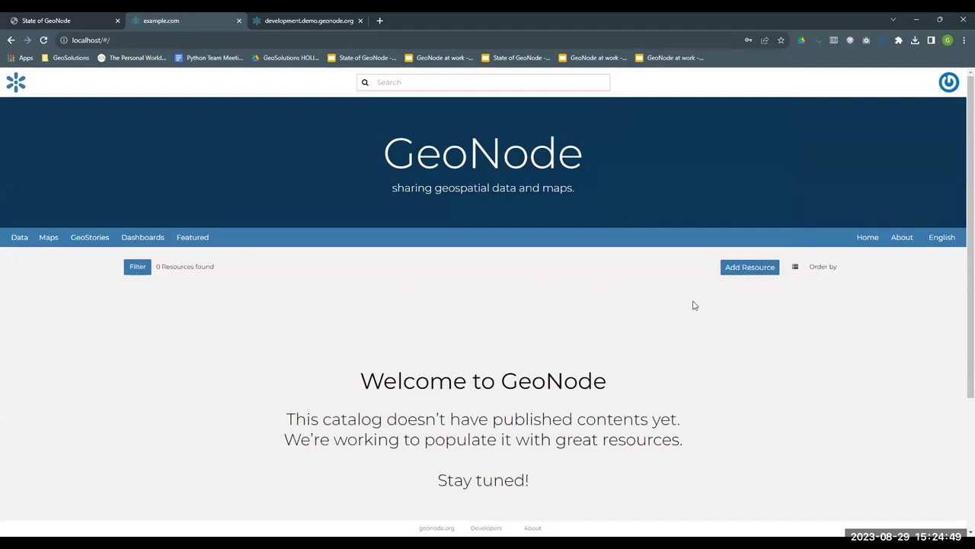
- Open the Add Resource menu on the empty catalogue home page
click(751, 270)
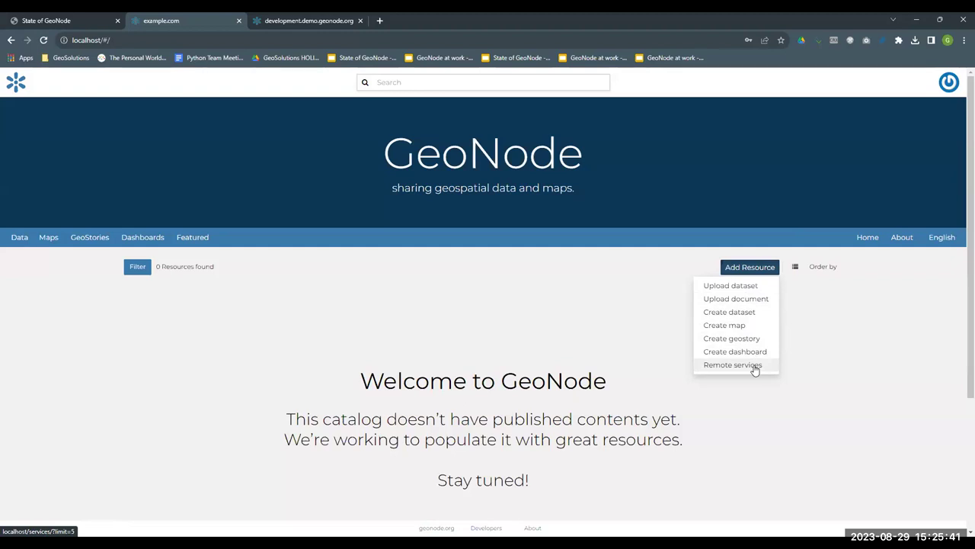
- Go to the Upload a dataset page and highlight the ESRI Shapefile, CSV and GeoPackage formats
click(744, 287)
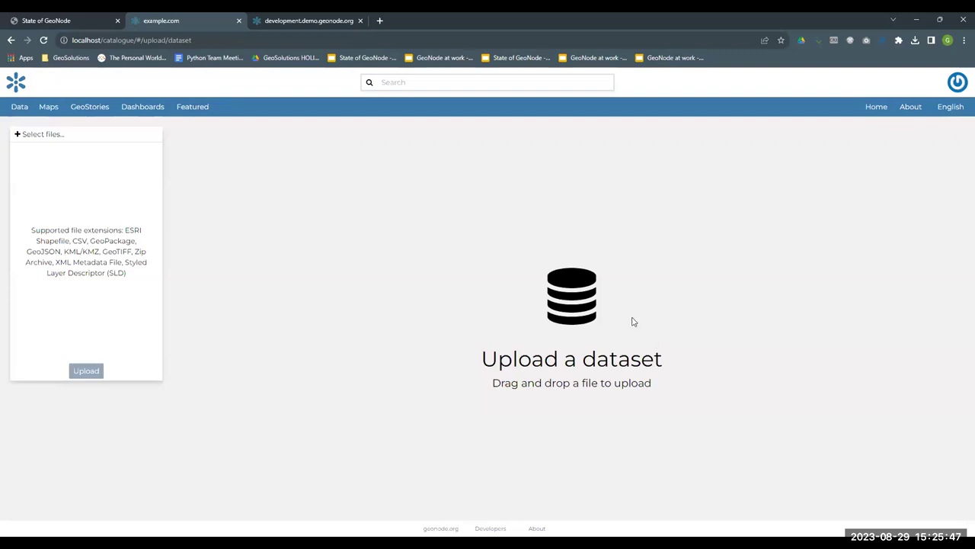
drag(69, 241, 125, 231)
click(64, 249)
double_click(81, 240)
double_click(110, 241)
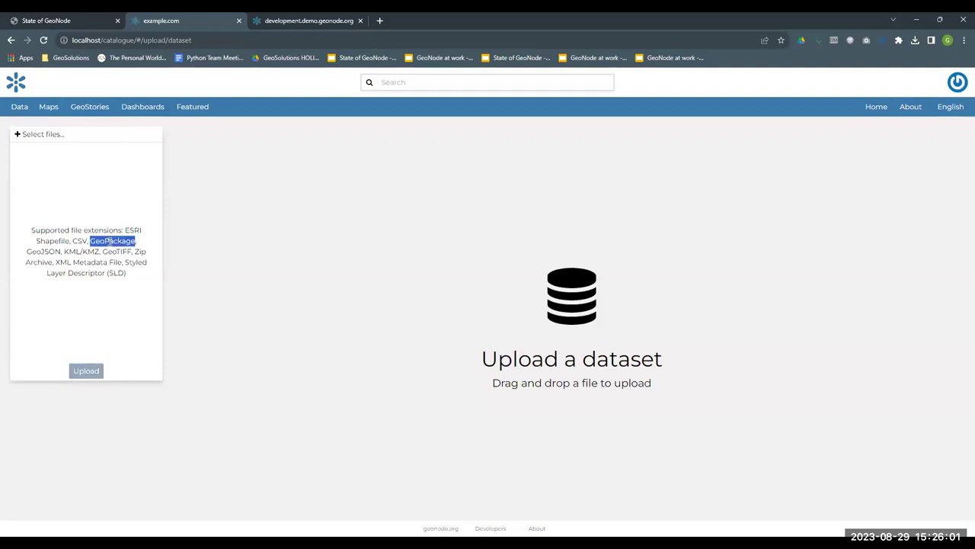
- Highlight the GeoJSON, GeoTIFF, Zip archive and ESRI Shapefile formats in the help text
click(39, 252)
double_click(38, 252)
drag(107, 252, 122, 252)
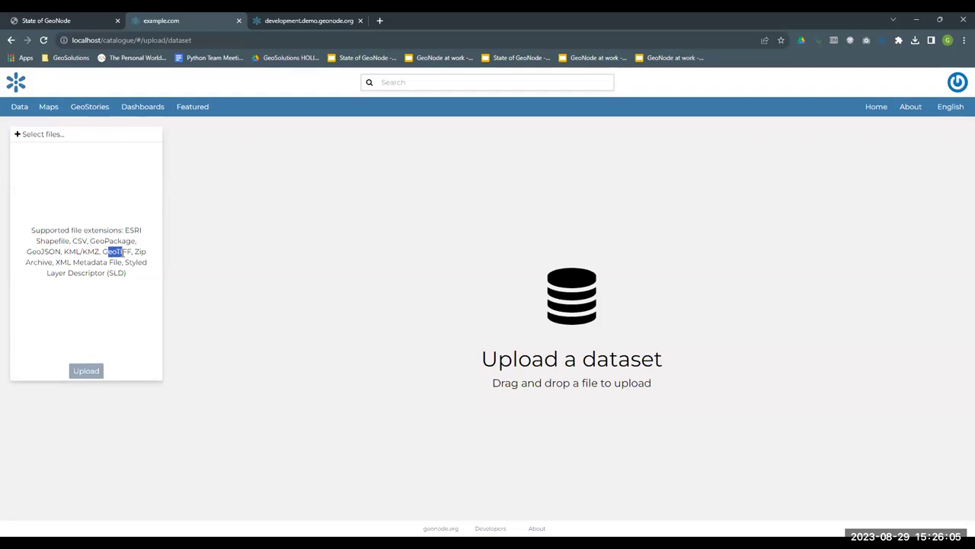
double_click(119, 252)
double_click(141, 251)
drag(126, 231, 70, 241)
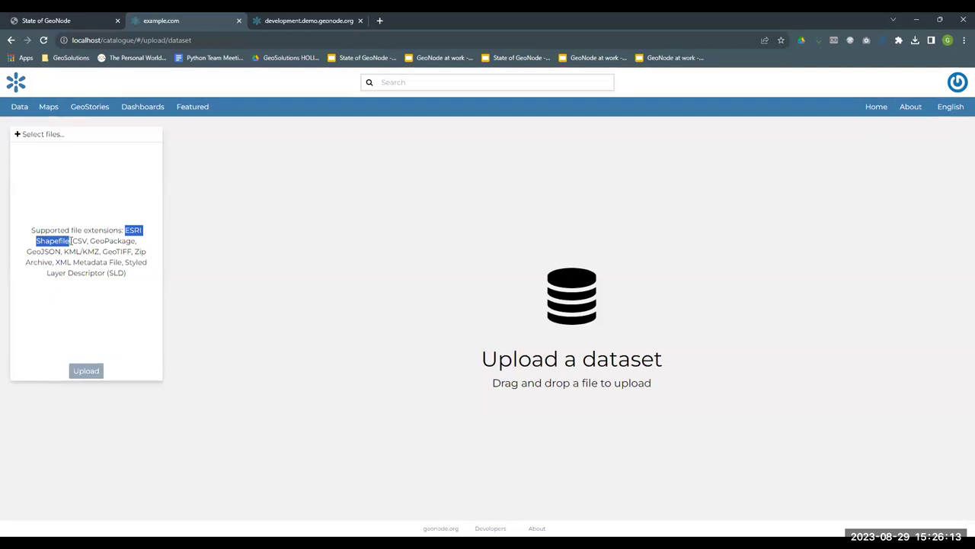
double_click(140, 251)
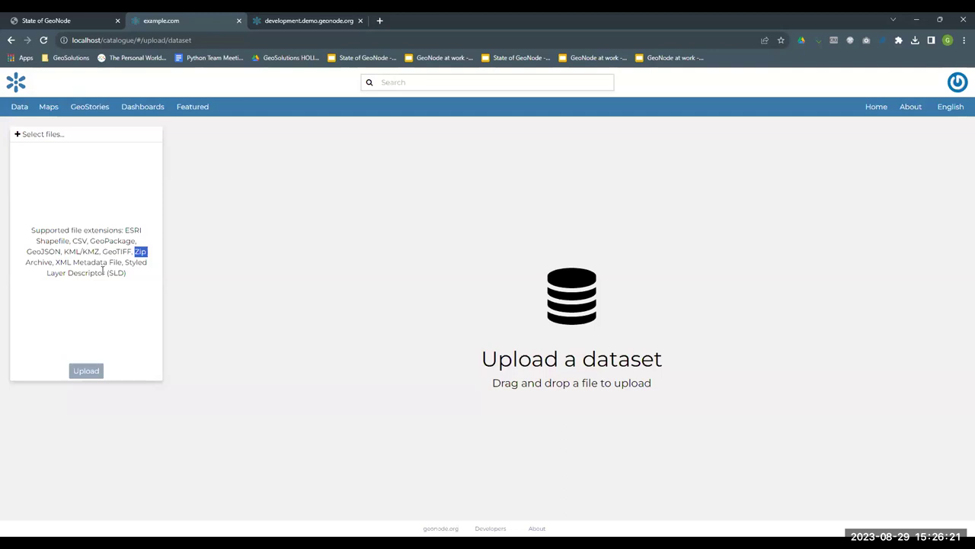
click(118, 221)
- Queue the ne_10m_populated_places .dbf, .prj, .shp and .shx files, then remove them
click(26, 142)
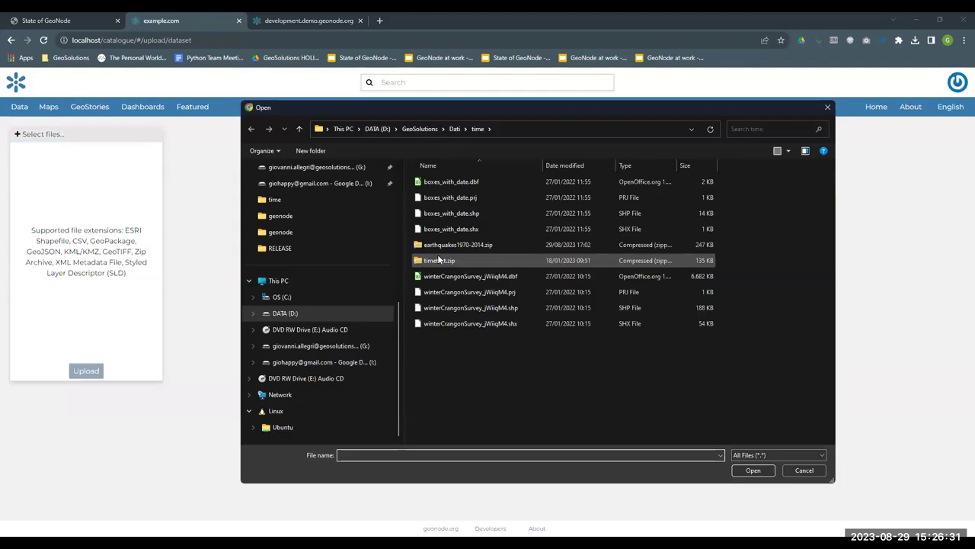
click(455, 129)
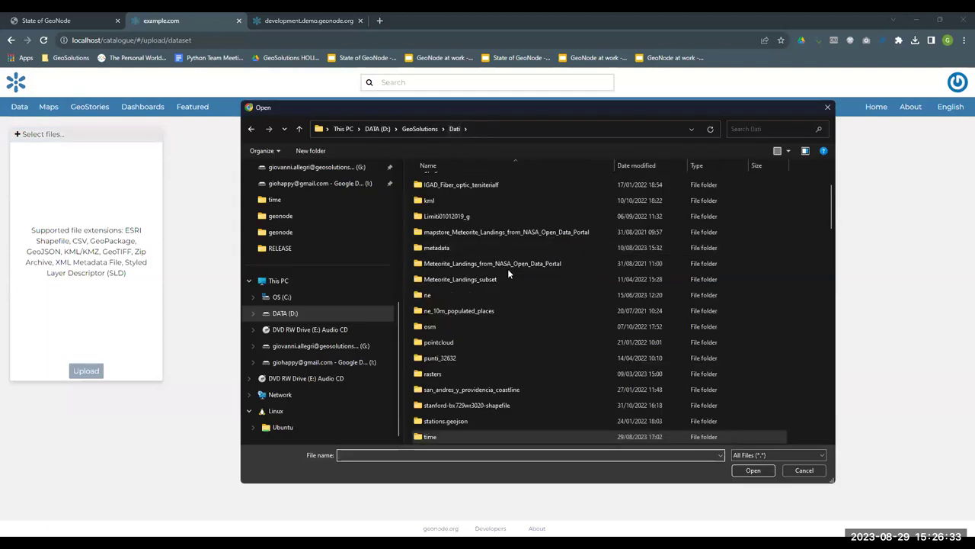
scroll(504, 260, down, 1)
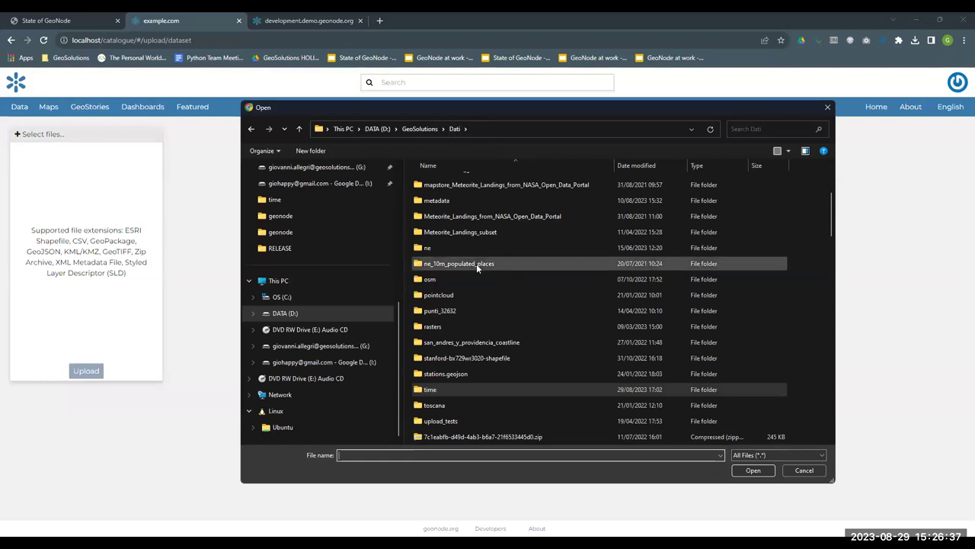
double_click(476, 264)
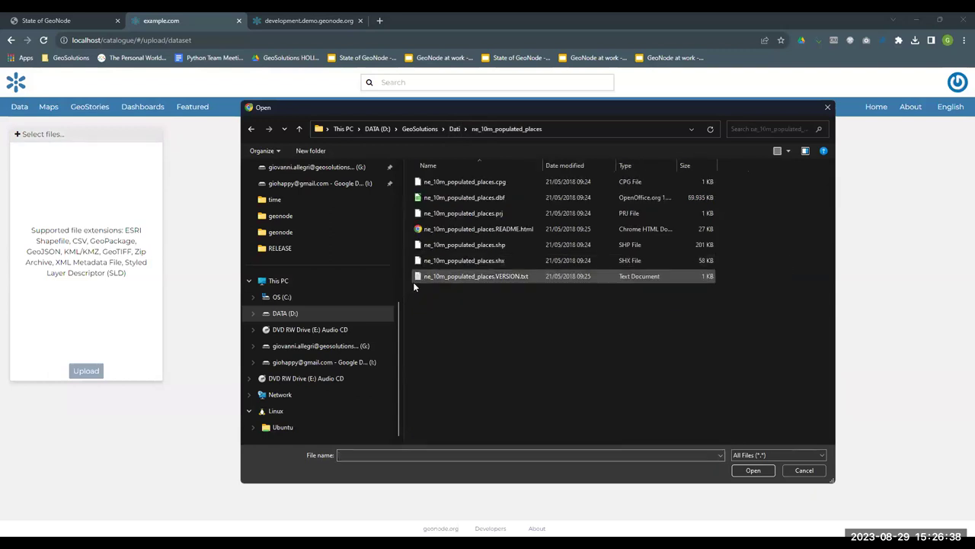
click(476, 197)
ctrl+click(476, 213)
ctrl+click(480, 244)
ctrl+click(480, 259)
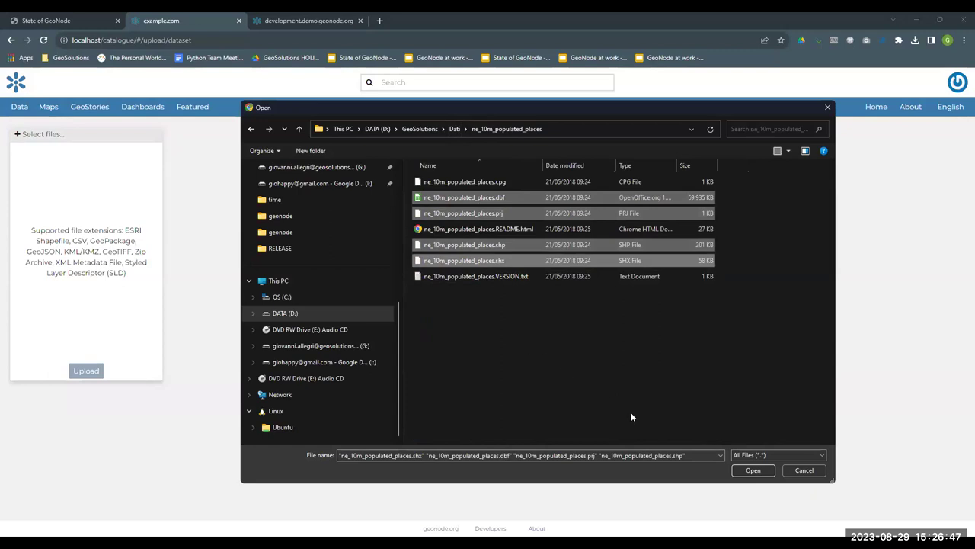
click(752, 470)
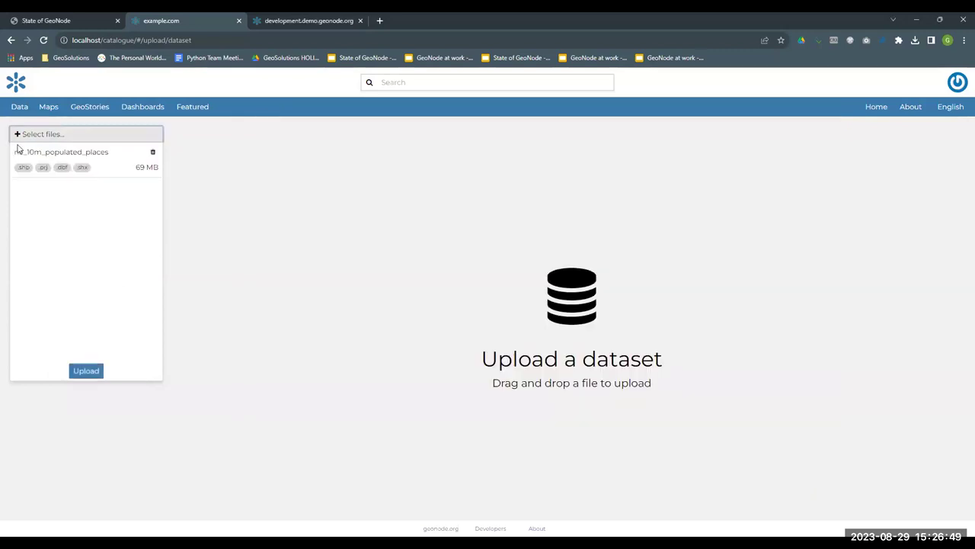
click(153, 154)
- Queue italy_3857.zip from the Dati folder for upload instead
click(50, 134)
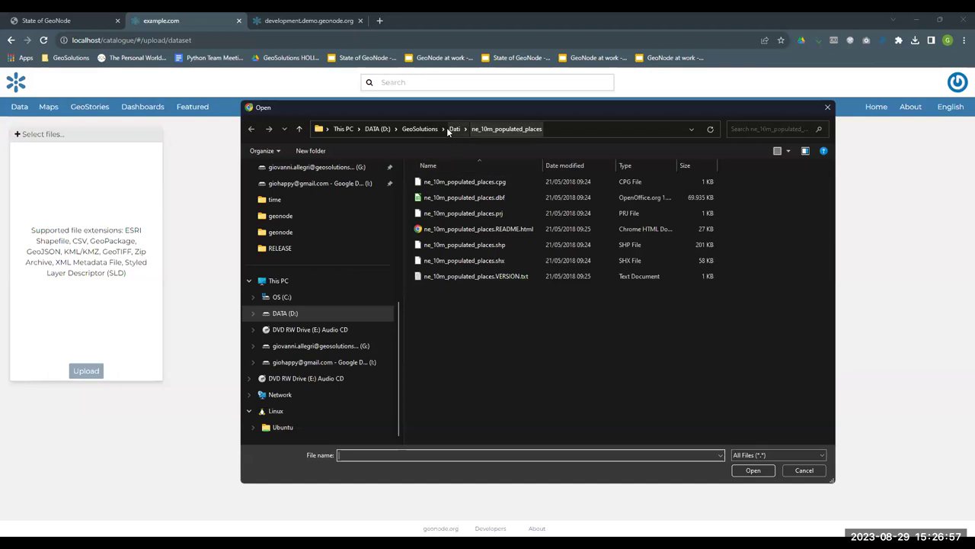
click(454, 131)
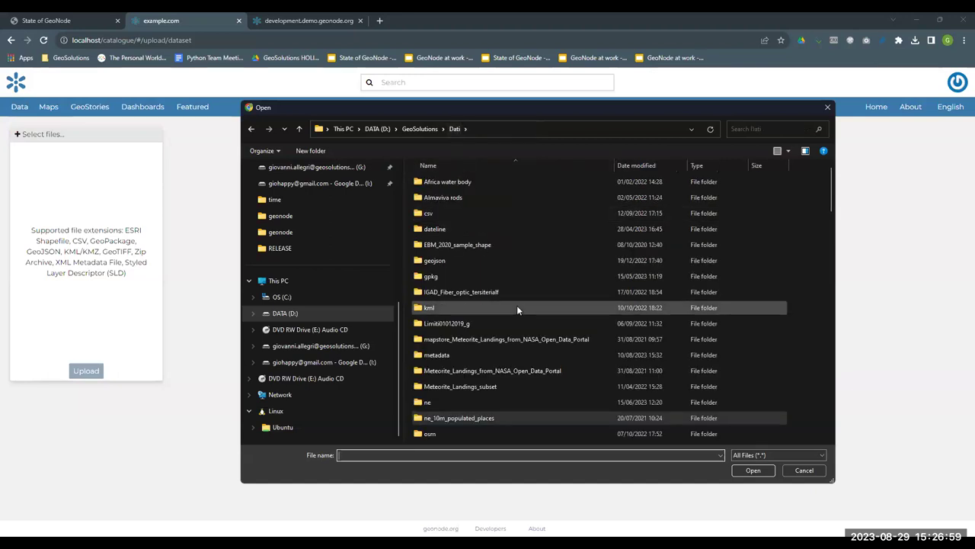
scroll(518, 308, down, 5)
scroll(517, 305, down, 10)
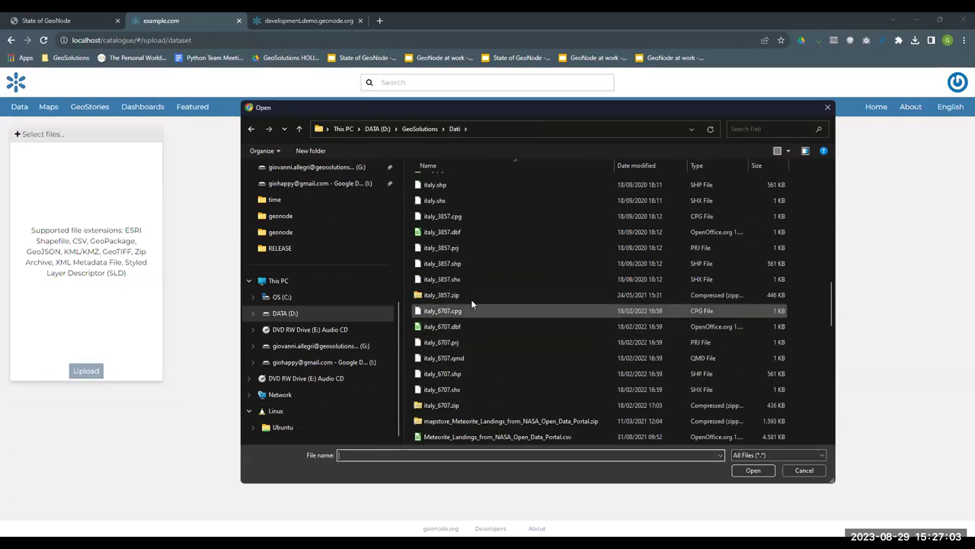
click(472, 295)
click(753, 470)
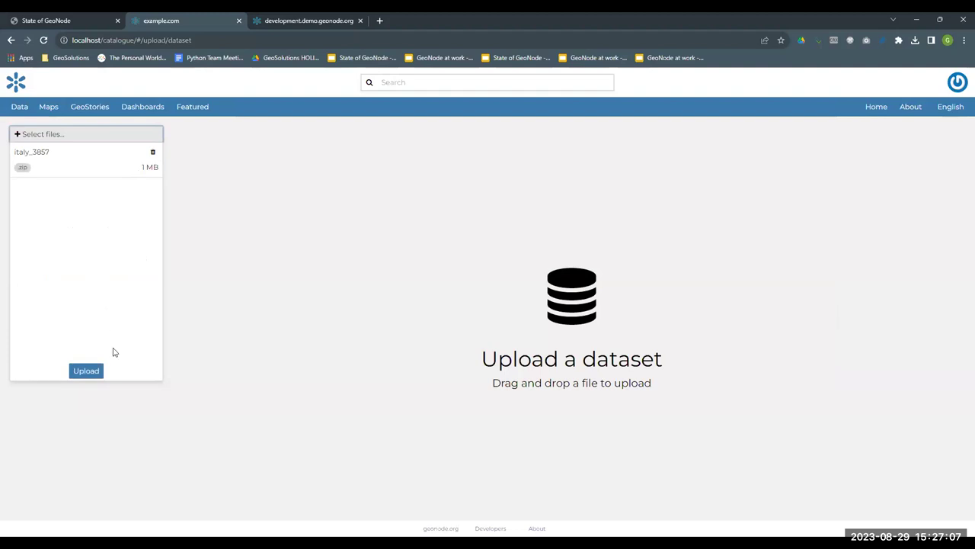
- Upload italy_3857.zip, reload until it finishes, and view the italy_3857 dataset page
click(87, 371)
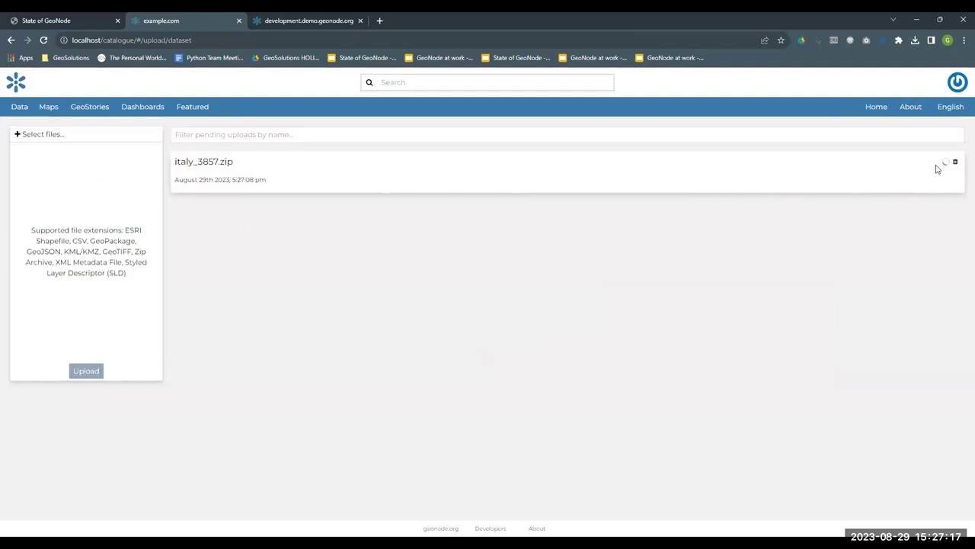
click(42, 42)
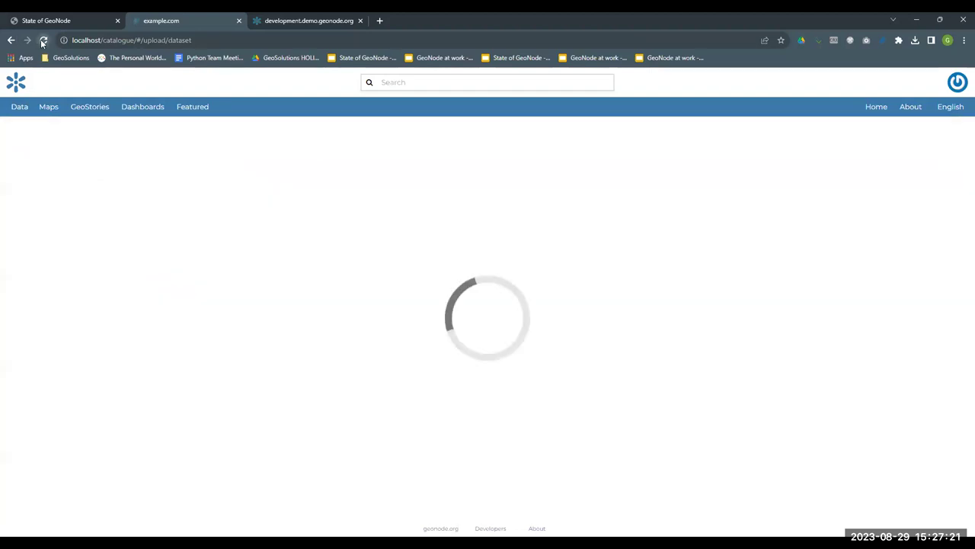
click(42, 42)
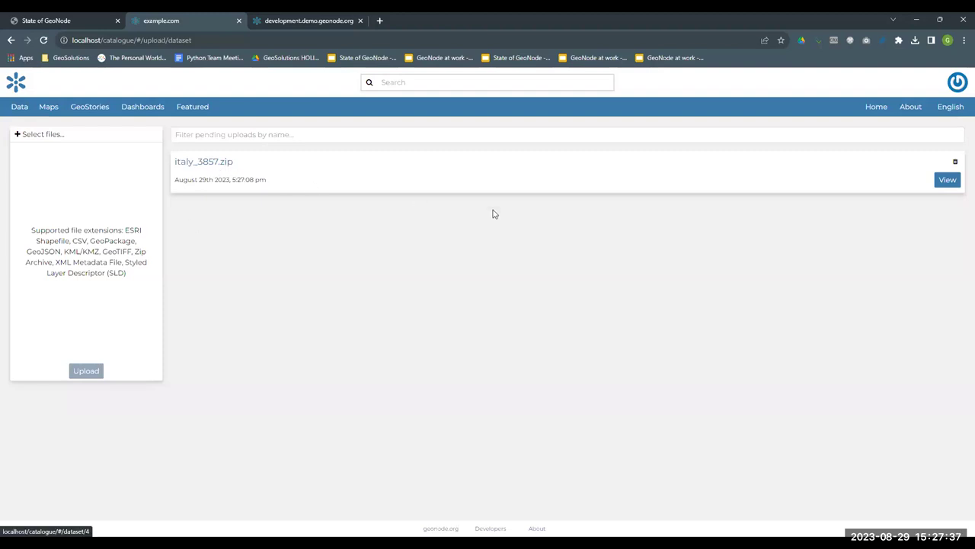
click(947, 181)
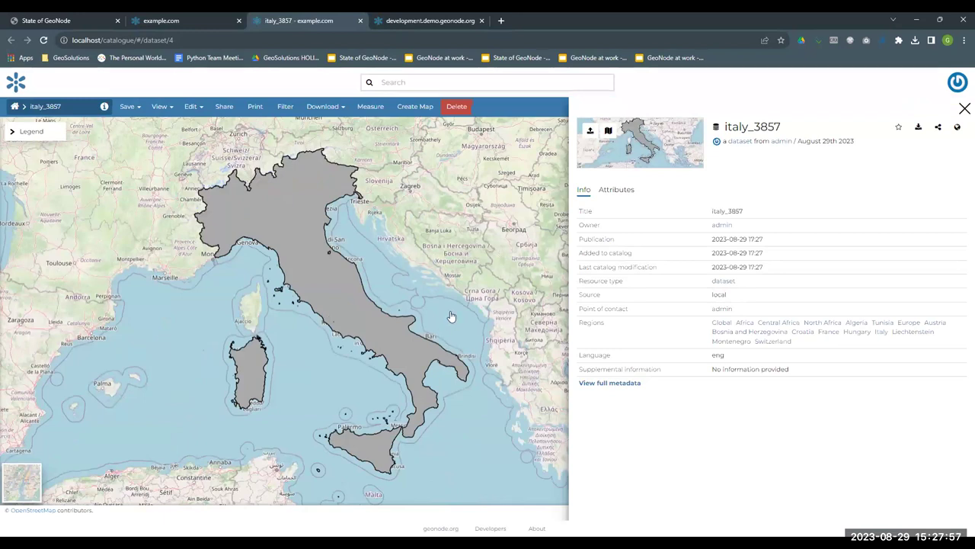
- Hide the italy_3857 info panel and return to the home page showing one resource
click(964, 108)
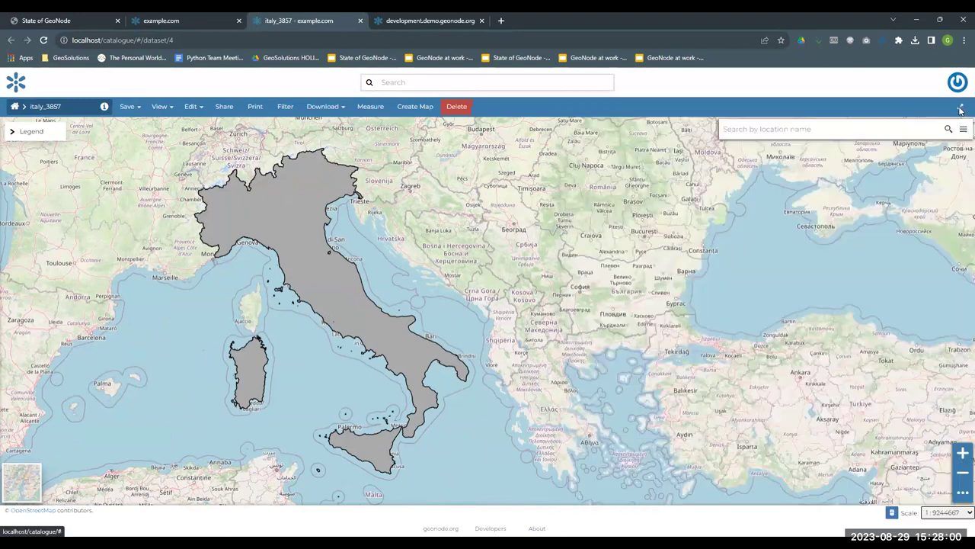
click(16, 84)
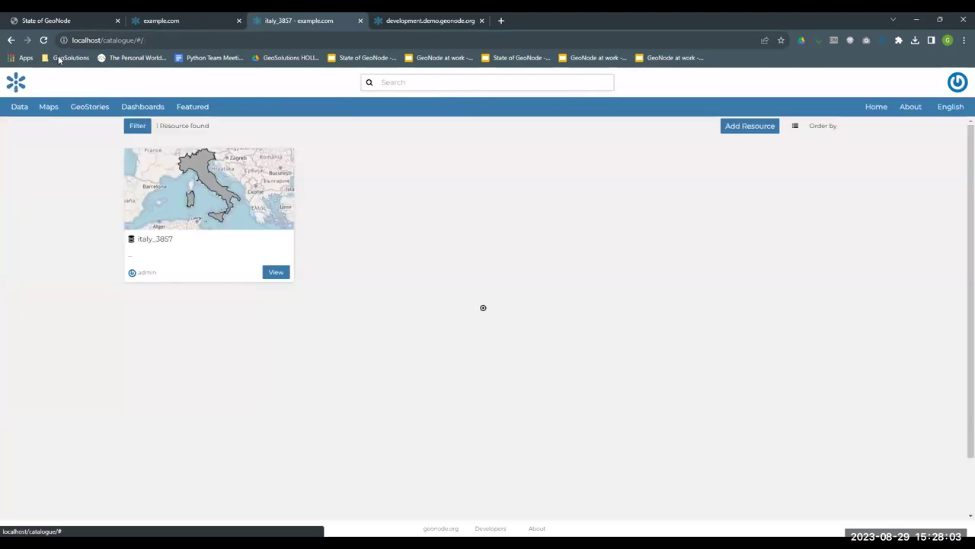
click(877, 108)
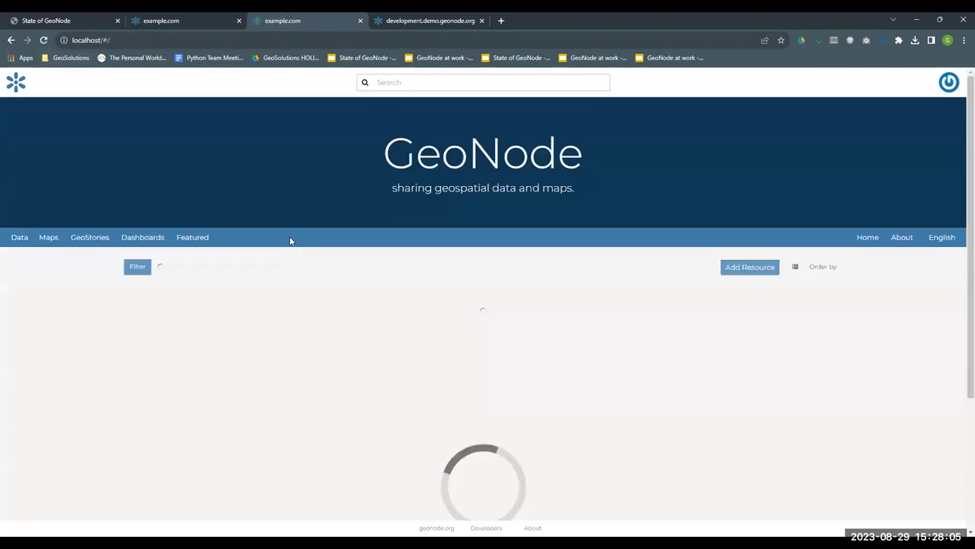
mouse_move(259, 298)
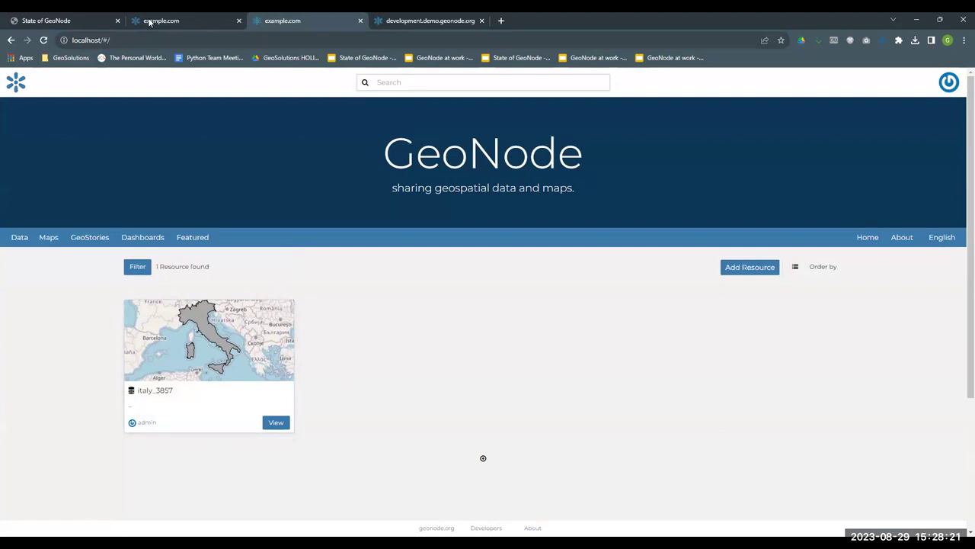
- Switch back to the browser tab with the empty Upload a dataset page
click(176, 20)
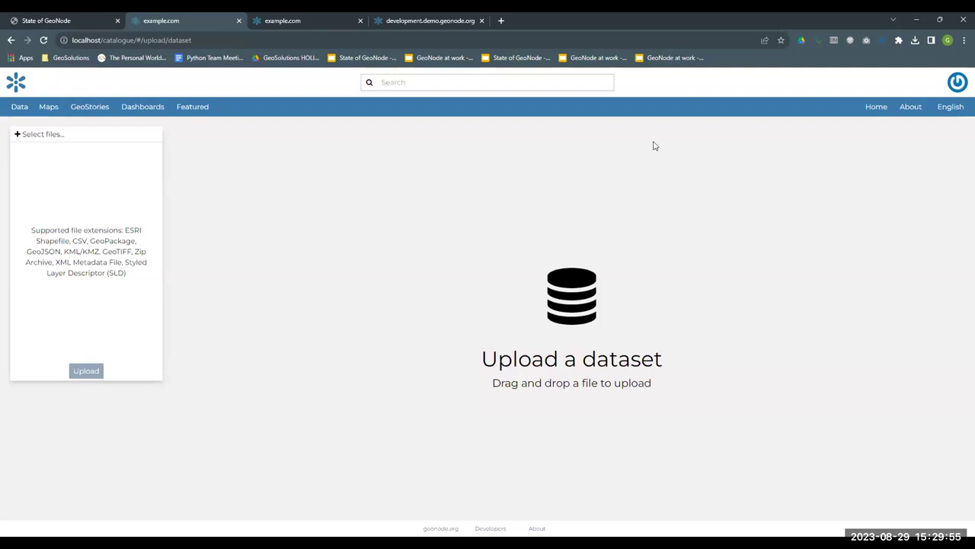
- Highlight GeoPackage, KMZ, KML and GeoJSON in the formats list, then switch to the home page tab
drag(90, 240, 90, 250)
click(90, 250)
double_click(89, 252)
double_click(72, 251)
click(50, 254)
triple_click(50, 254)
double_click(51, 254)
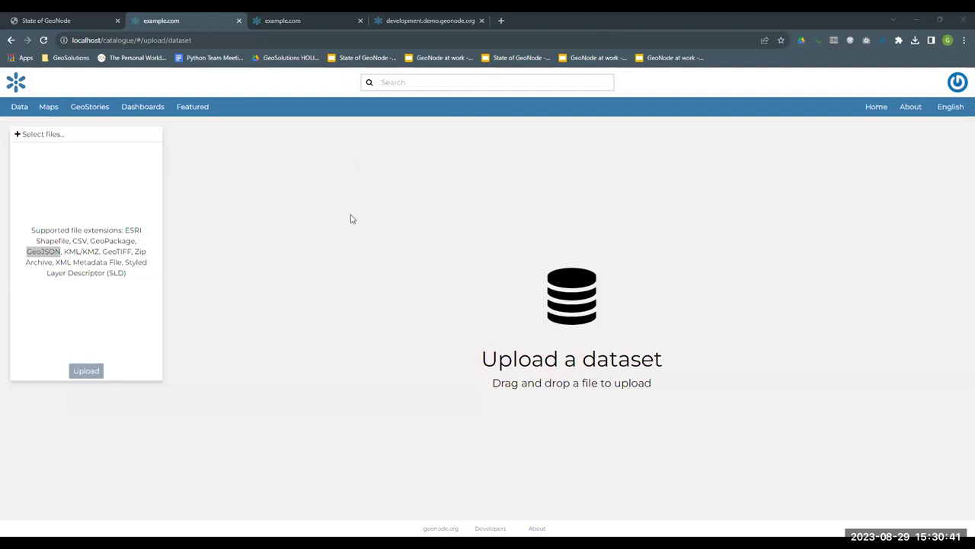
click(299, 21)
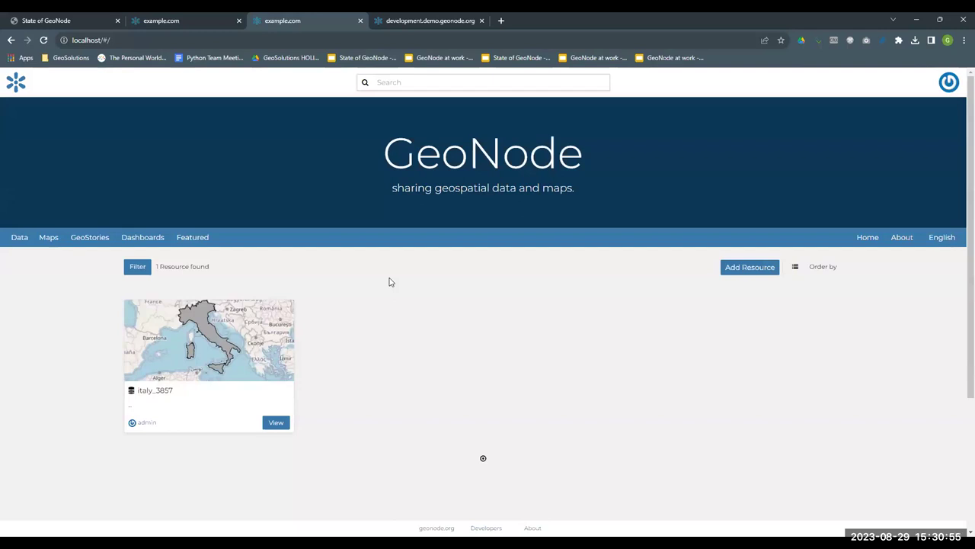
click(748, 271)
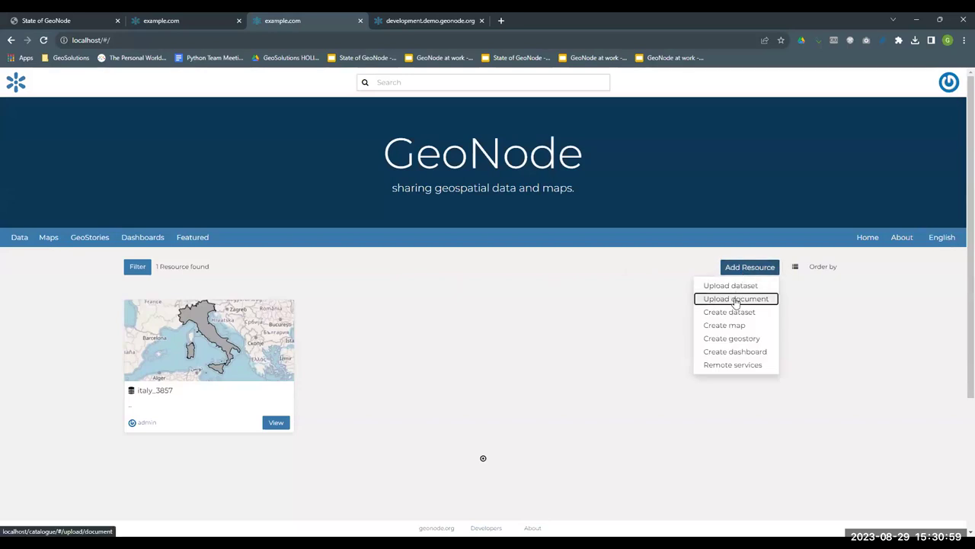
click(735, 299)
drag(43, 208, 111, 284)
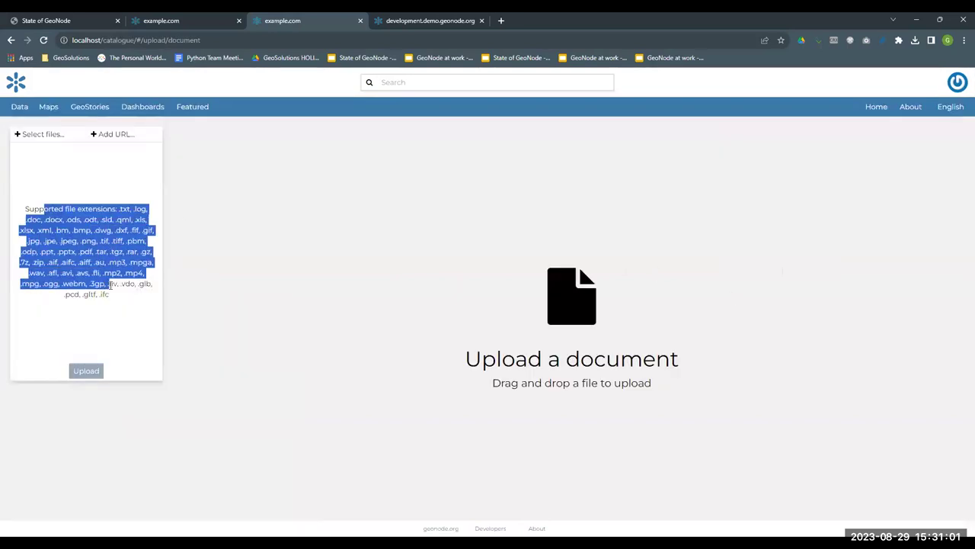
click(105, 262)
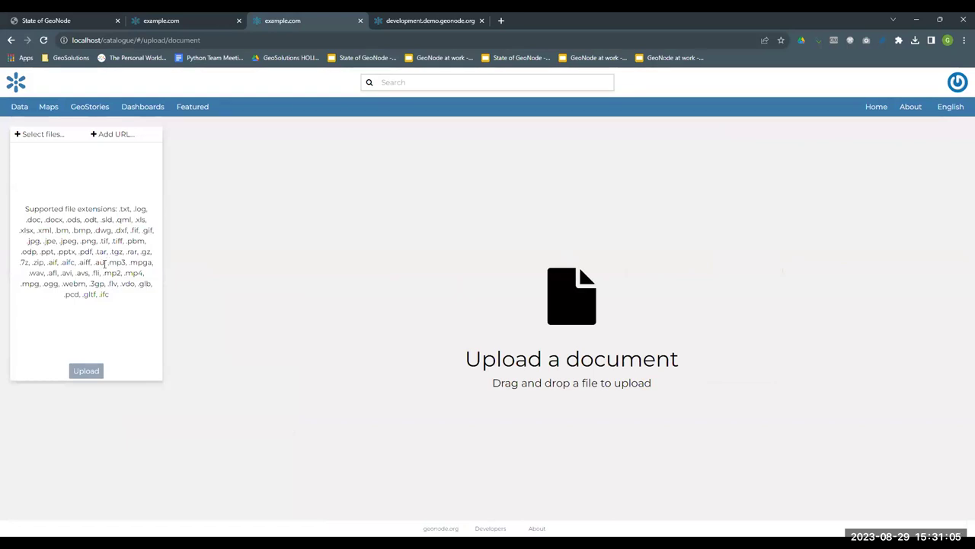
double_click(90, 293)
click(104, 294)
triple_click(104, 295)
double_click(90, 294)
double_click(103, 294)
click(96, 305)
- Upload the butterfly JPG from the Pictures folder as a document
click(46, 142)
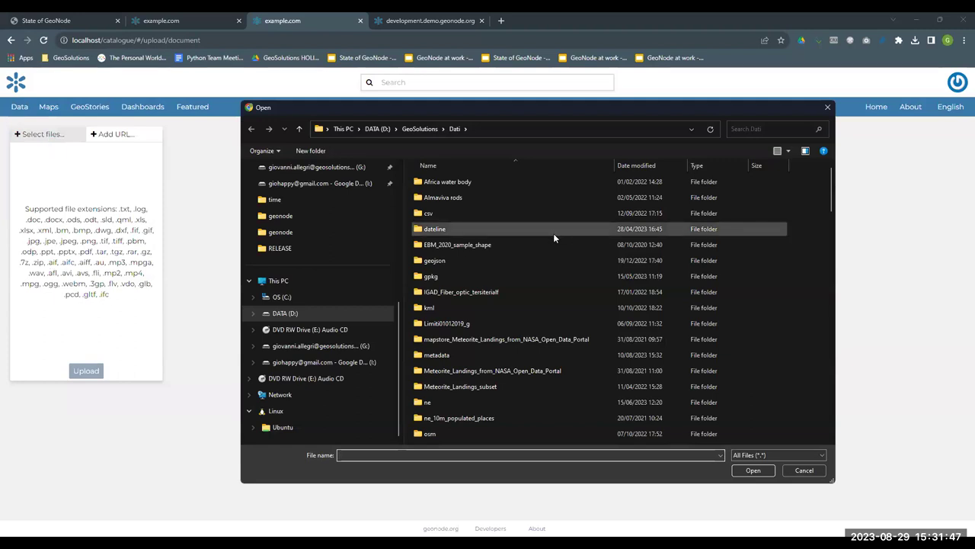
scroll(327, 280, up, 2)
scroll(327, 279, up, 5)
click(305, 248)
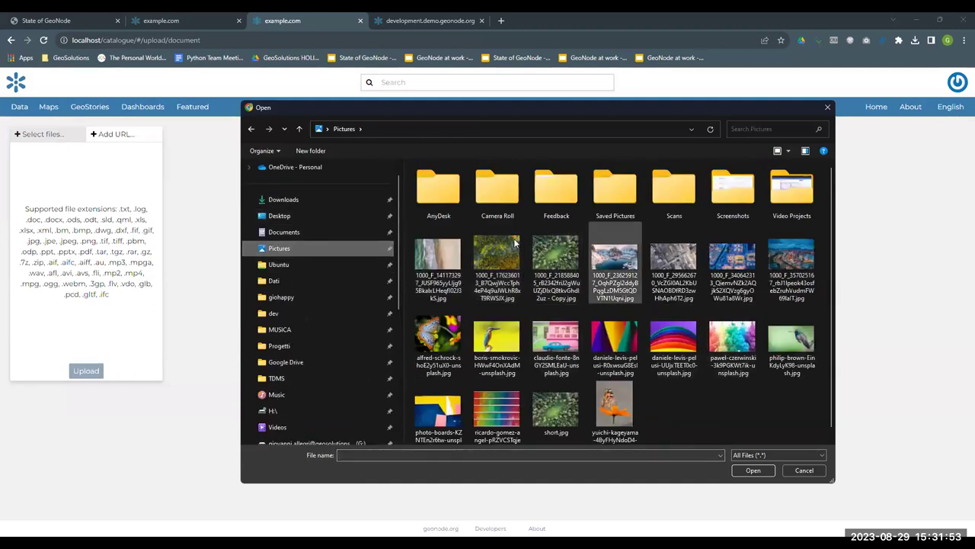
click(431, 333)
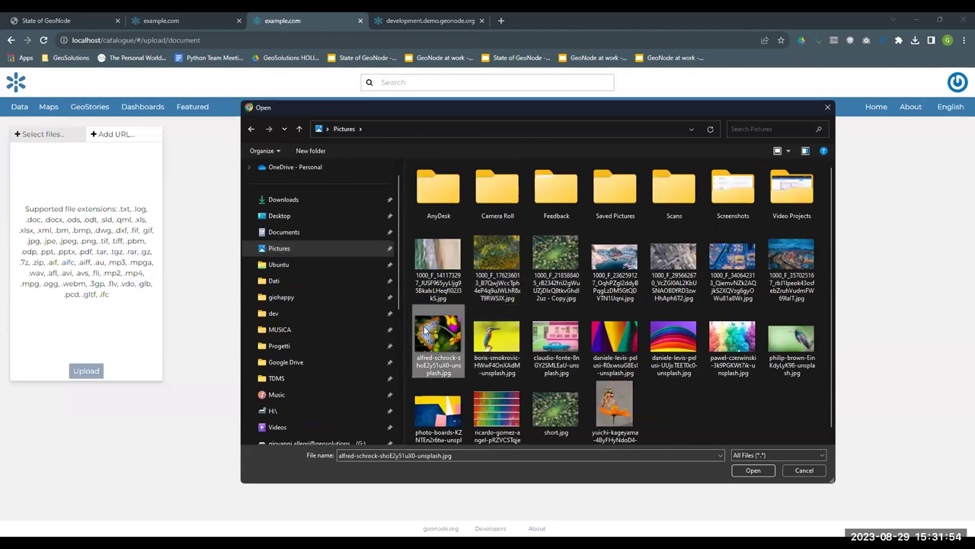
key(Return)
click(86, 371)
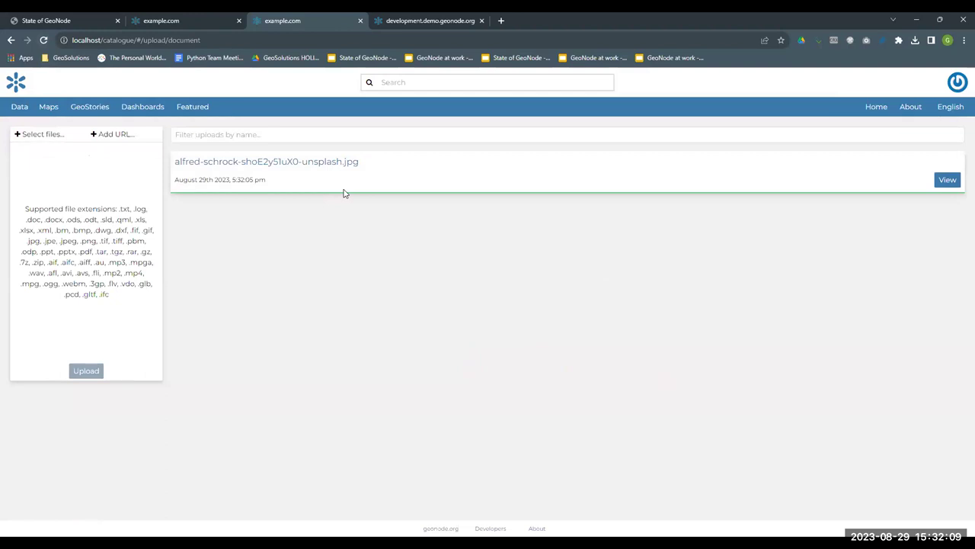
- Preview the butterfly document page in a new tab, close it, and reopen the file picker
middle_click(950, 181)
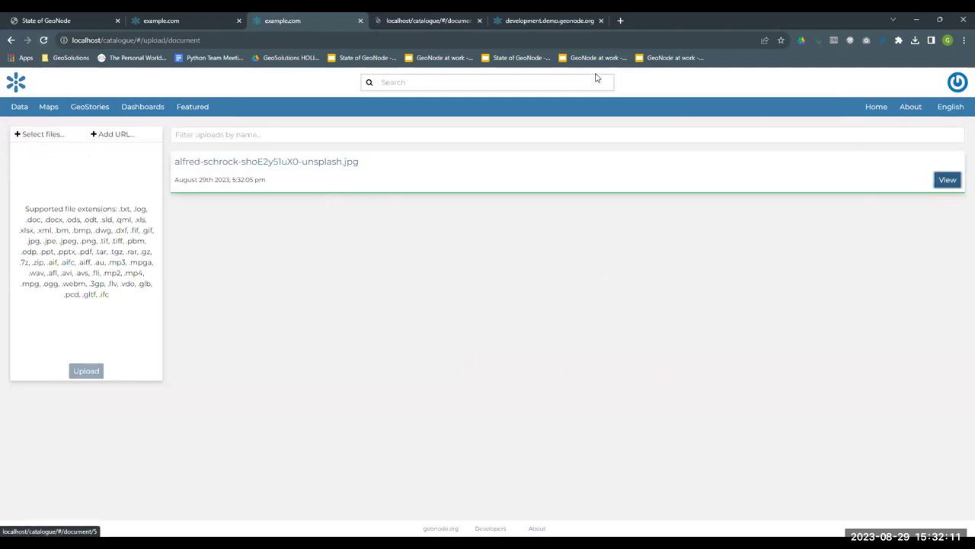
click(423, 19)
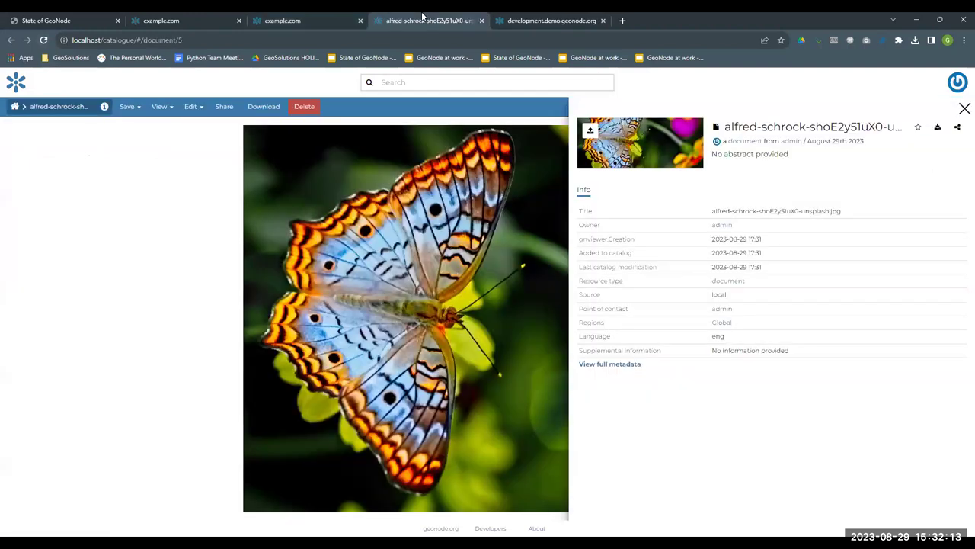
middle_click(424, 18)
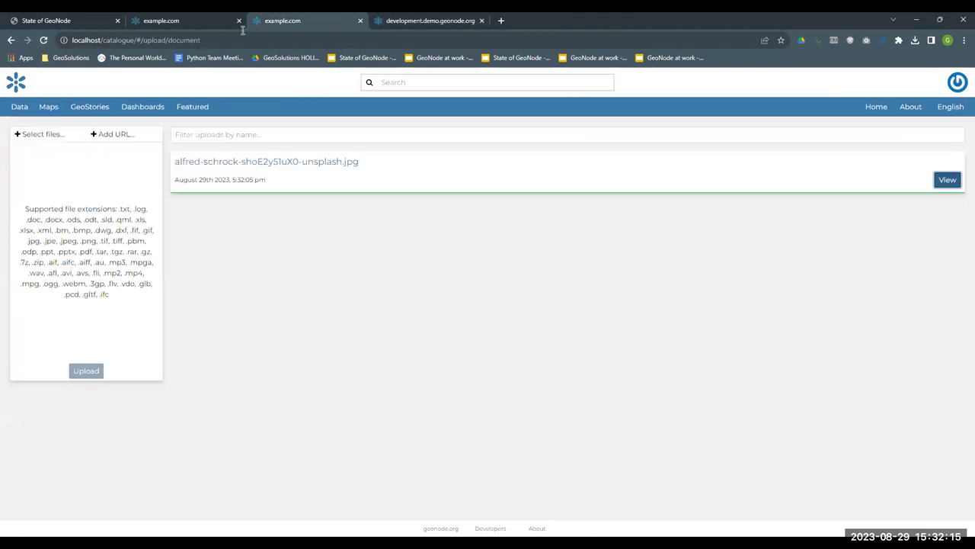
click(55, 135)
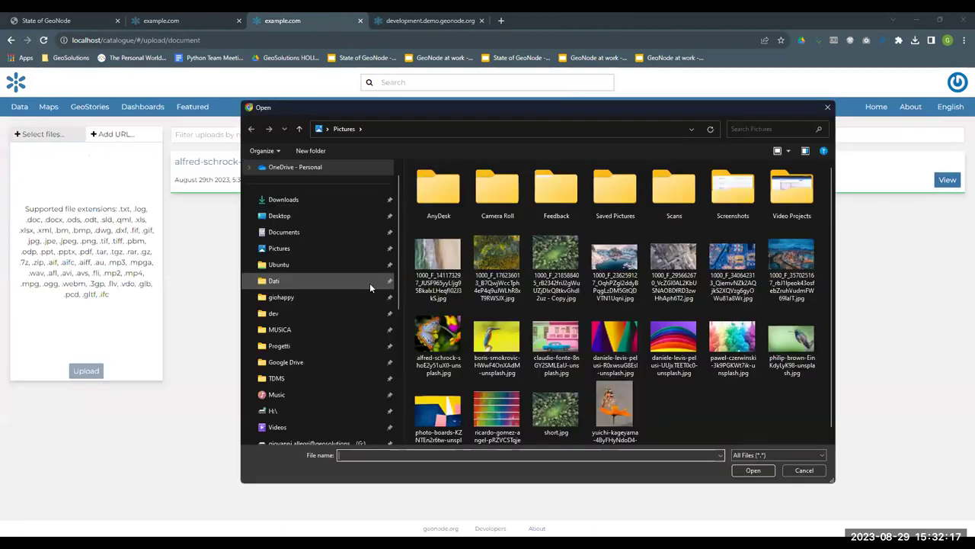
scroll(370, 287, down, 2)
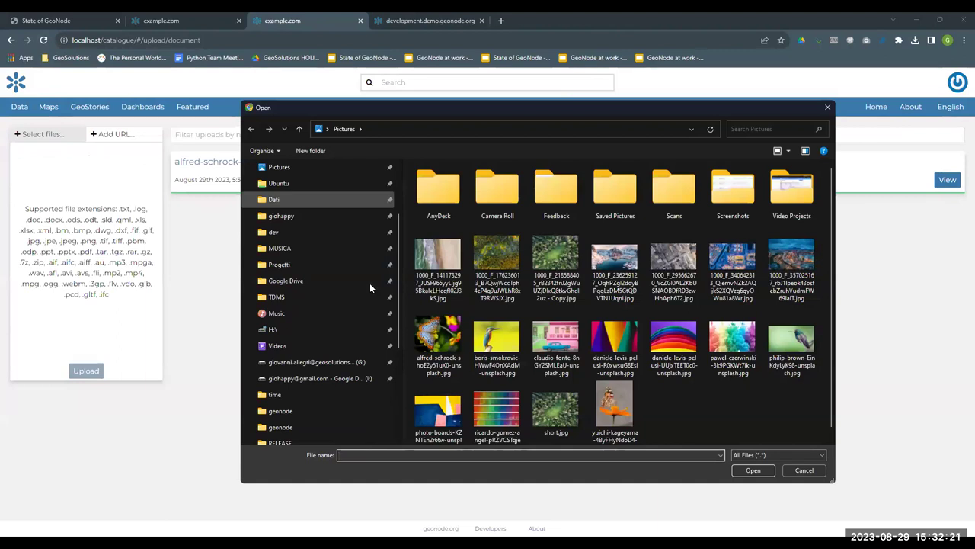
- Upload State of GeoNode.pdf from the Downloads folder as a second document
scroll(370, 287, up, 3)
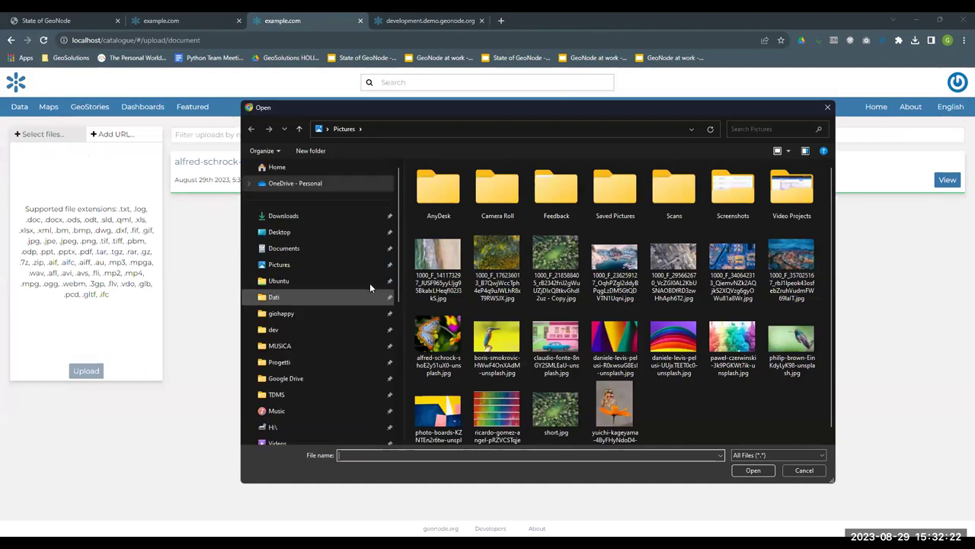
click(335, 250)
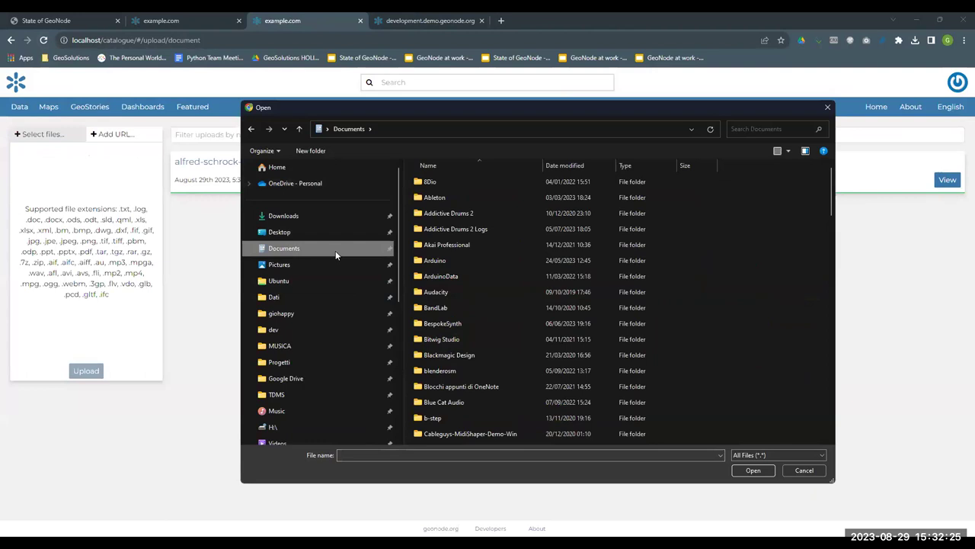
double_click(438, 261)
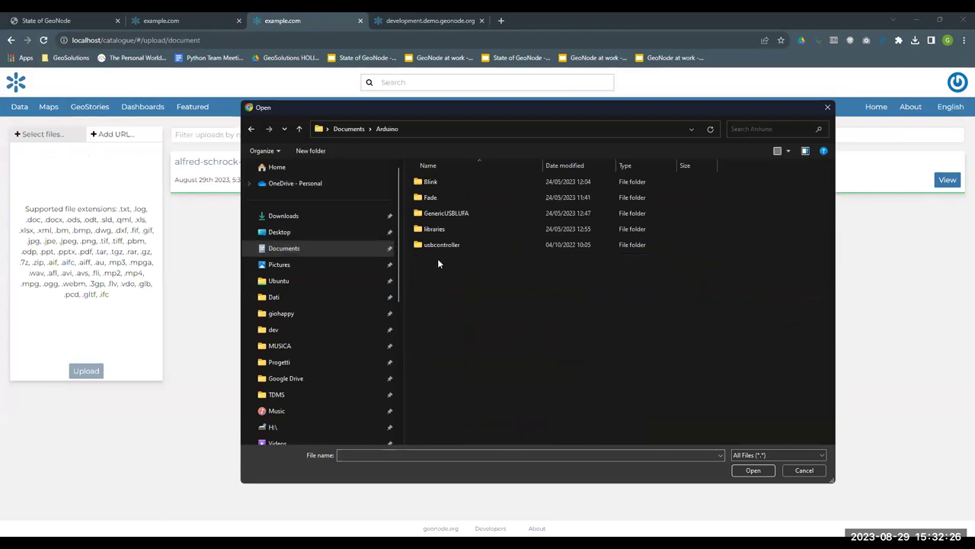
click(289, 236)
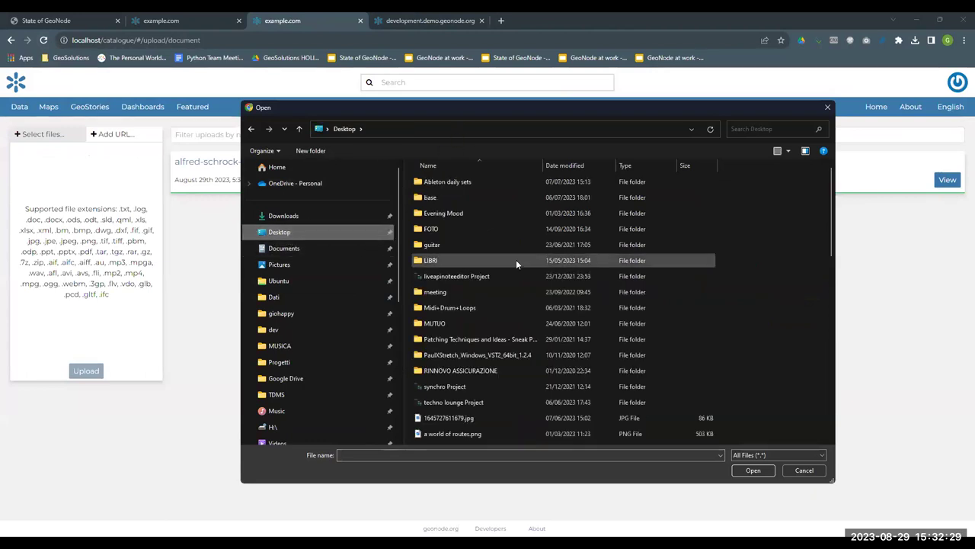
click(284, 216)
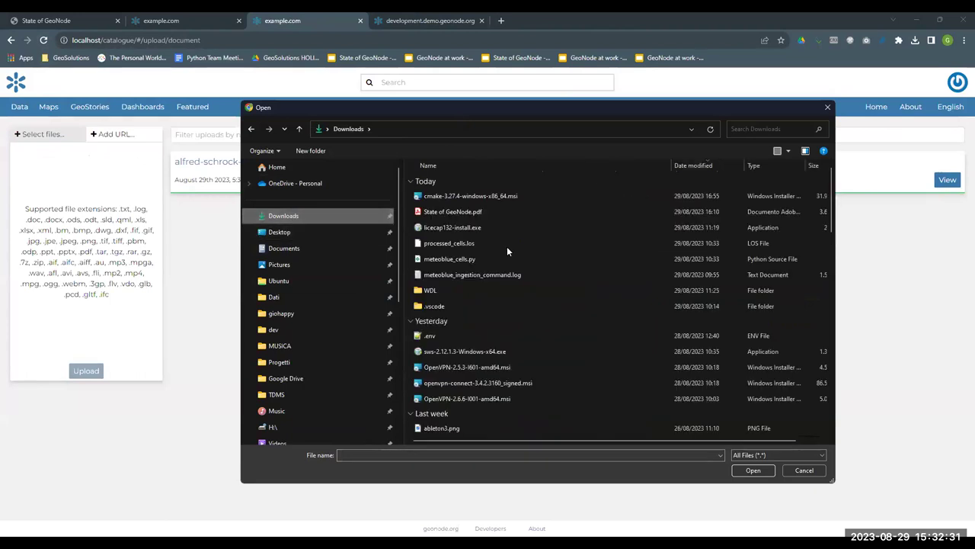
click(477, 213)
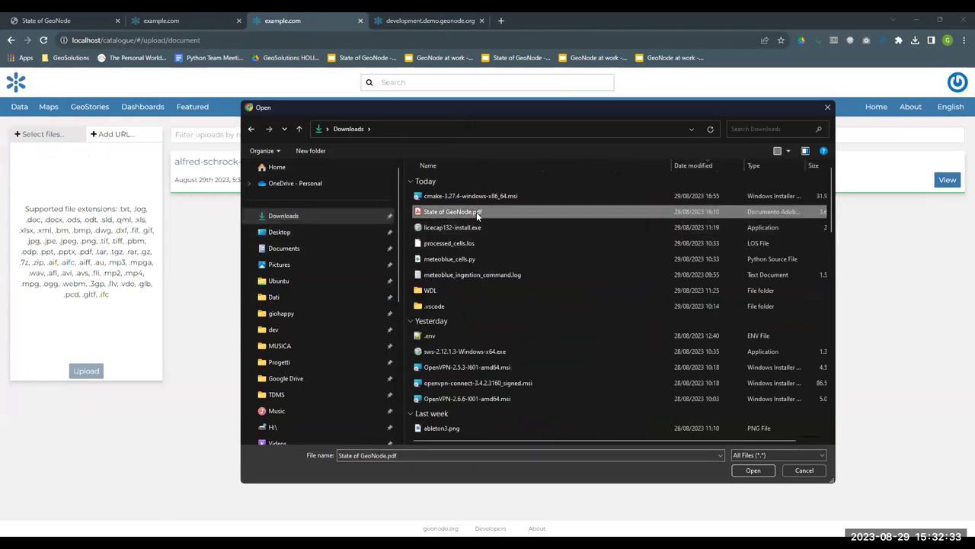
double_click(476, 211)
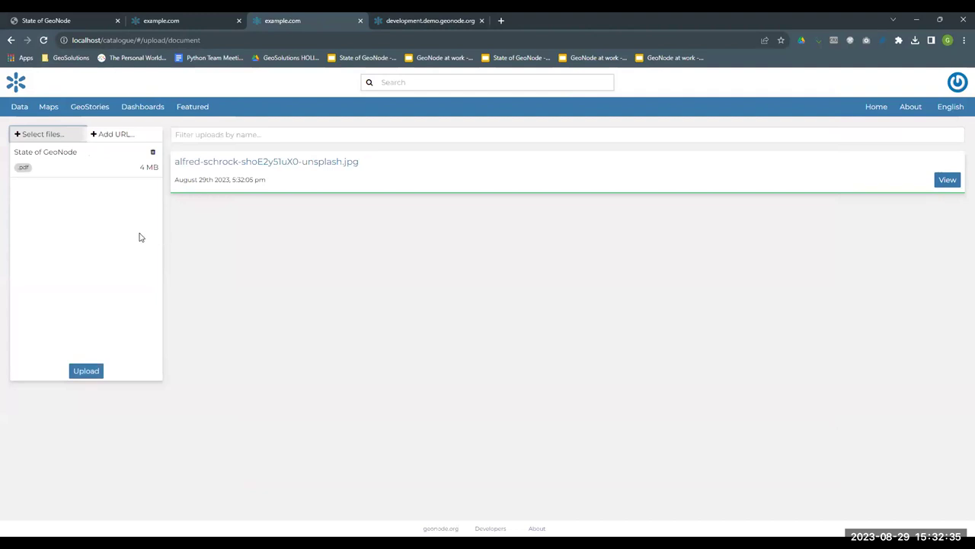
click(85, 371)
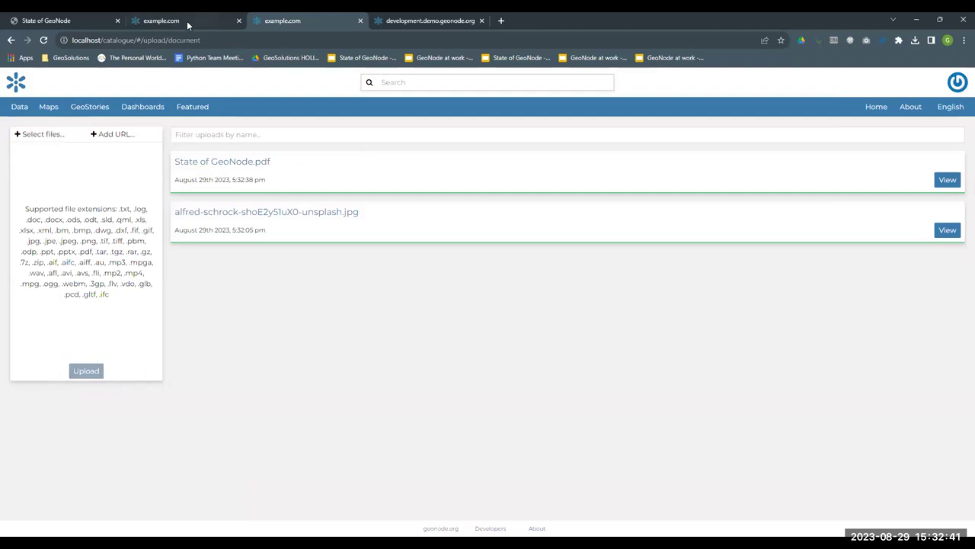
- Close the document upload tab and return to the home page listing three resources
middle_click(279, 26)
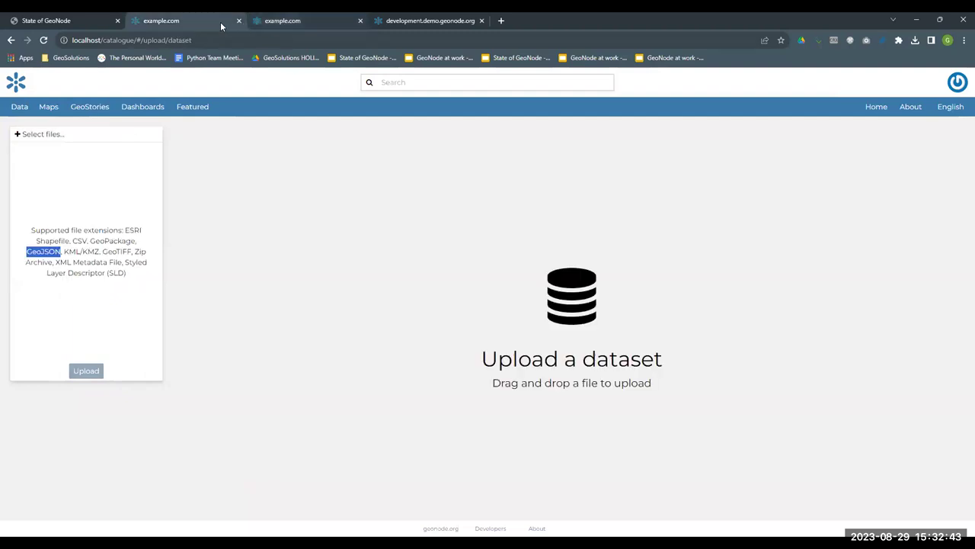
click(877, 107)
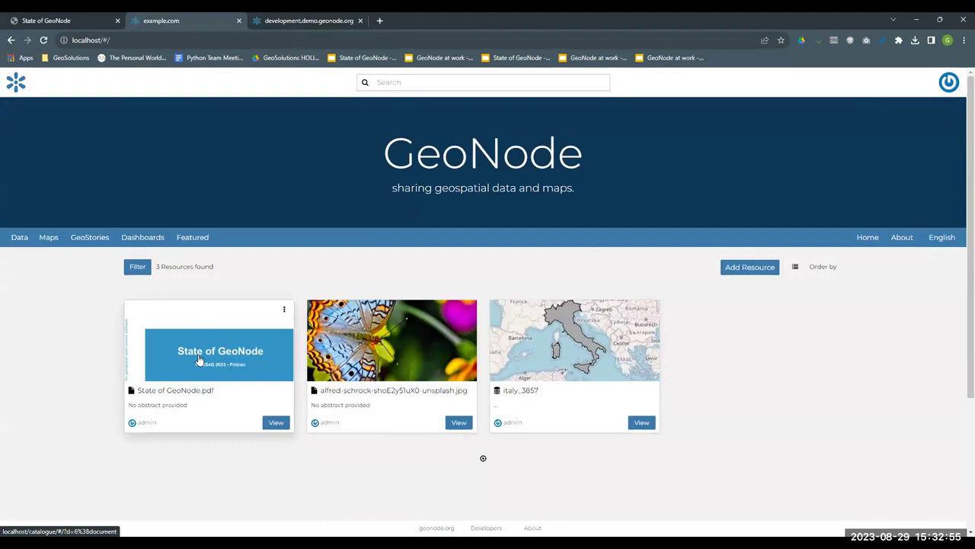
scroll(839, 336, down, 2)
scroll(838, 336, up, 2)
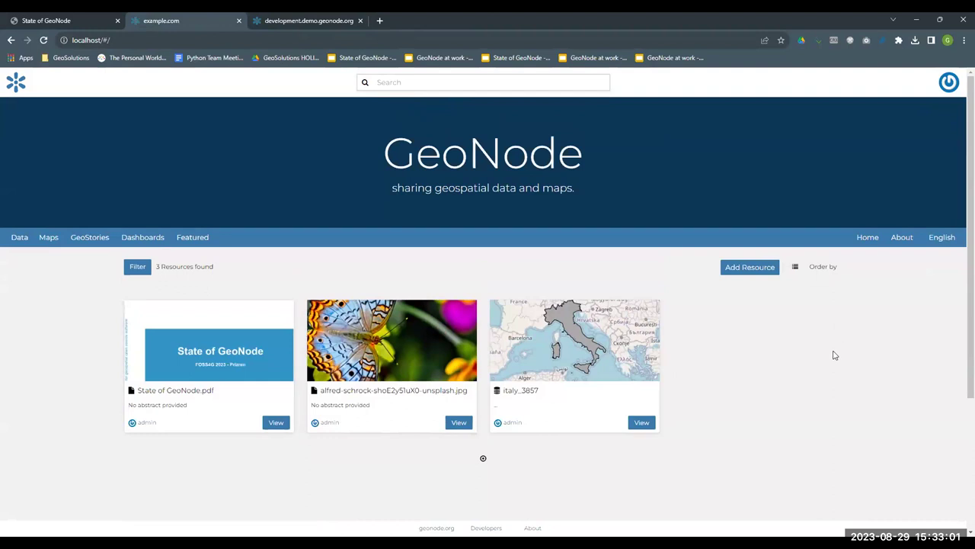
- Toggle the resources between list and card views and check the Order by options
click(795, 269)
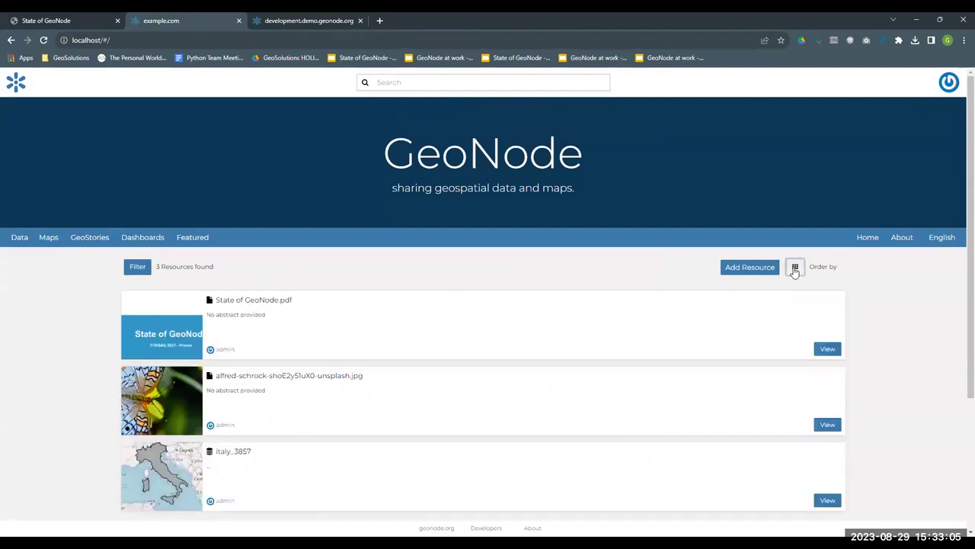
click(794, 269)
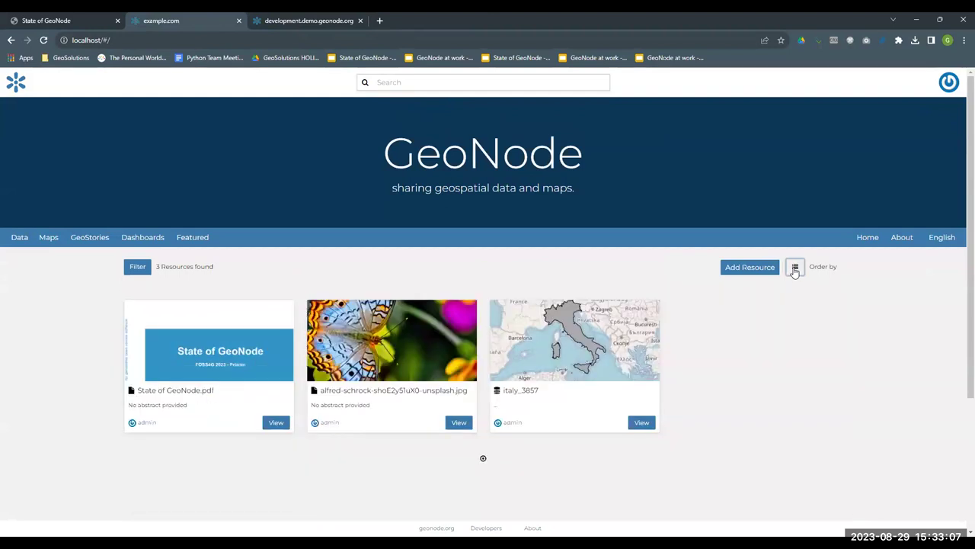
click(823, 269)
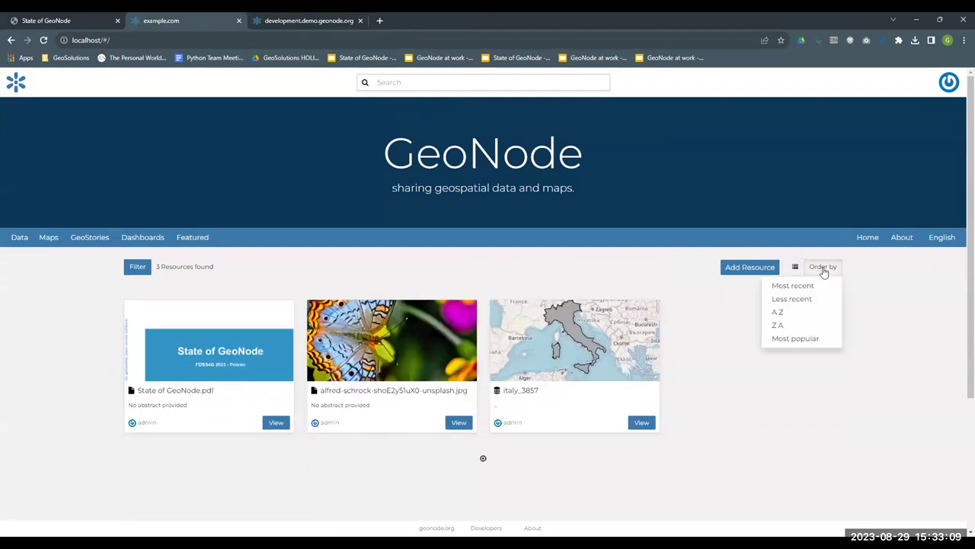
click(823, 271)
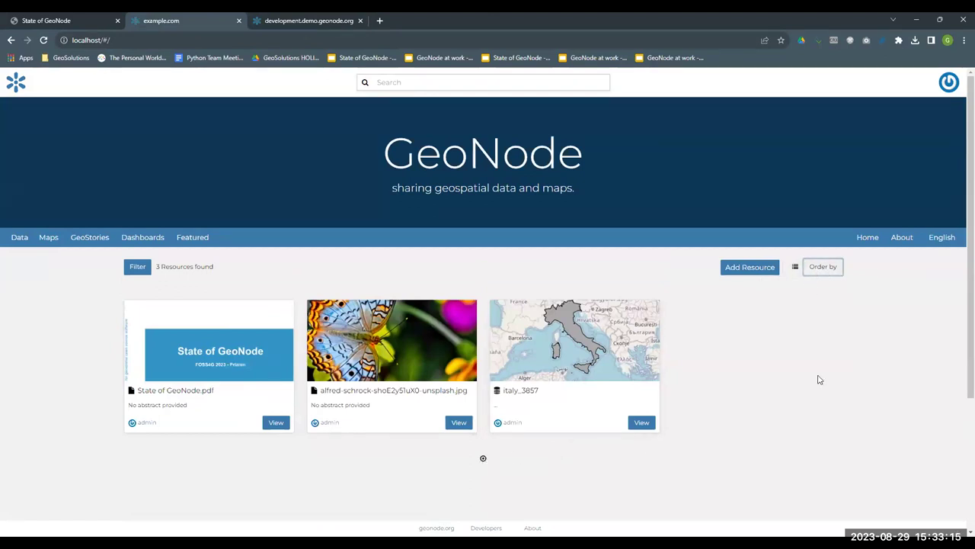
scroll(817, 377, down, 2)
scroll(640, 377, down, 1)
scroll(654, 376, up, 3)
click(325, 21)
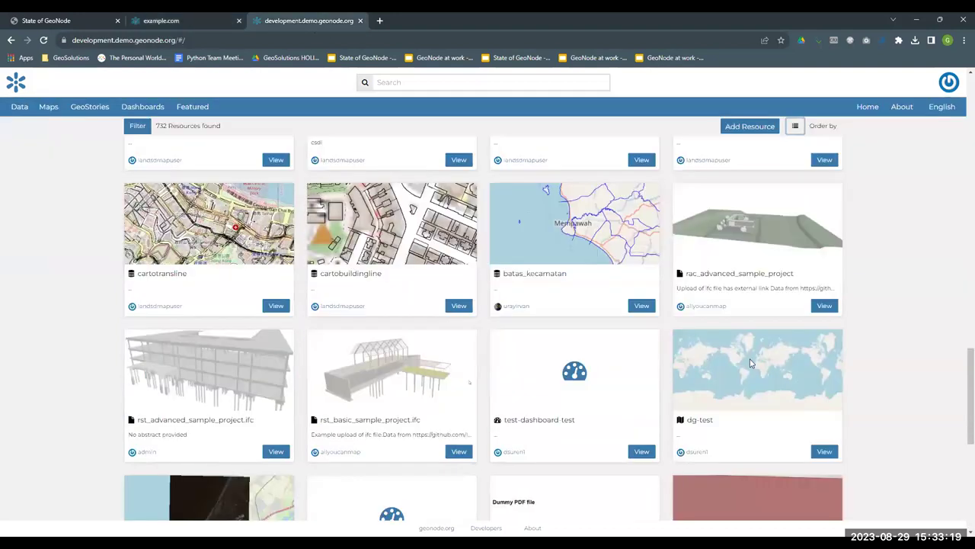
scroll(746, 373, down, 8)
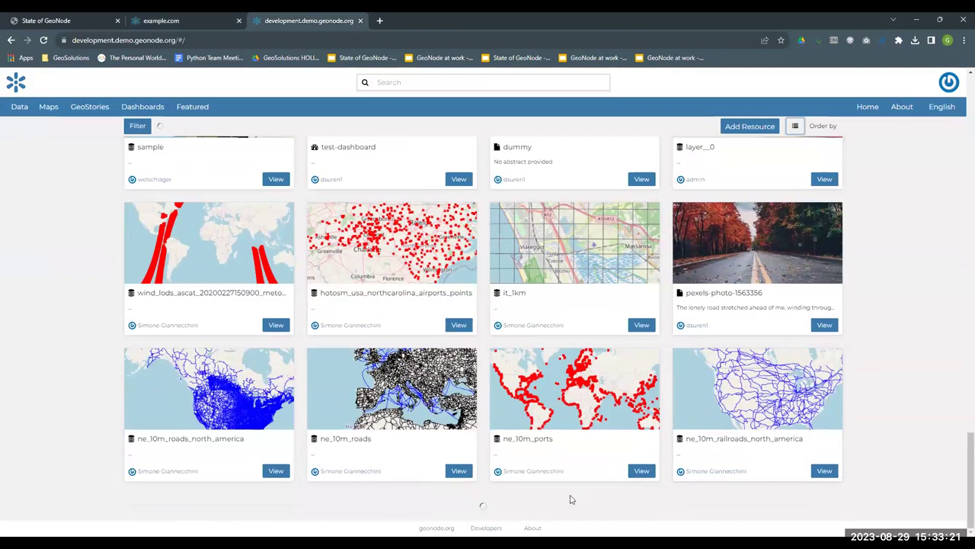
scroll(951, 410, down, 10)
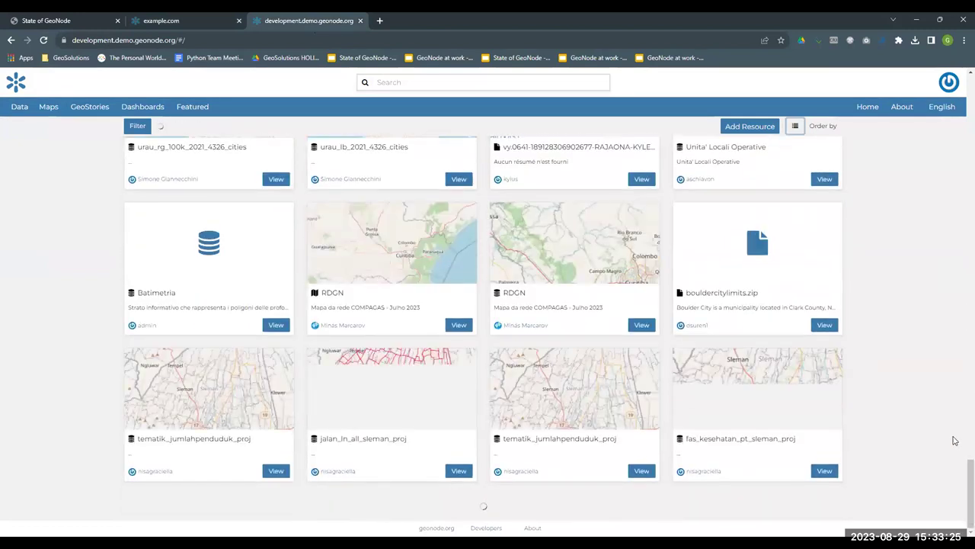
click(178, 23)
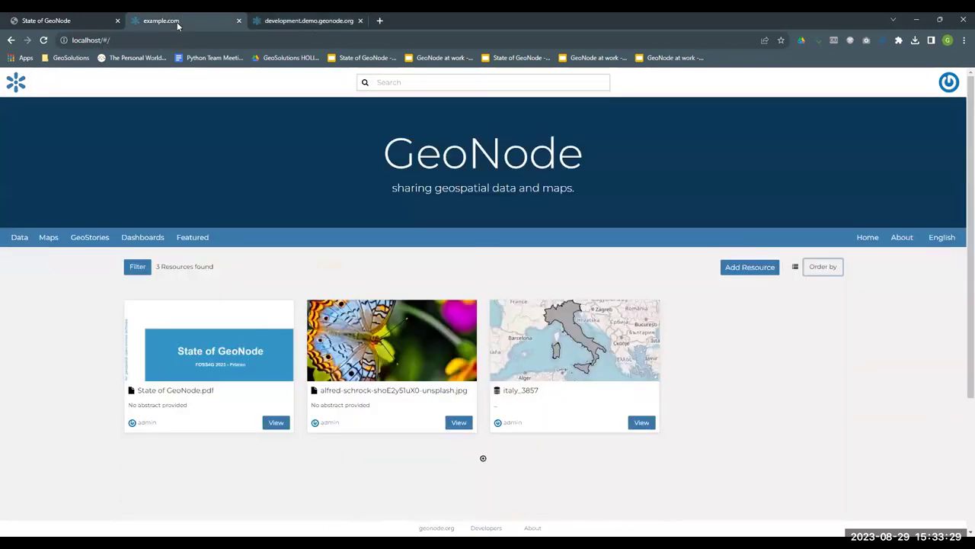
click(135, 268)
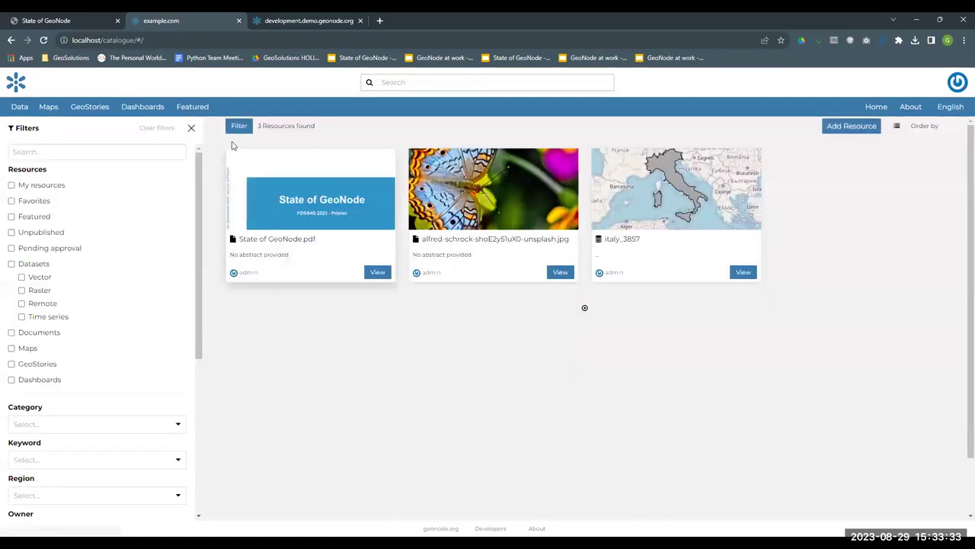
drag(201, 200, 211, 163)
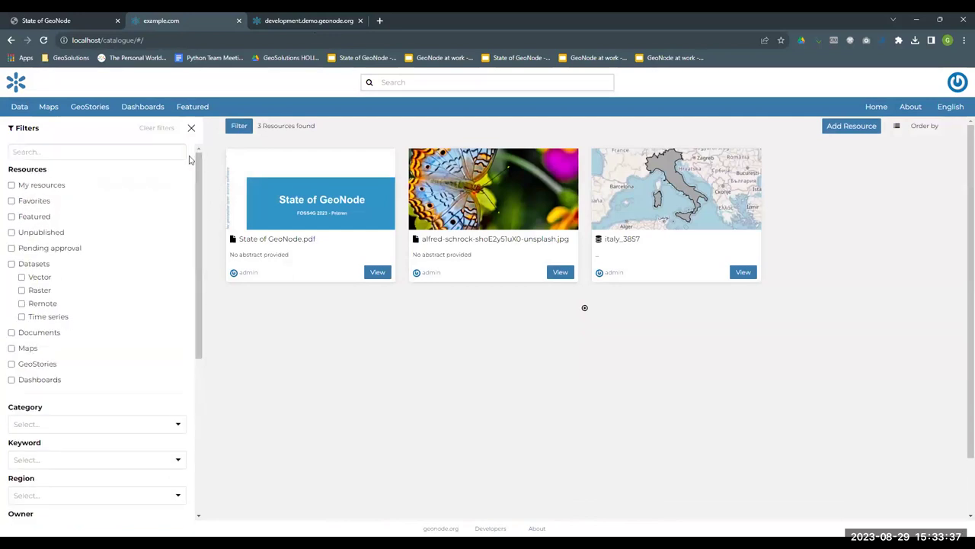
click(113, 153)
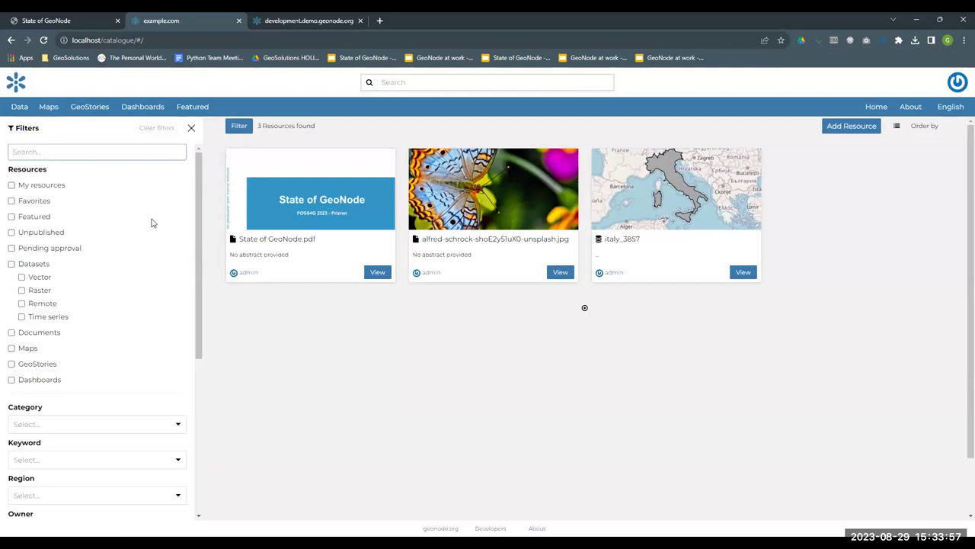
click(12, 186)
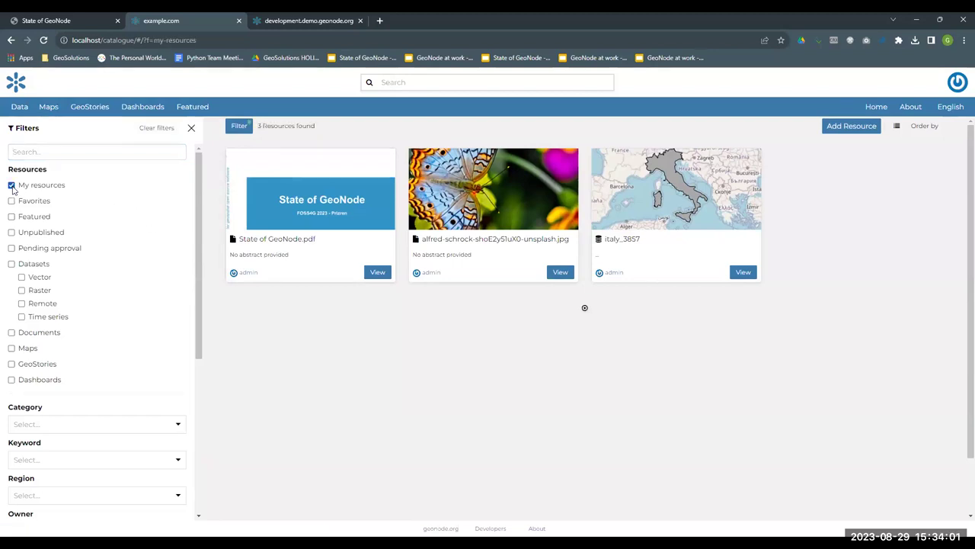
click(11, 186)
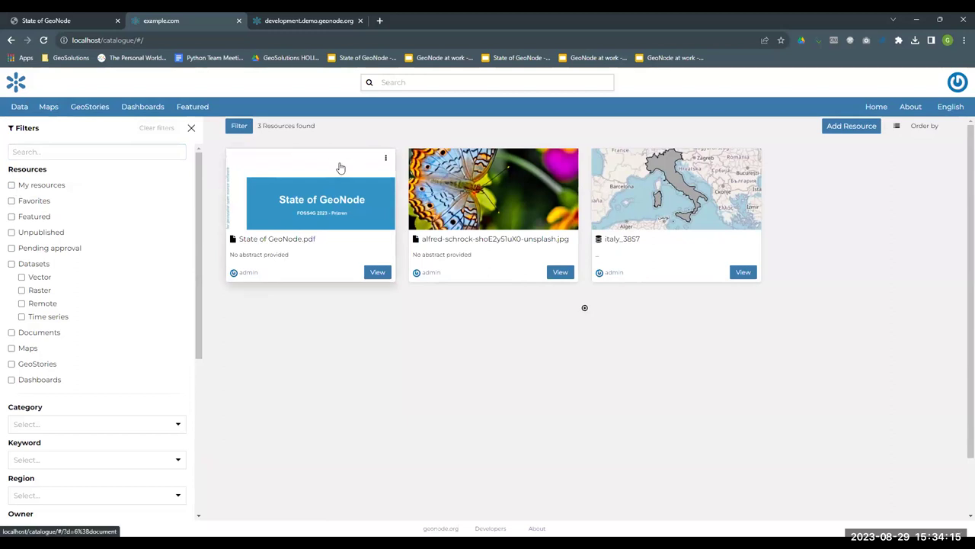
- Mark the butterfly photo document as a favourite
click(510, 201)
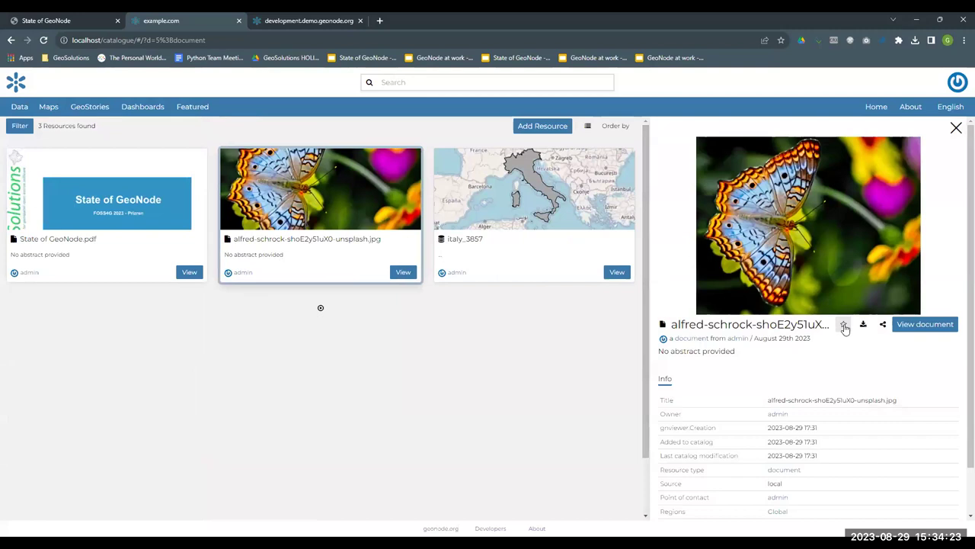
click(844, 325)
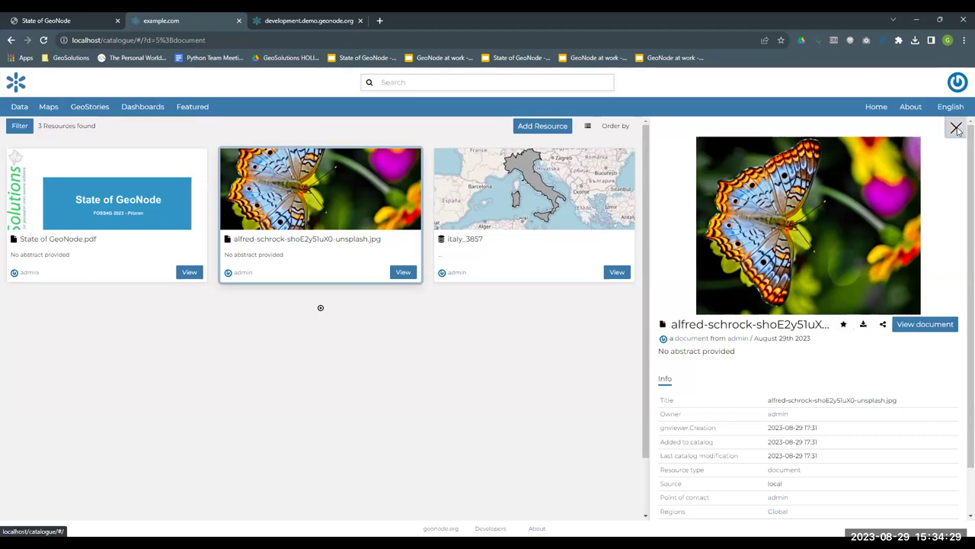
click(957, 130)
- Filter the catalogue to Favorites, then clear that filter so all three resources show
click(19, 126)
click(11, 200)
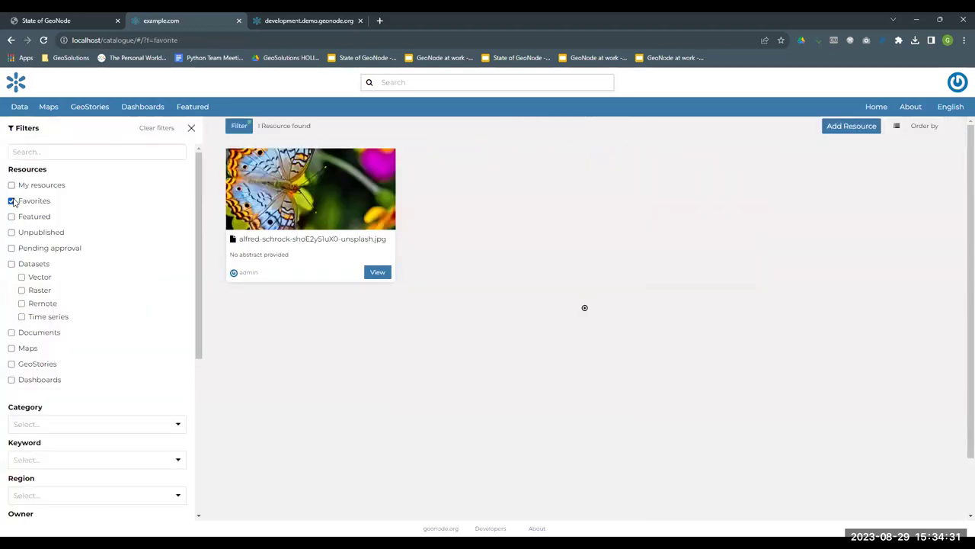
click(12, 201)
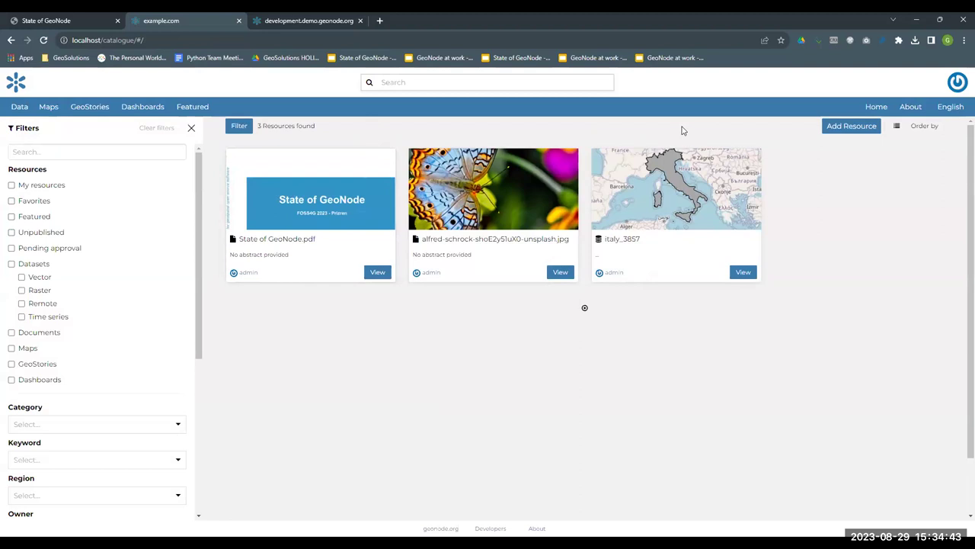
click(304, 21)
scroll(175, 290, up, 3)
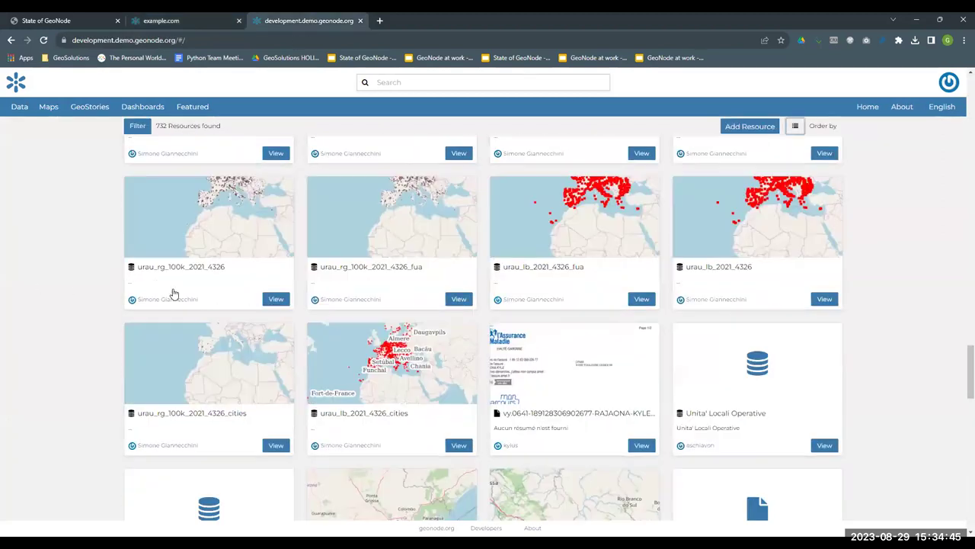
scroll(480, 400, up, 10)
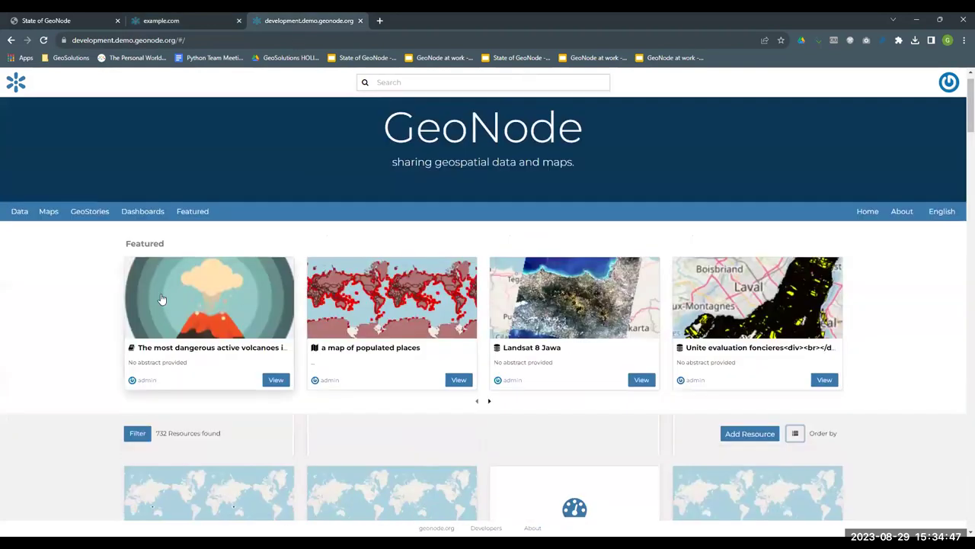
click(477, 402)
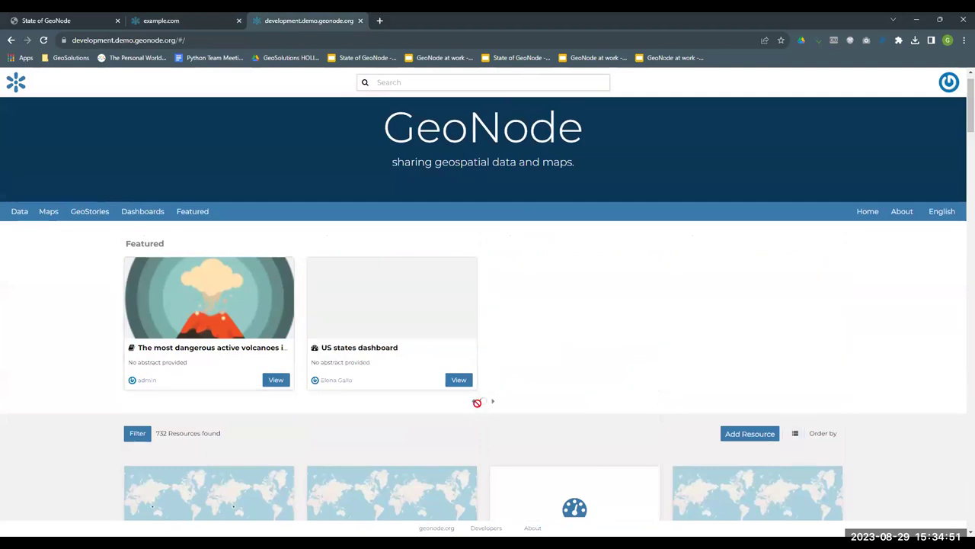
scroll(48, 302, down, 1)
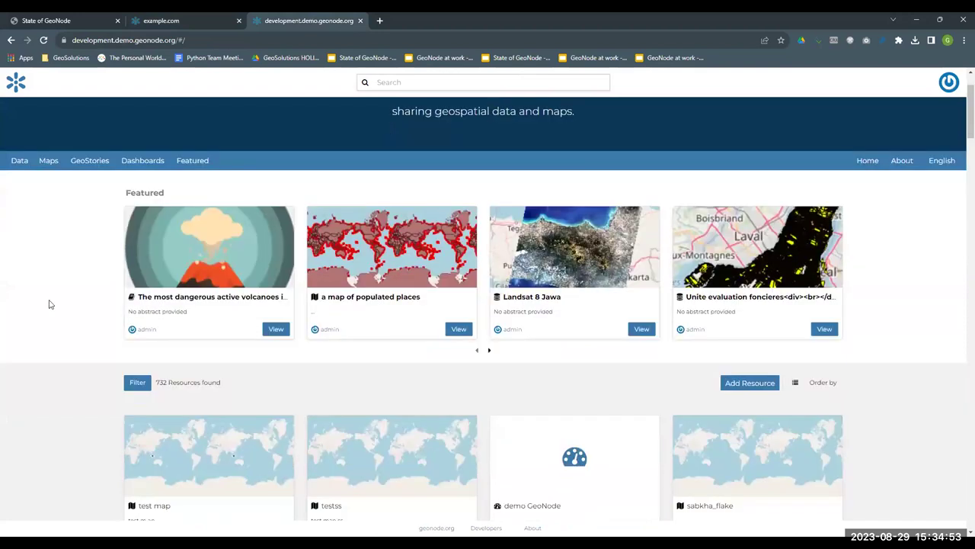
scroll(838, 275, down, 2)
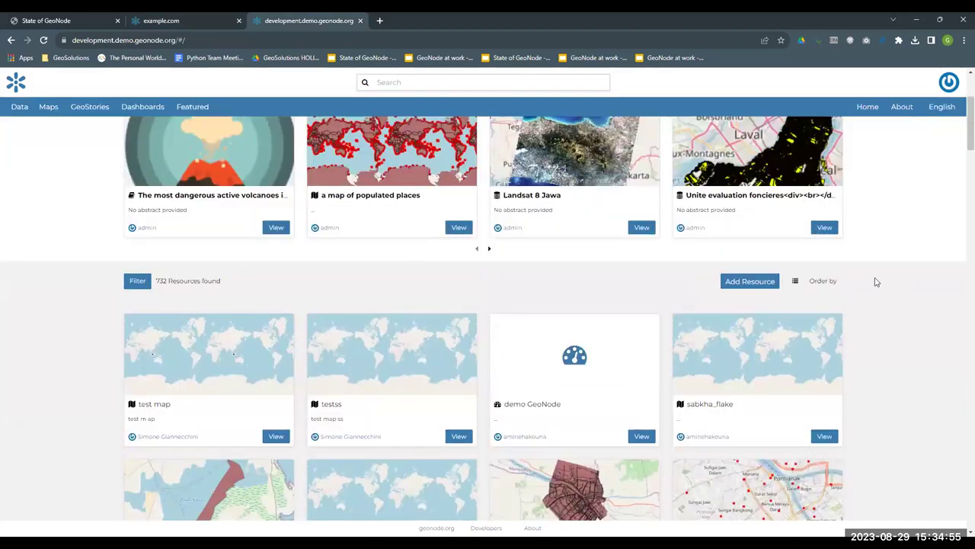
scroll(838, 276, up, 3)
click(217, 21)
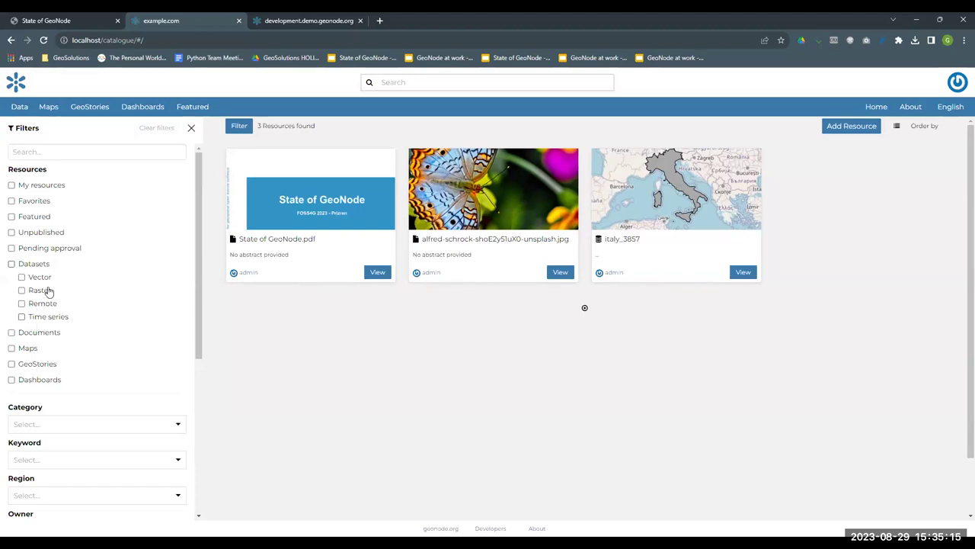
- Try the Documents filter, then the Datasets filter, clearing each one again
scroll(48, 292, down, 2)
click(12, 180)
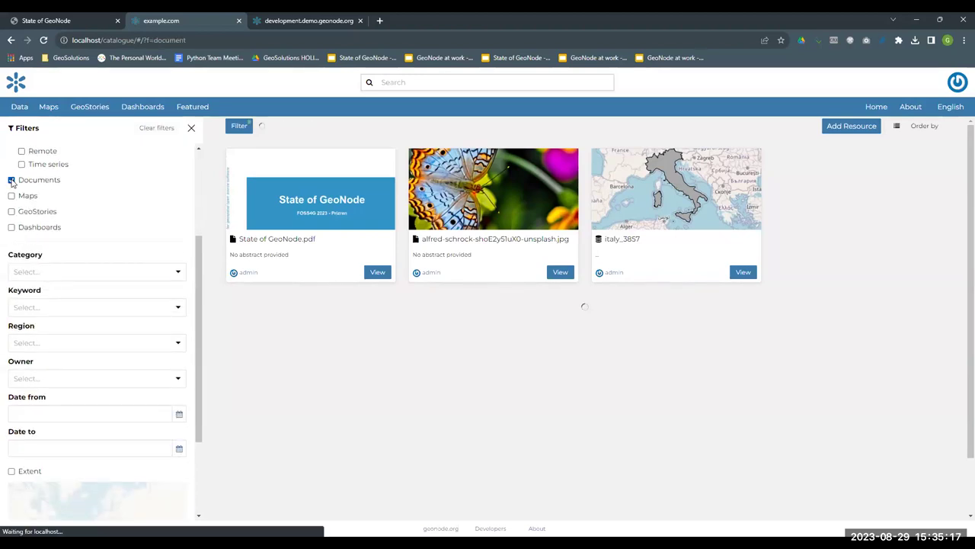
click(11, 180)
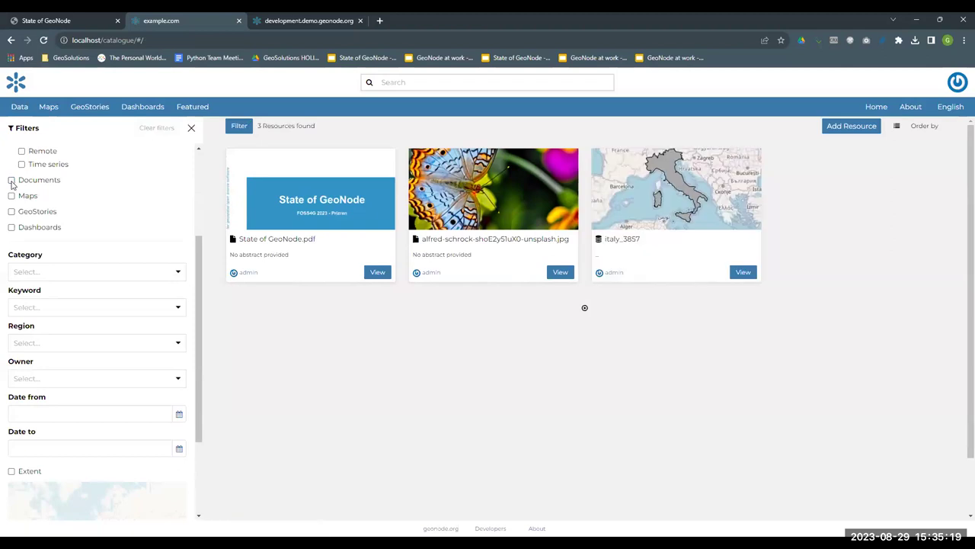
scroll(12, 183, up, 2)
click(11, 264)
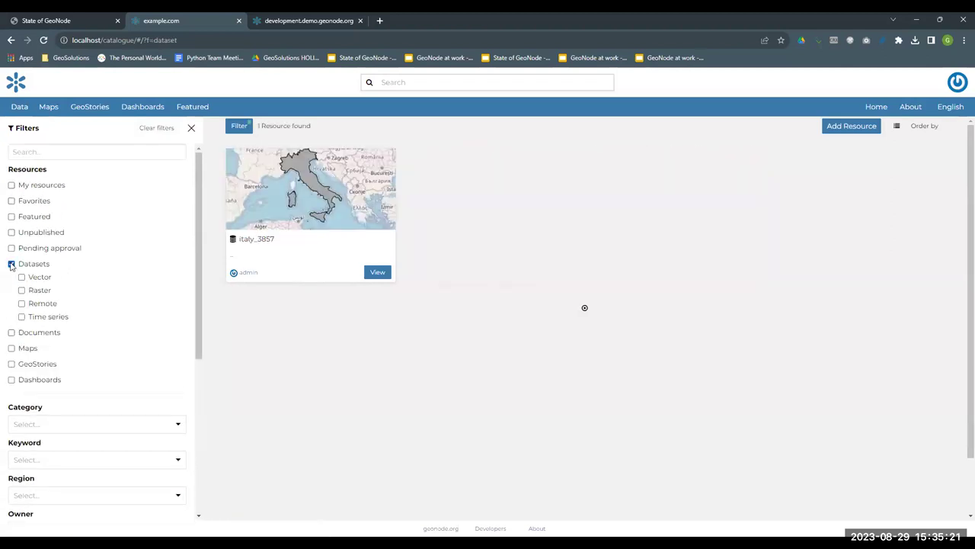
click(12, 264)
- Close the Filters panel so the three resources span the full catalogue width
scroll(130, 268, down, 3)
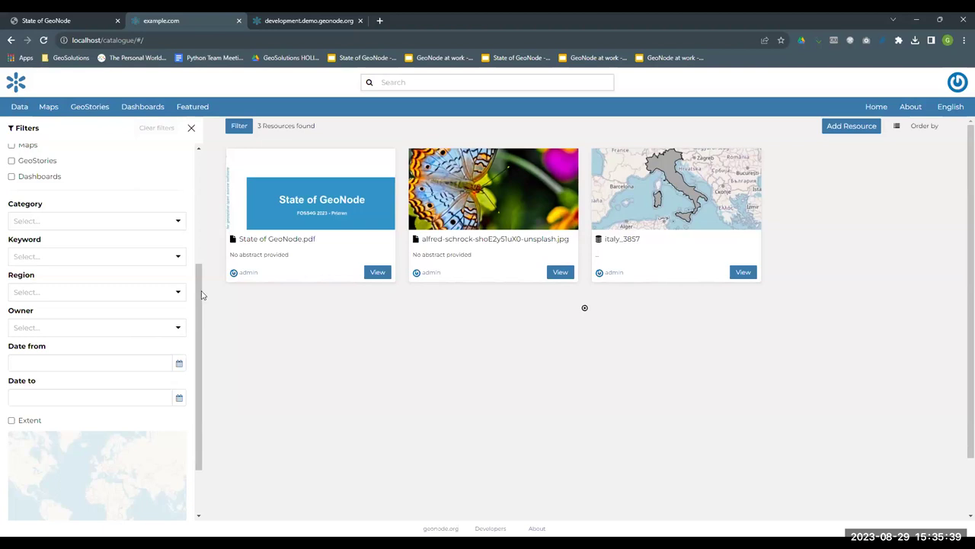
scroll(199, 305, down, 1)
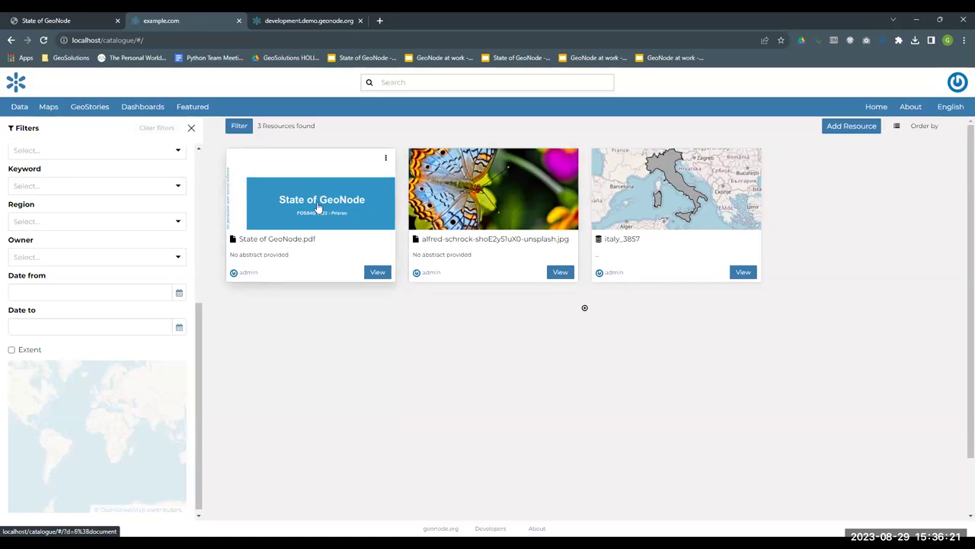
click(191, 127)
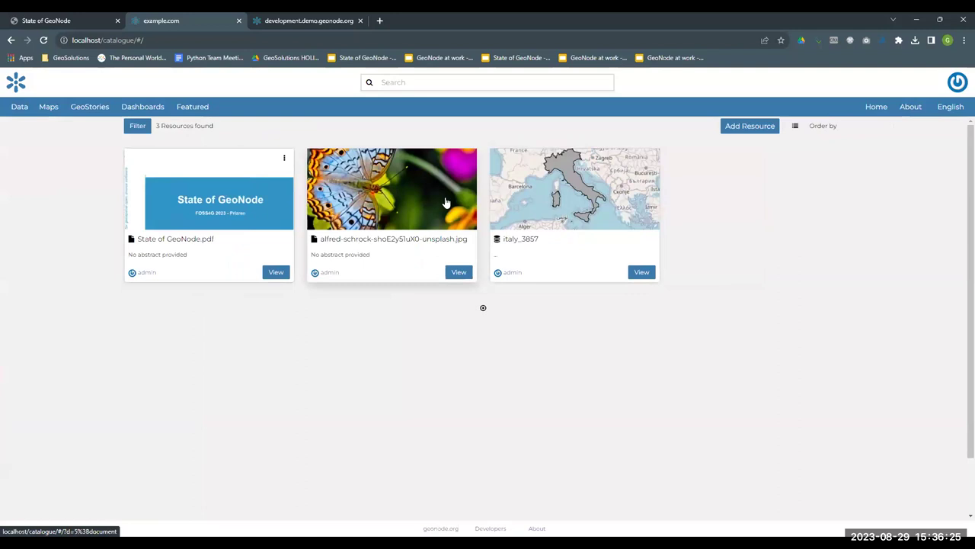
- Show italy_3857's details, zoom its preview map, and highlight the title and owner rows
click(575, 204)
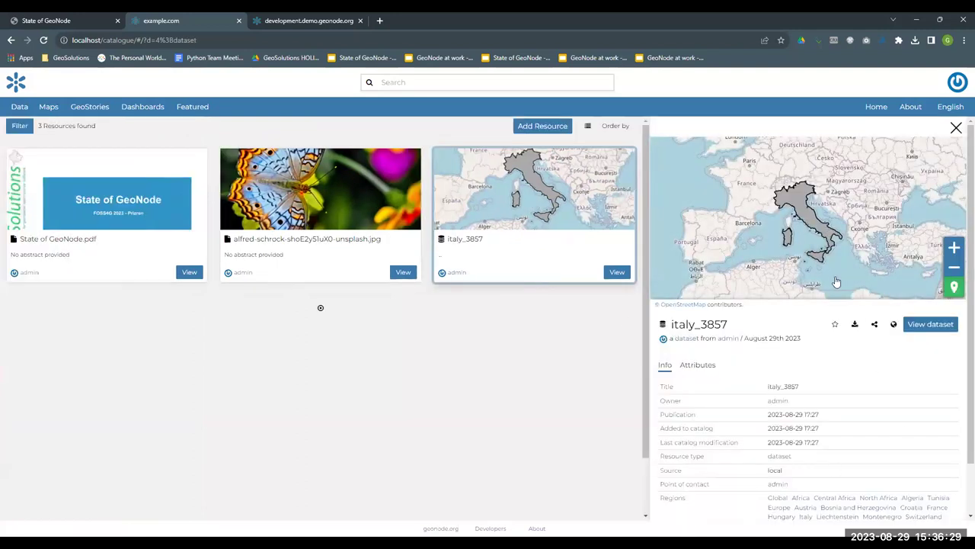
scroll(810, 221, up, 1)
scroll(811, 221, down, 1)
scroll(809, 224, up, 2)
scroll(806, 228, down, 2)
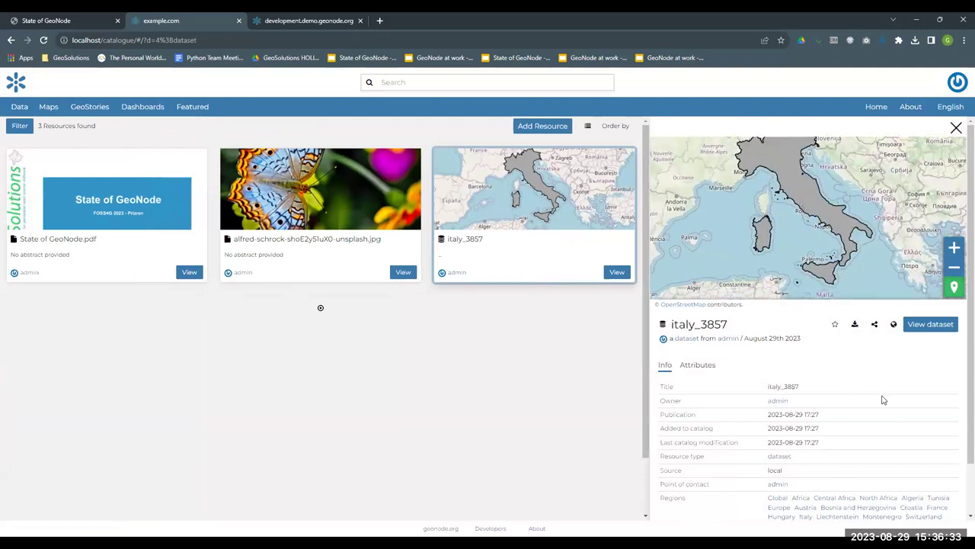
scroll(884, 400, down, 2)
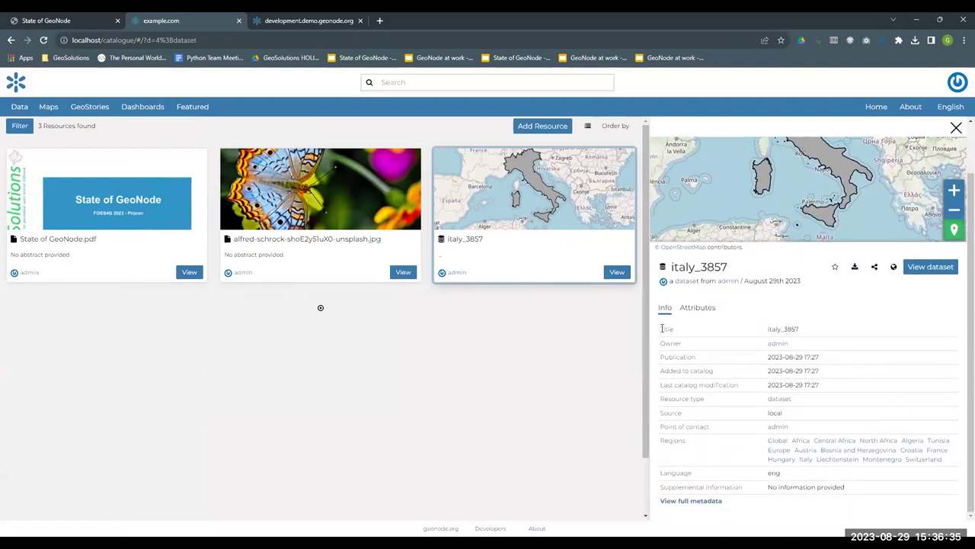
drag(663, 328, 751, 362)
click(822, 338)
scroll(790, 331, up, 1)
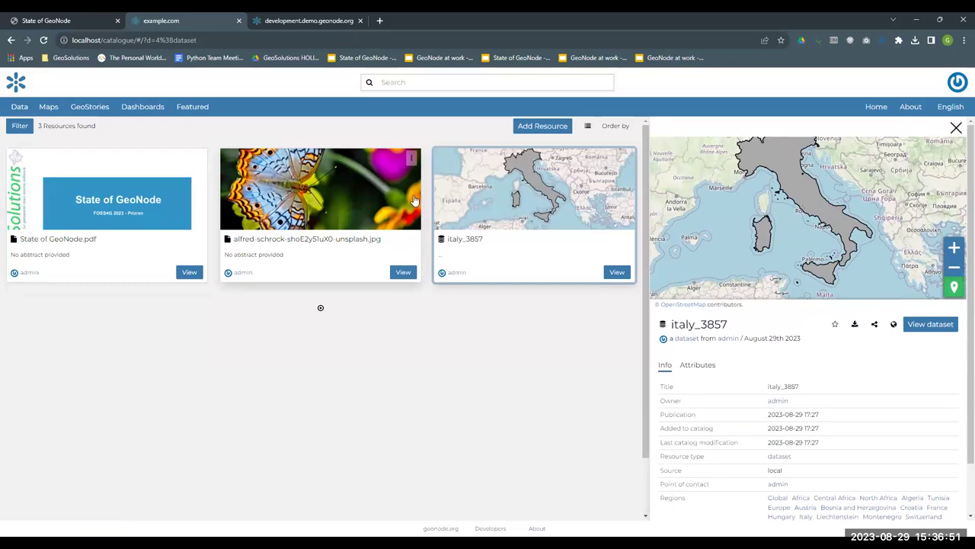
click(321, 207)
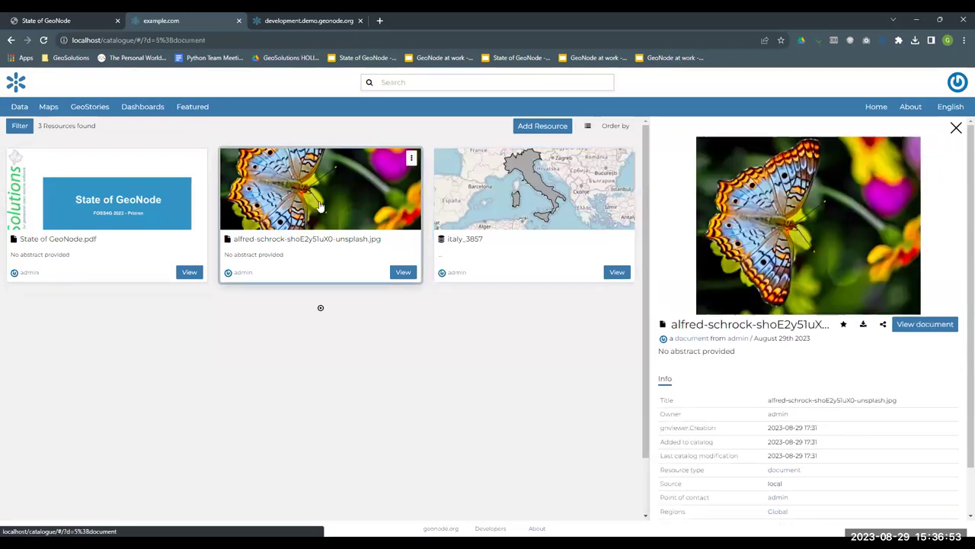
click(192, 203)
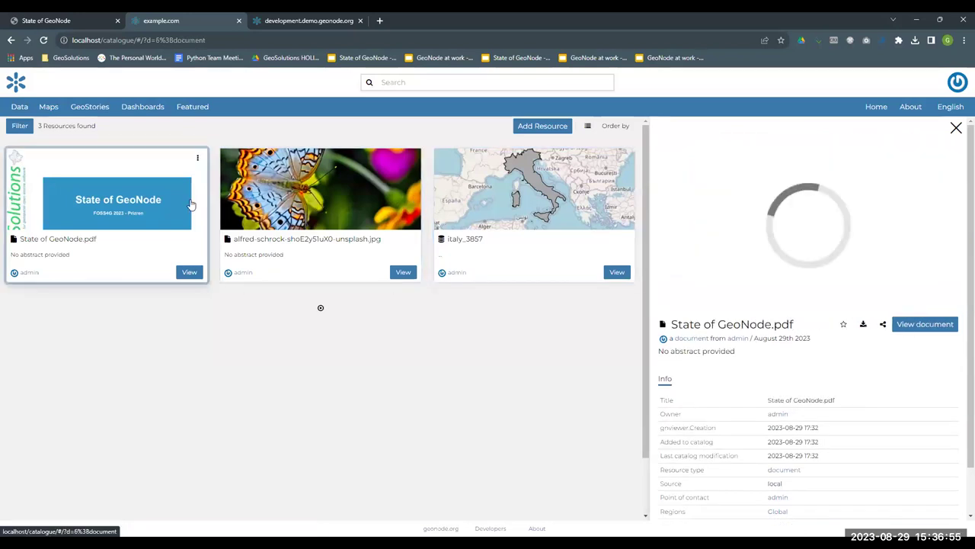
scroll(847, 231, down, 15)
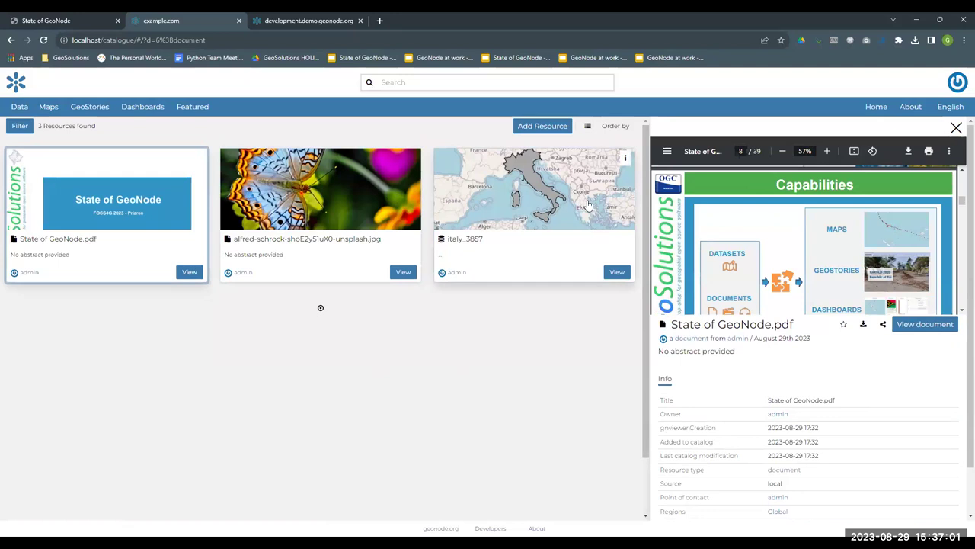
click(518, 203)
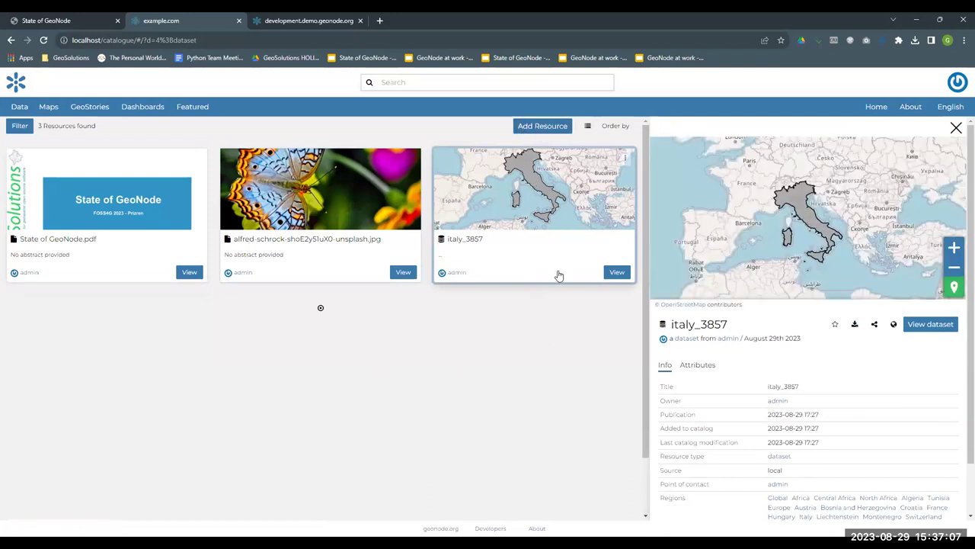
scroll(919, 355, down, 1)
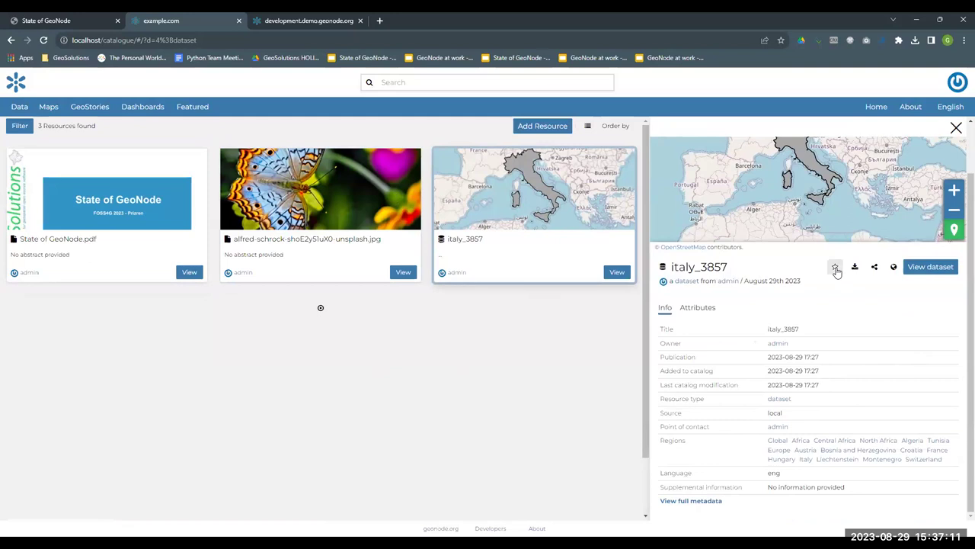
scroll(845, 313, up, 1)
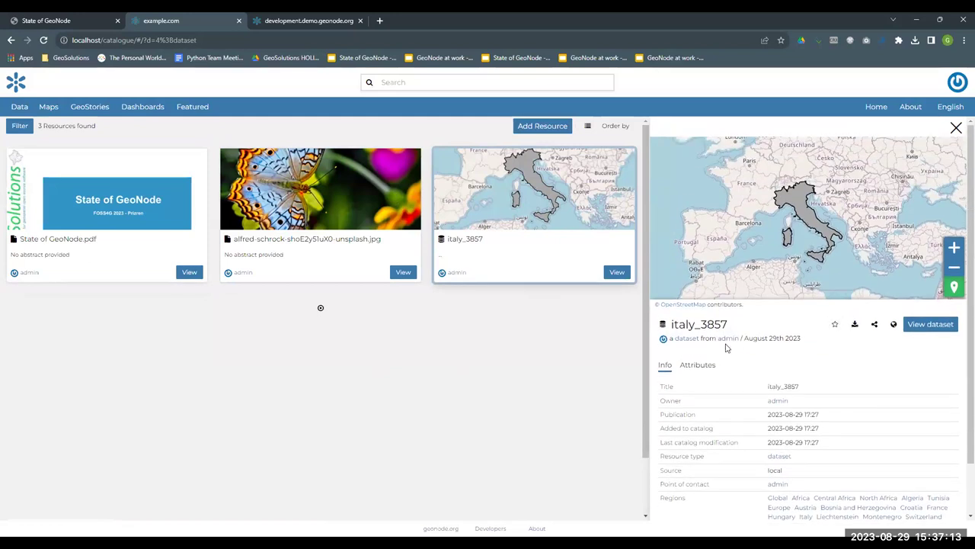
scroll(709, 350, down, 1)
drag(663, 328, 897, 373)
click(897, 373)
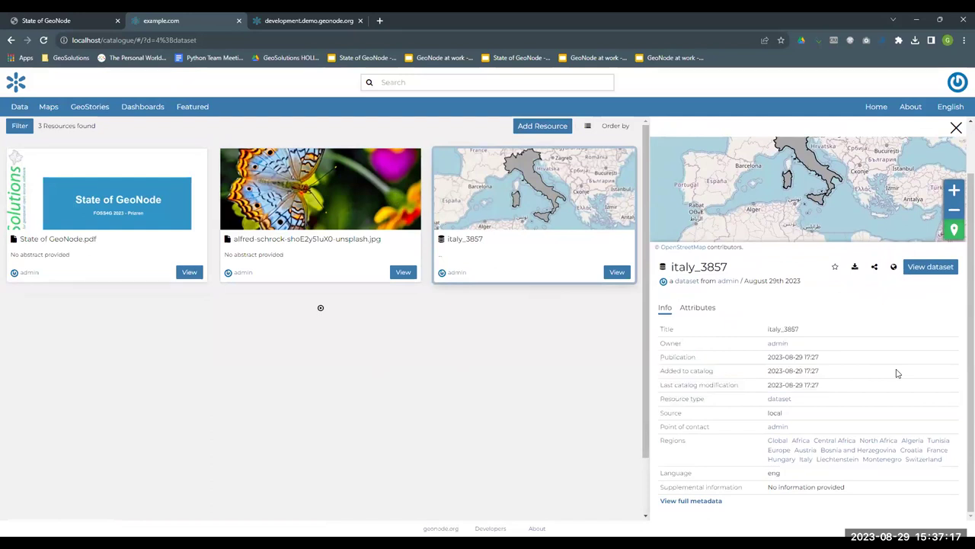
click(855, 267)
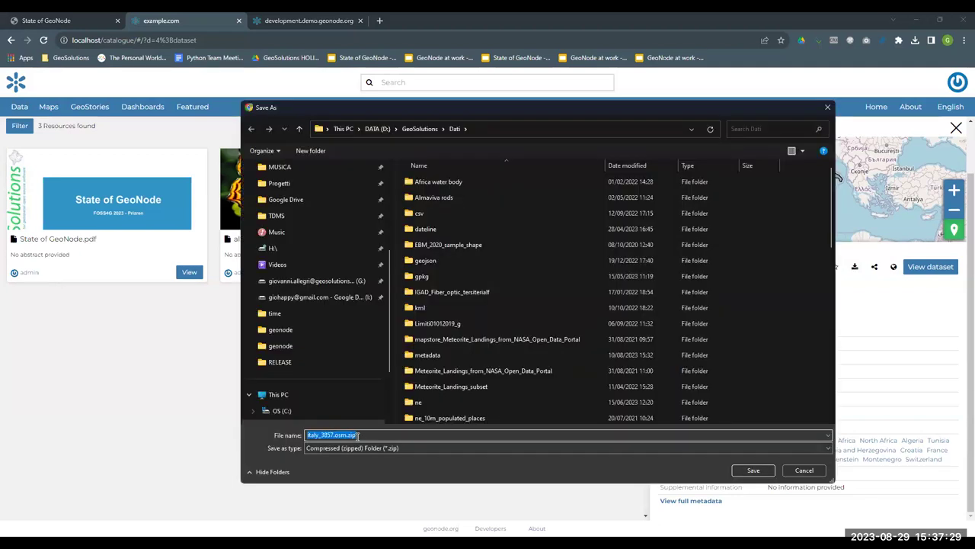
click(799, 471)
key(Escape)
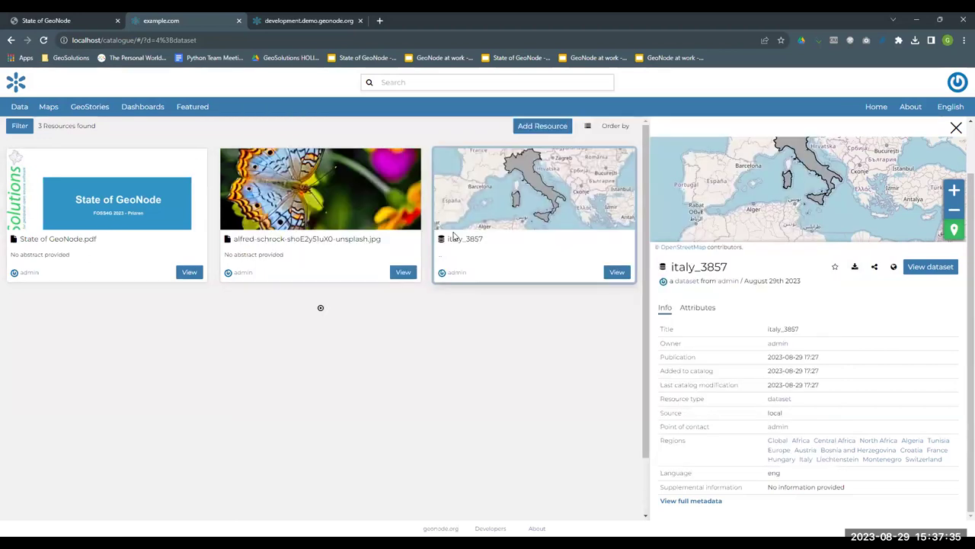
- Copy italy_3857's resource URL and OGC web services URL, then pan the preview to show all of Italy
click(876, 269)
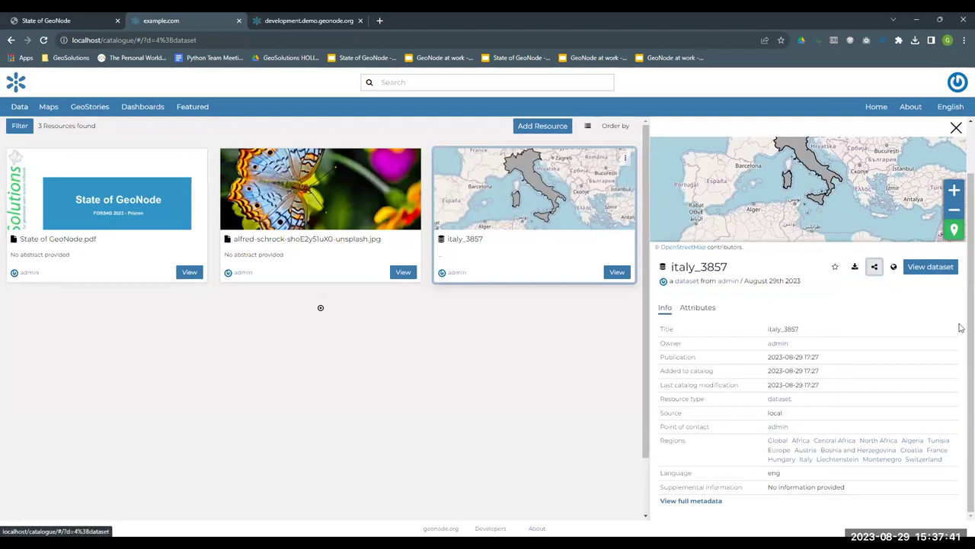
click(893, 271)
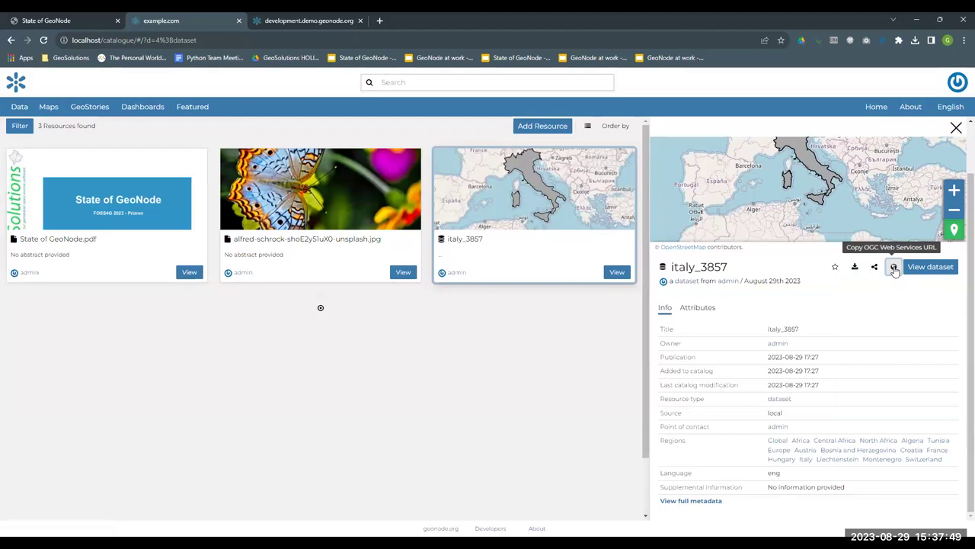
click(894, 269)
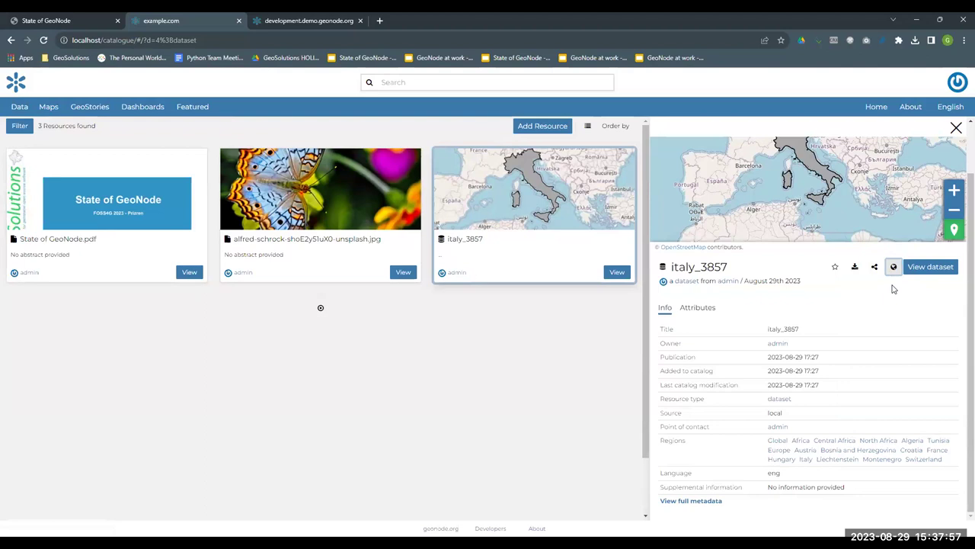
drag(822, 223, 833, 246)
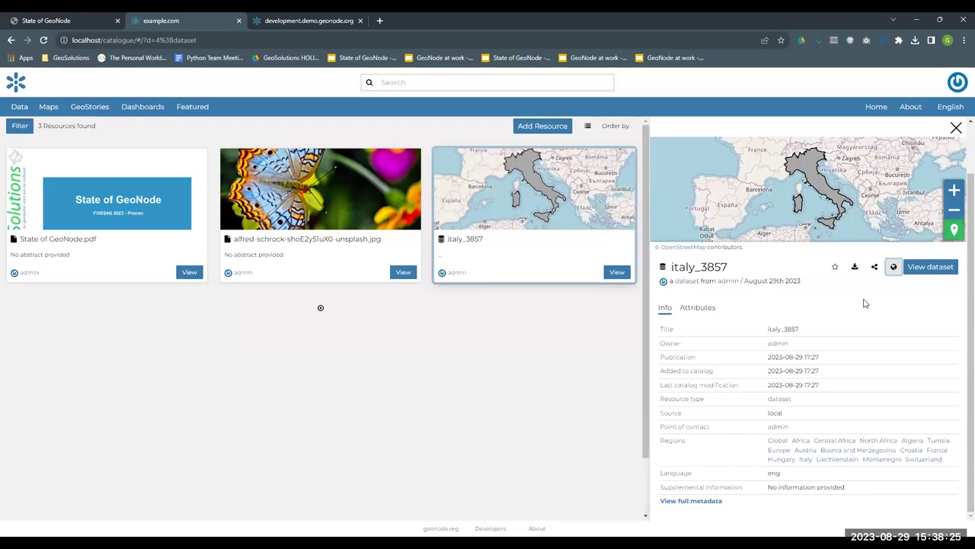
- Select the current page address in the browser's address bar
click(135, 40)
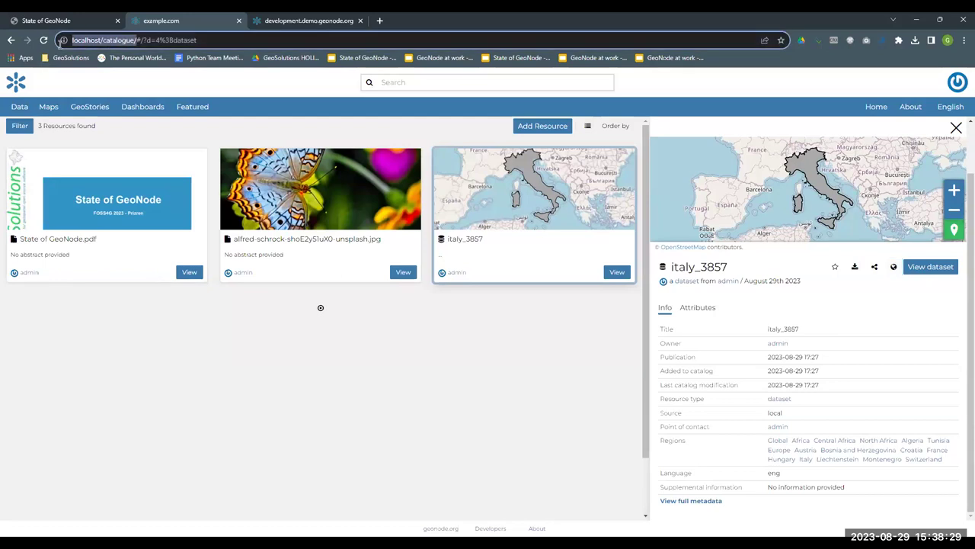
click(104, 40)
key(shift+Home)
click(226, 42)
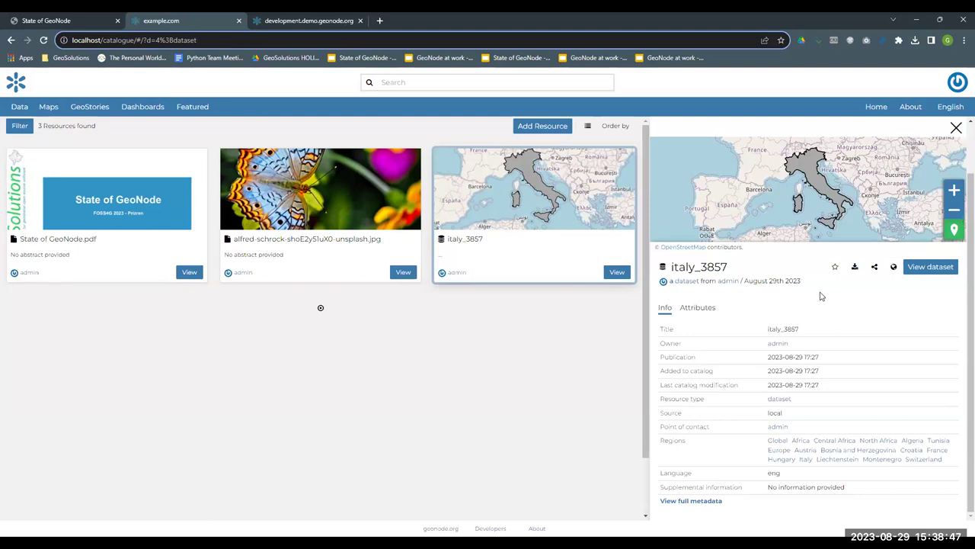
- View italy_3857 in its map viewer with the info panel hidden and Italy centred
click(926, 270)
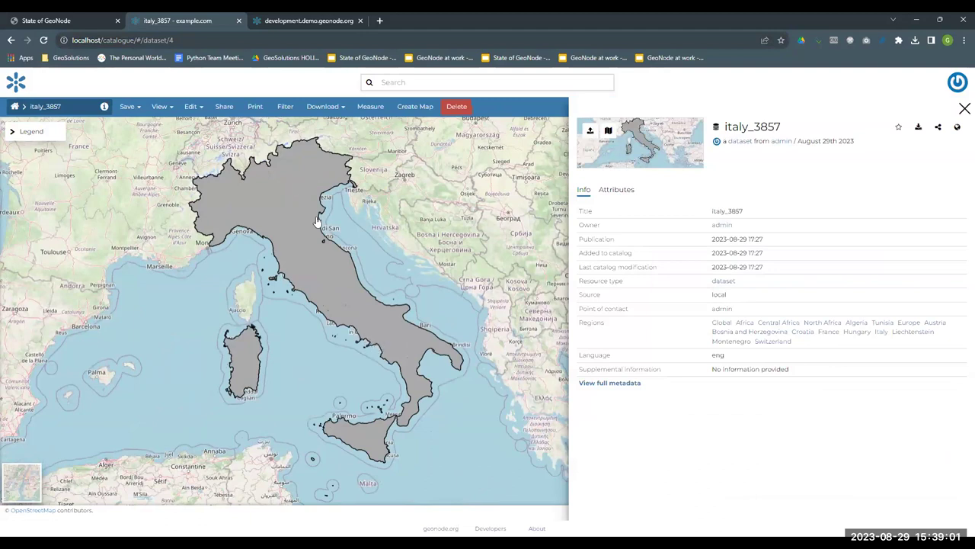
click(339, 111)
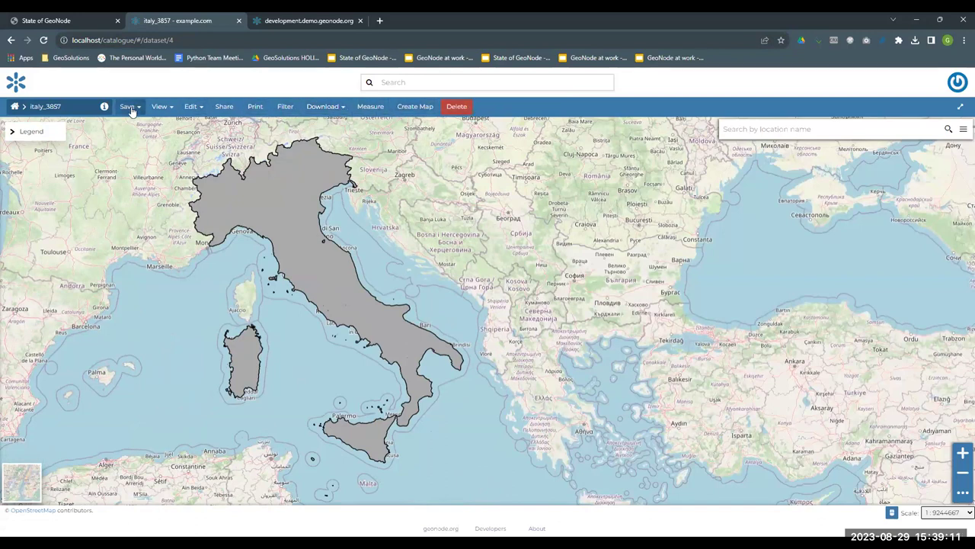
drag(295, 261, 480, 268)
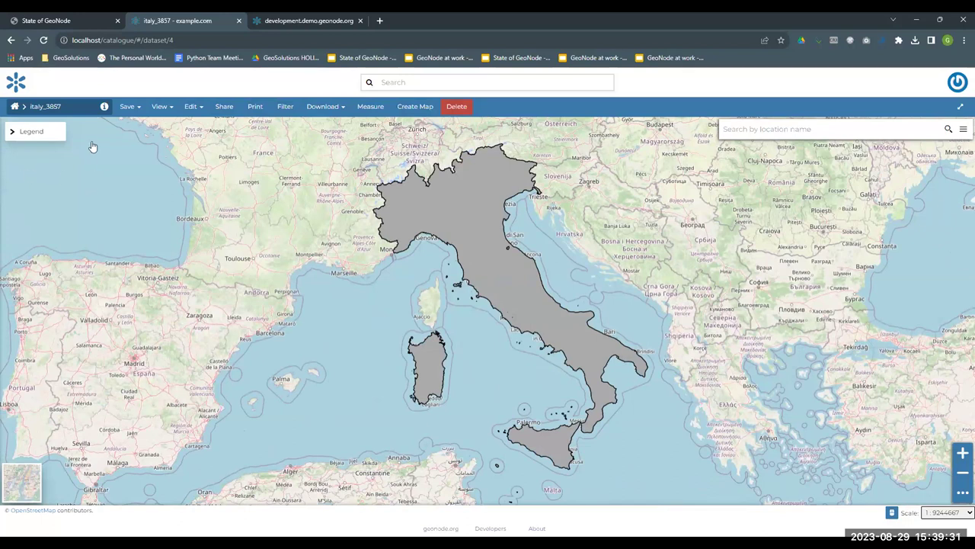
click(105, 107)
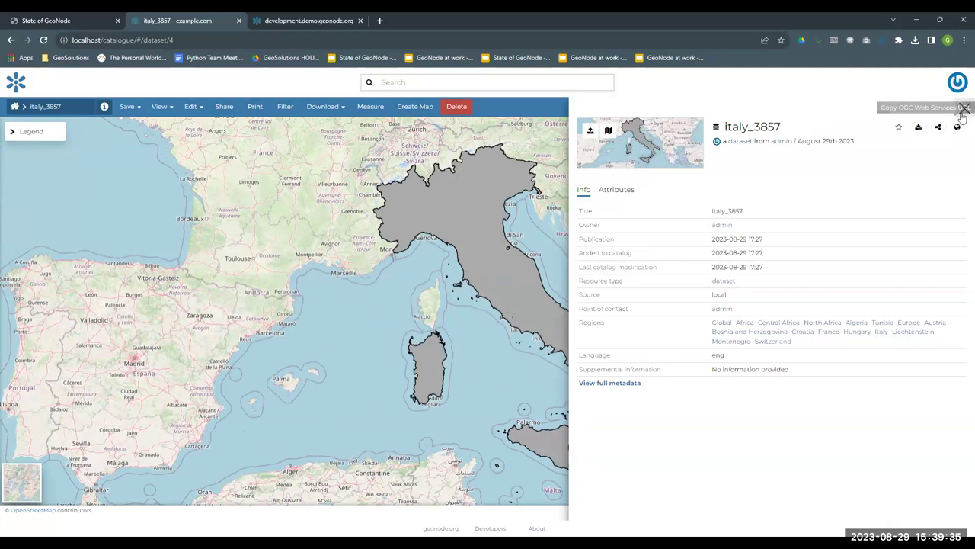
click(965, 109)
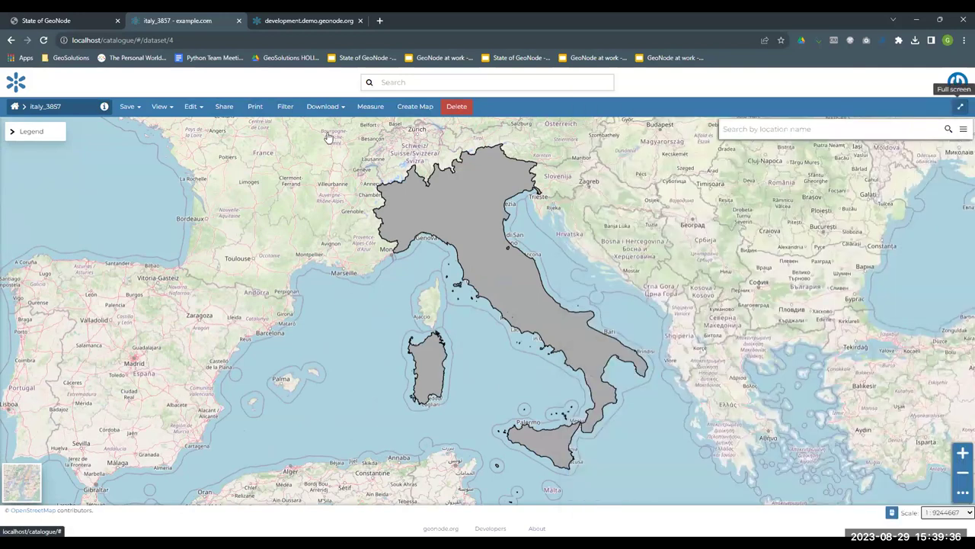
click(166, 110)
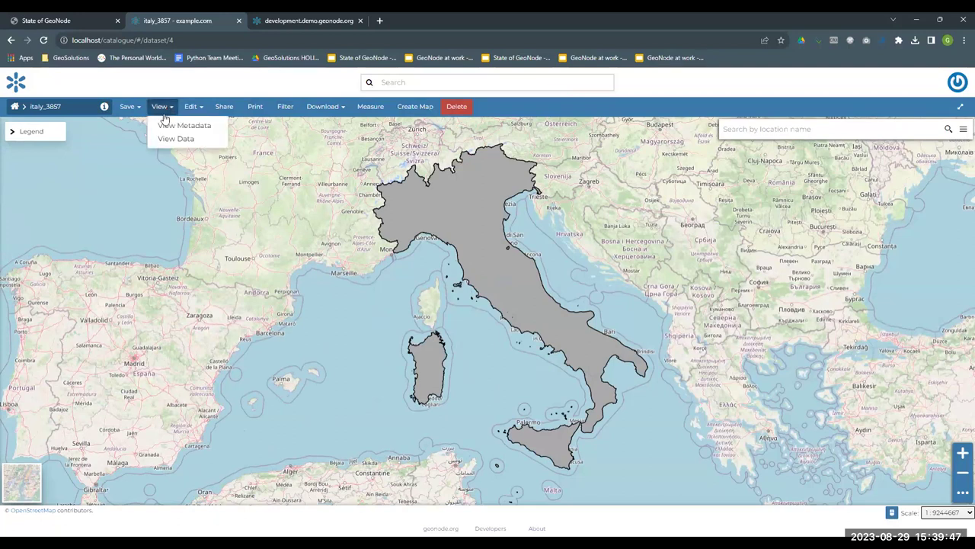
click(166, 126)
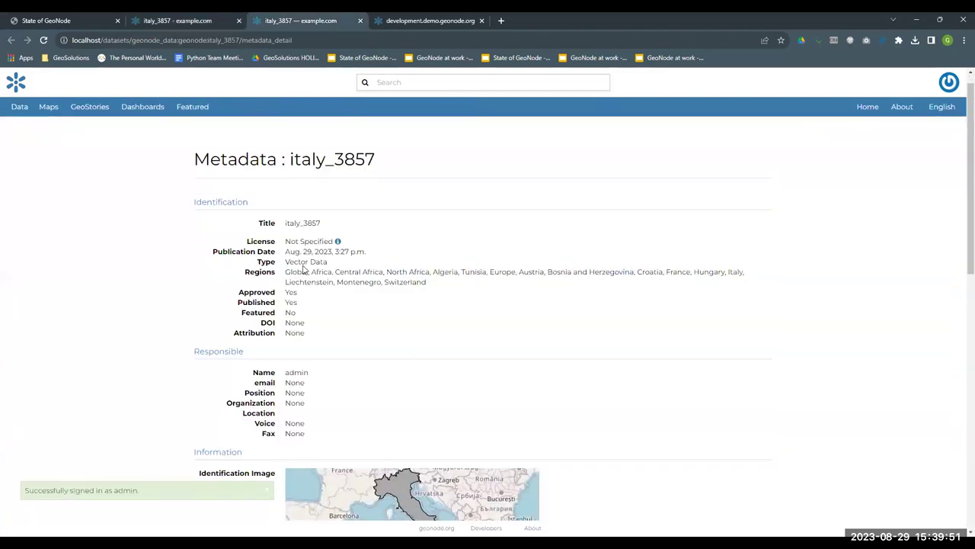
drag(959, 168, 961, 448)
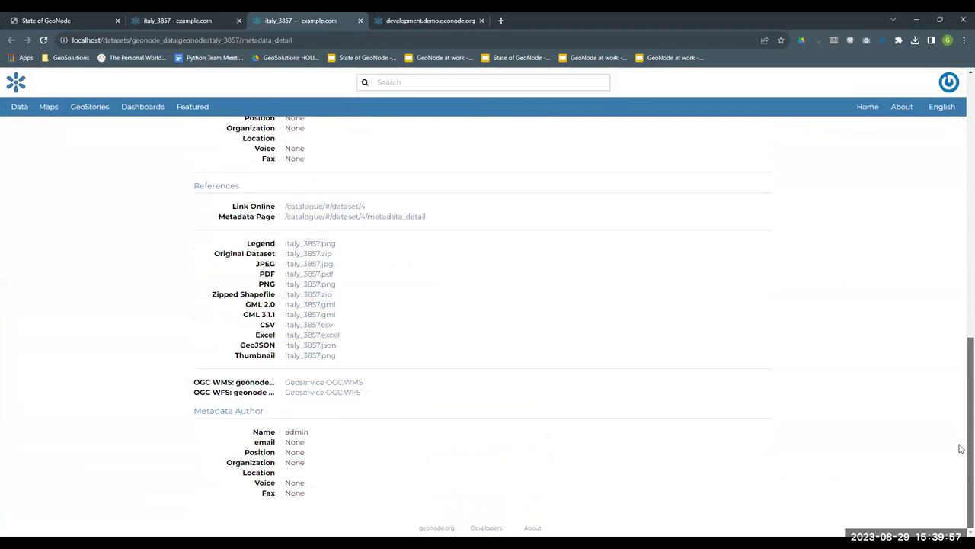
drag(958, 418, 943, 228)
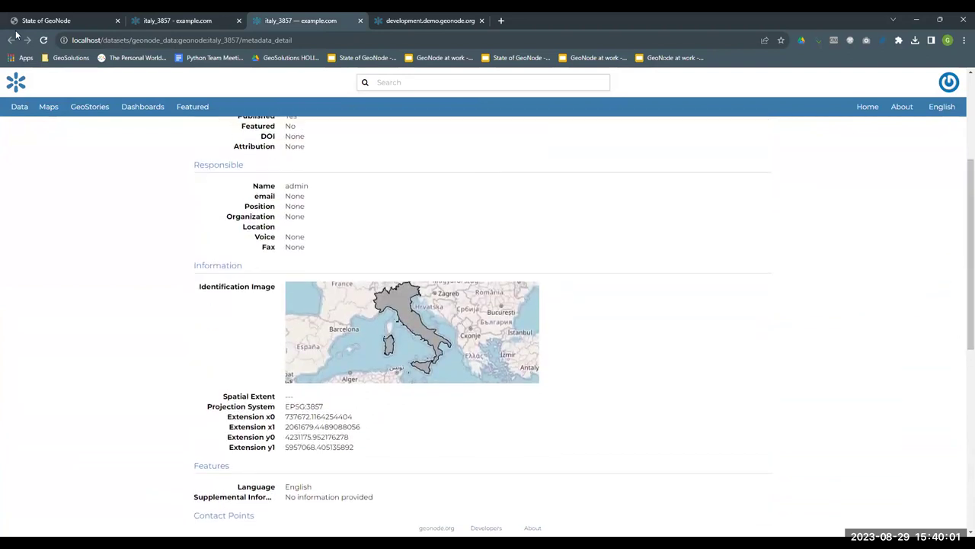
key(ctrl+w)
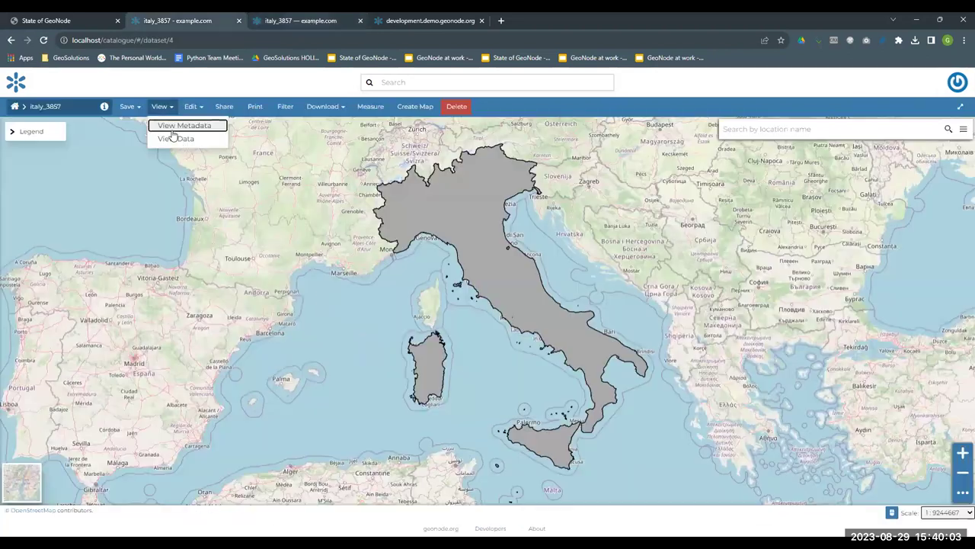
- Look through italy_3857's Download and Edit menus, then bring up its Share settings
click(324, 107)
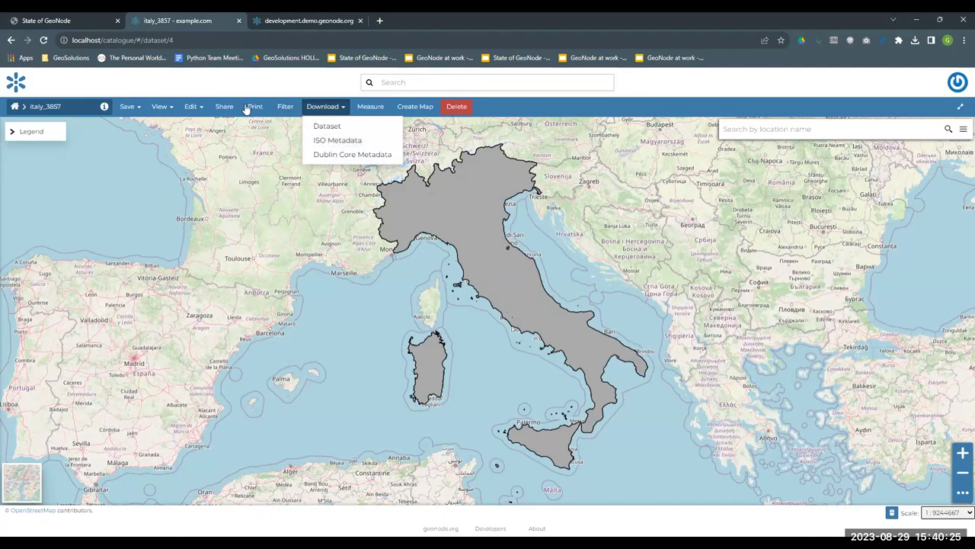
click(177, 92)
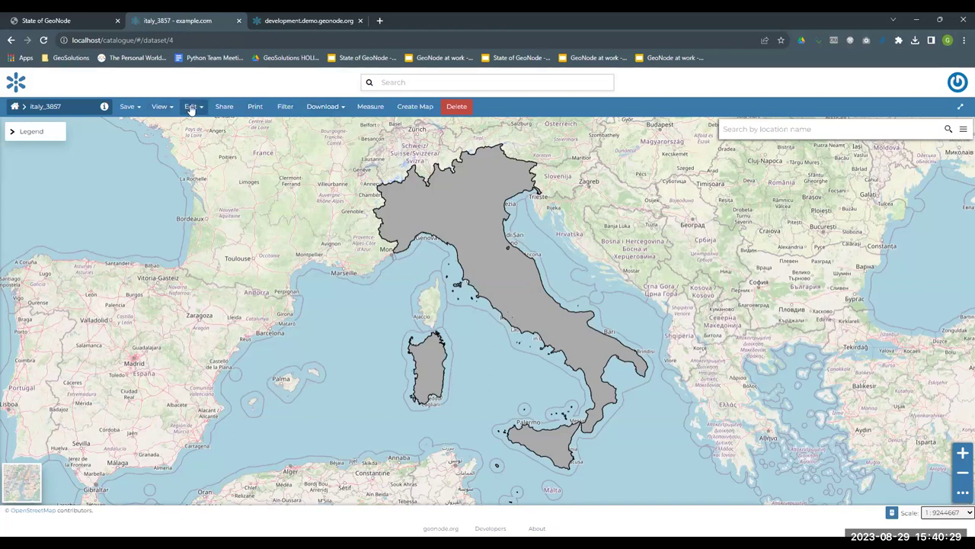
click(191, 108)
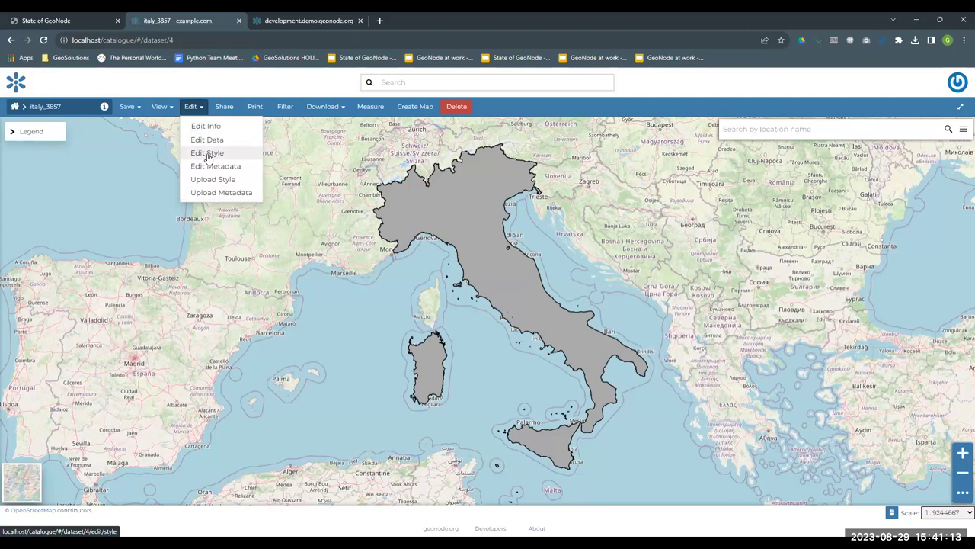
click(226, 106)
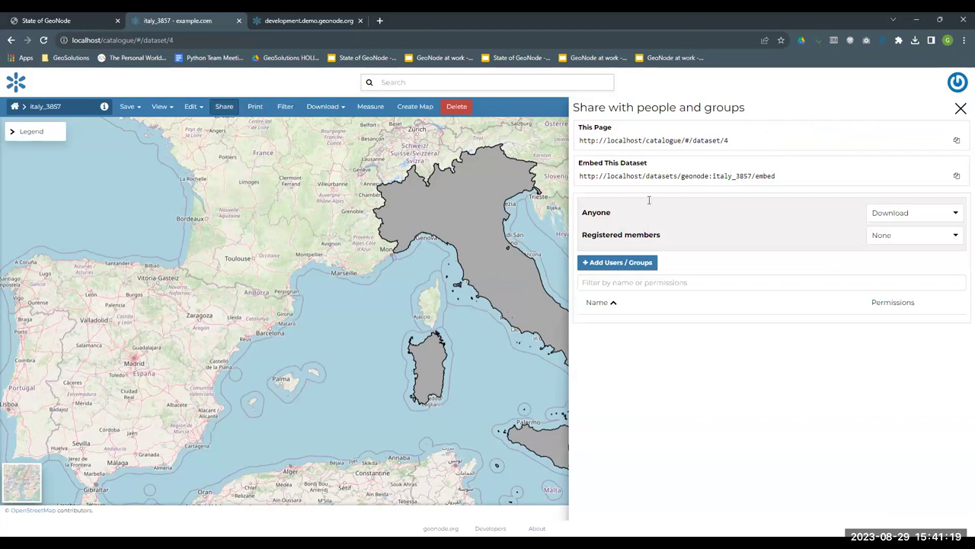
- Centre Italy on the map, then copy the dataset page link and the embed link
drag(401, 242, 234, 239)
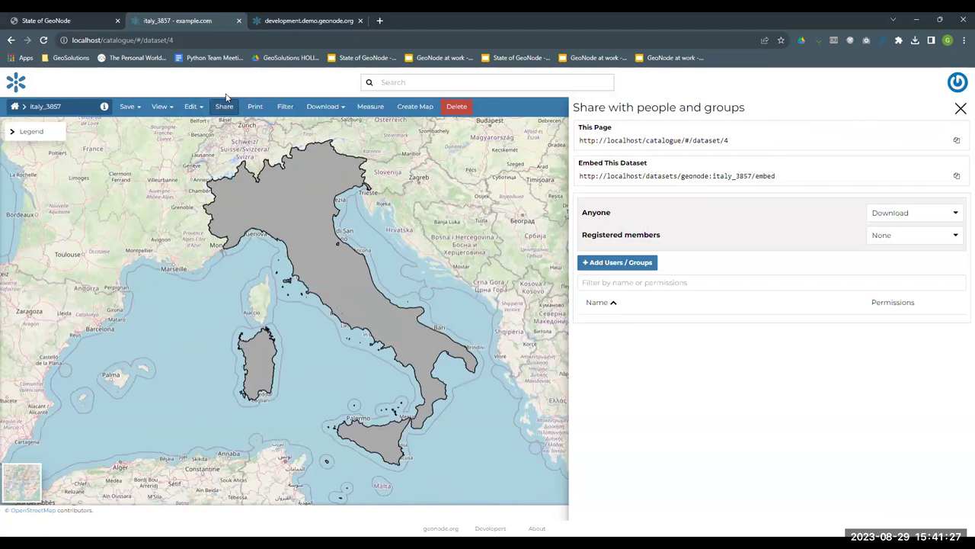
click(958, 142)
click(955, 178)
drag(785, 176, 567, 184)
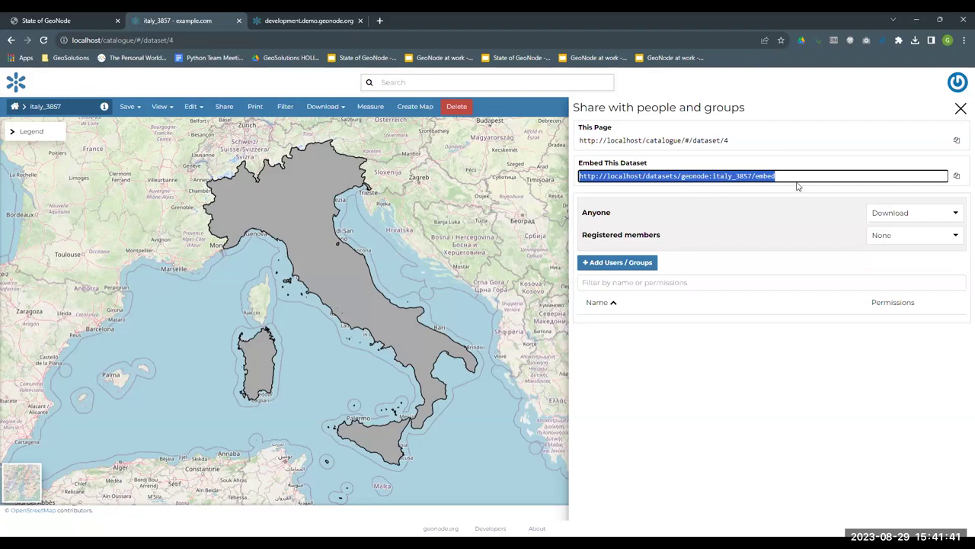
- Load the copied embed URL in a new browser tab
click(379, 22)
key(ctrl+v)
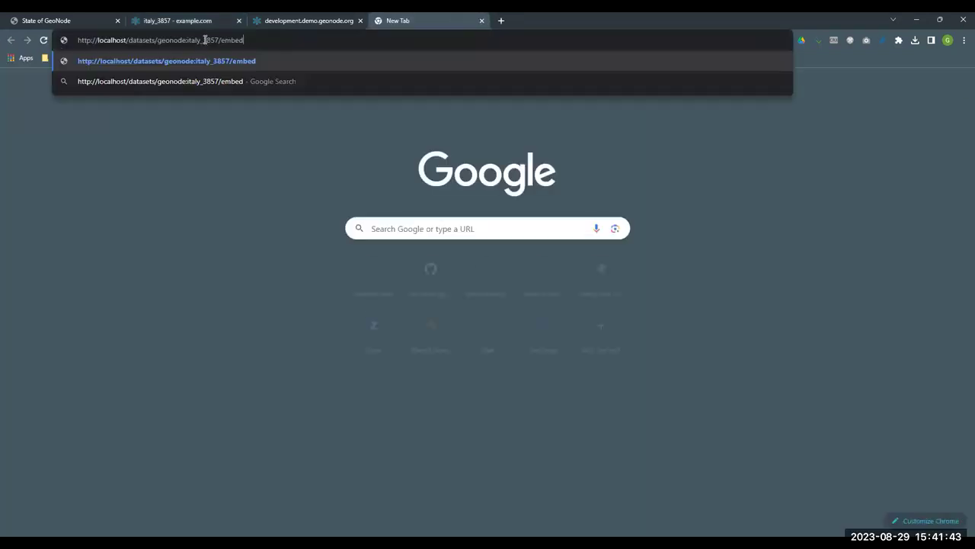
key(Return)
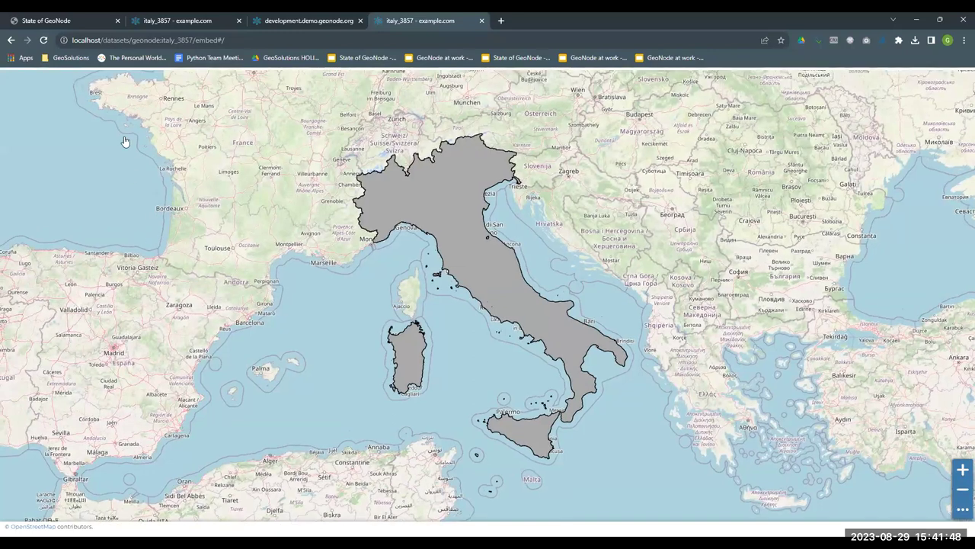
drag(126, 141, 84, 64)
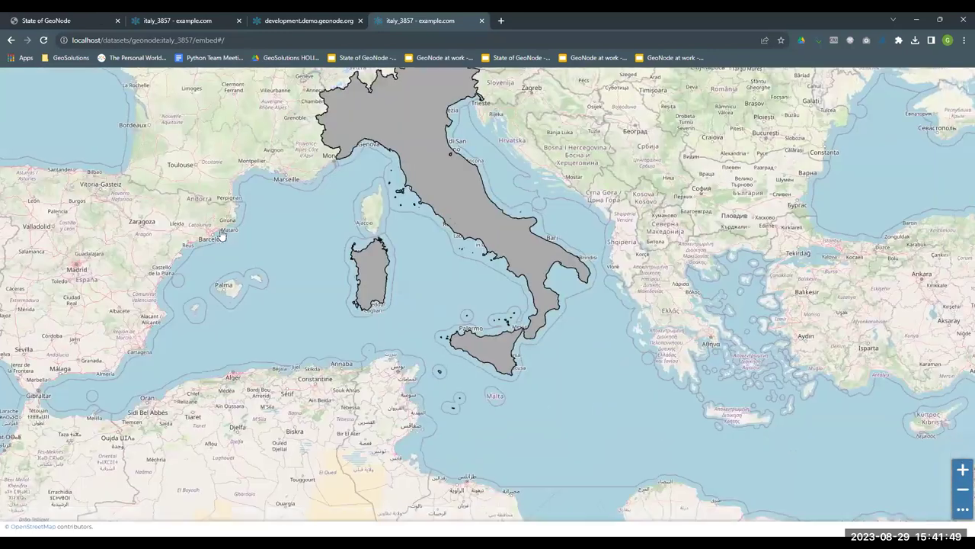
drag(229, 229, 236, 328)
drag(632, 314, 638, 282)
drag(692, 302, 615, 303)
drag(174, 236, 253, 240)
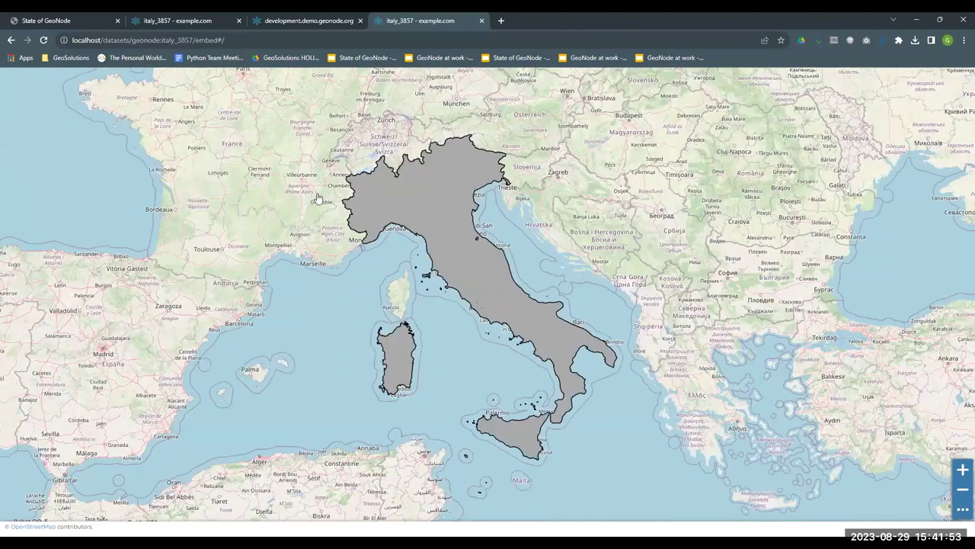
drag(269, 326, 128, 271)
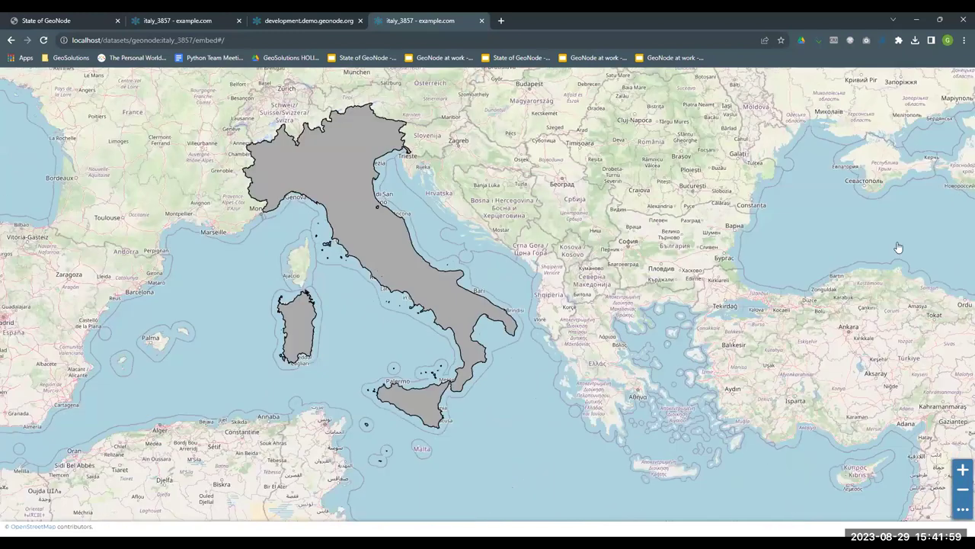
drag(221, 163, 284, 180)
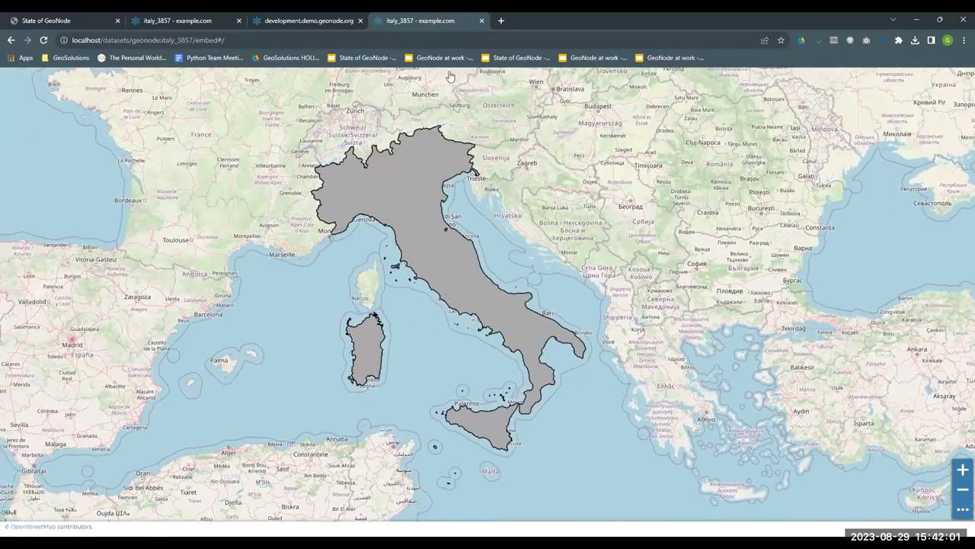
- Close the embed preview tab and return to italy_3857's sharing panel
middle_click(433, 28)
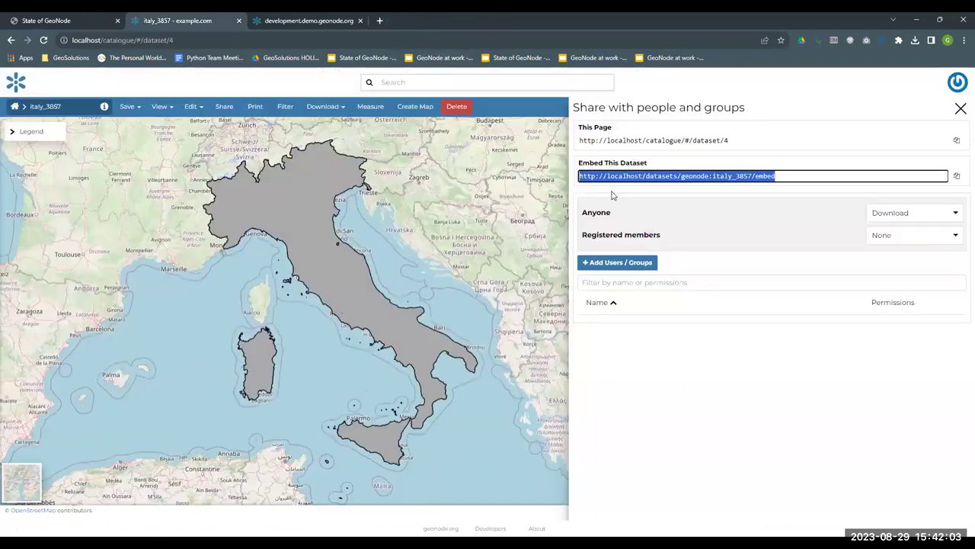
click(802, 229)
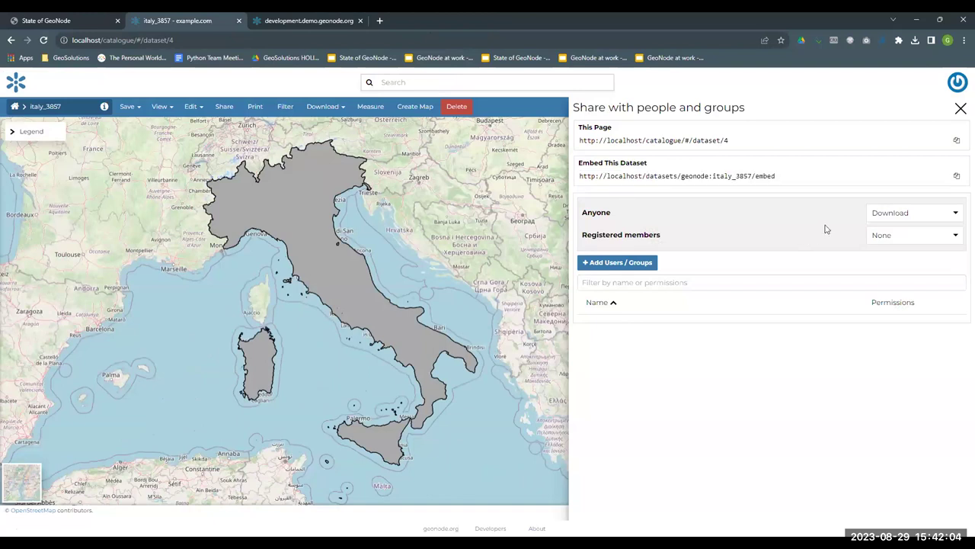
drag(589, 212, 825, 216)
- Review the Anyone permission choices, leaving Anyone at Download
click(890, 213)
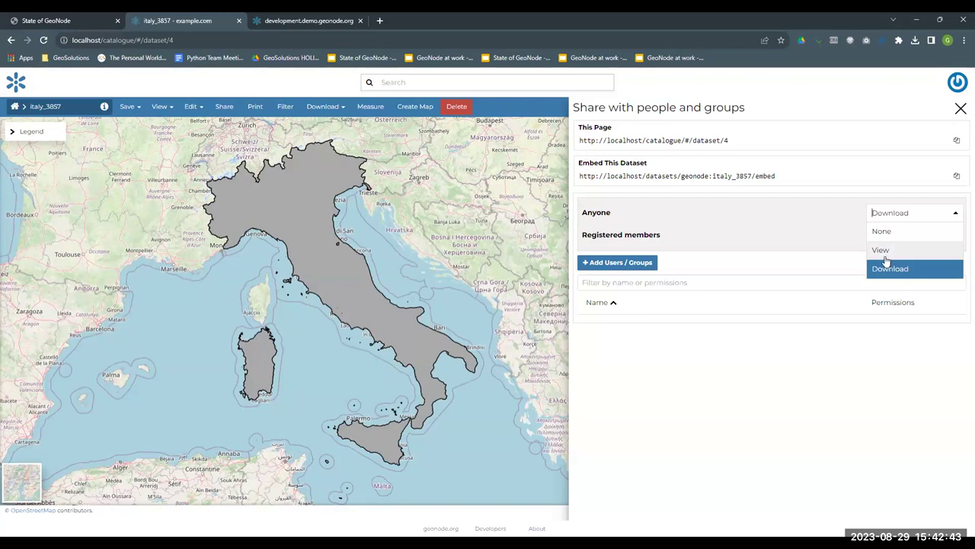
click(832, 228)
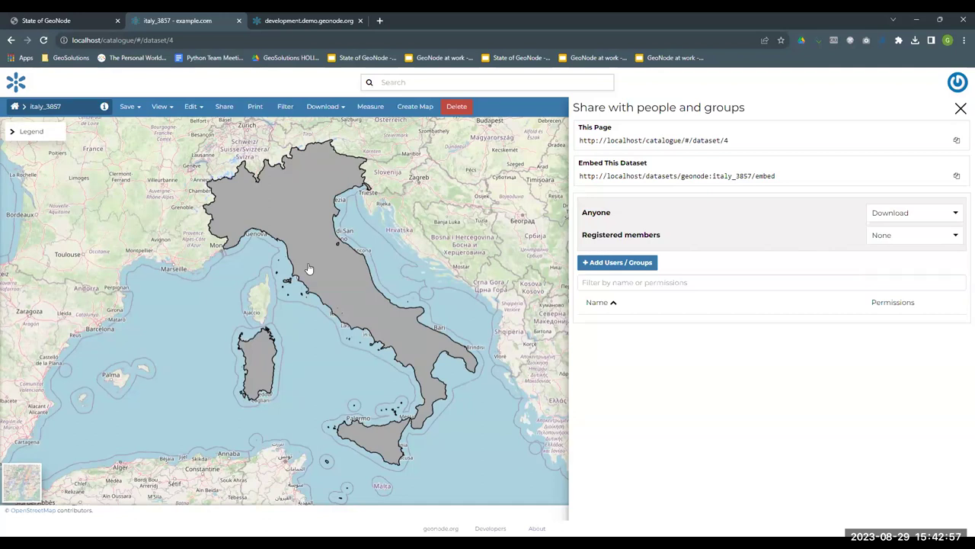
click(904, 215)
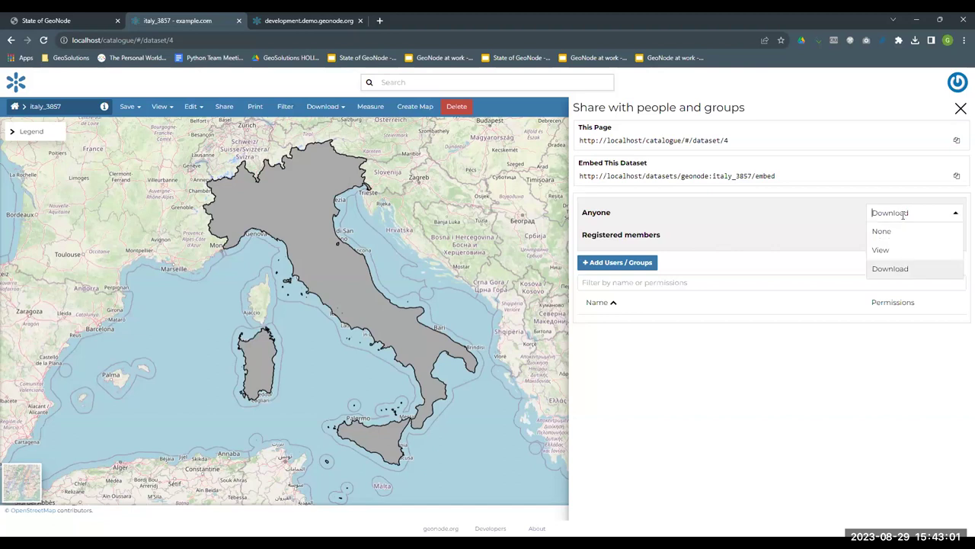
click(781, 217)
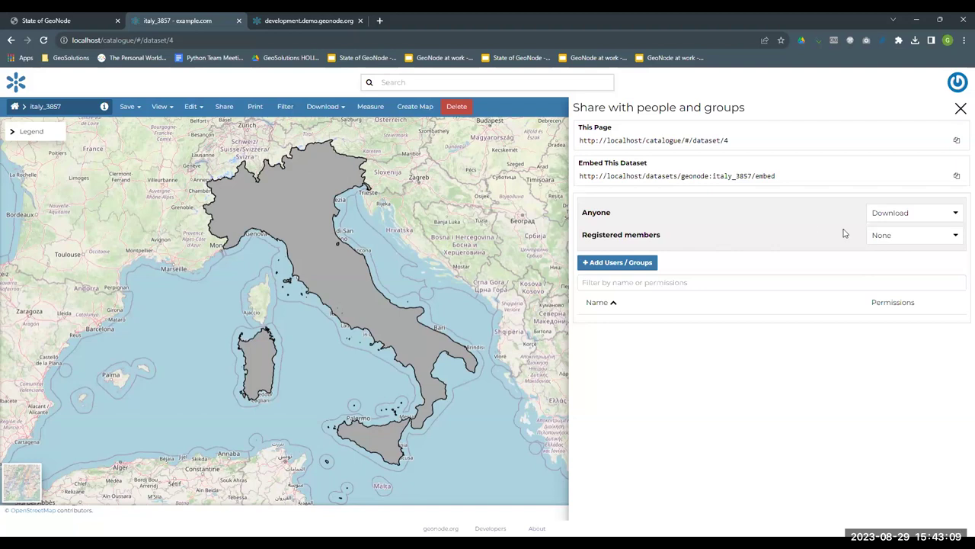
- Review the Registered members permission choices, leaving them at None for now
click(890, 237)
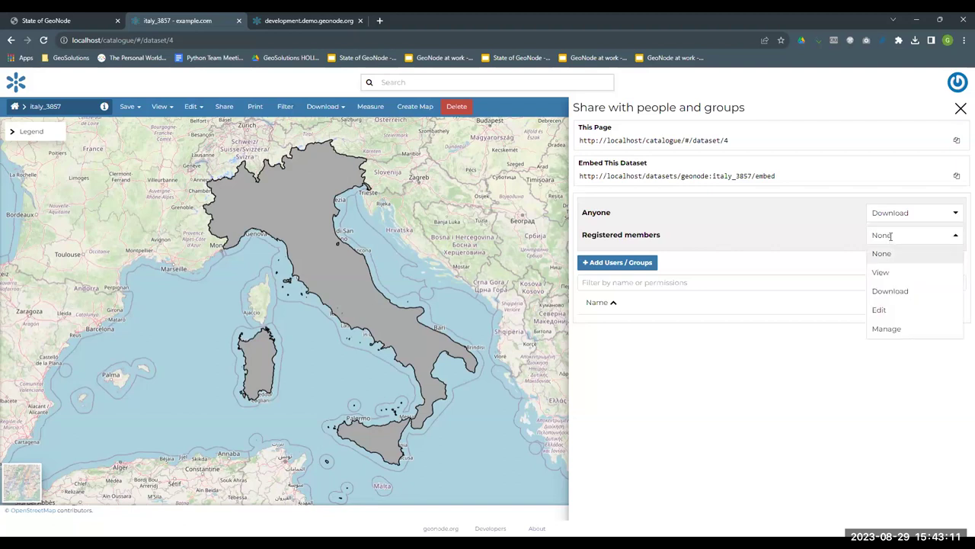
click(889, 236)
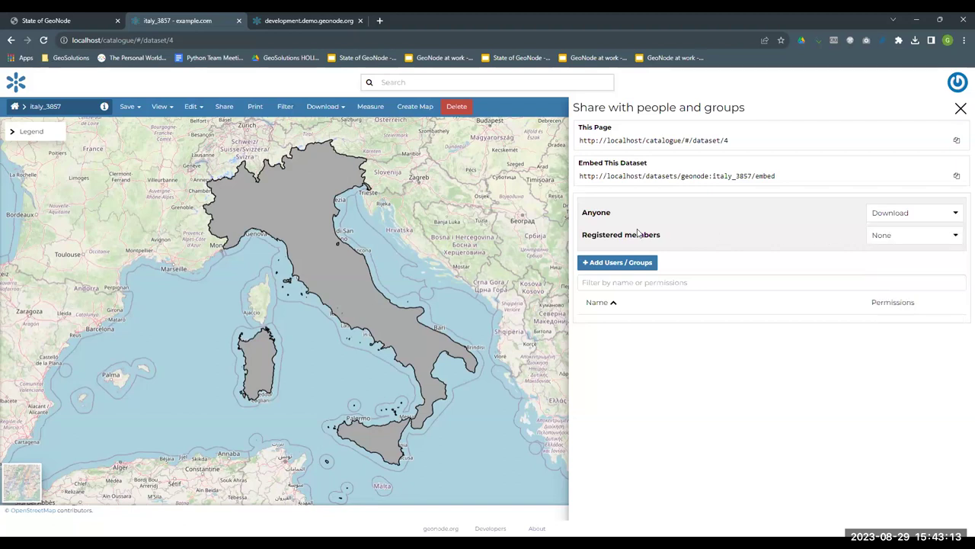
drag(582, 236, 709, 241)
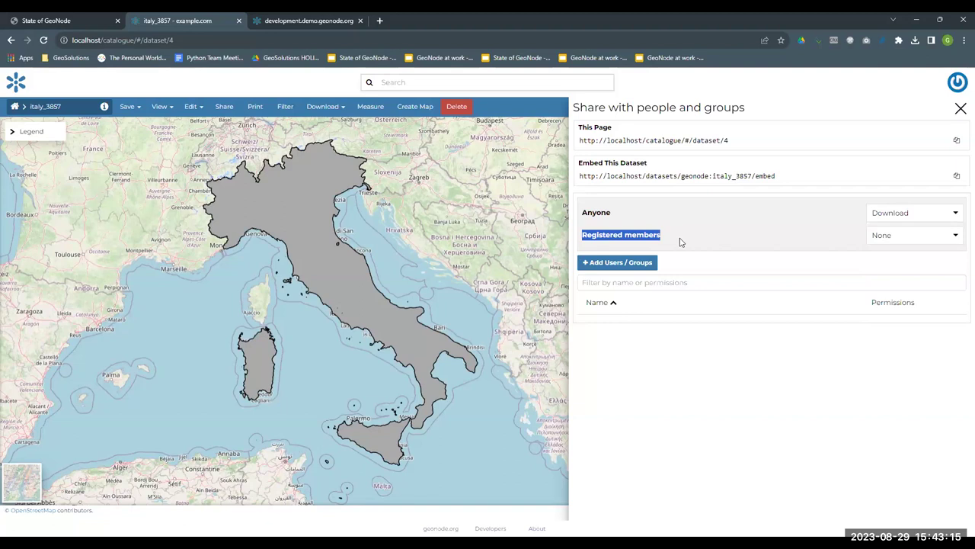
click(681, 242)
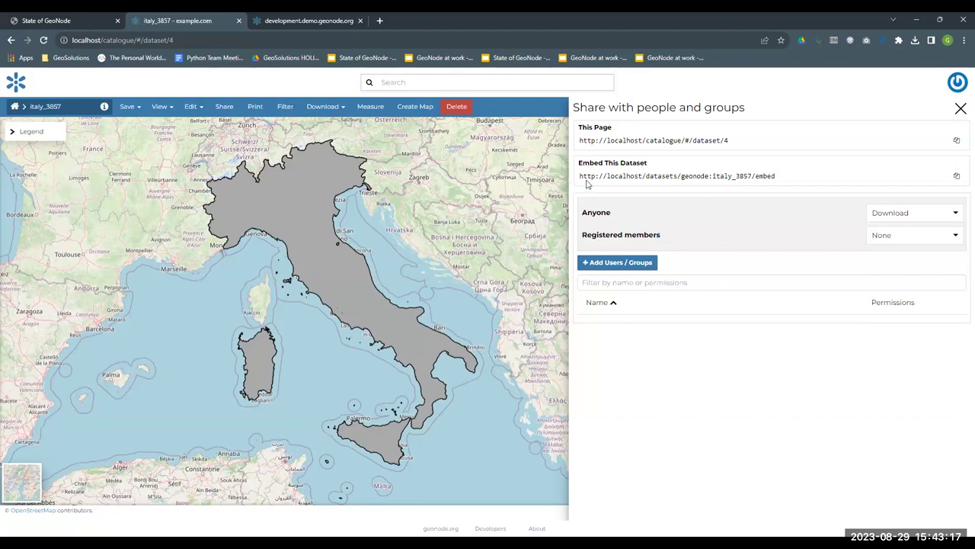
double_click(647, 236)
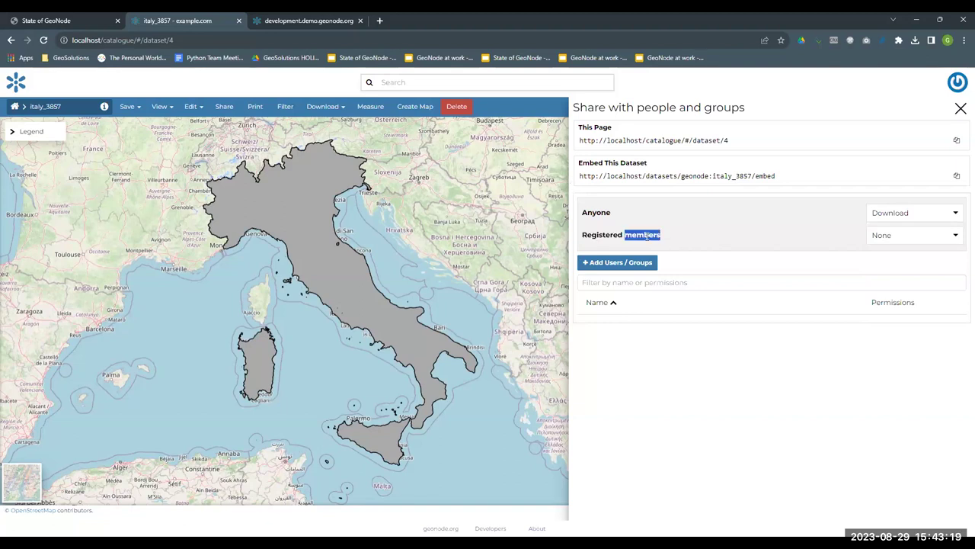
click(778, 237)
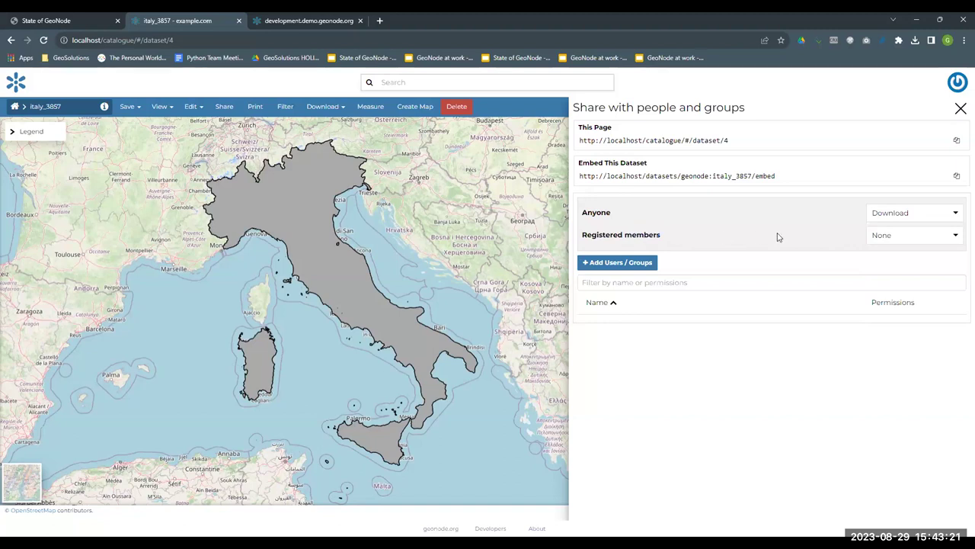
click(899, 235)
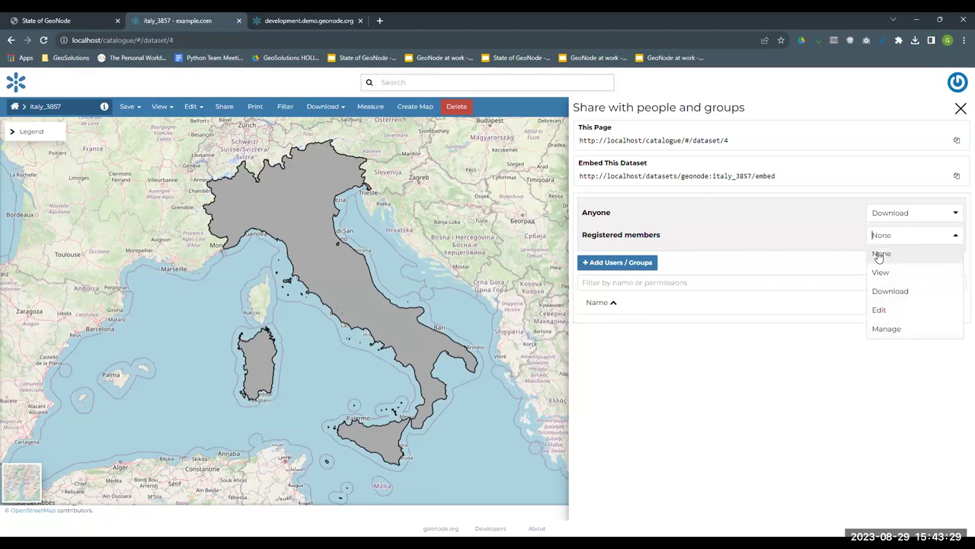
click(780, 226)
double_click(593, 213)
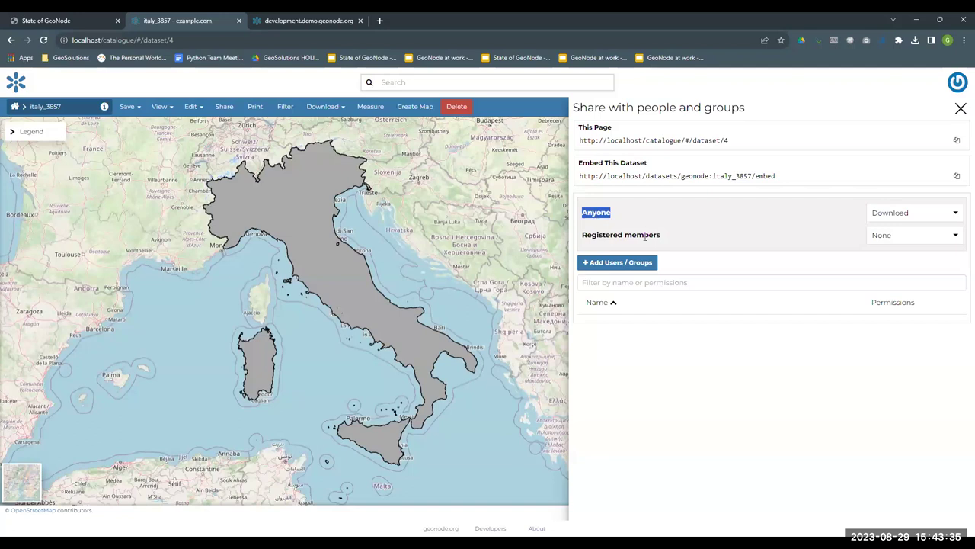
triple_click(676, 237)
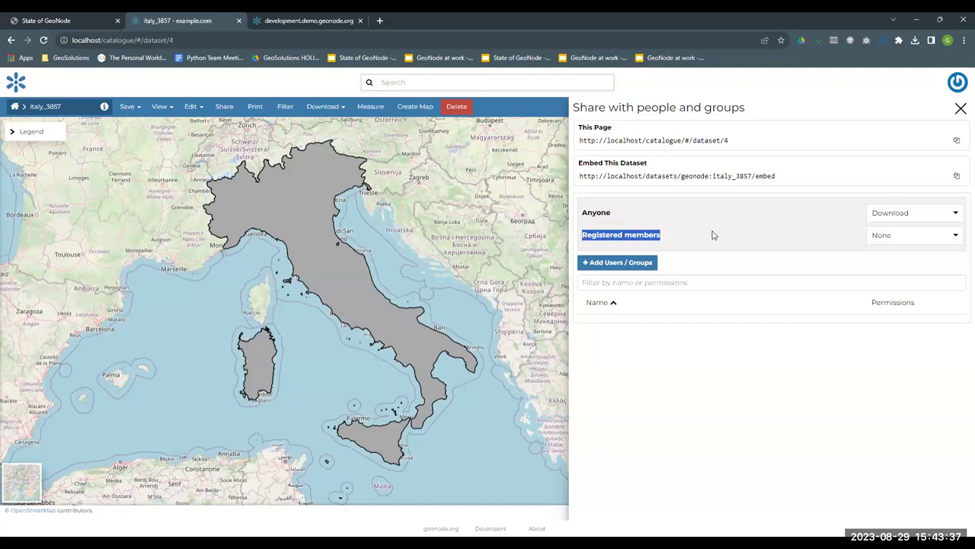
- Give Registered members Download permission and set Anyone to View
click(899, 213)
click(884, 229)
click(895, 235)
click(889, 286)
drag(579, 237, 674, 236)
click(894, 218)
click(898, 256)
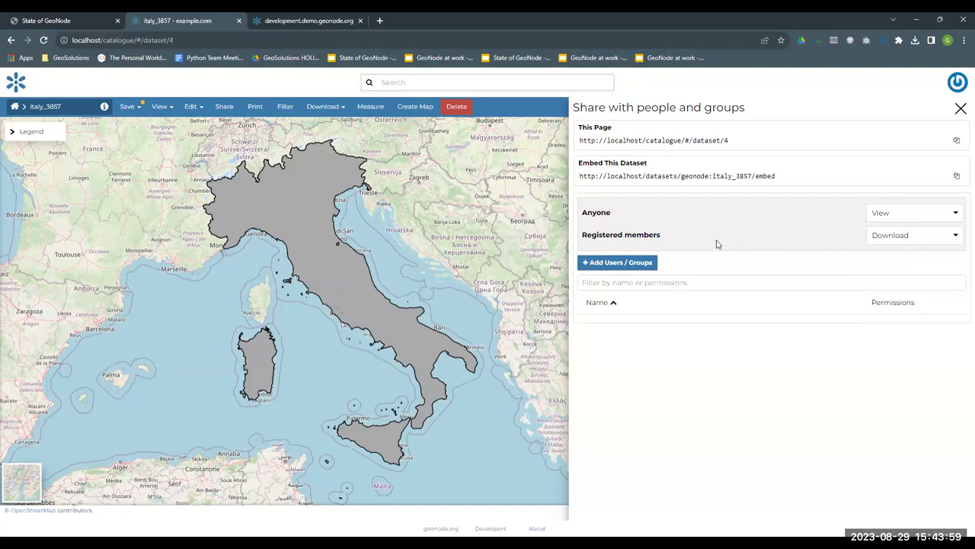
click(626, 264)
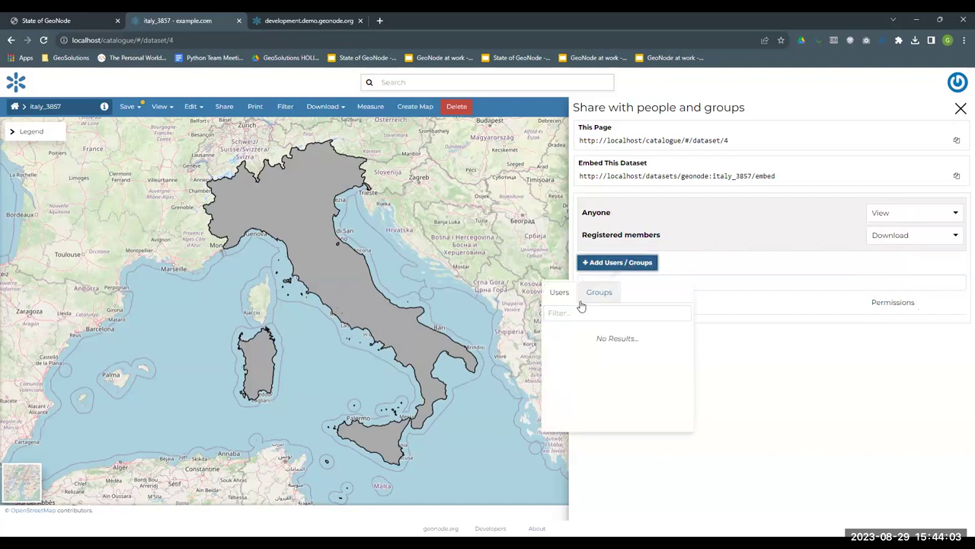
click(601, 297)
click(564, 297)
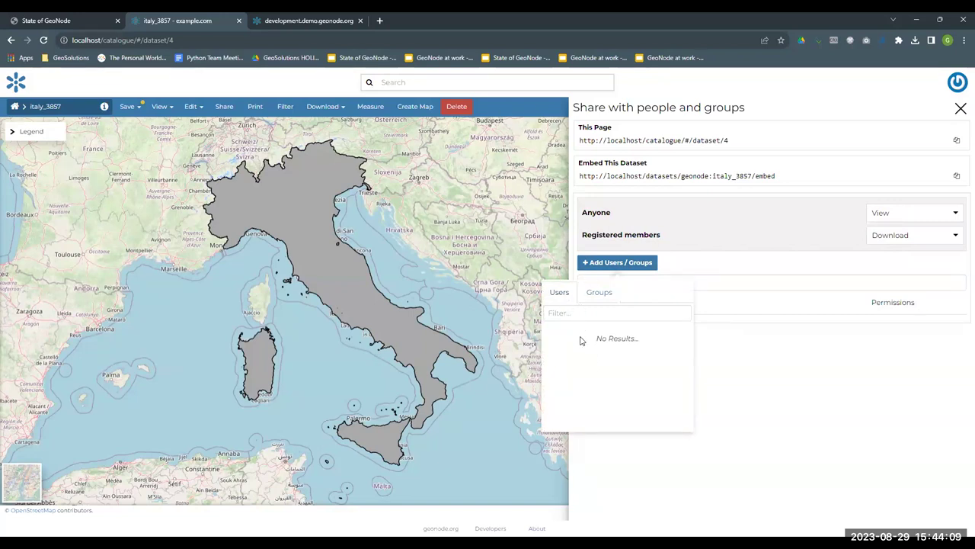
click(585, 296)
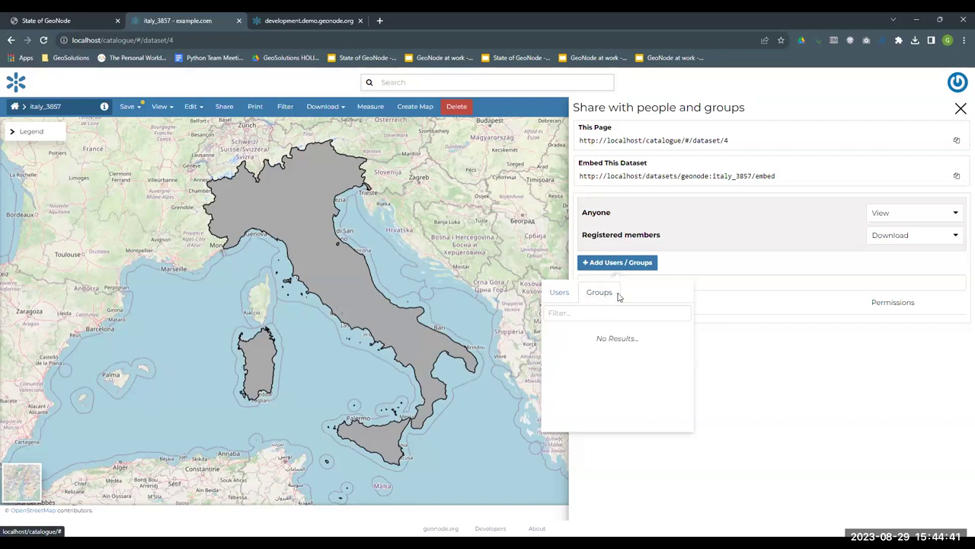
click(611, 309)
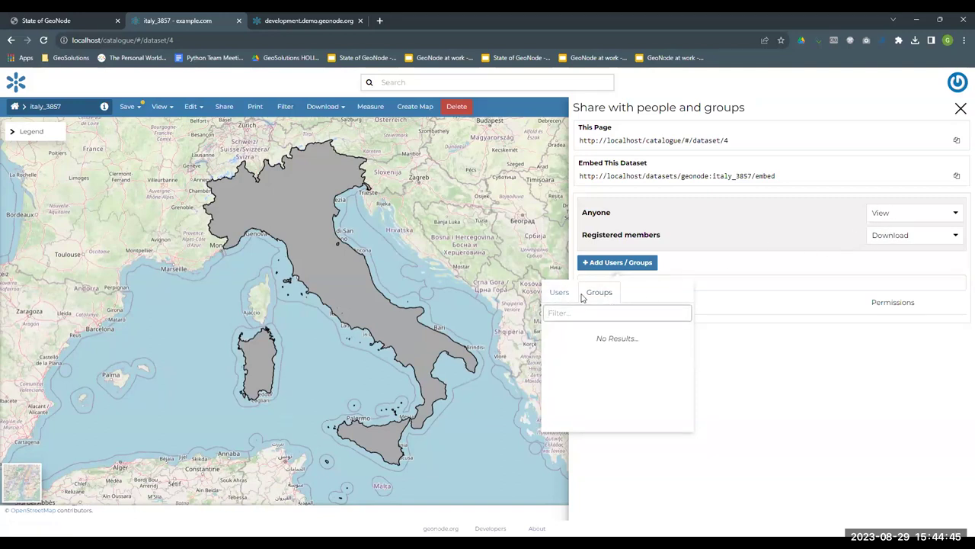
click(612, 297)
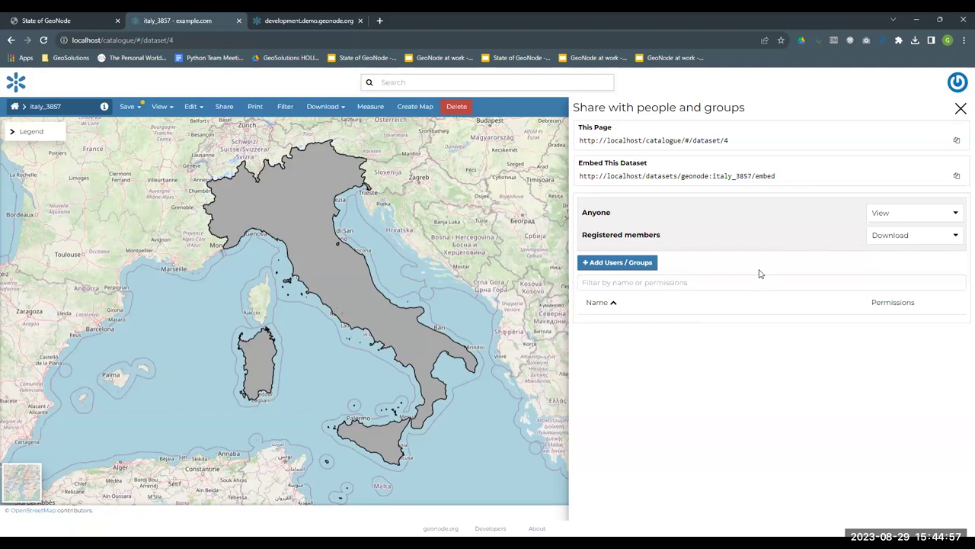
click(640, 262)
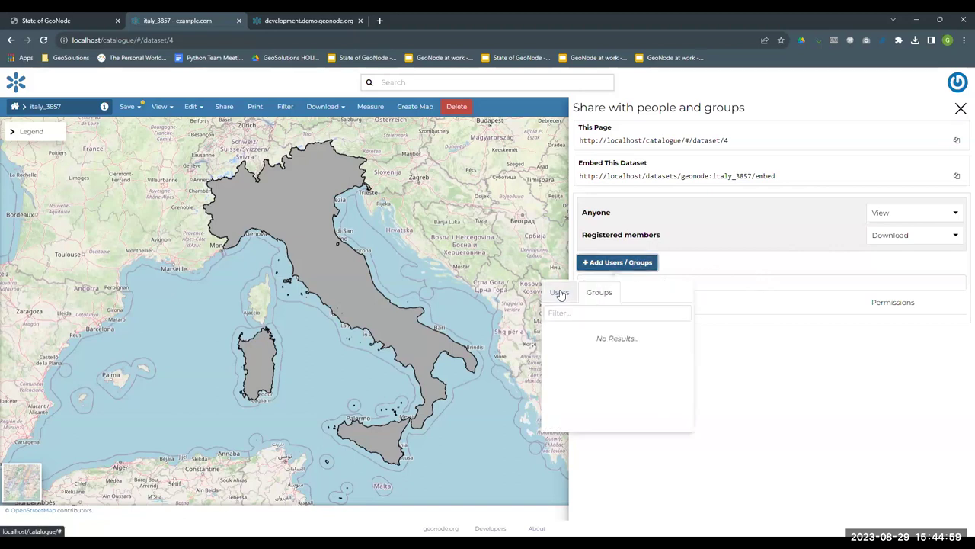
click(721, 283)
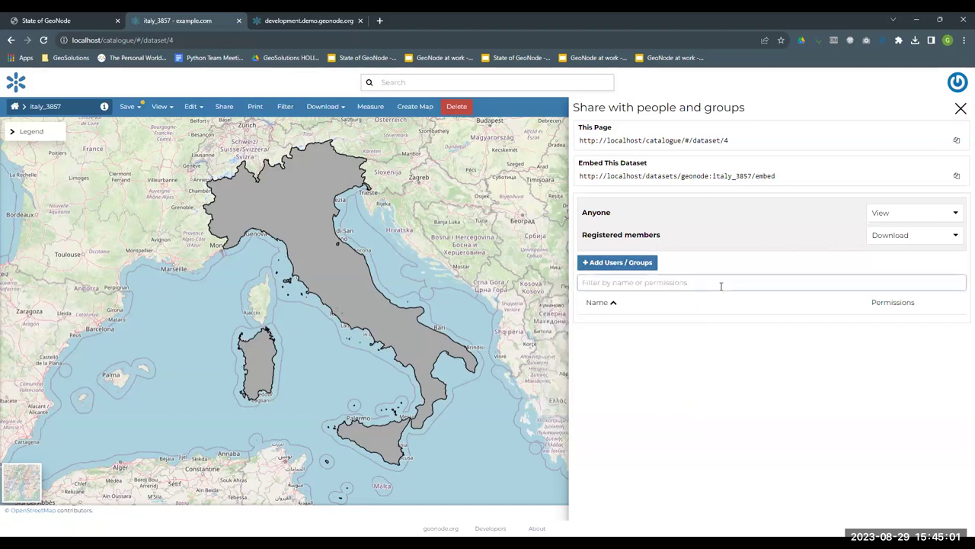
- Sort the sharing rows by permission and confirm Anyone stays at View
click(890, 307)
click(918, 304)
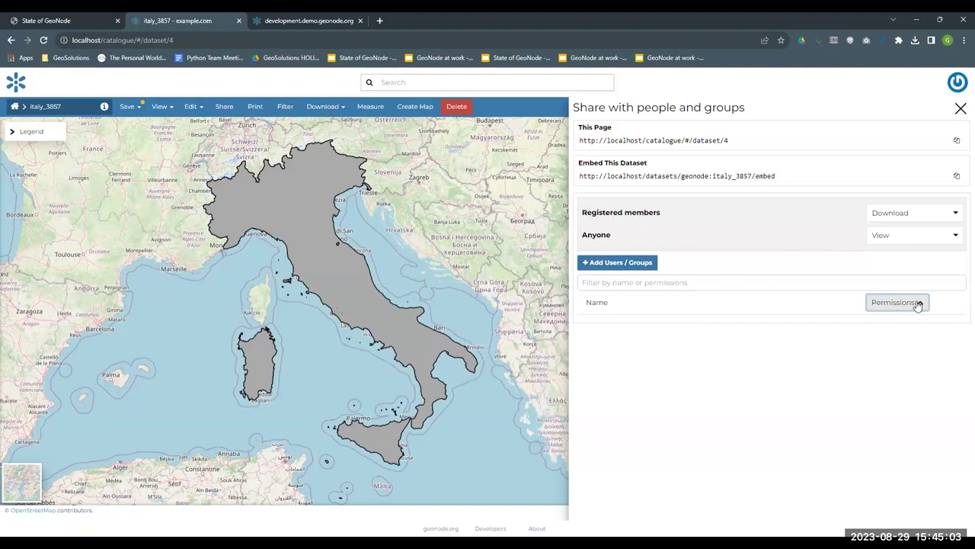
click(915, 236)
click(829, 231)
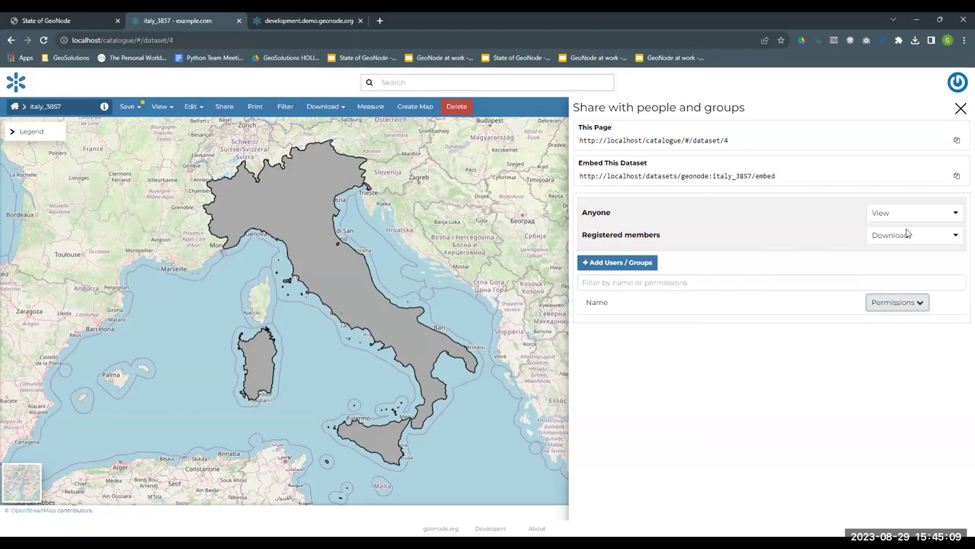
- Give Registered members Manage permission on italy_3857
click(906, 233)
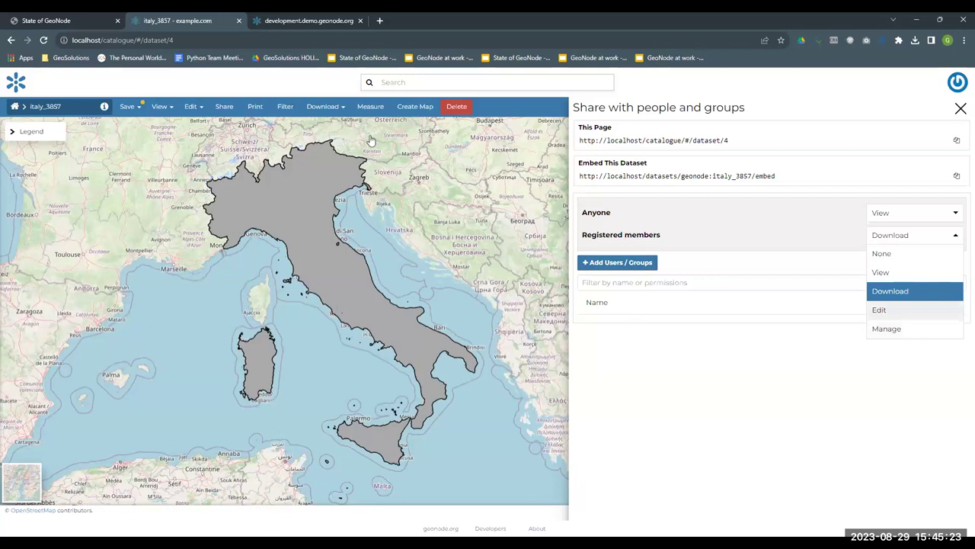
click(895, 329)
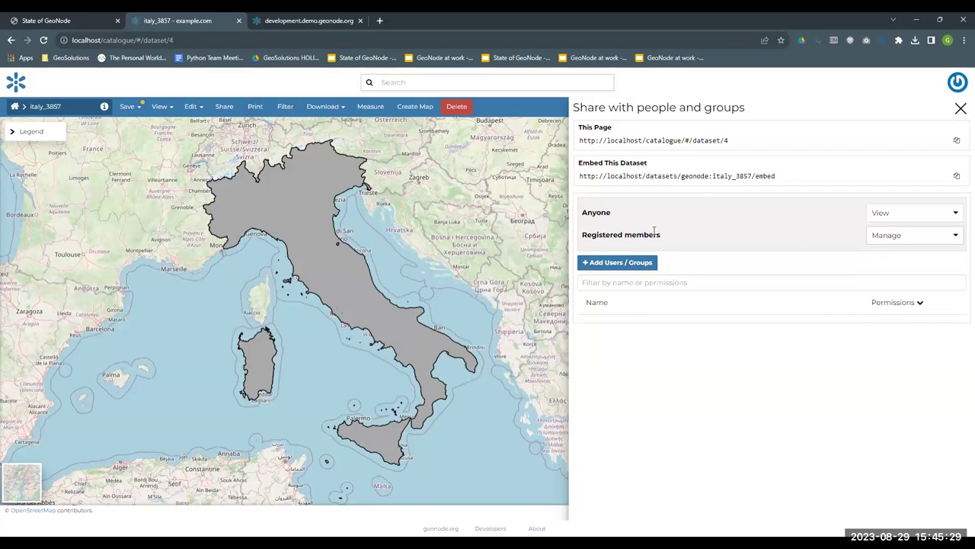
drag(665, 234, 590, 234)
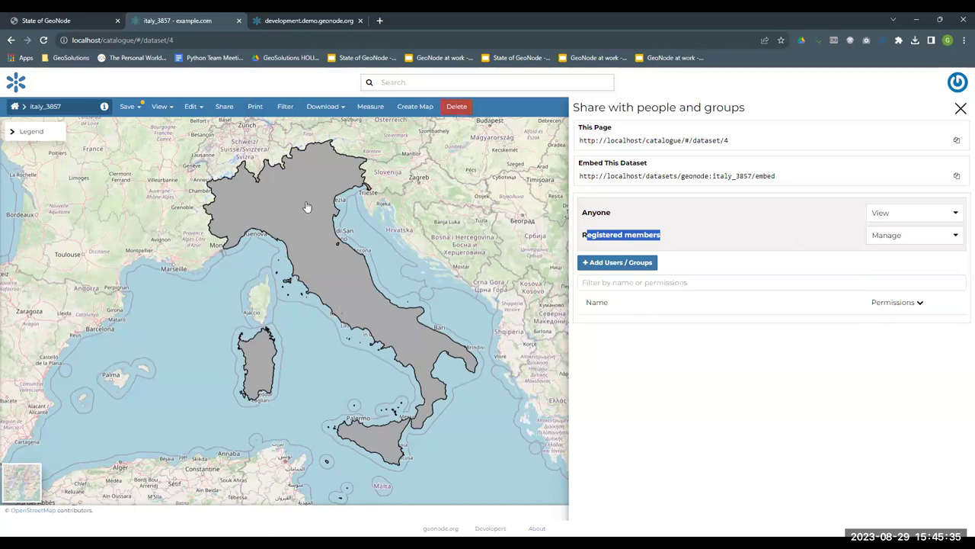
click(762, 217)
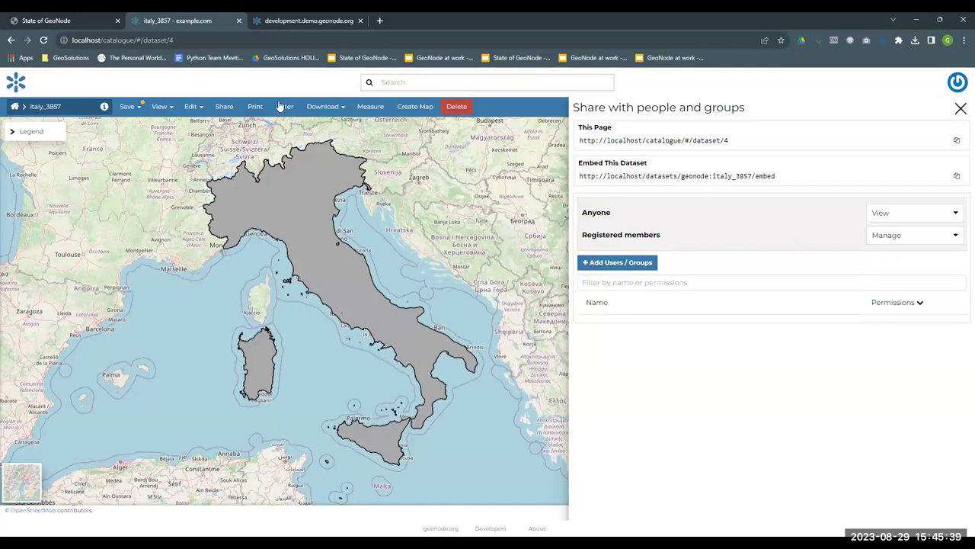
click(253, 107)
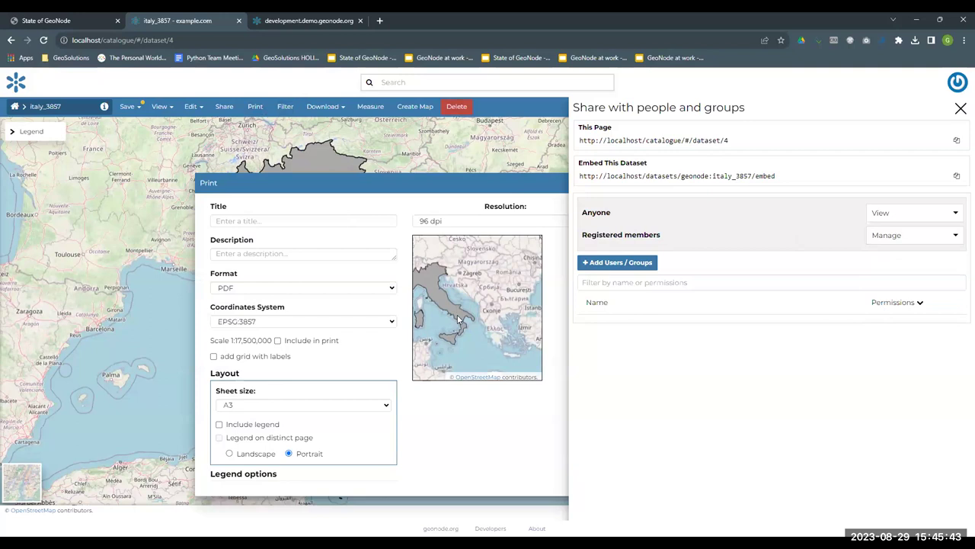
click(322, 290)
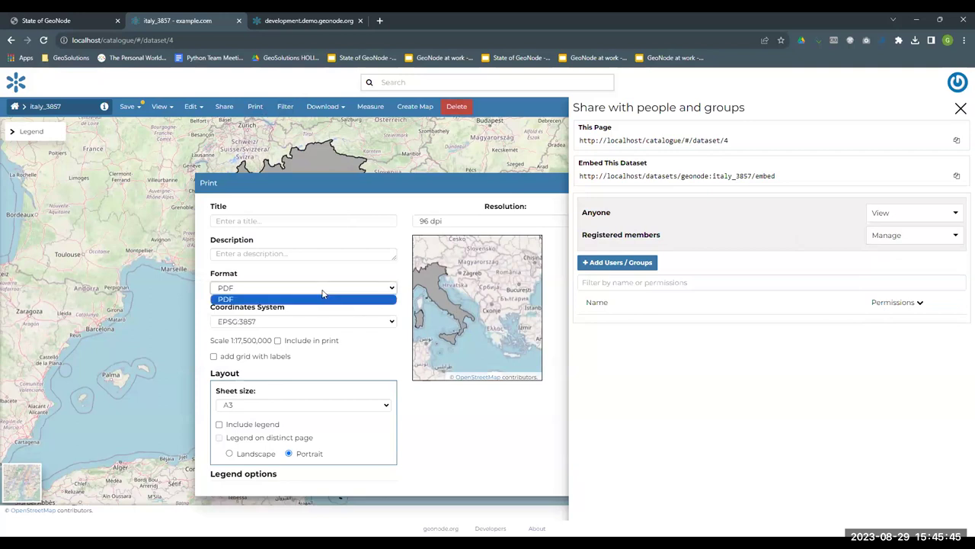
click(355, 298)
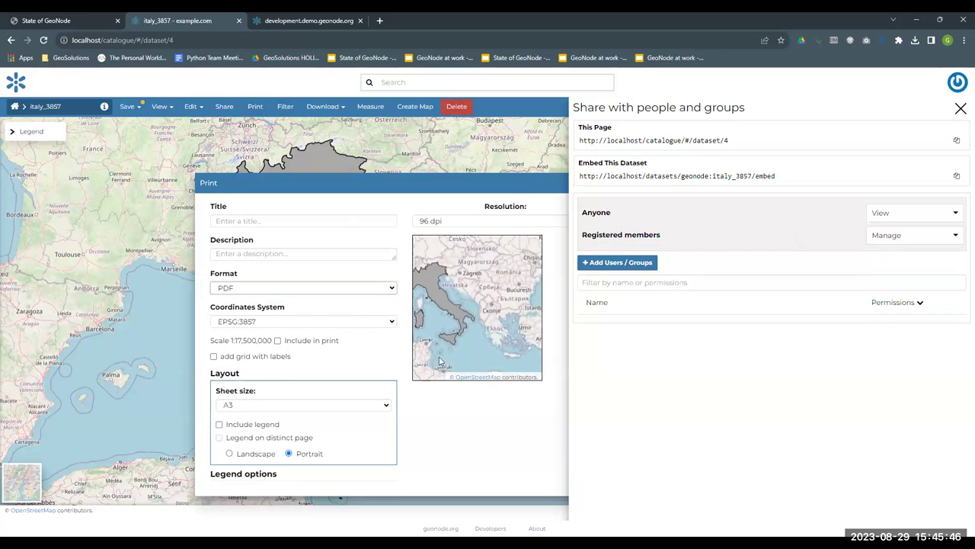
click(236, 455)
drag(126, 250, 212, 279)
scroll(171, 263, down, 1)
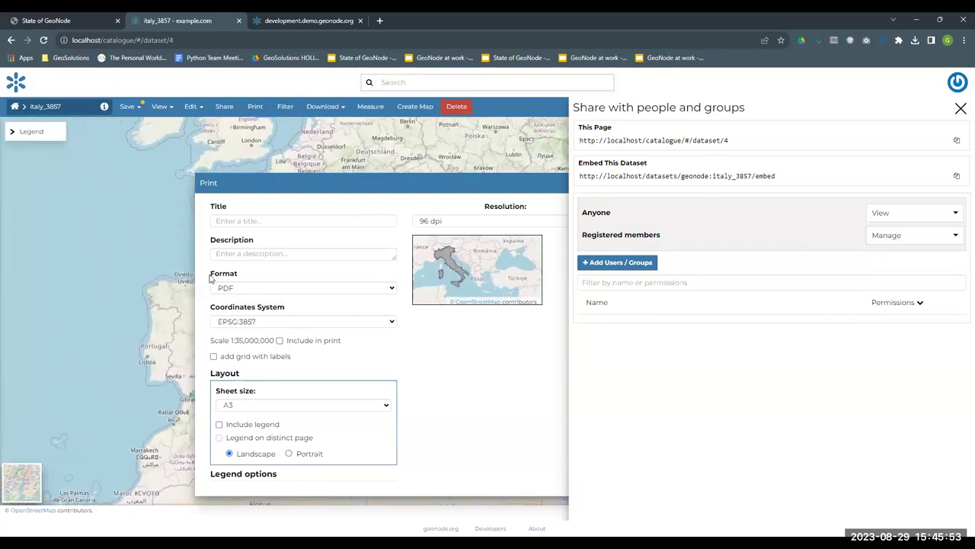
click(318, 406)
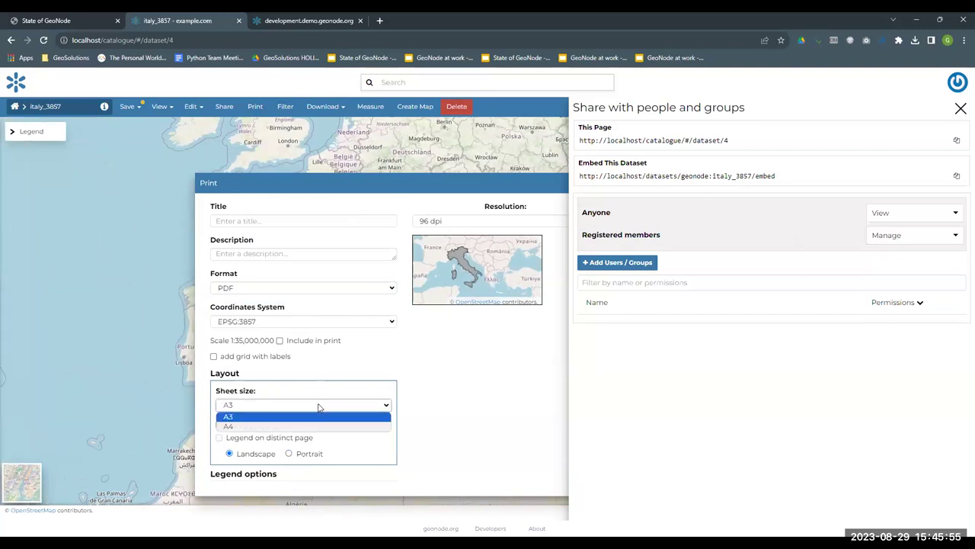
click(318, 407)
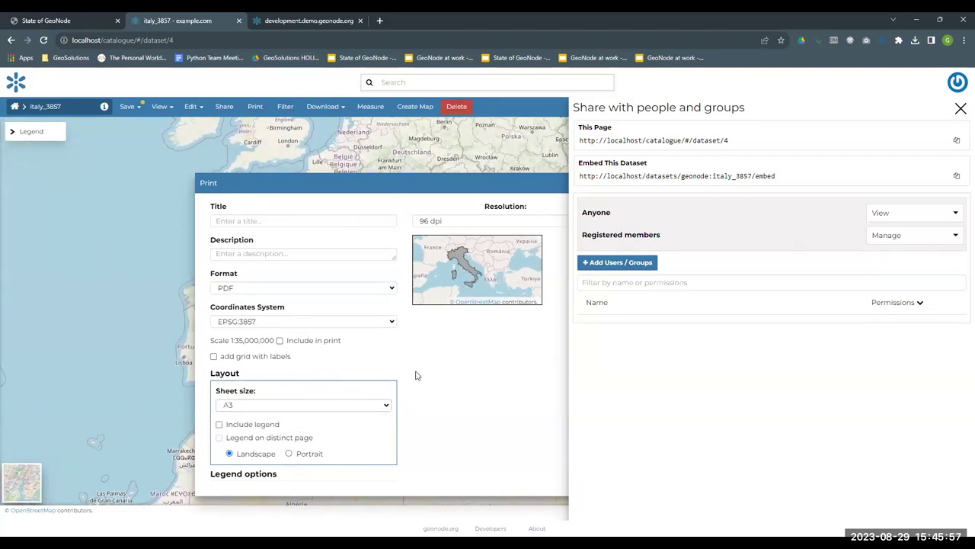
drag(514, 185, 385, 167)
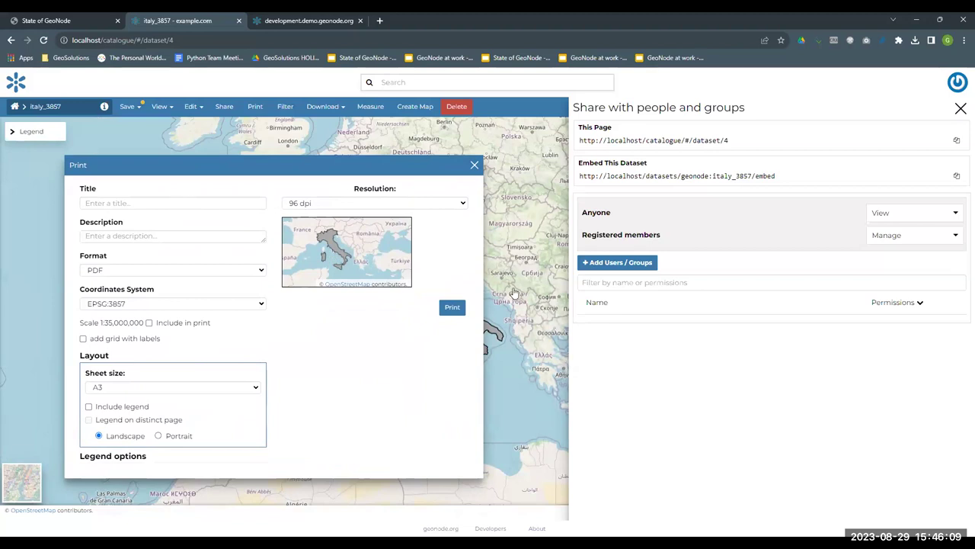
drag(513, 292, 542, 299)
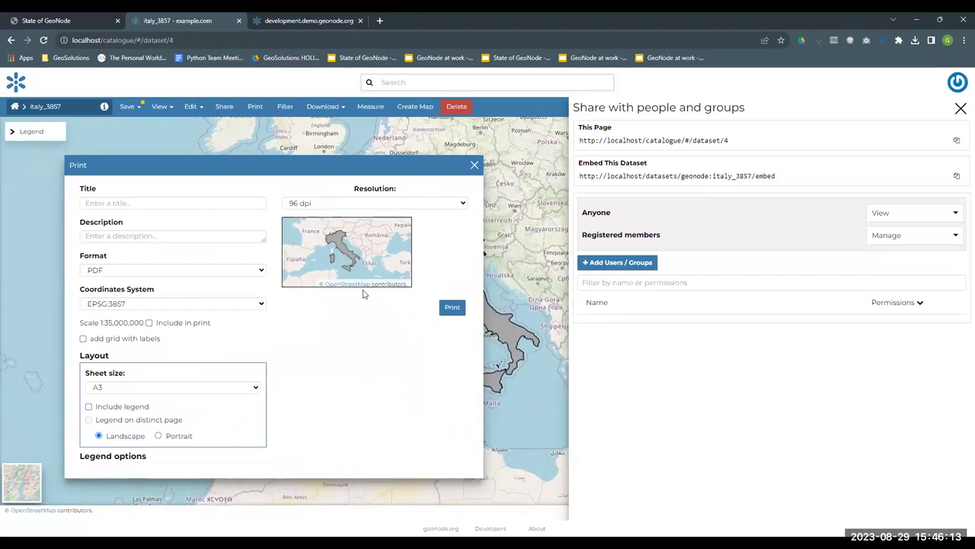
click(130, 386)
click(131, 408)
click(452, 306)
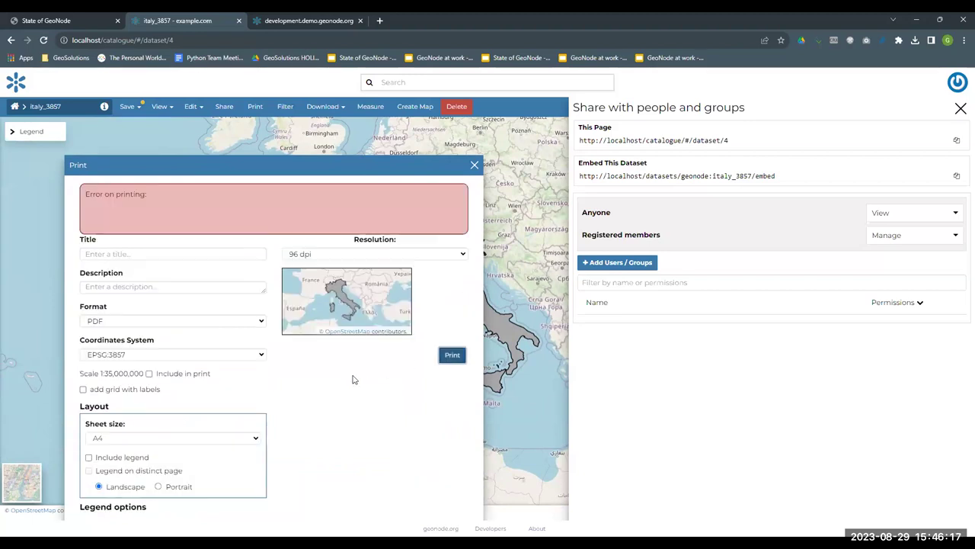
drag(104, 194, 191, 196)
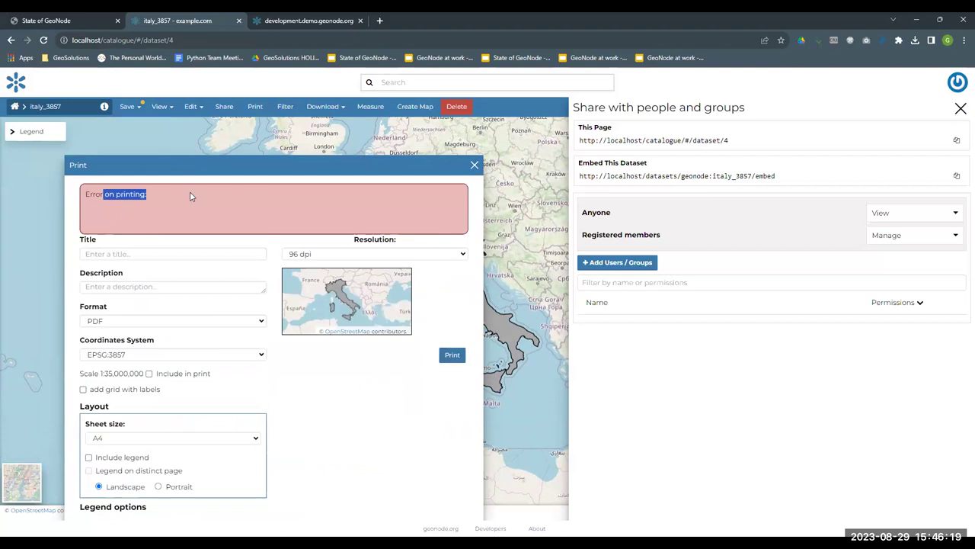
click(345, 360)
click(474, 166)
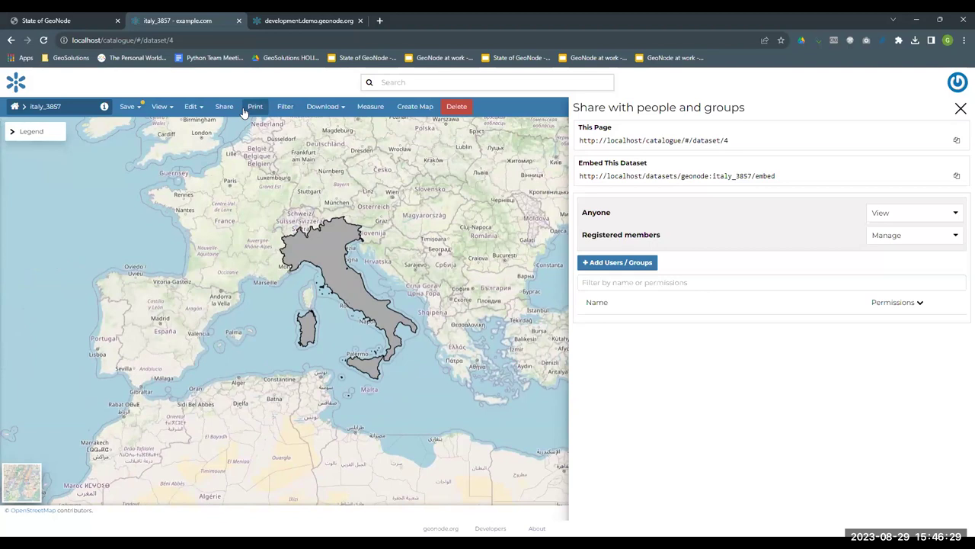
- Leave the italy_3857 dataset without saving, back to the catalogue, and show the Add Resource choices
click(285, 107)
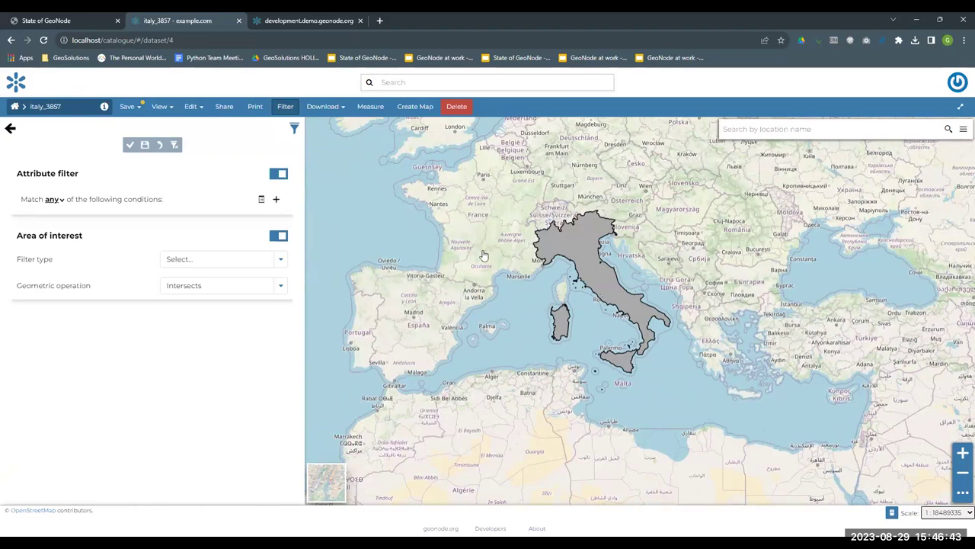
click(14, 108)
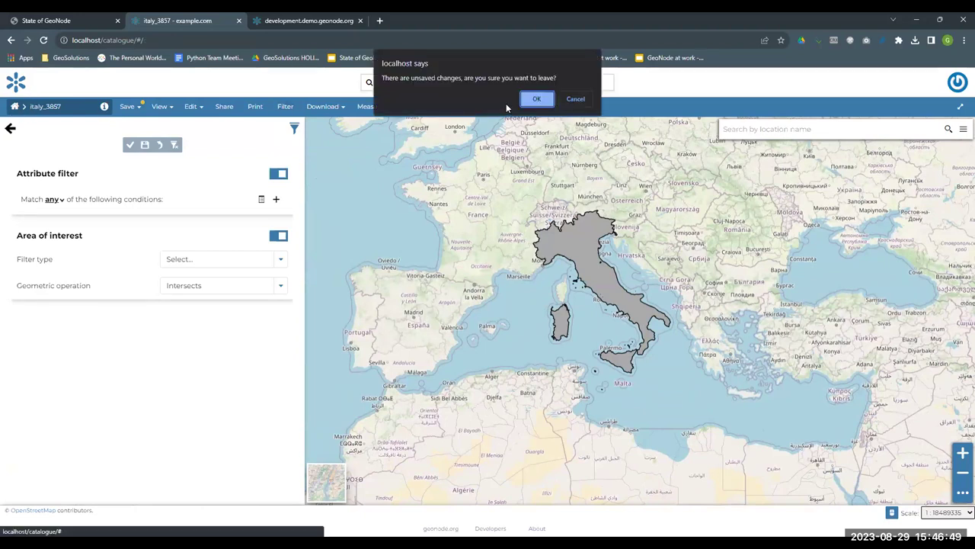
click(536, 99)
click(743, 126)
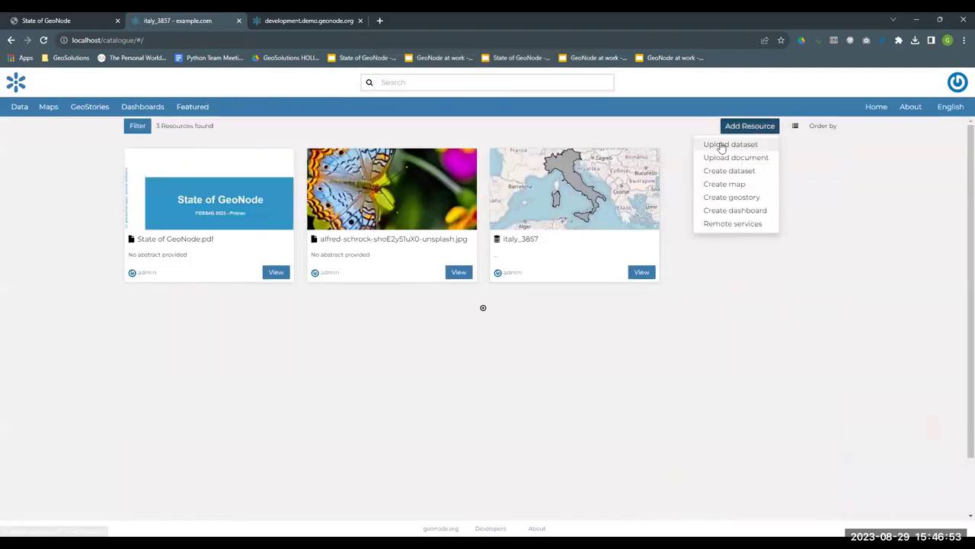
- Upload US States.zip from the Dati folder as a new dataset and open its page
click(721, 148)
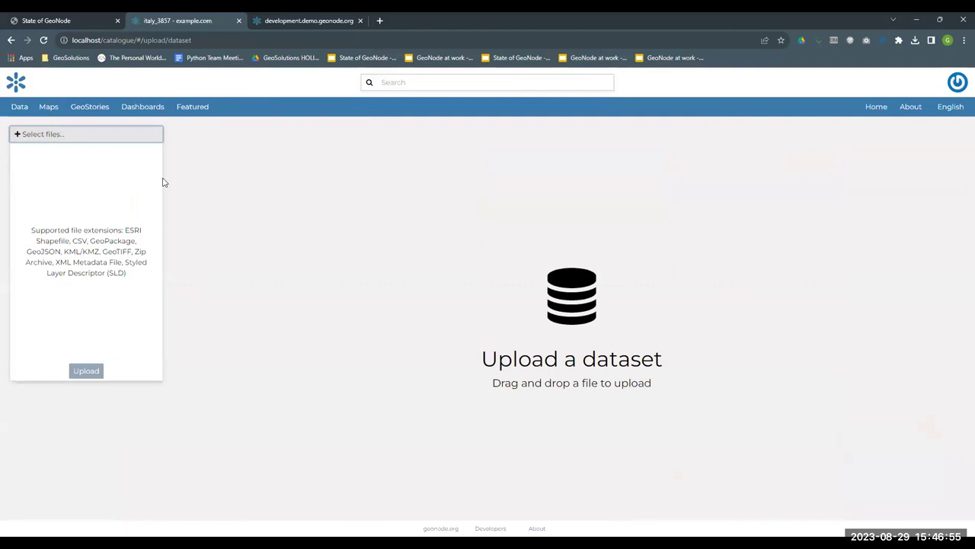
click(548, 255)
click(327, 281)
scroll(554, 320, down, 5)
scroll(553, 404, down, 10)
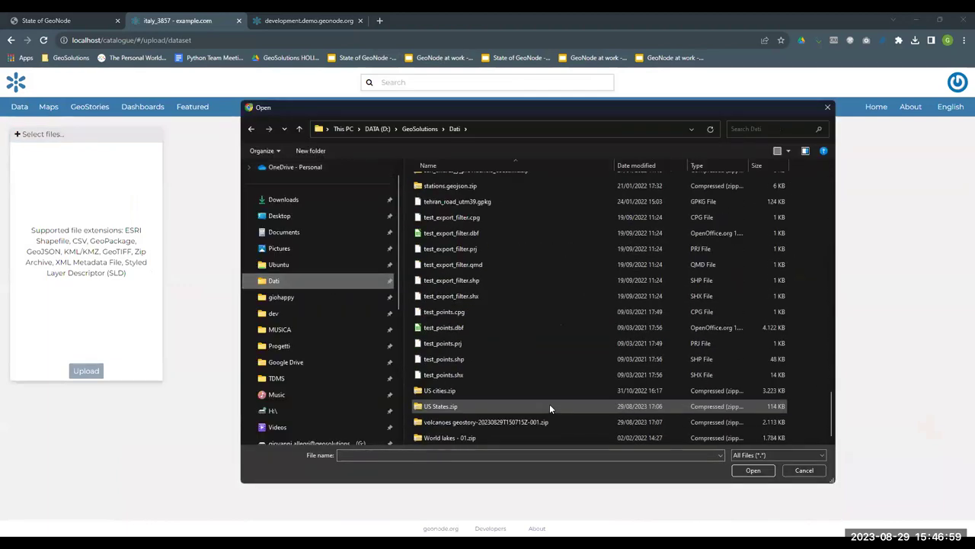
click(506, 406)
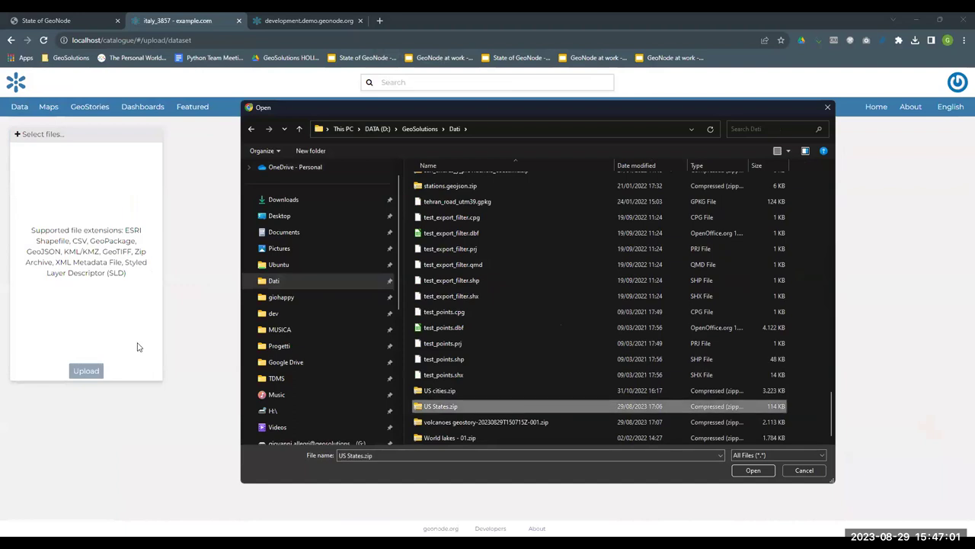
key(Return)
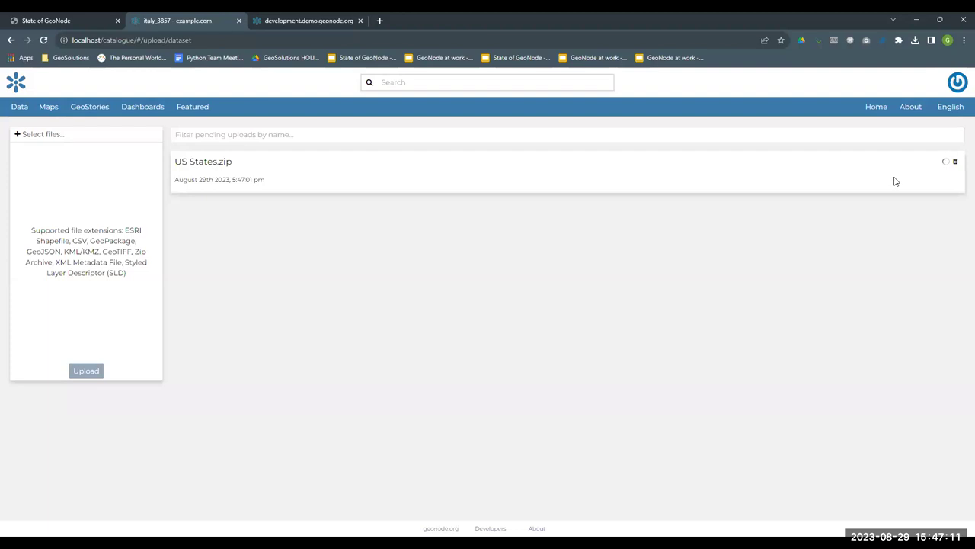
click(946, 182)
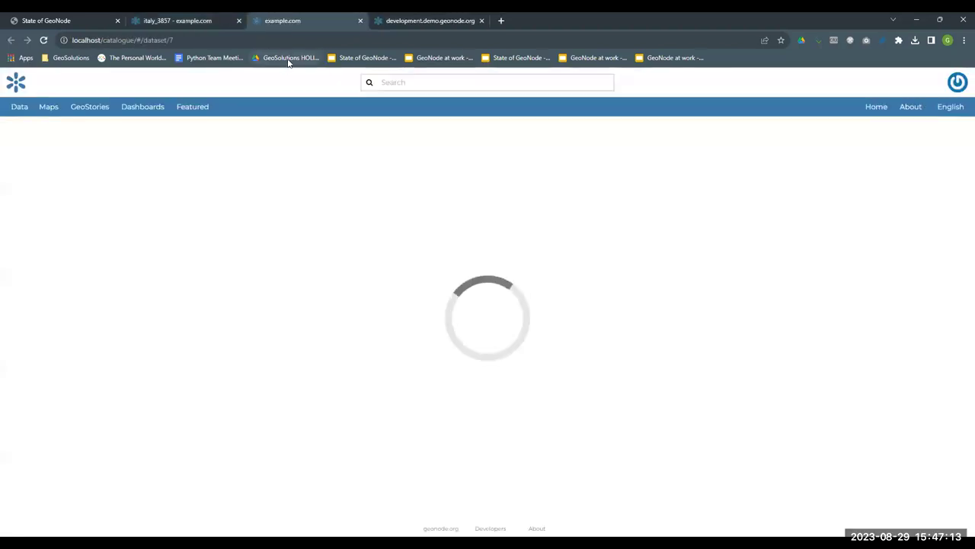
- Close the italy_3857 tab, pan the states2 map westward, and show its filter panel
click(239, 21)
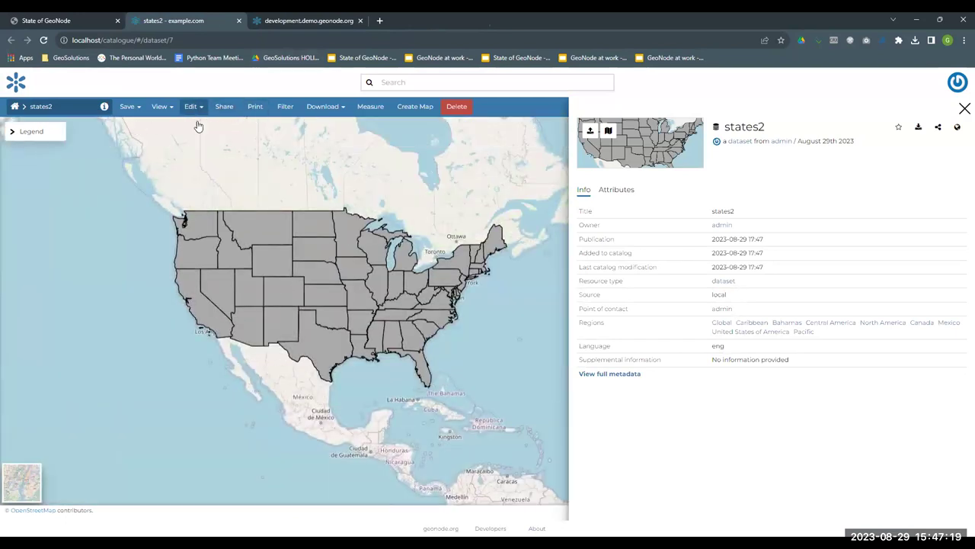
scroll(285, 267, up, 2)
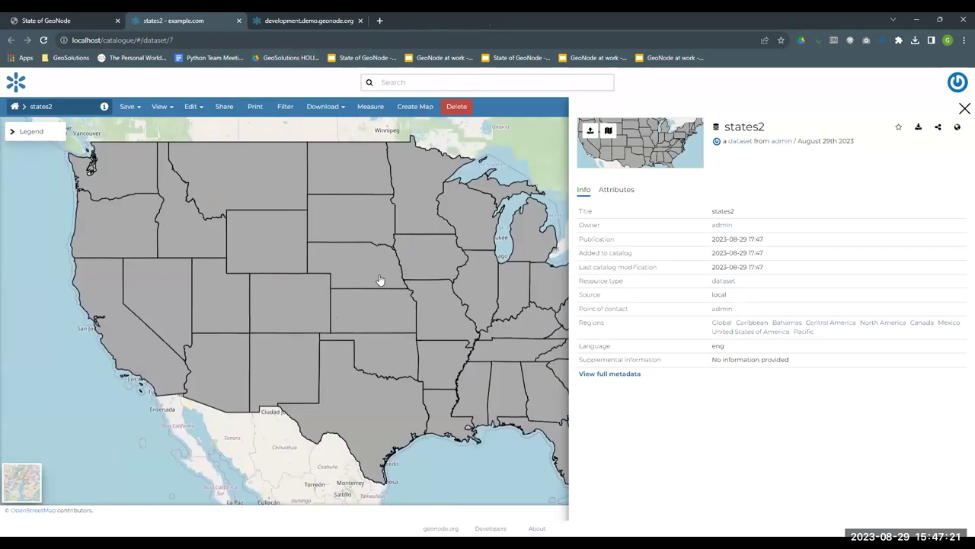
drag(380, 279, 362, 267)
scroll(361, 268, up, 1)
scroll(359, 263, down, 1)
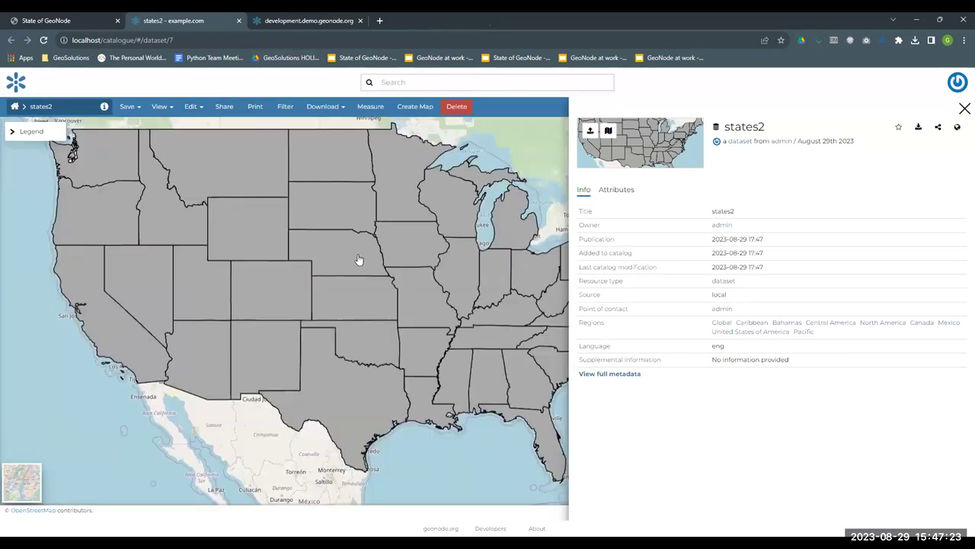
scroll(374, 262, down, 1)
drag(377, 267, 349, 268)
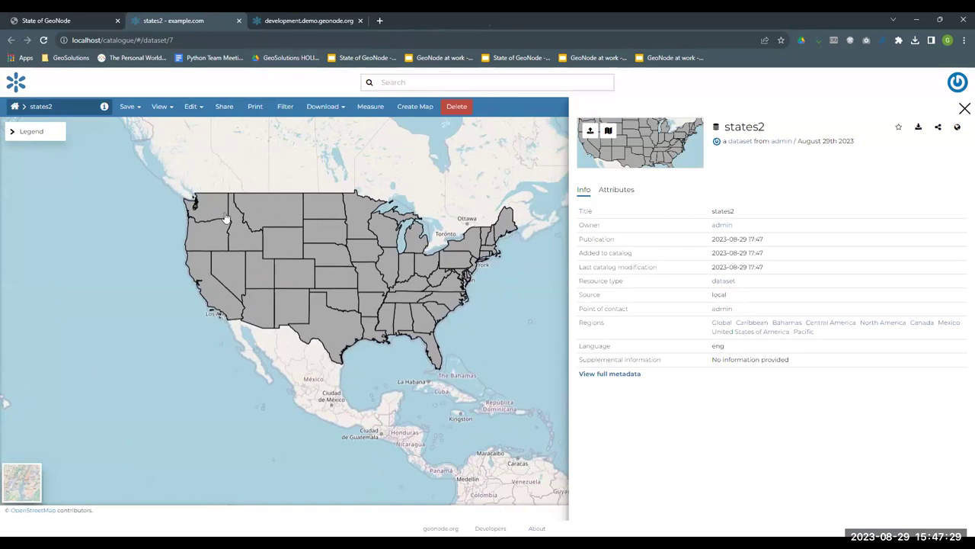
click(224, 107)
click(285, 107)
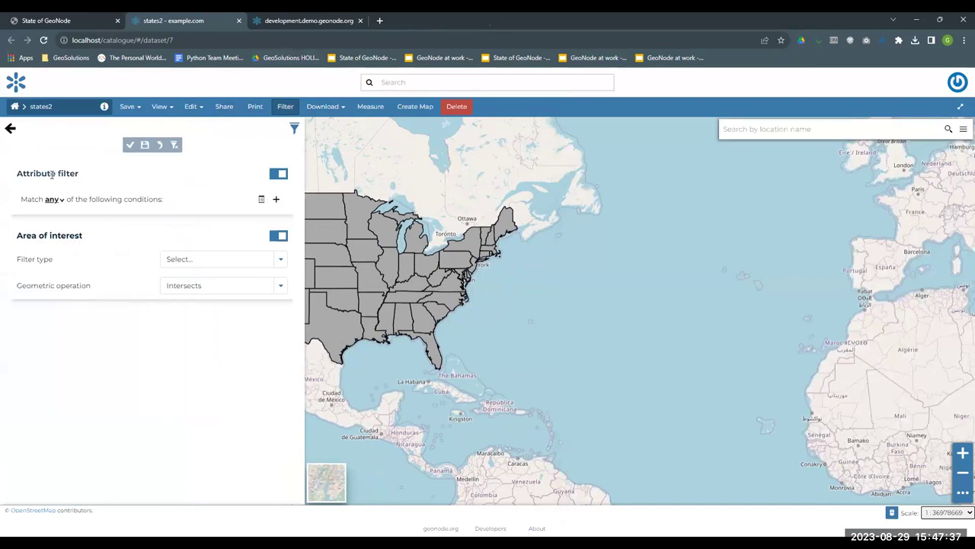
- Add two attribute conditions with 'any' matching, then delete both, leaving no conditions
click(276, 200)
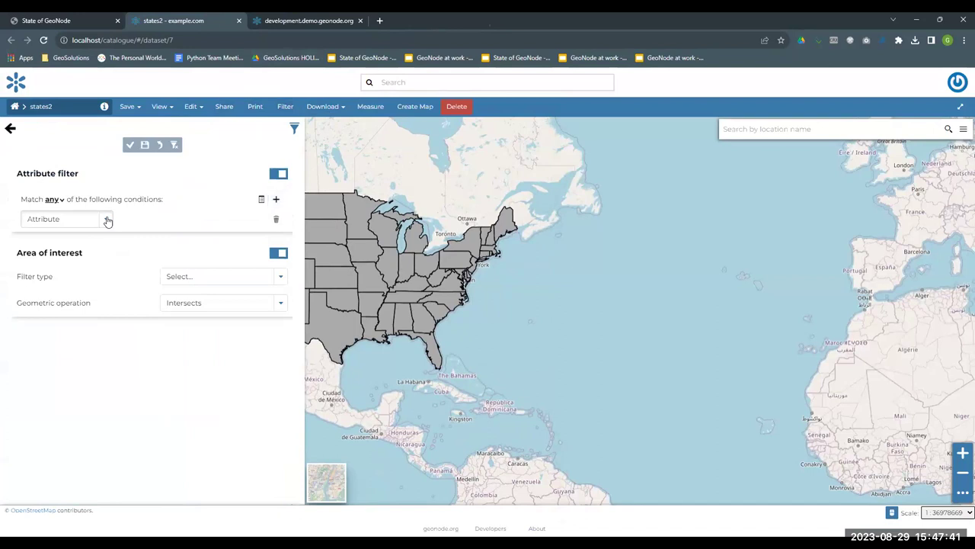
click(107, 219)
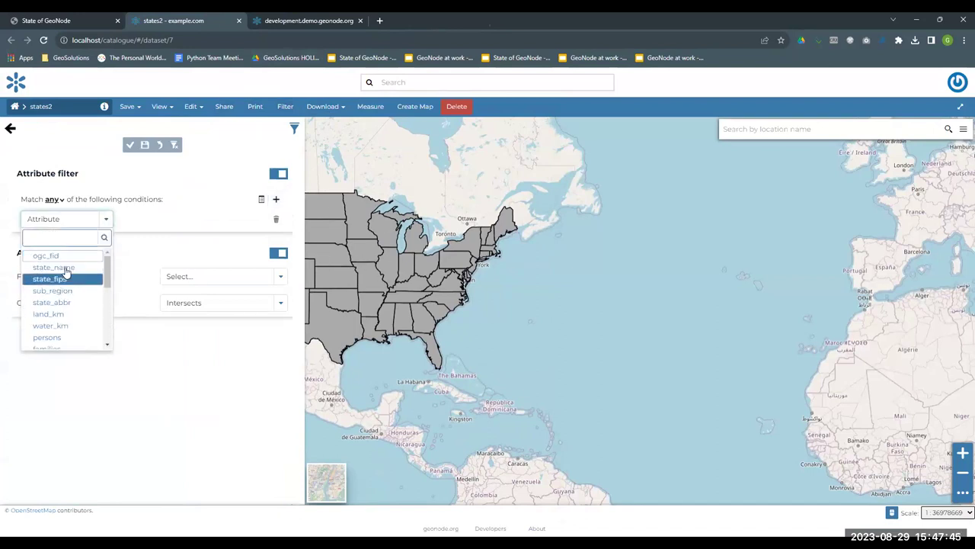
click(195, 223)
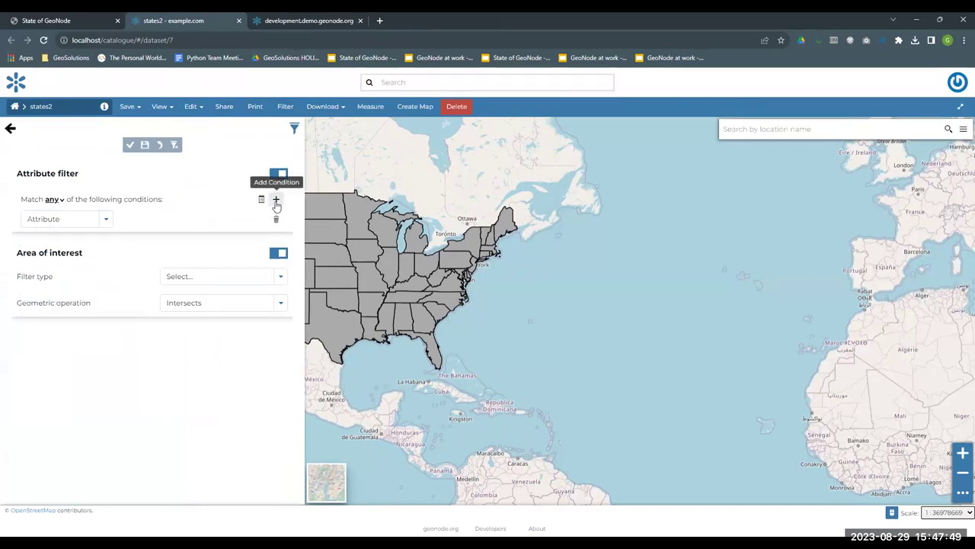
click(50, 199)
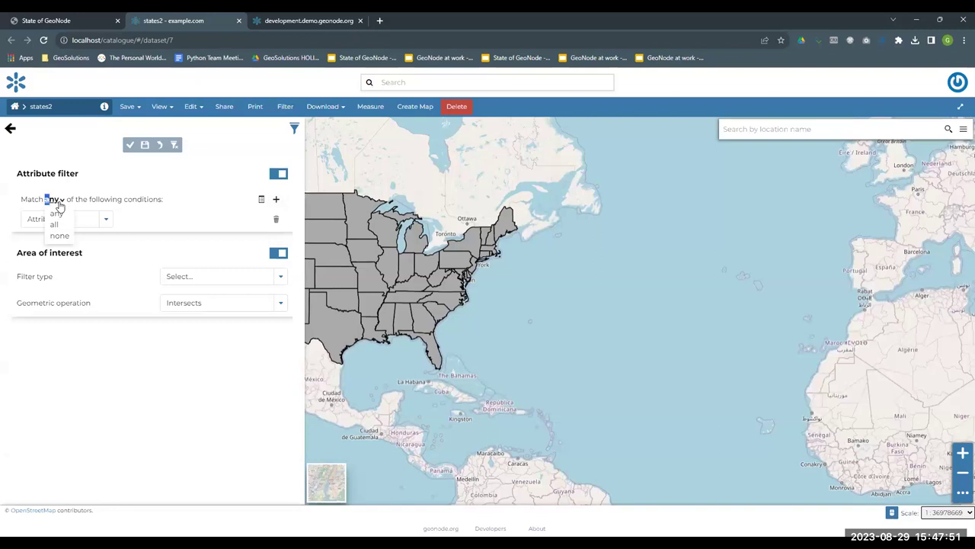
click(50, 199)
click(276, 199)
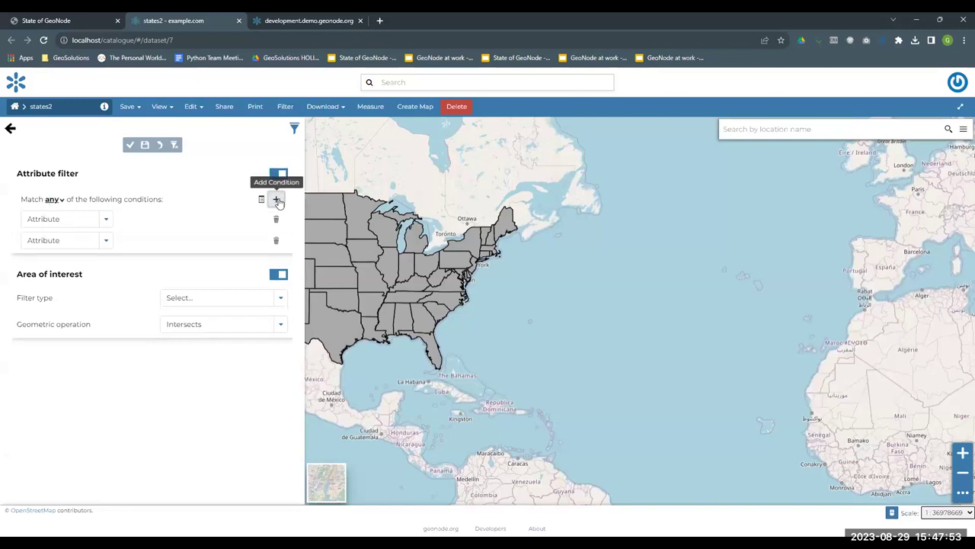
click(52, 200)
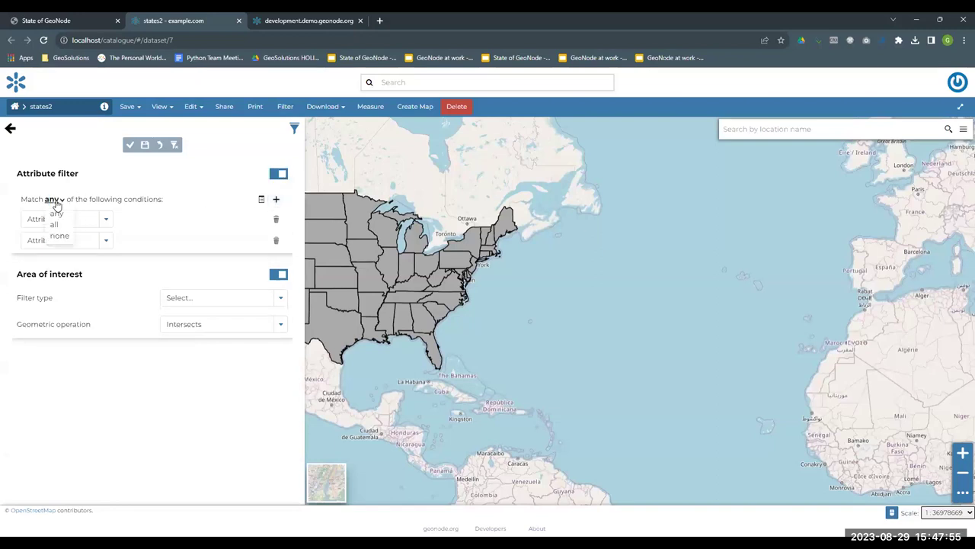
click(211, 198)
click(276, 219)
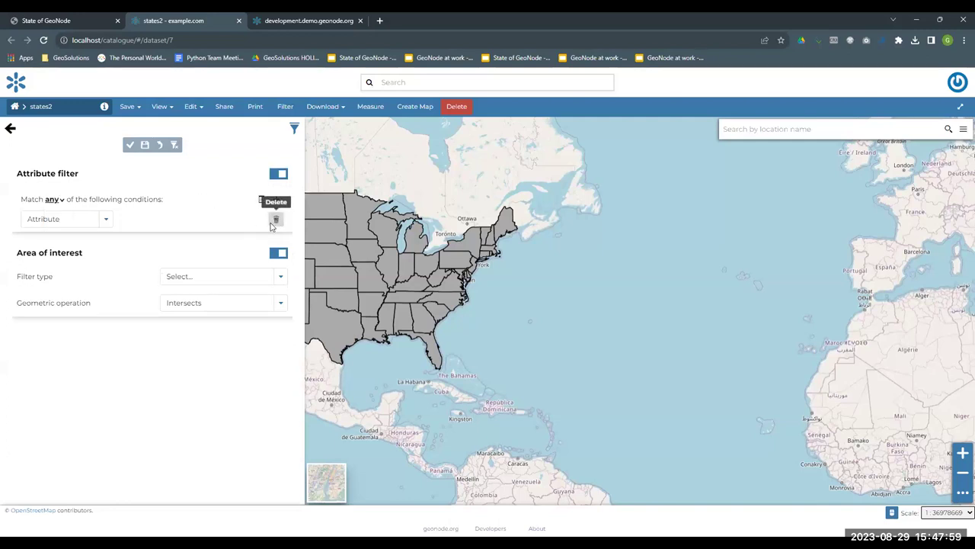
click(276, 219)
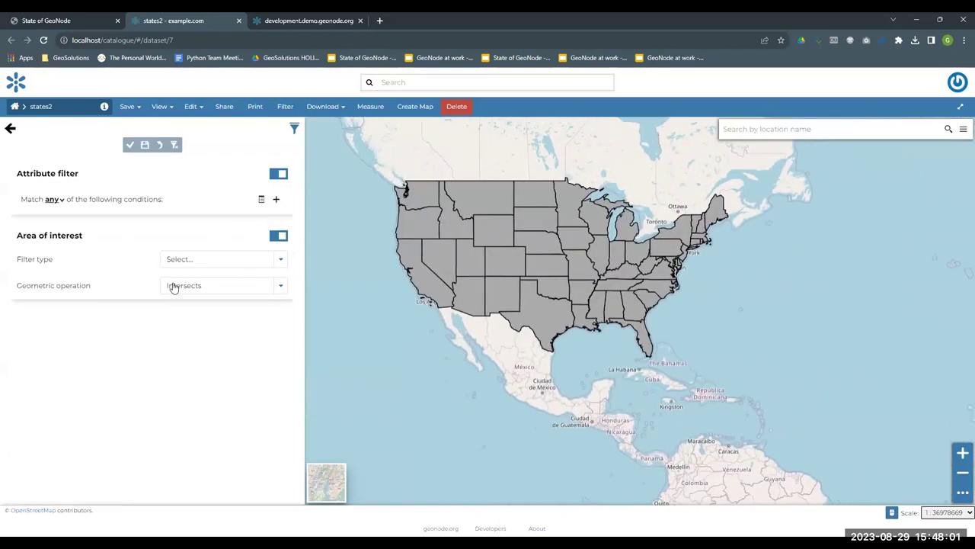
- Set the area filter type to Polygon with Intersects as the geometric operation
click(270, 260)
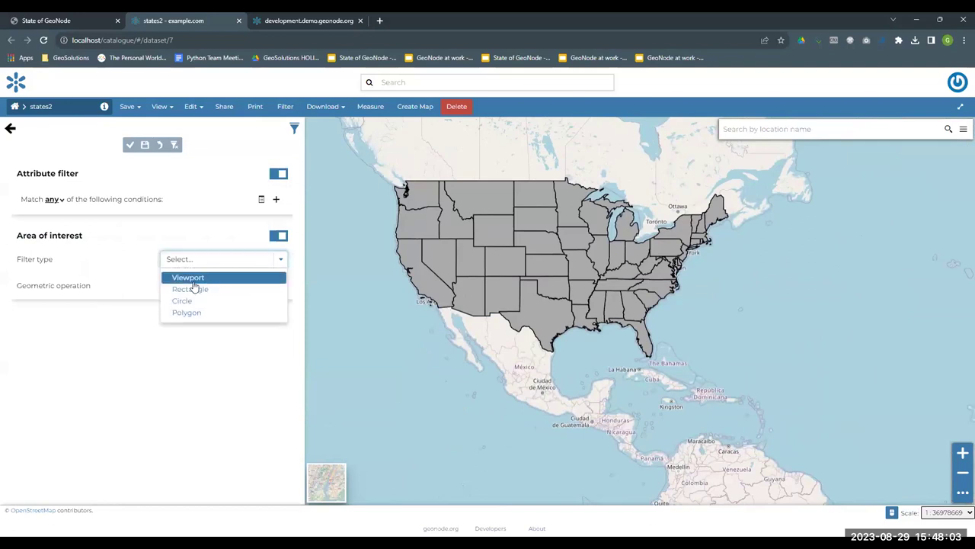
click(206, 313)
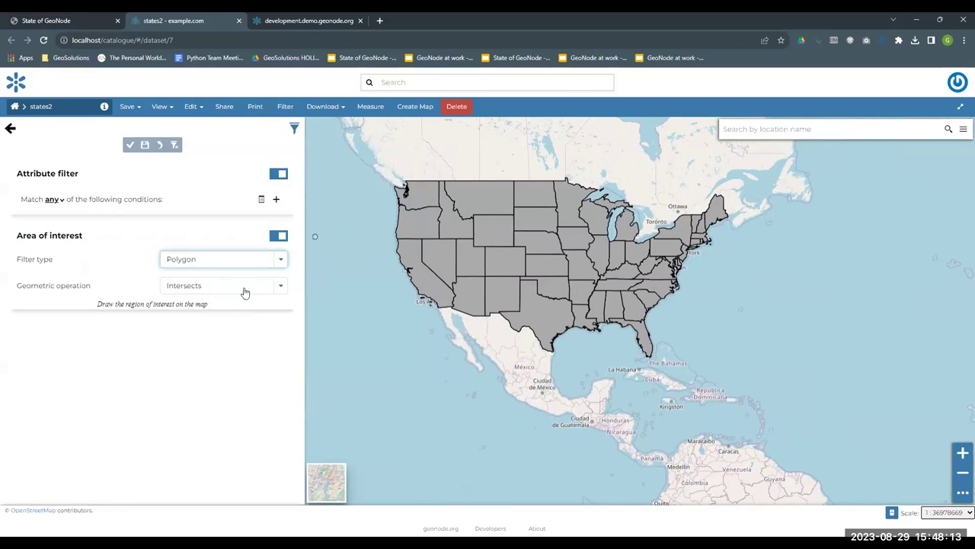
click(279, 288)
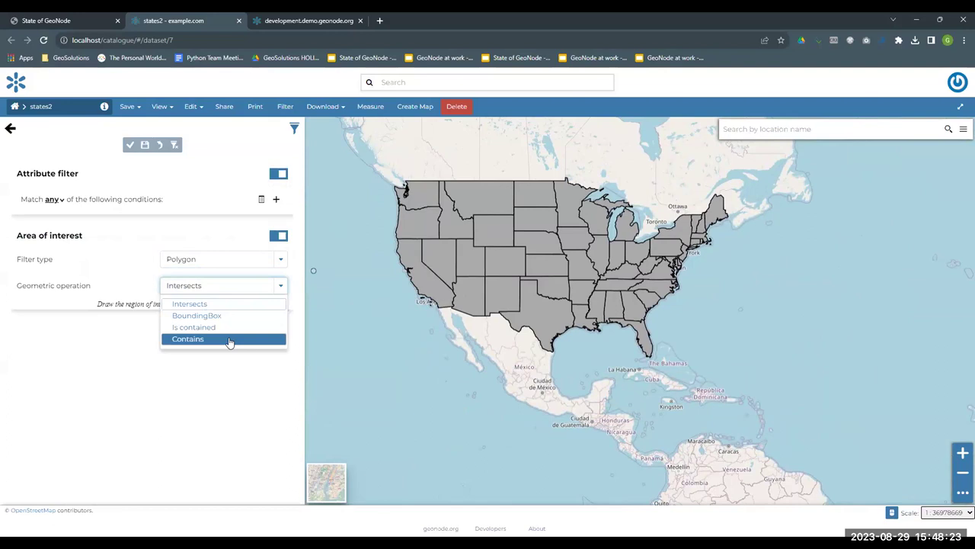
click(238, 304)
- Draw a polygon over the western states and apply it as the area filter
click(372, 173)
click(468, 164)
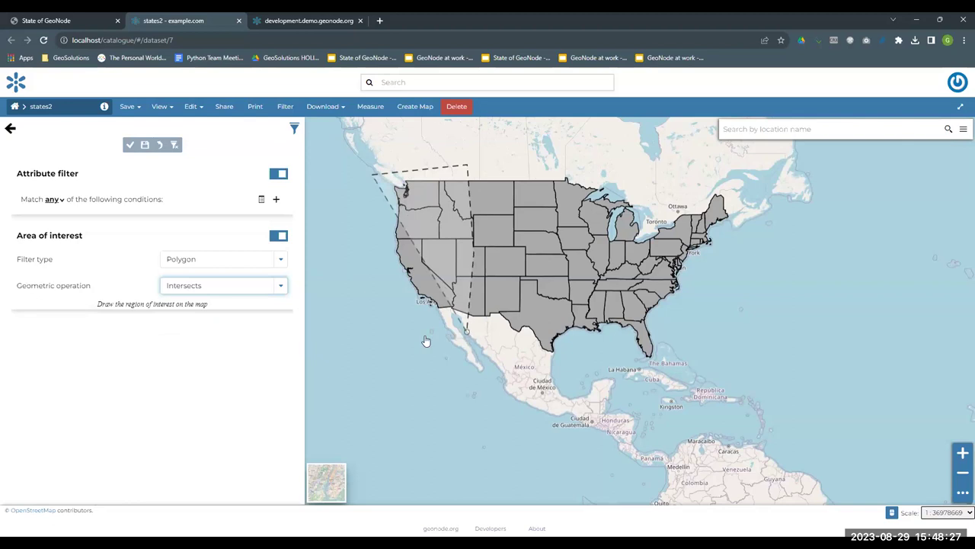
double_click(369, 330)
right_click(369, 329)
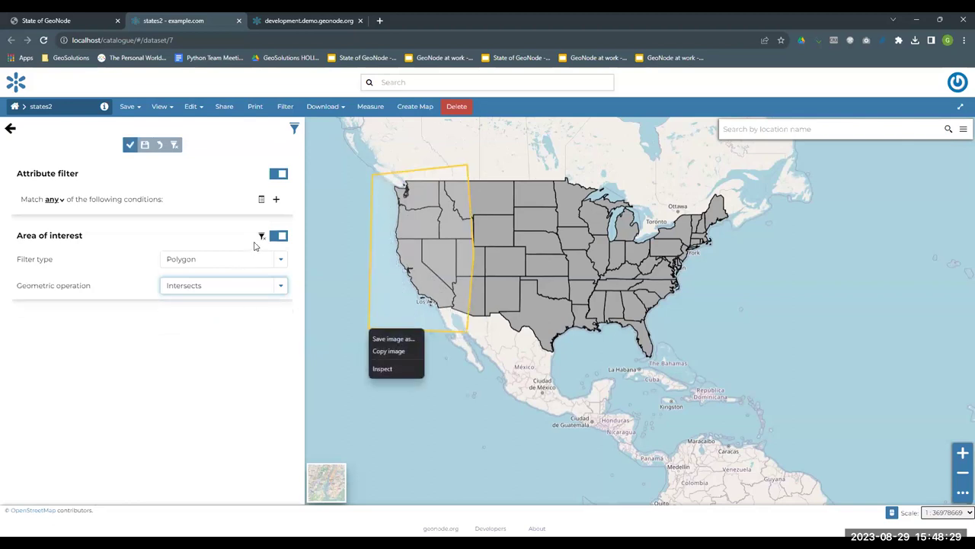
click(133, 148)
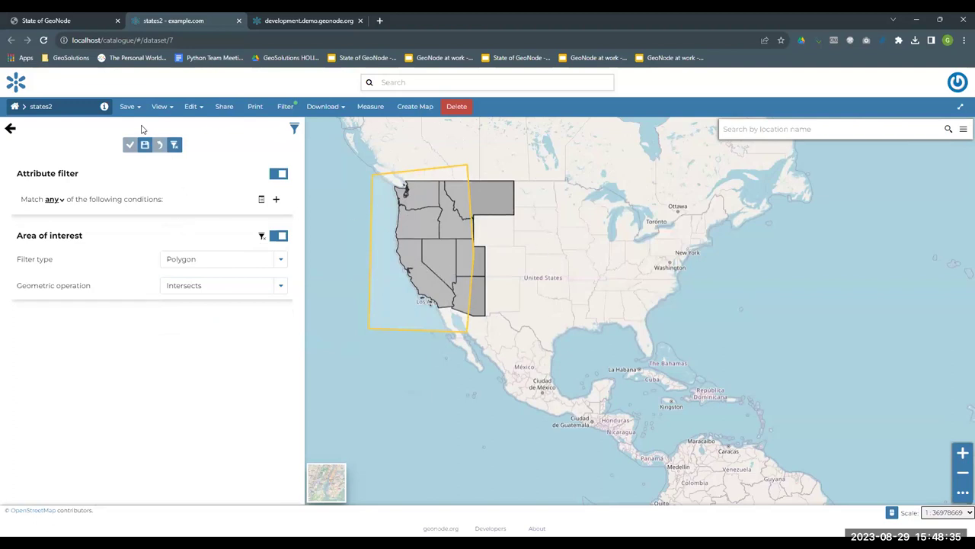
- Close the filter panel and save states2 with its polygon filter
click(10, 128)
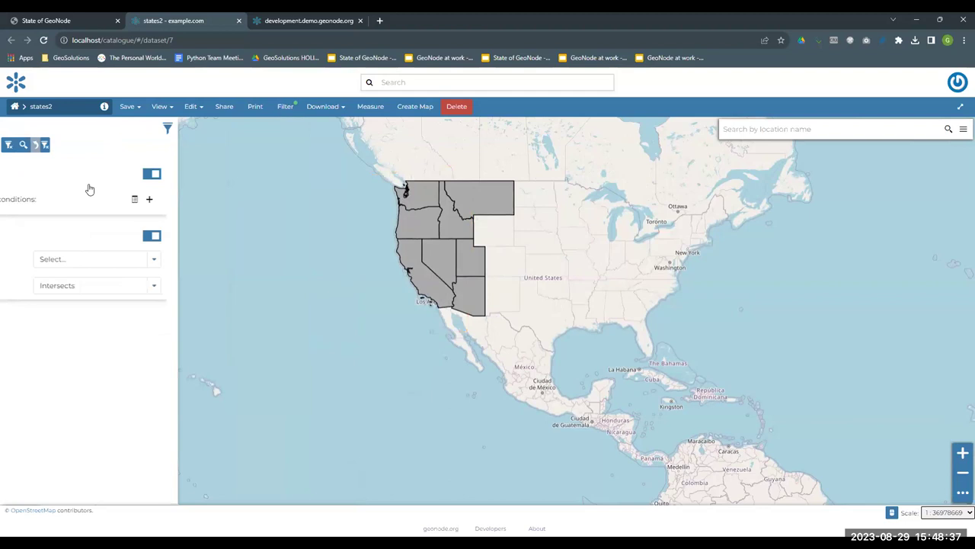
click(128, 107)
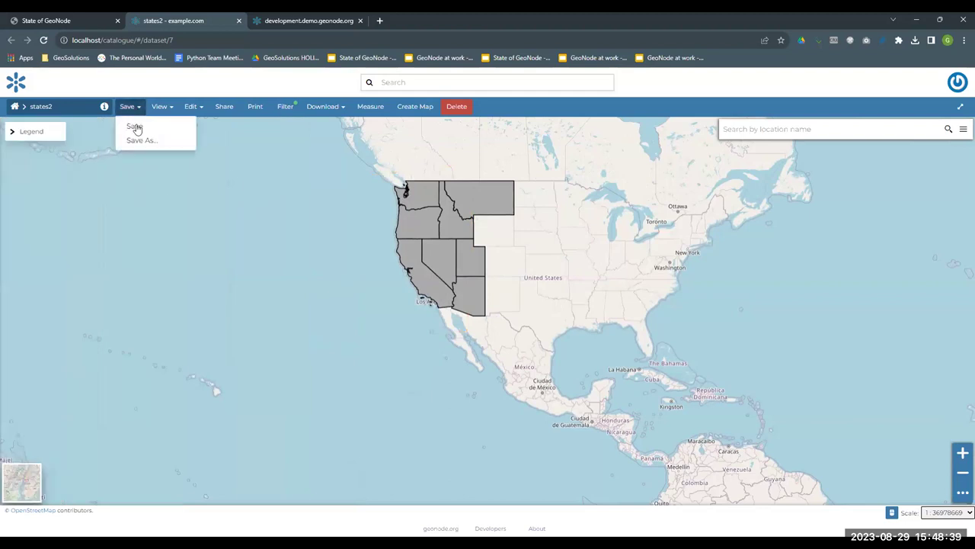
click(134, 126)
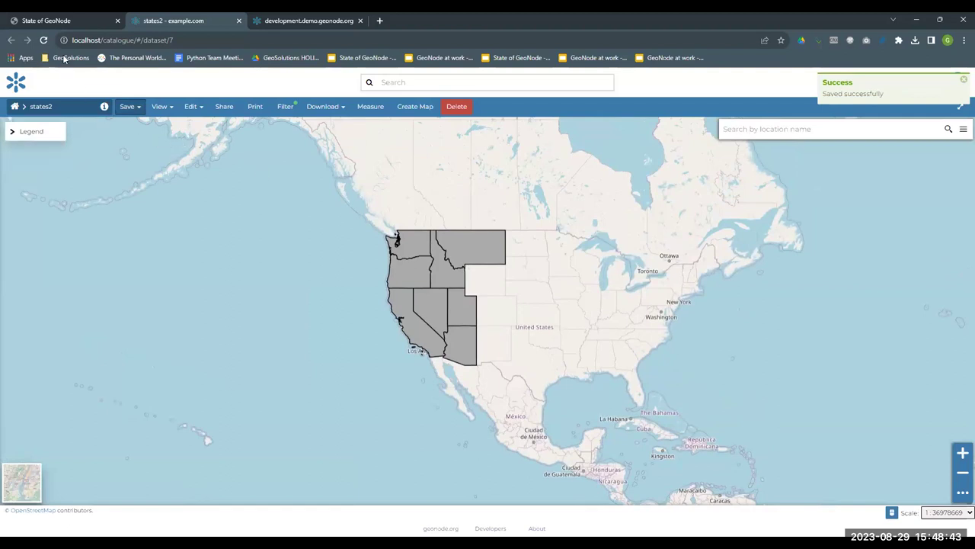
- Reload the states2 page and pan the map to check which states appear
click(44, 40)
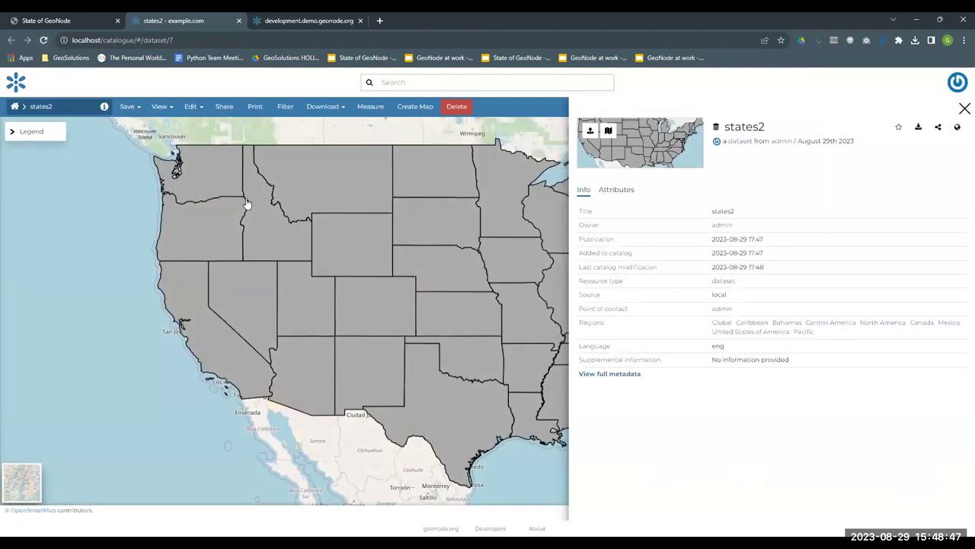
drag(405, 222, 307, 211)
drag(381, 224, 362, 219)
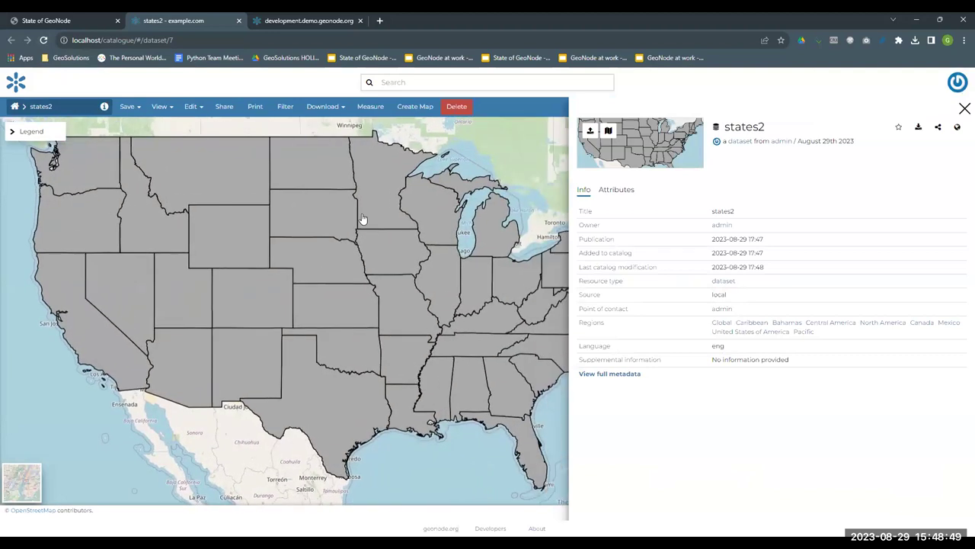
scroll(363, 219, down, 2)
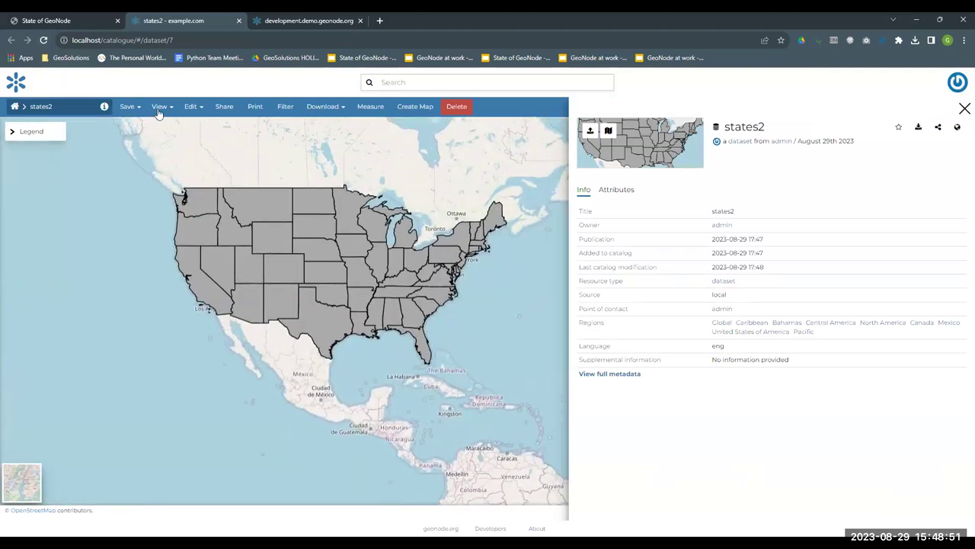
- Hide the states2 details panel, recentre the US map, and bring up the account menu
click(128, 106)
click(128, 107)
drag(340, 264, 365, 250)
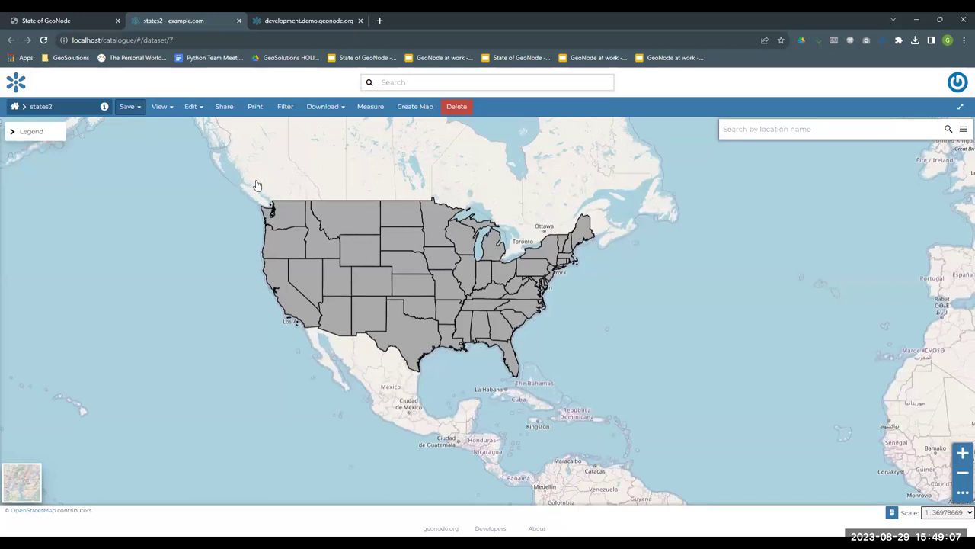
drag(329, 345, 414, 348)
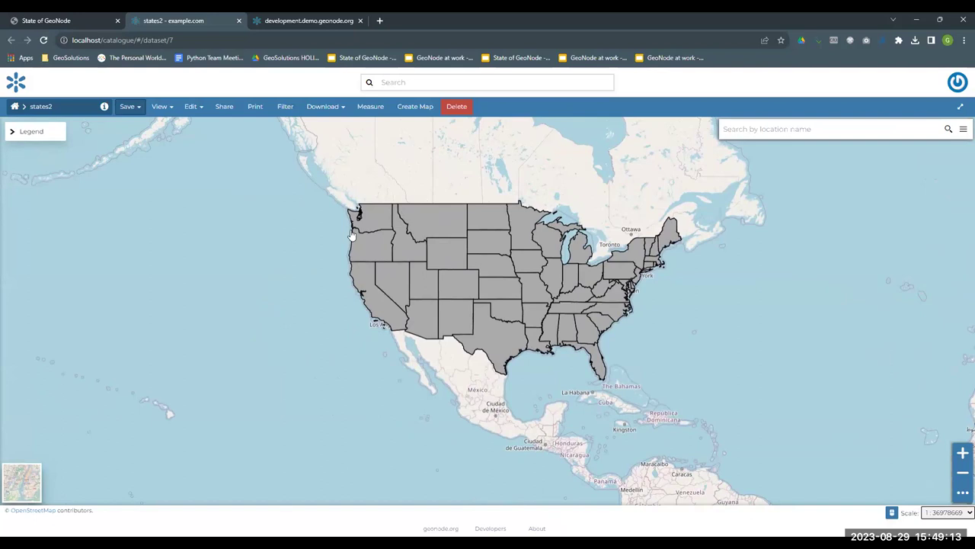
drag(433, 341, 355, 350)
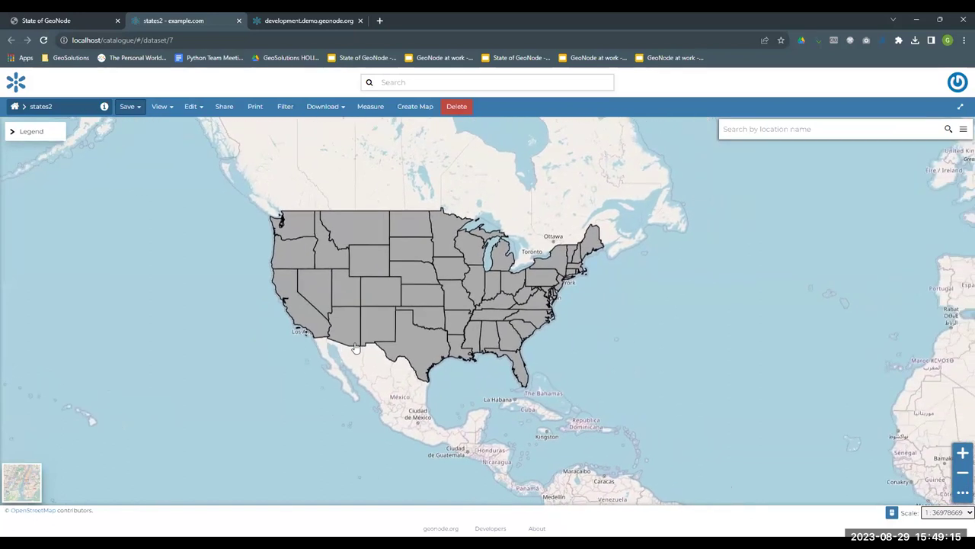
click(954, 86)
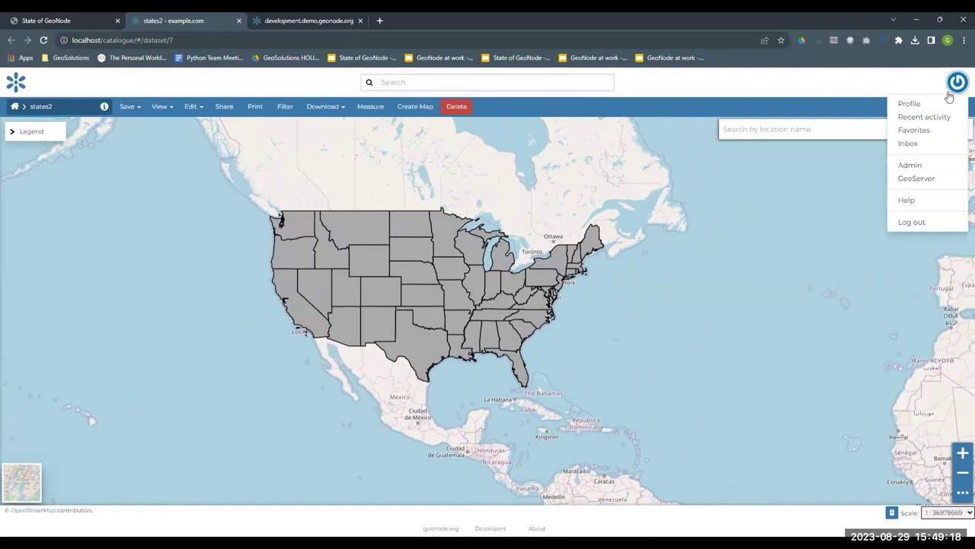
- Open the Django admin site in a new tab and find the Users section
click(909, 165)
click(311, 23)
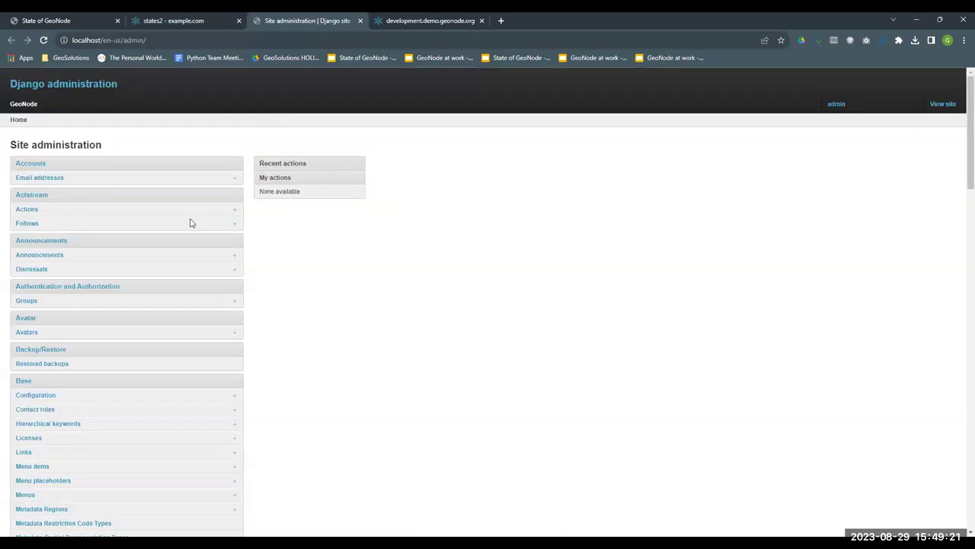
scroll(142, 309, down, 10)
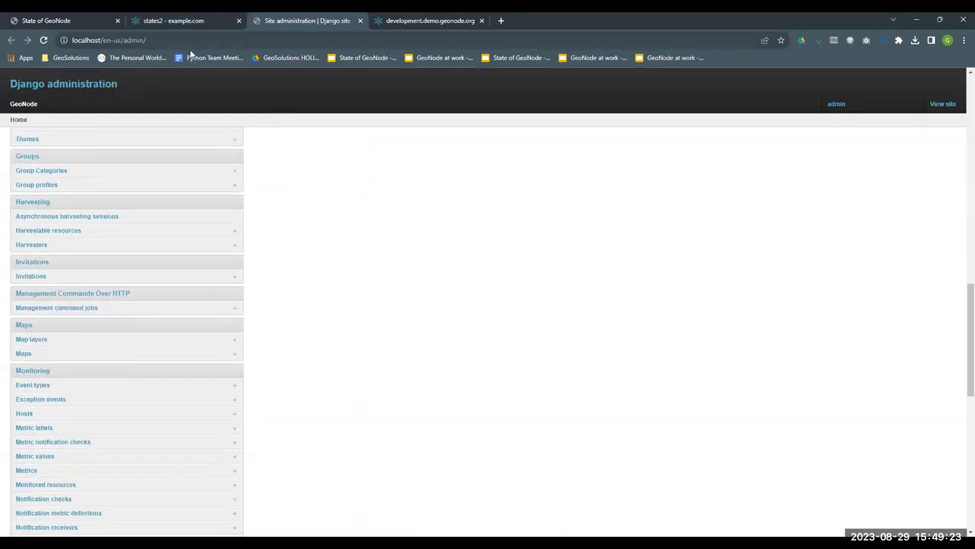
click(178, 16)
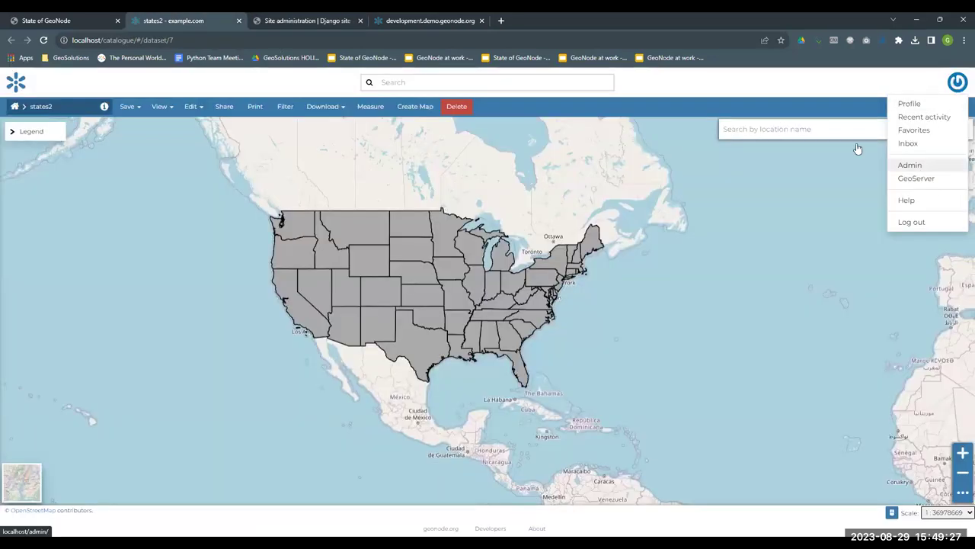
key(ctrl+Tab)
scroll(160, 358, down, 2)
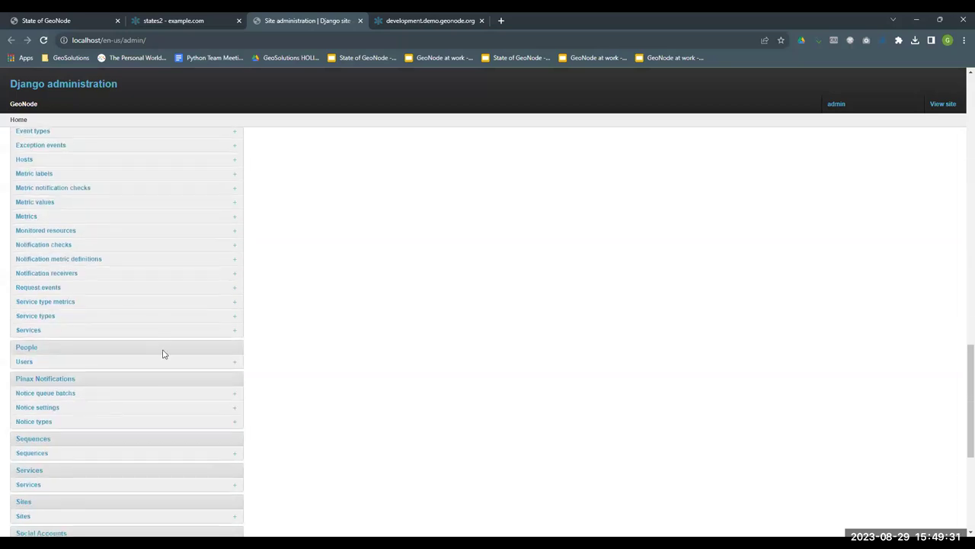
scroll(163, 353, down, 4)
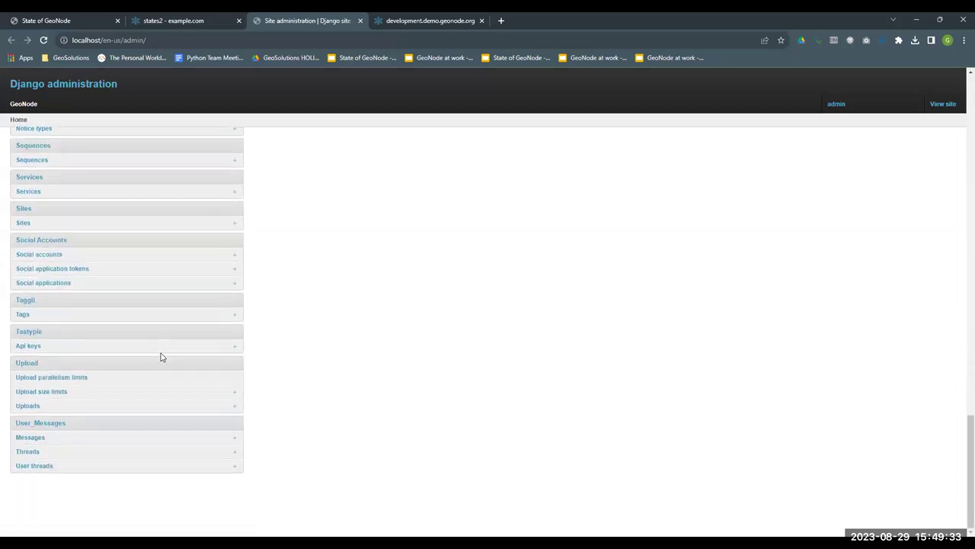
scroll(158, 356, up, 5)
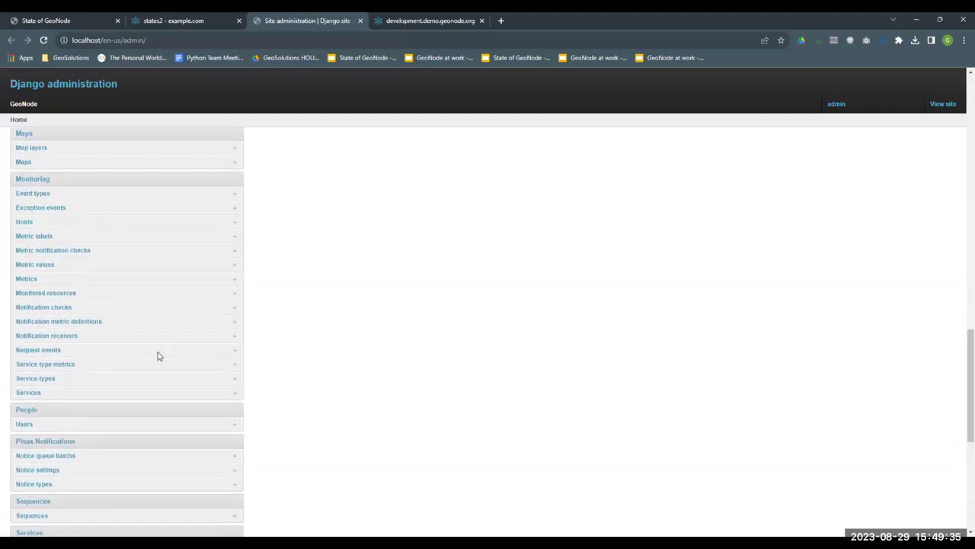
- Add a new user with its login name and password, dismissing the breach warning
click(235, 425)
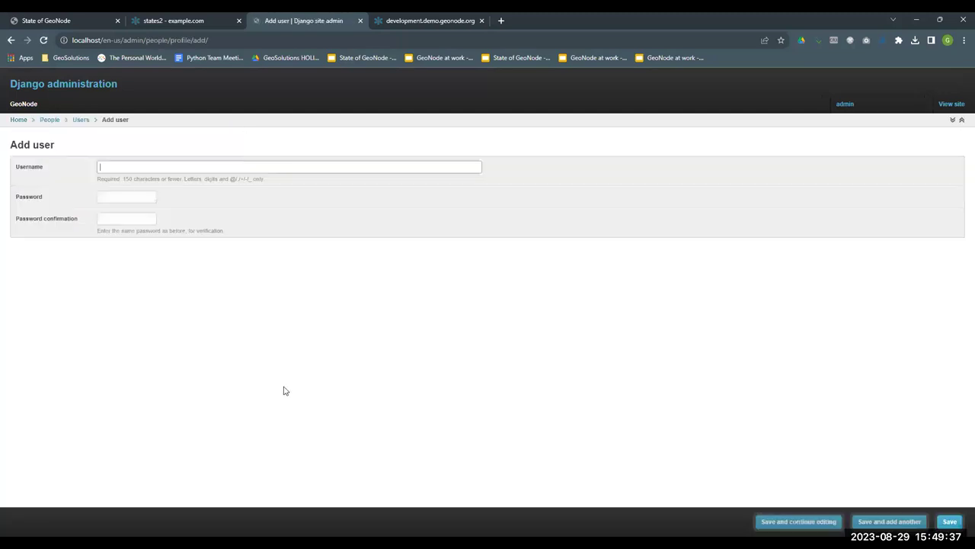
text(giovanni)
key(Tab)
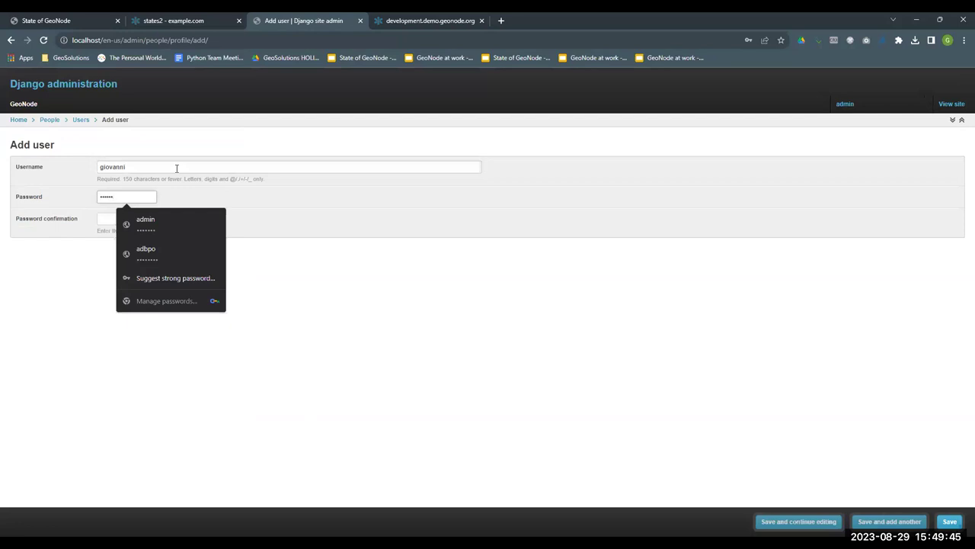
key(Tab)
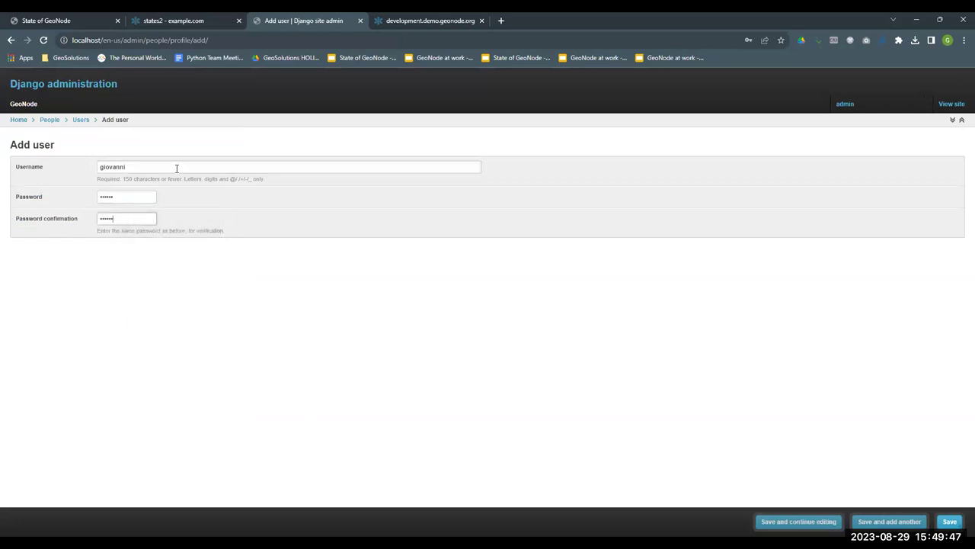
click(939, 521)
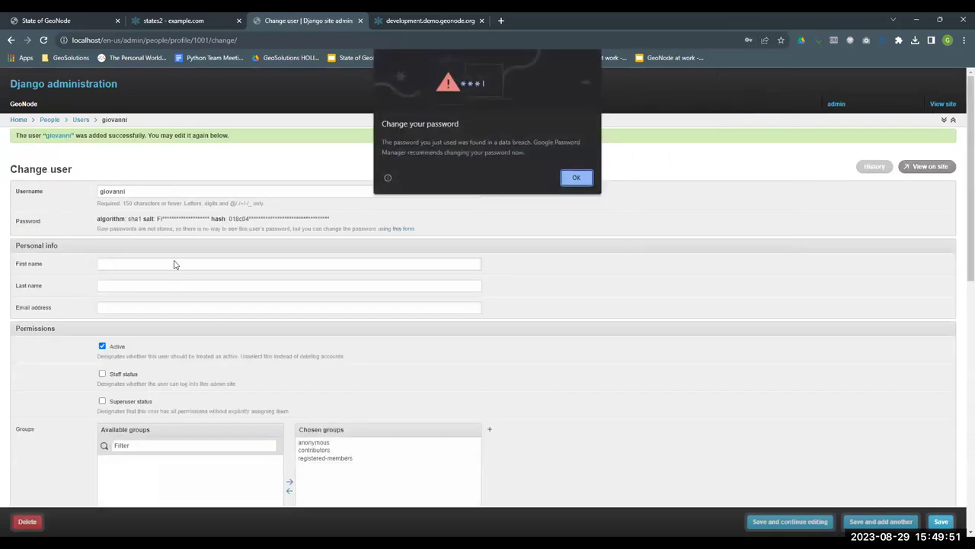
click(576, 177)
- Enter the user's first and last names, save them, and close the admin tab
click(205, 265)
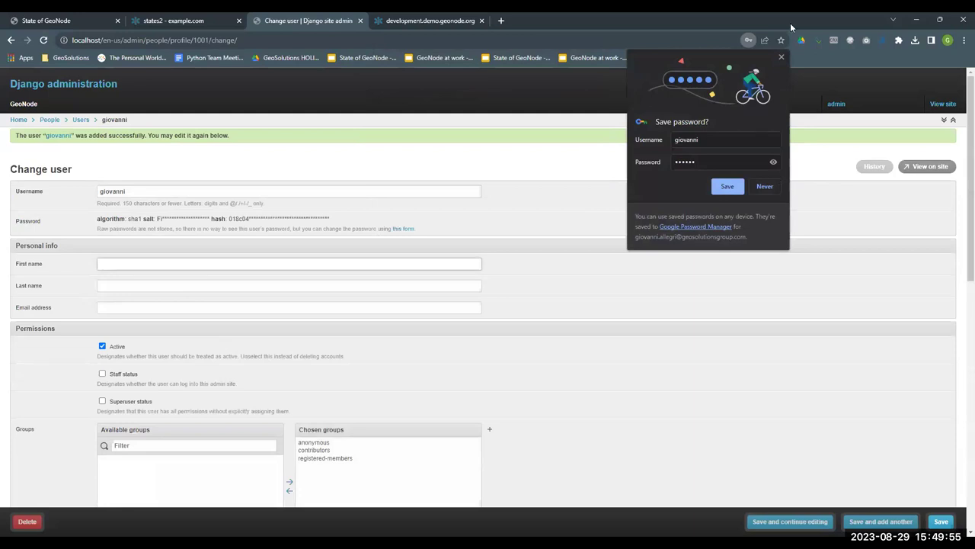
click(123, 247)
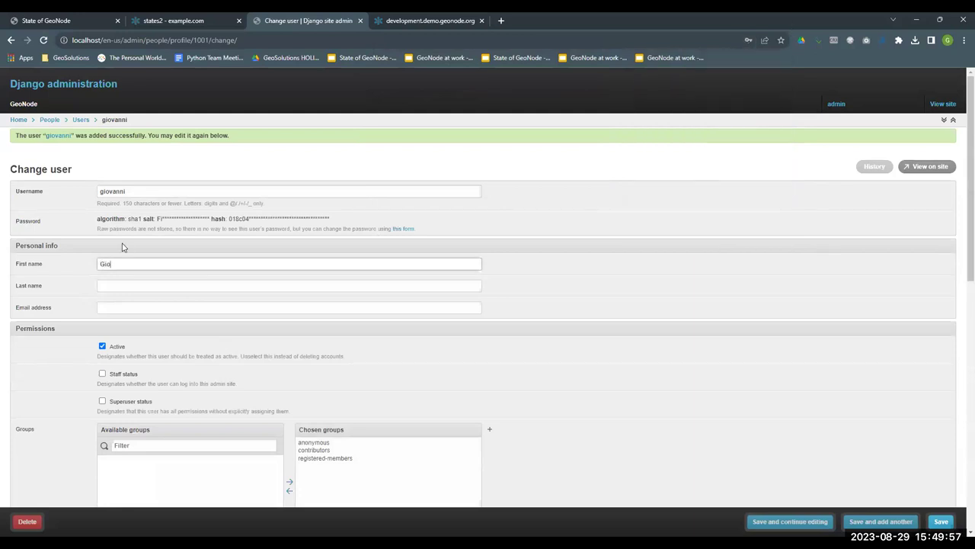
key(Tab)
text(Allegri)
scroll(655, 385, down, 2)
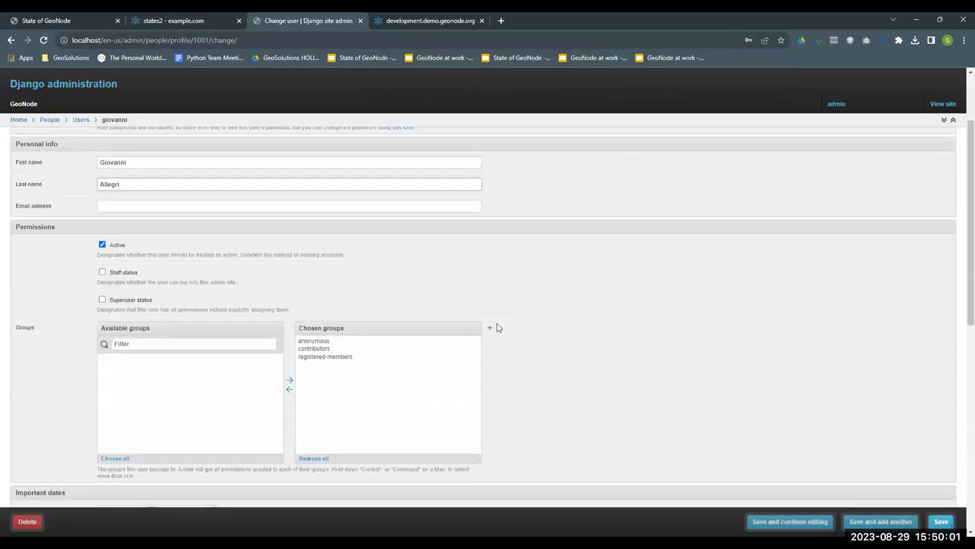
click(931, 522)
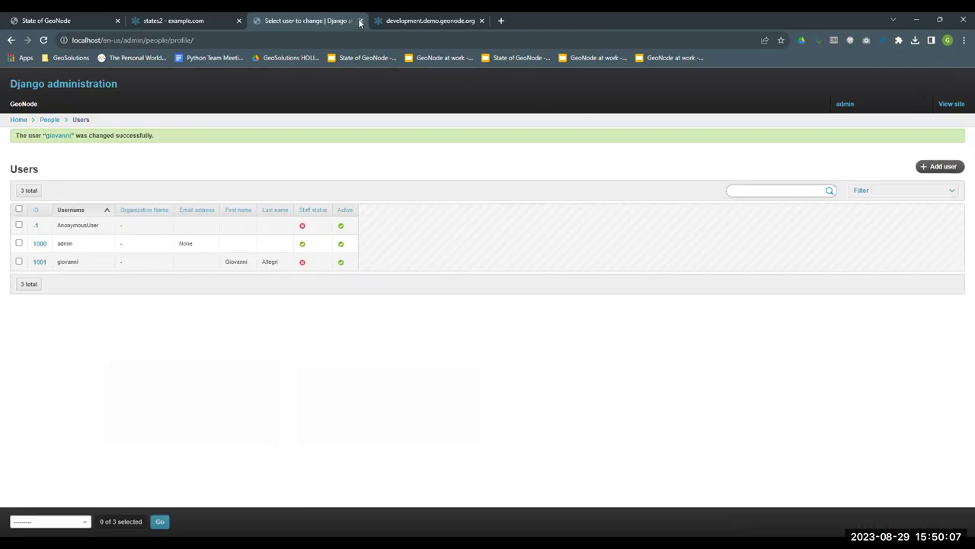
key(ctrl+w)
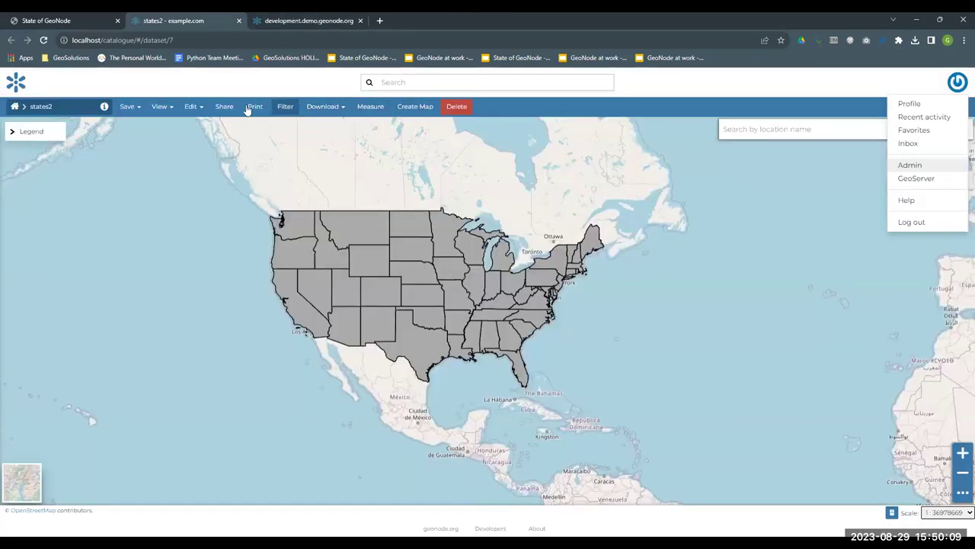
- Share states2 with the new user at View permission level
click(220, 108)
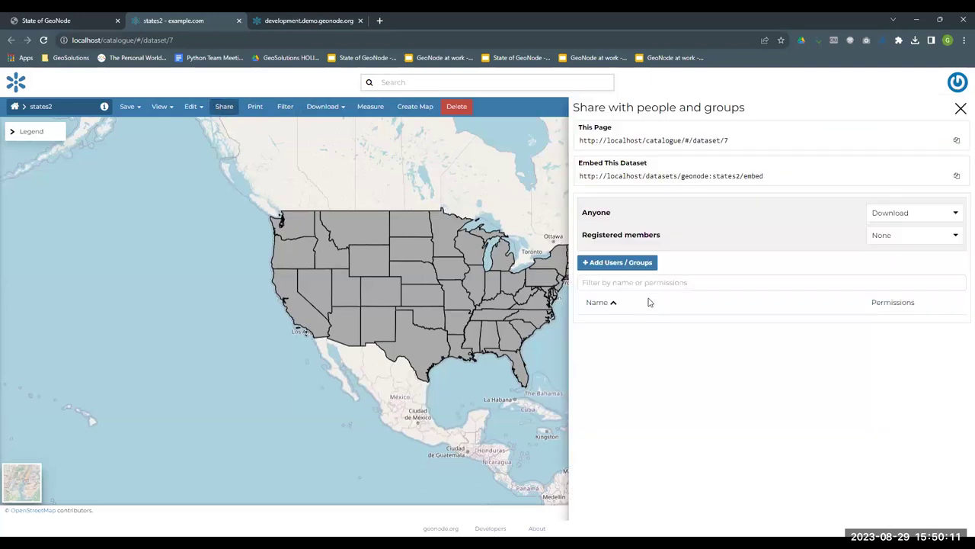
click(636, 271)
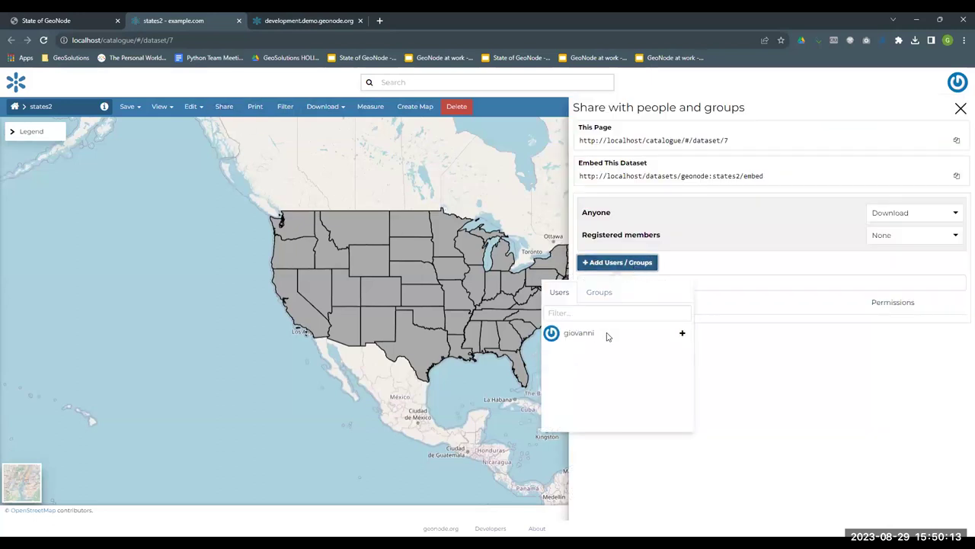
click(681, 336)
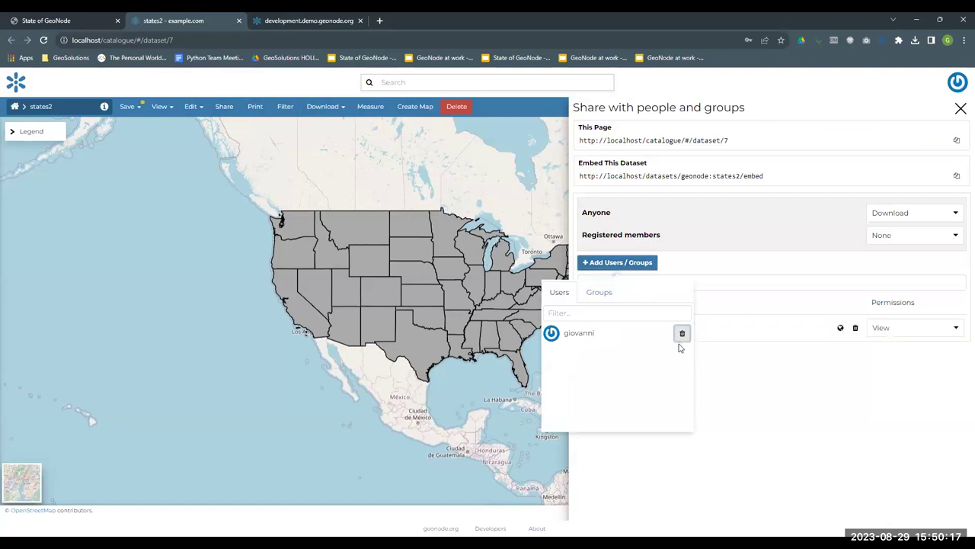
click(605, 301)
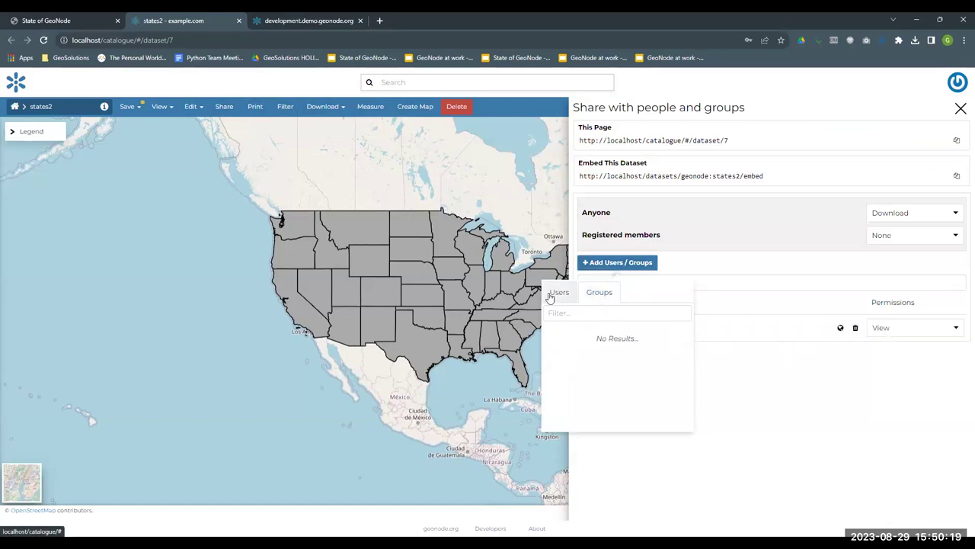
click(737, 357)
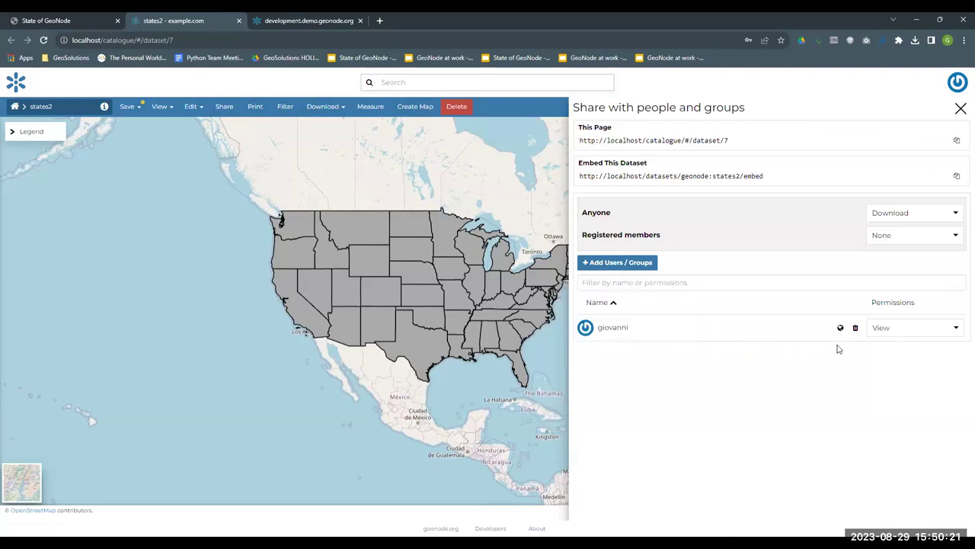
click(900, 338)
click(840, 337)
click(905, 334)
click(842, 368)
- Limit the user's access to a polygon around the western states and save the dataset
click(840, 329)
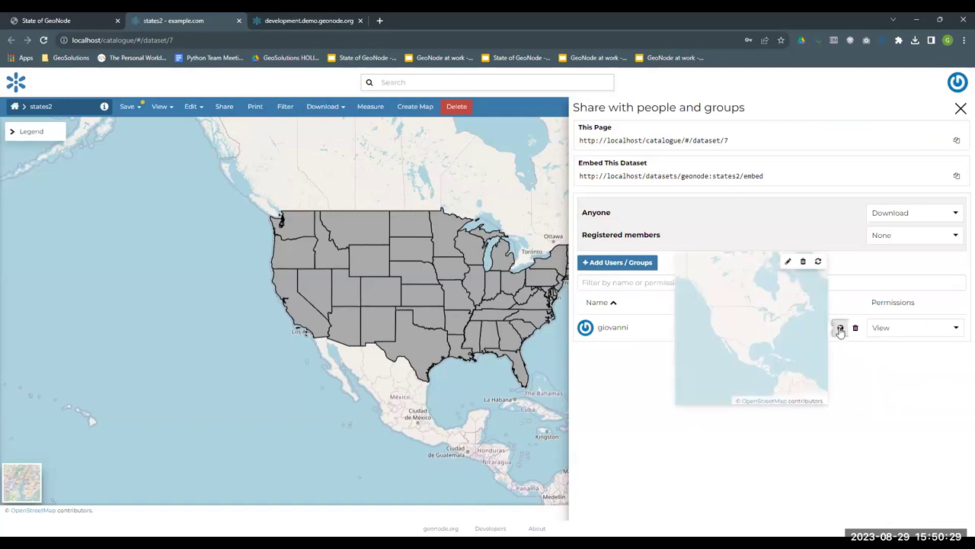
click(788, 262)
click(704, 295)
click(728, 301)
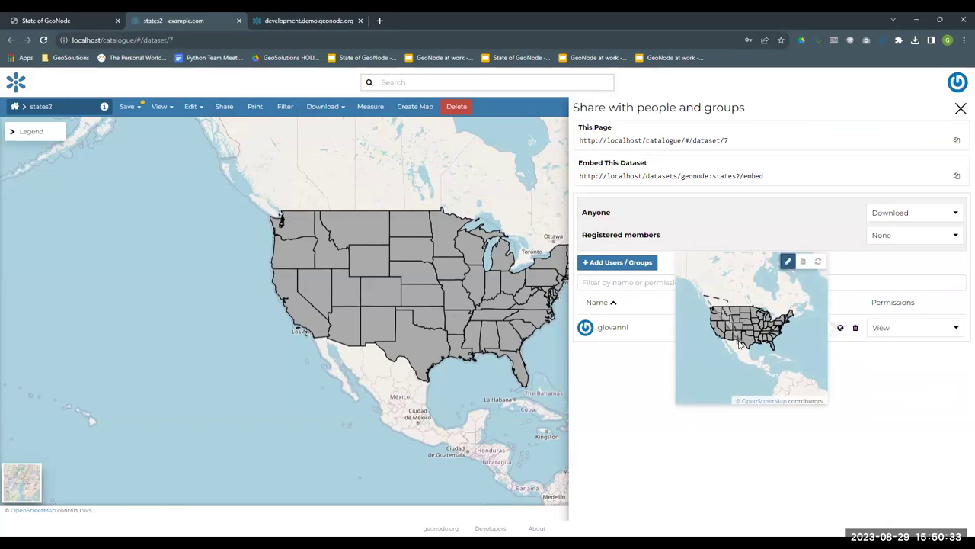
double_click(701, 338)
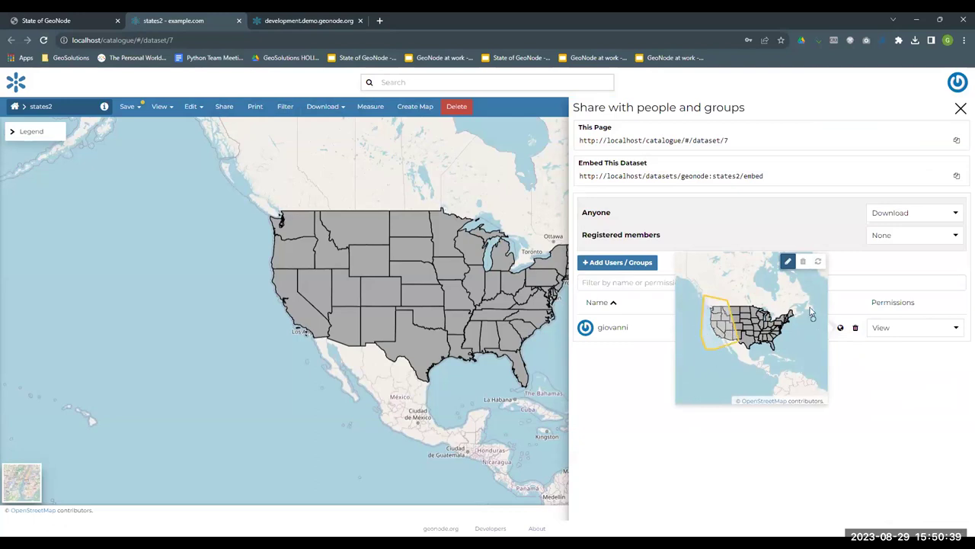
click(864, 368)
click(127, 105)
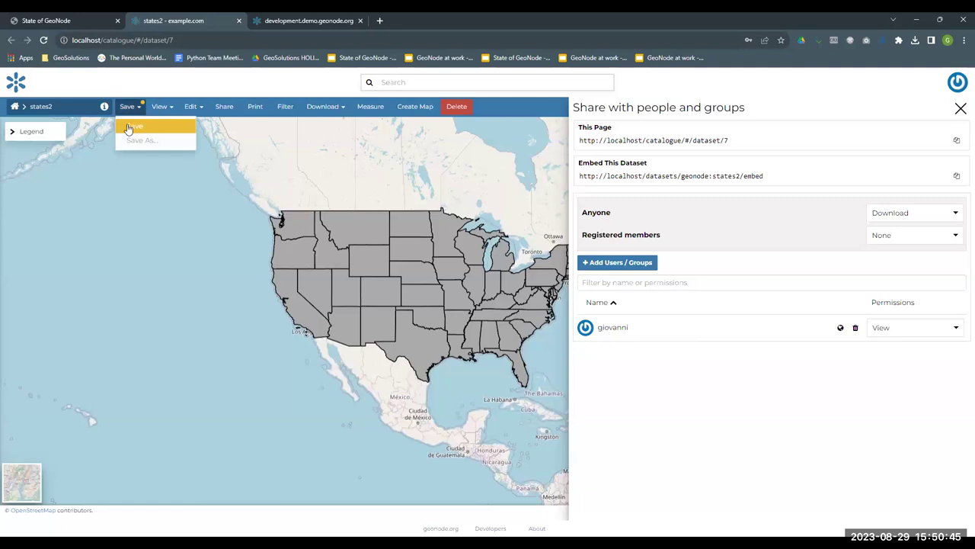
click(134, 126)
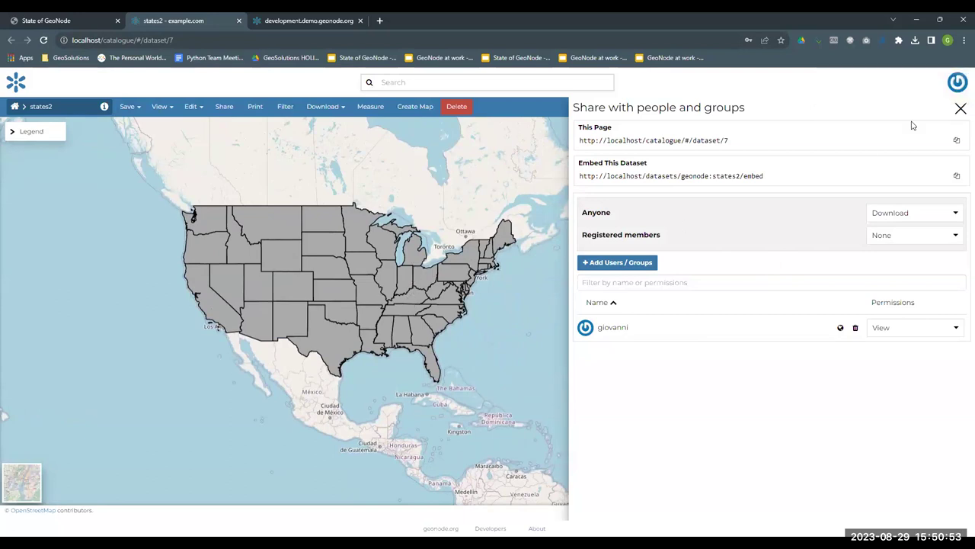
- Sign out of the admin account and sign in as the new user
click(957, 84)
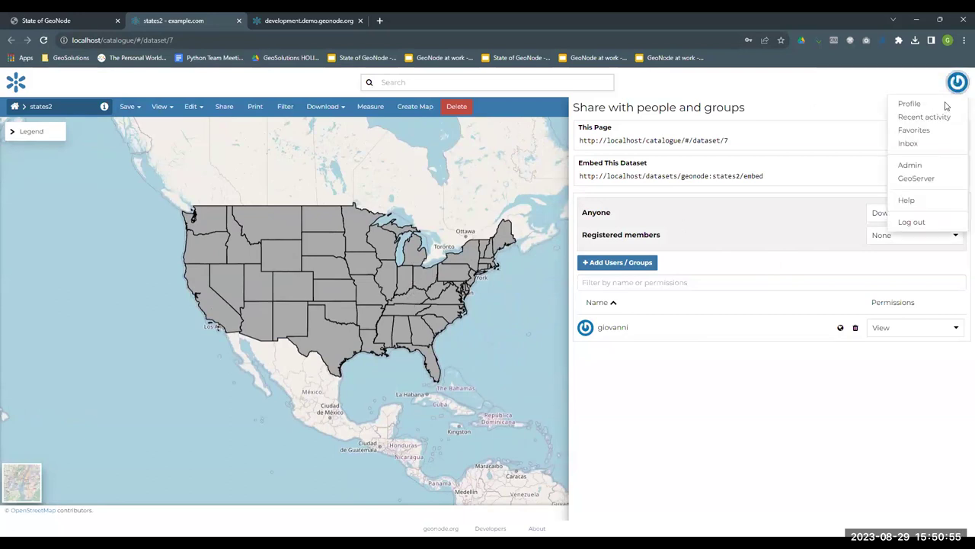
click(926, 222)
click(224, 205)
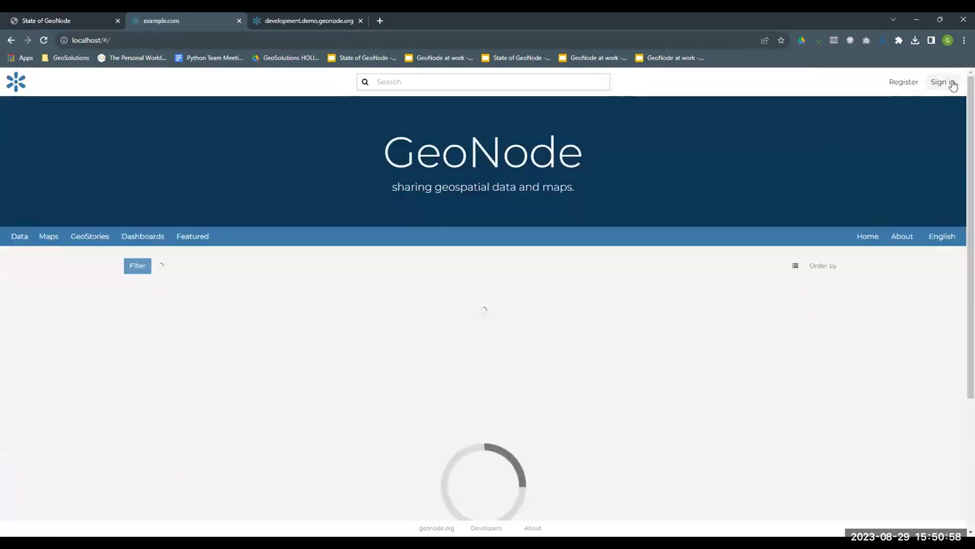
click(943, 81)
click(328, 238)
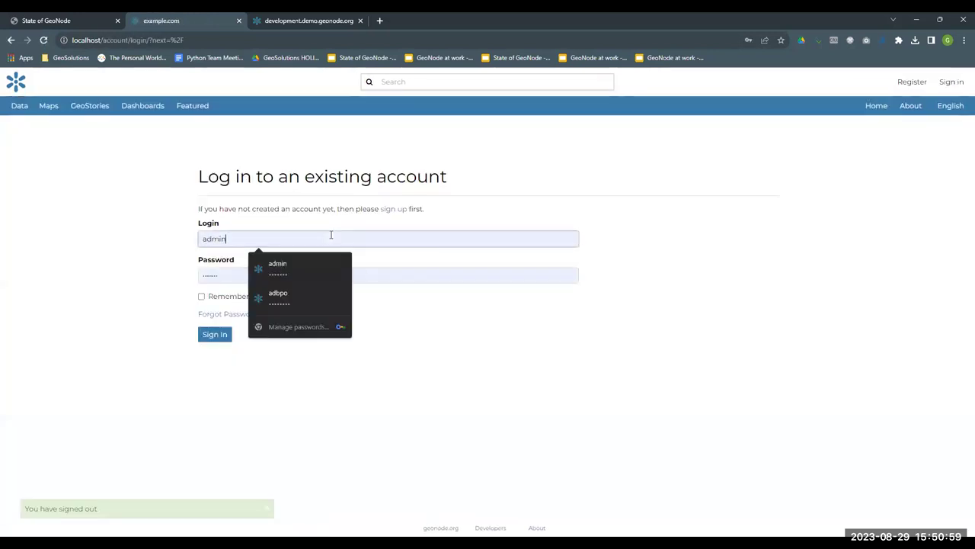
drag(230, 238, 197, 241)
key(BackSpace)
text(giovanni)
key(Tab)
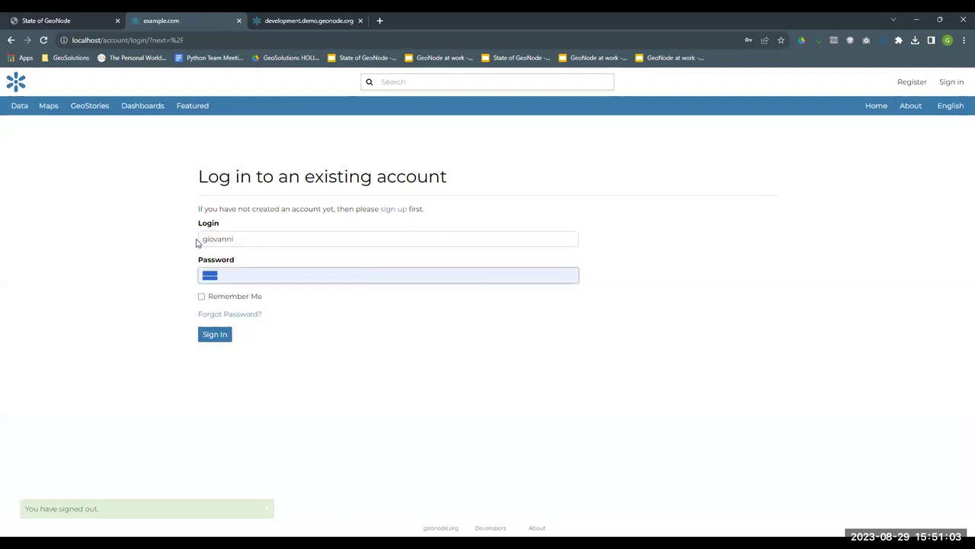
key(BackSpace)
key(Return)
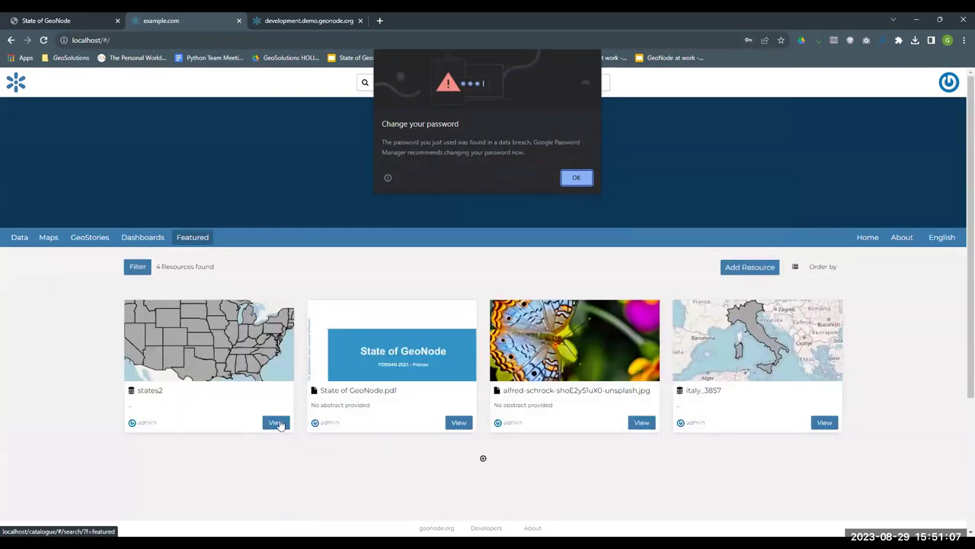
click(591, 179)
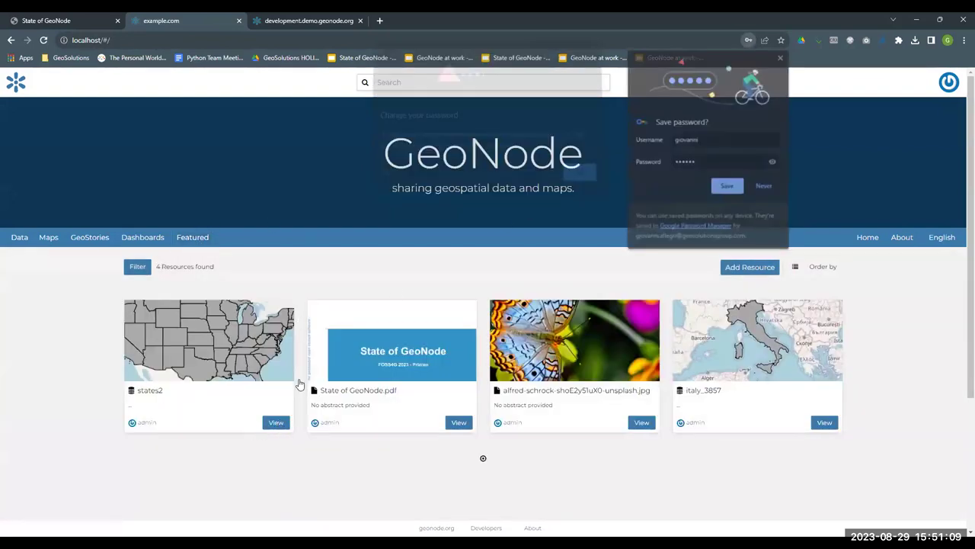
- Open the states2 dataset and pan the map to centre the western states
click(275, 423)
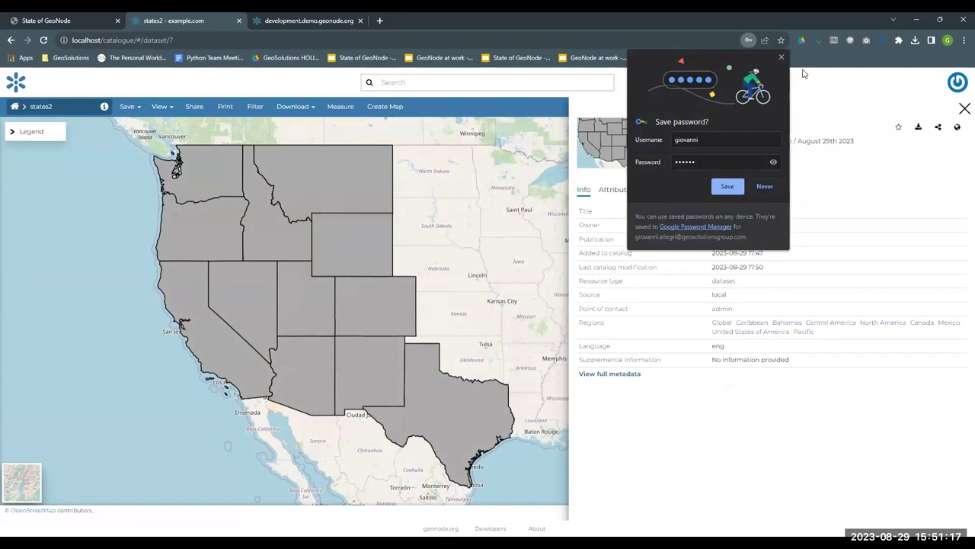
click(781, 57)
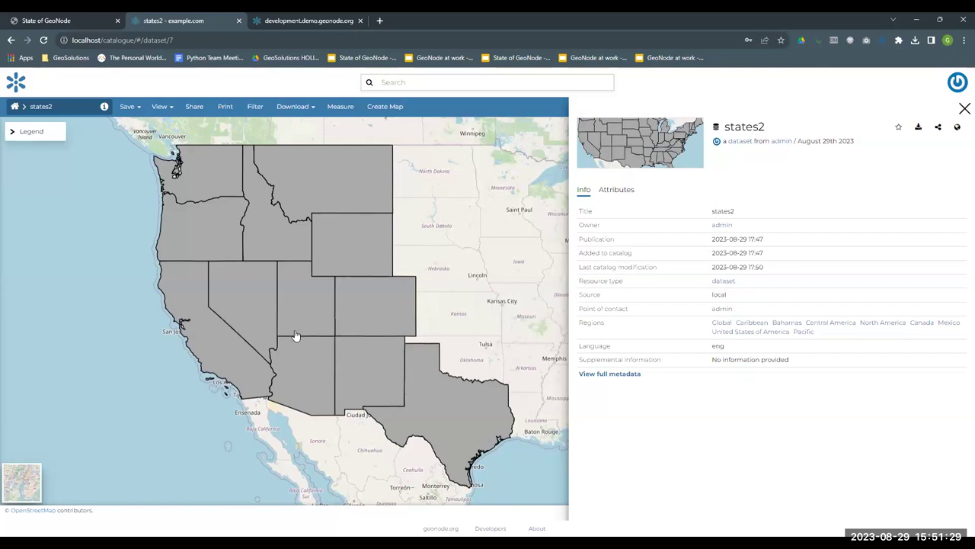
drag(480, 250, 446, 260)
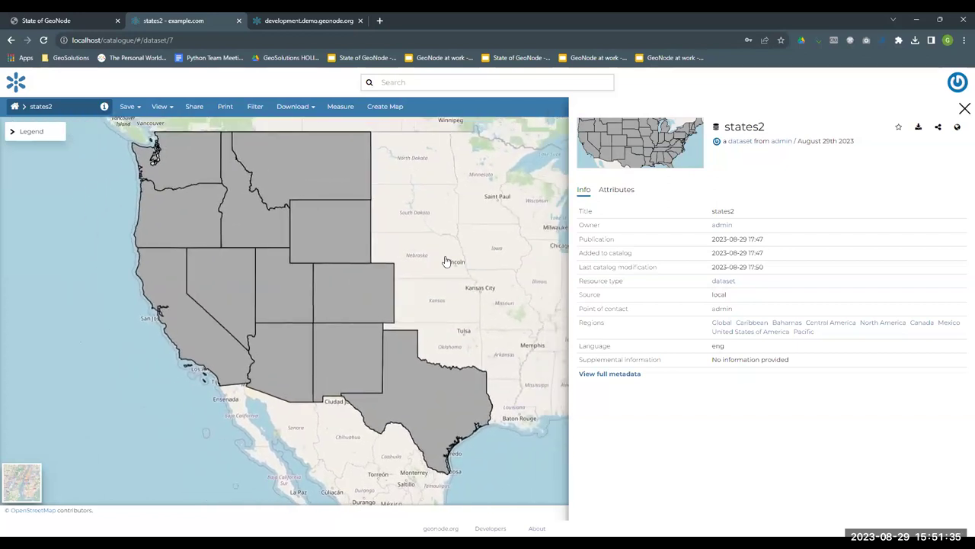
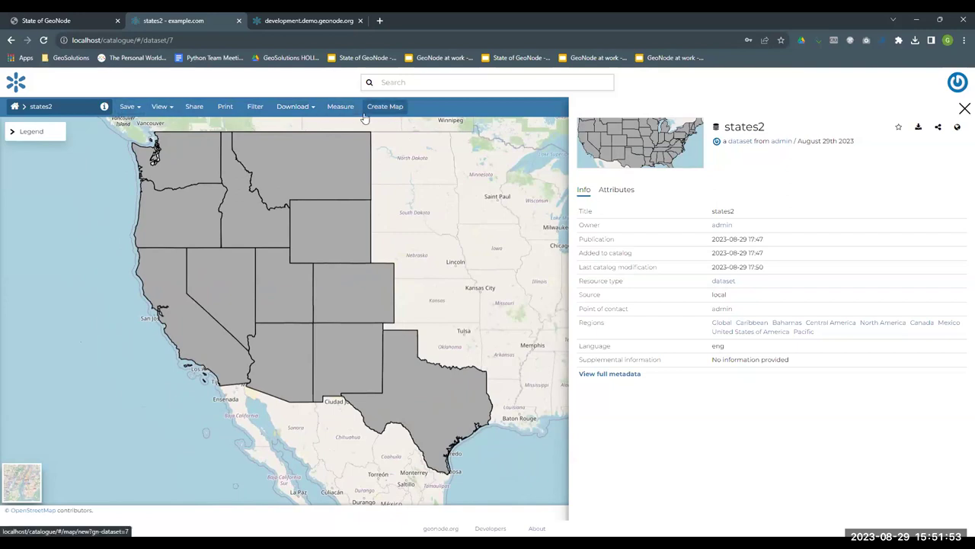
- Log out of GeoNode from the user account menu
click(958, 81)
click(917, 193)
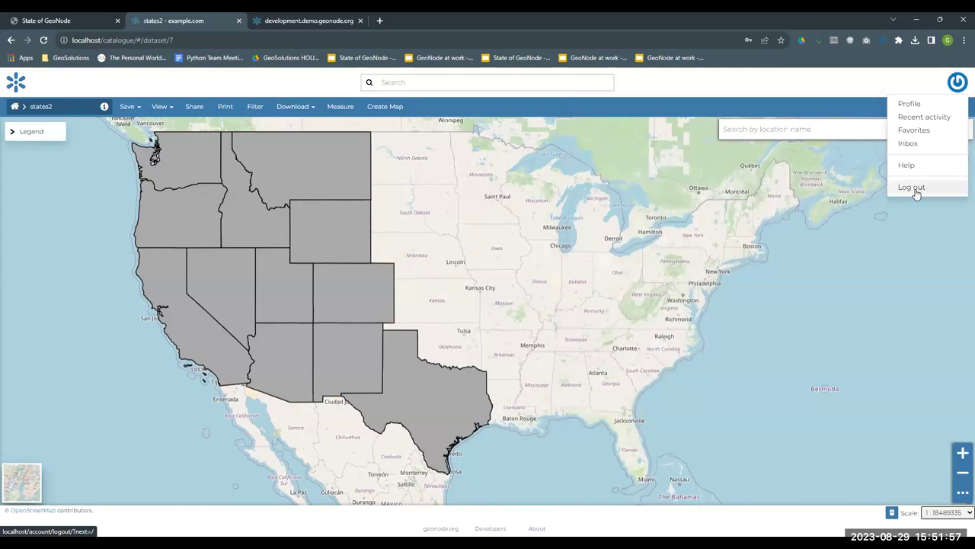
click(206, 206)
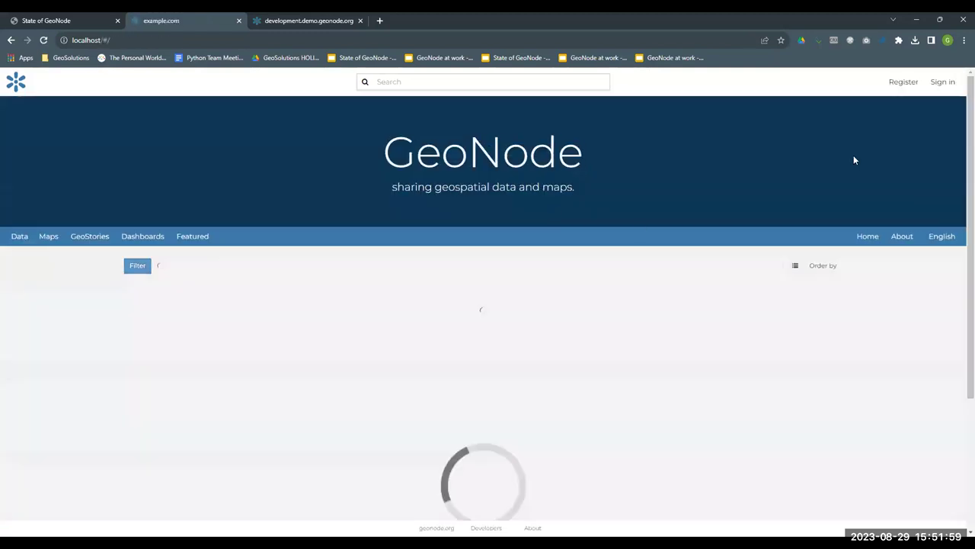
- Sign back in as admin with the saved credentials and dismiss Chrome's password prompt
click(951, 82)
click(270, 237)
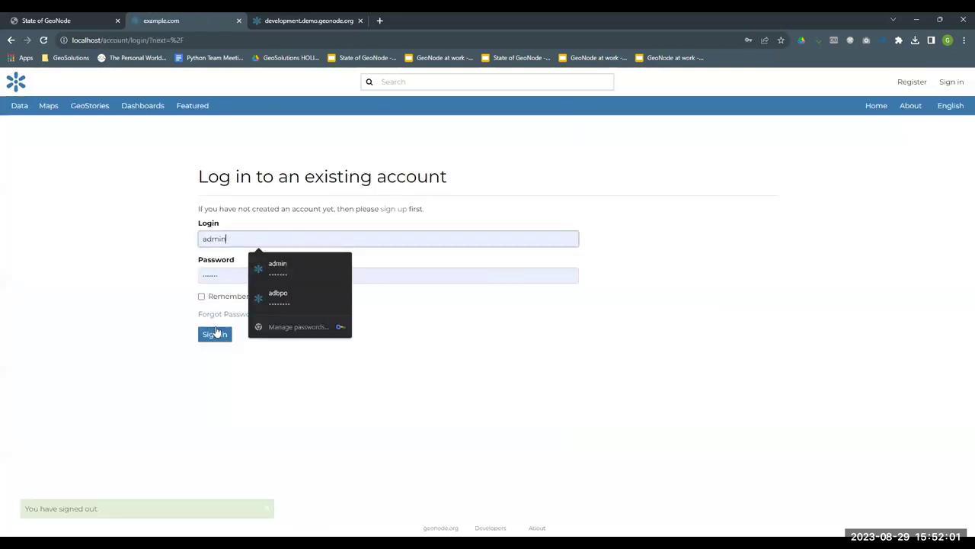
click(215, 336)
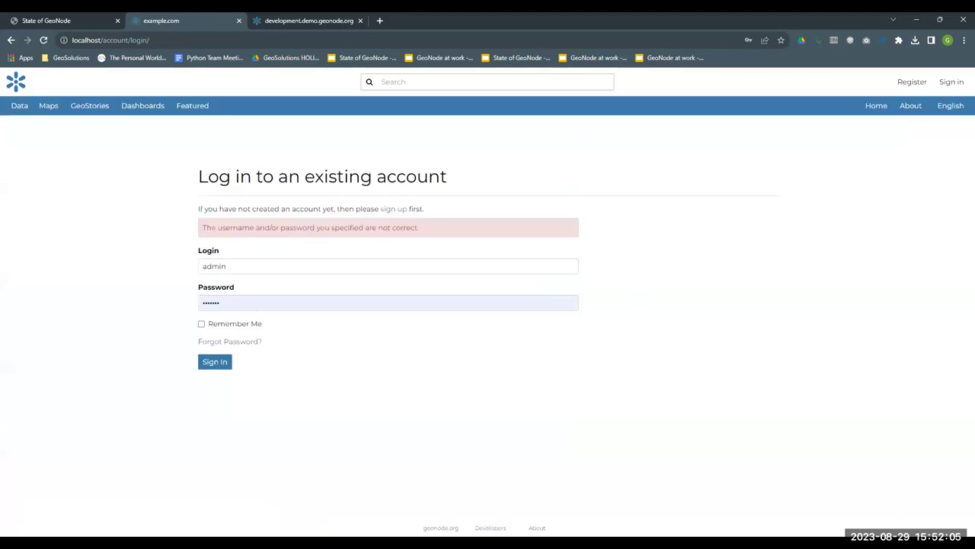
click(216, 362)
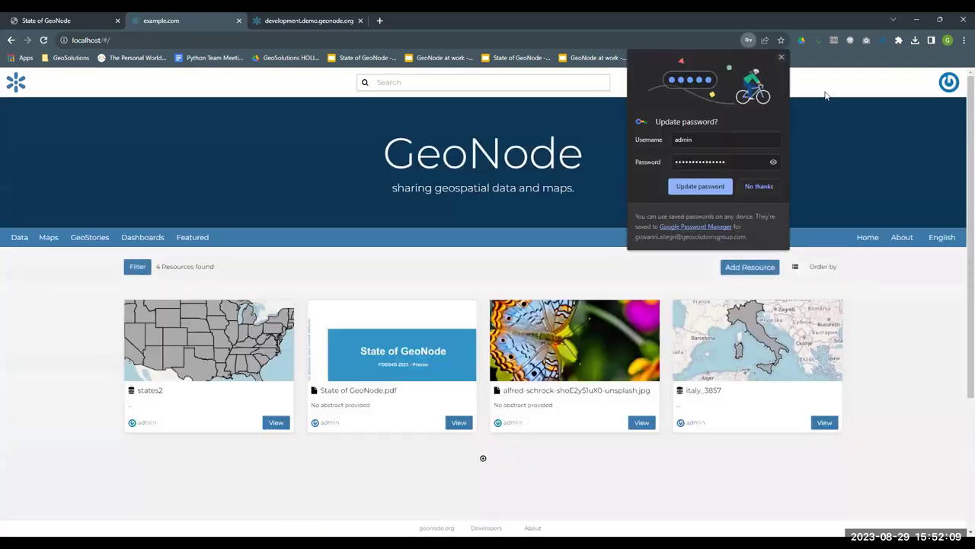
click(911, 346)
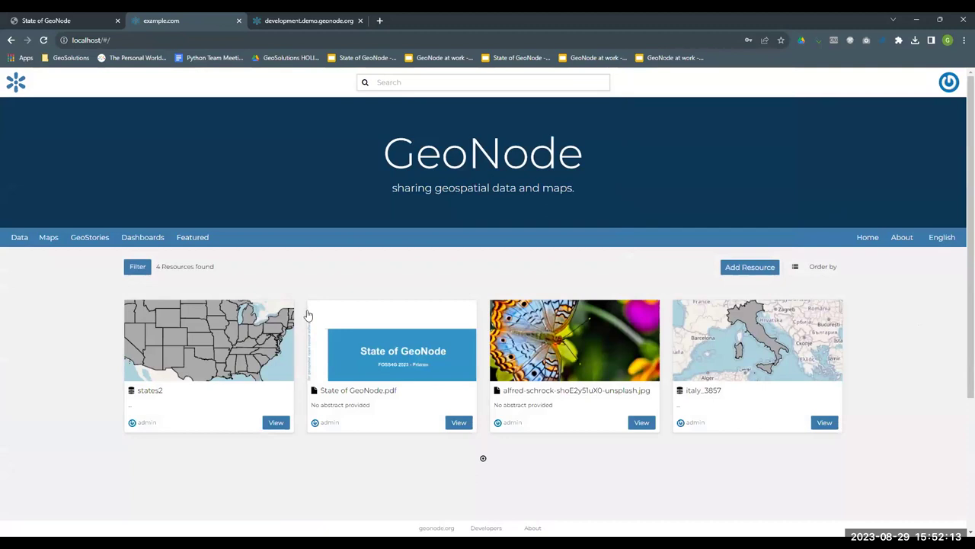
- Open states2 in the map viewer and look over its dataset information
click(276, 423)
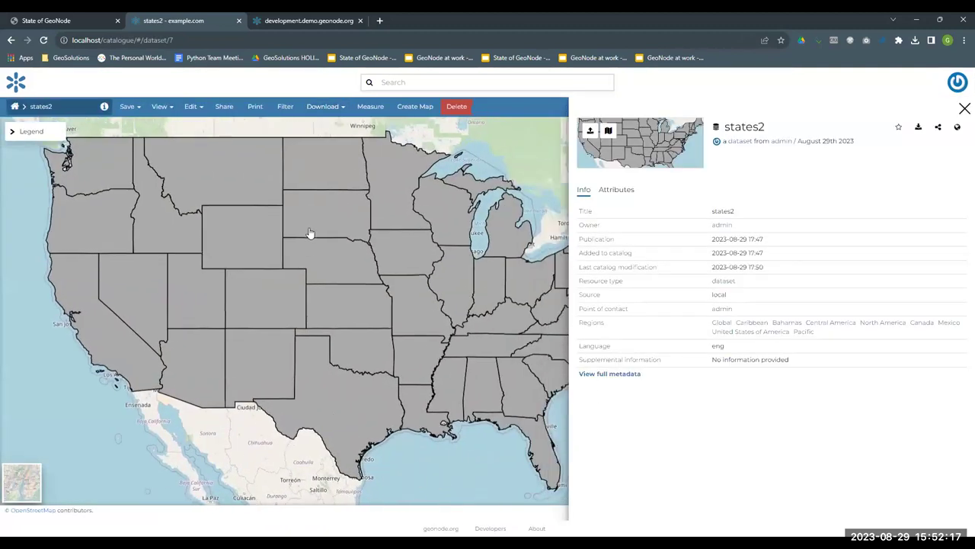
click(325, 107)
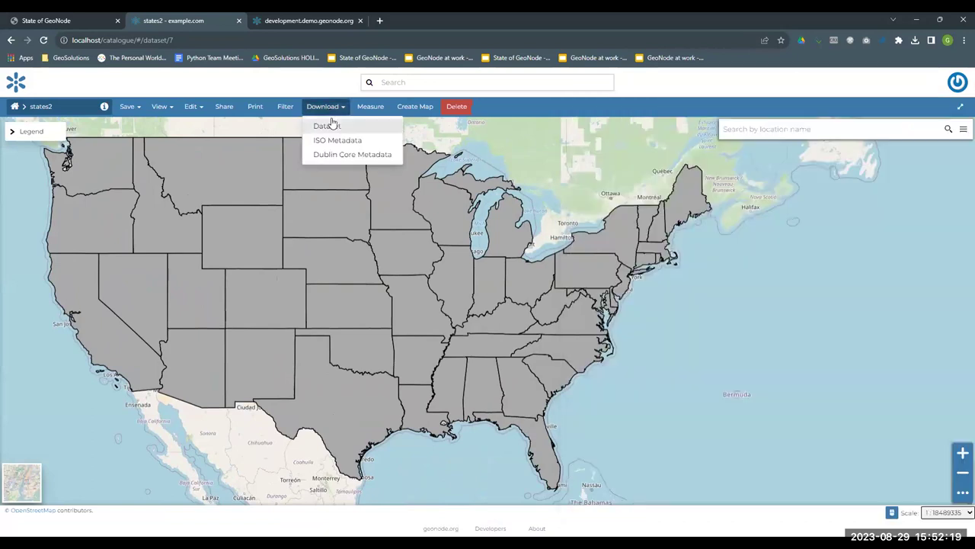
drag(429, 232, 498, 217)
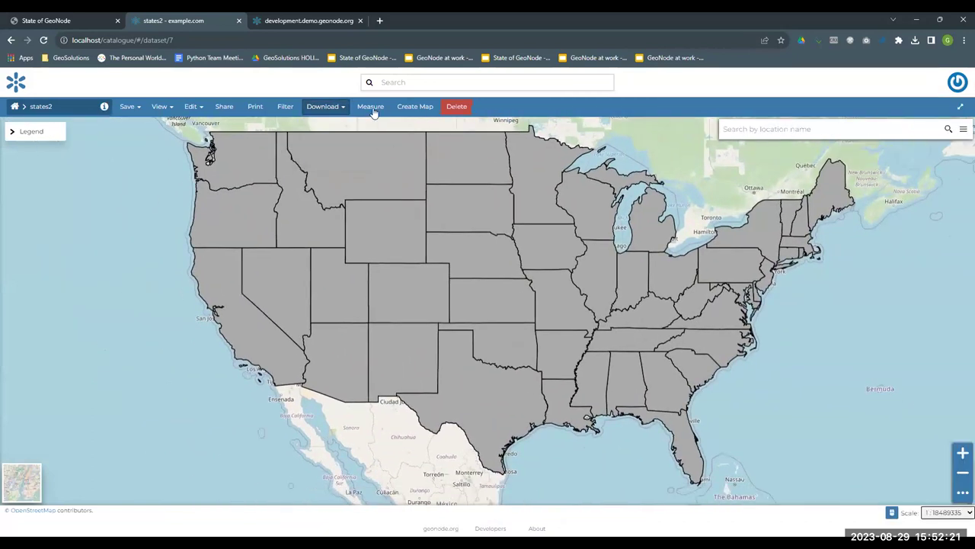
click(104, 106)
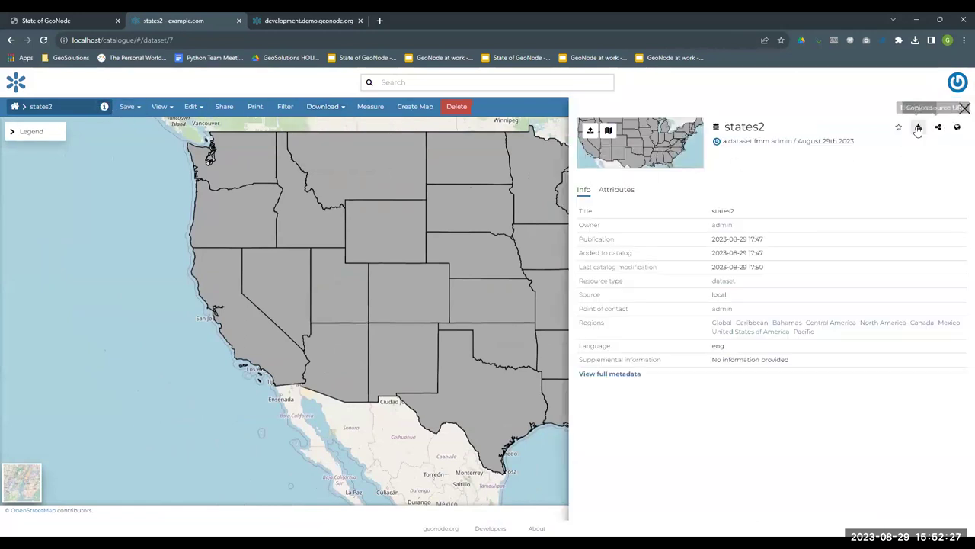
click(964, 108)
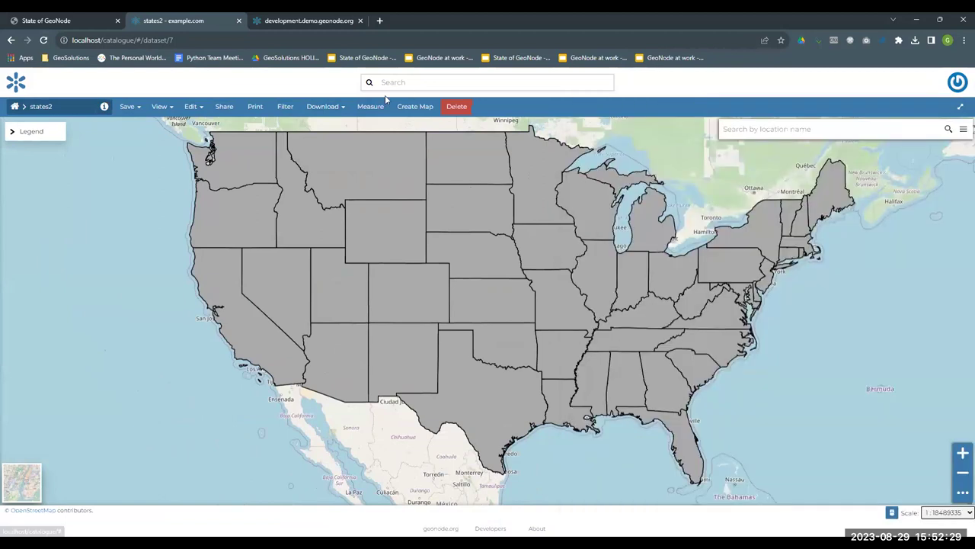
- In the states2 export settings, browse the file formats and choose GeoPackage
click(326, 107)
click(335, 126)
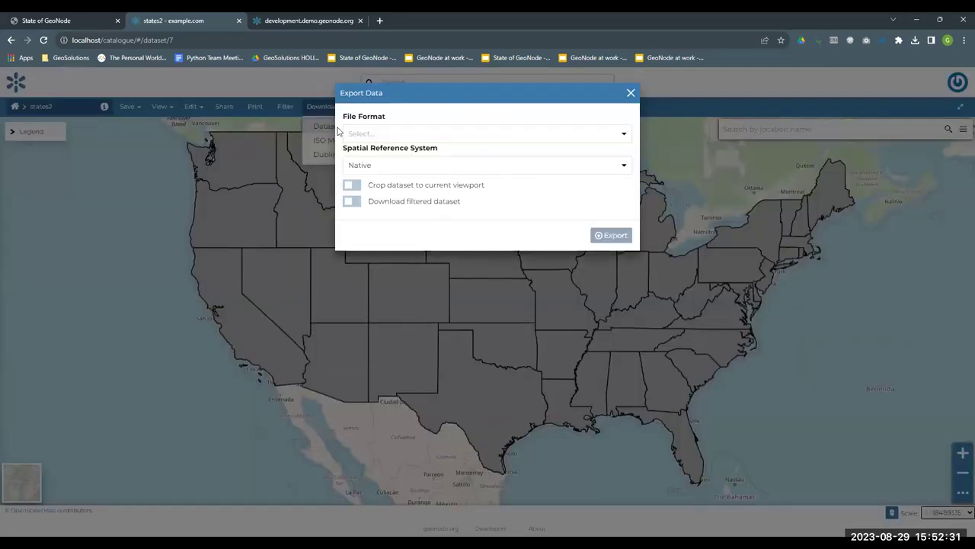
click(422, 135)
scroll(439, 215, down, 1)
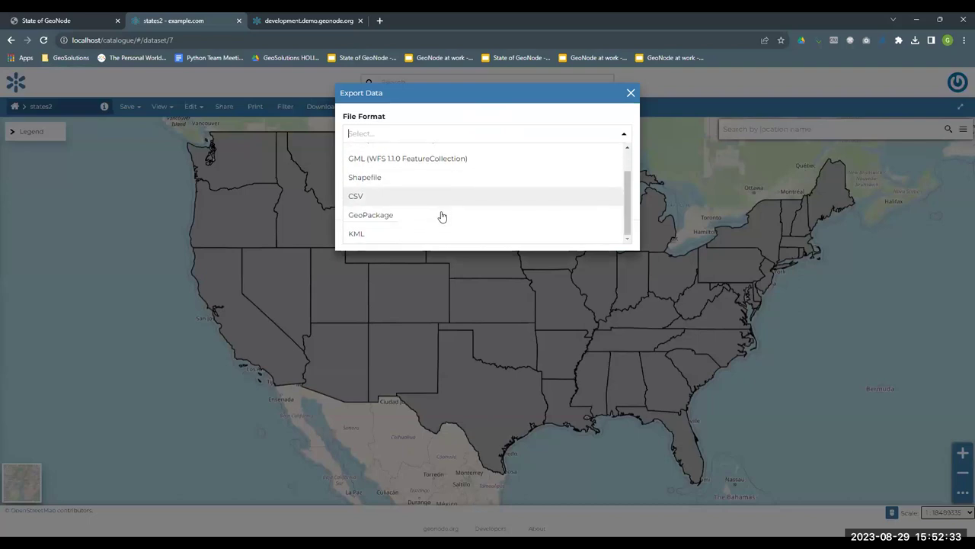
scroll(440, 216, up, 1)
scroll(439, 190, down, 1)
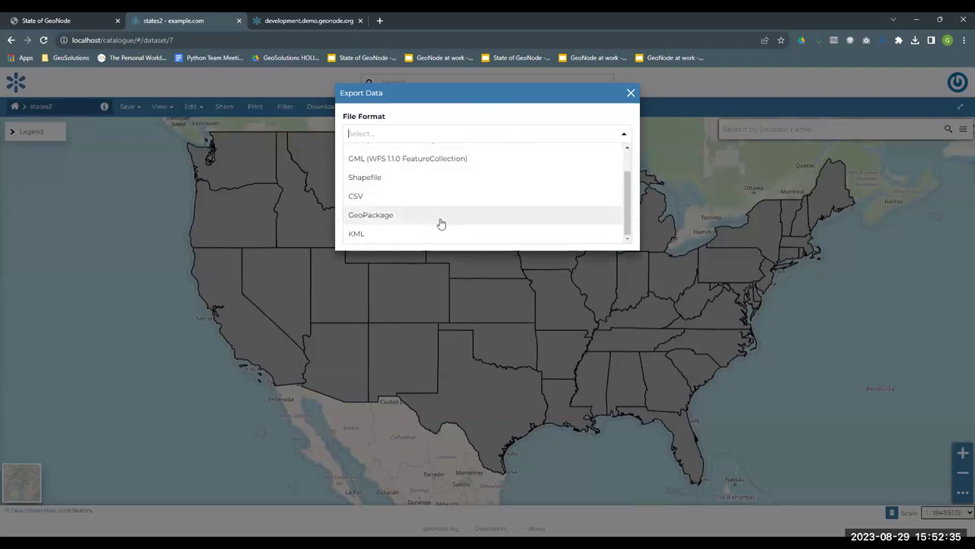
click(485, 92)
click(462, 131)
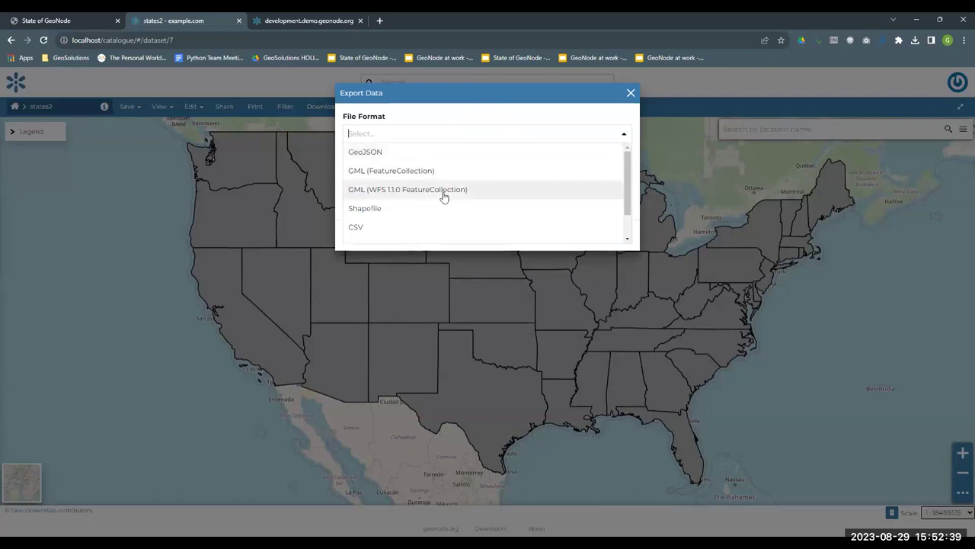
scroll(420, 192, down, 1)
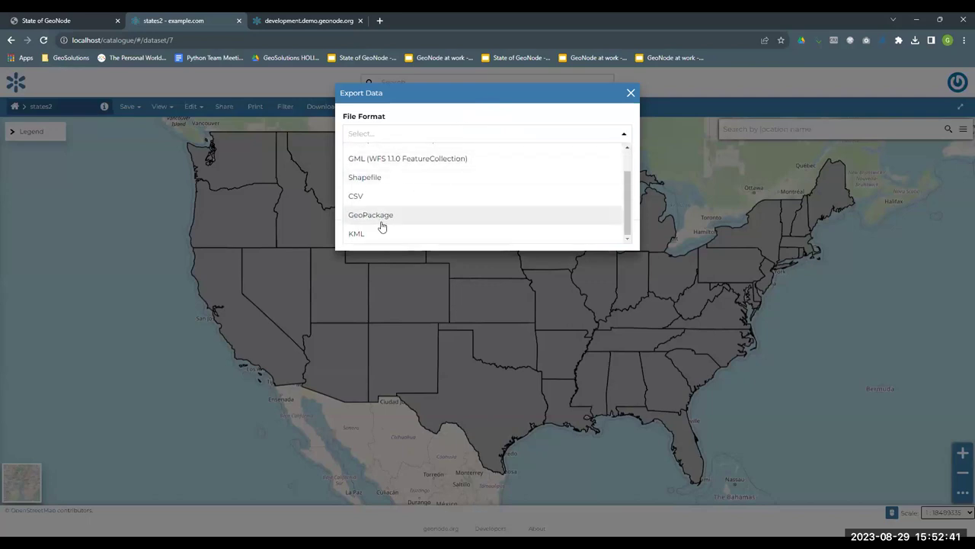
click(386, 216)
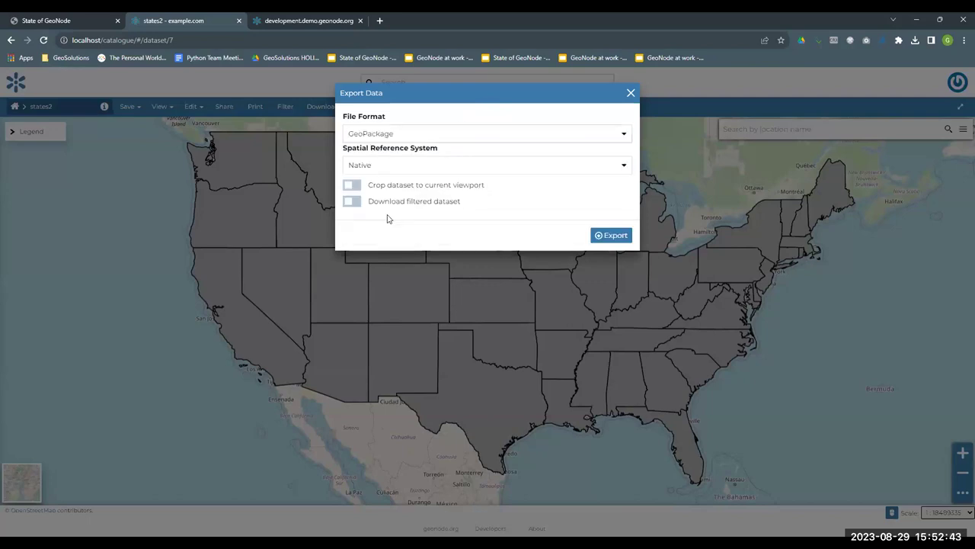
- Keep Native as the reference system, try the viewport crop option, and close the export dialog
click(410, 164)
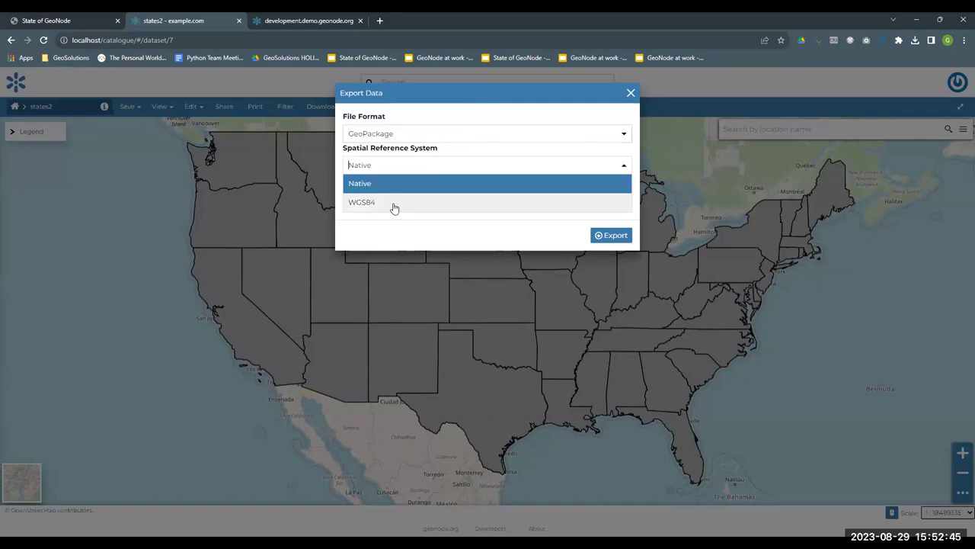
click(398, 183)
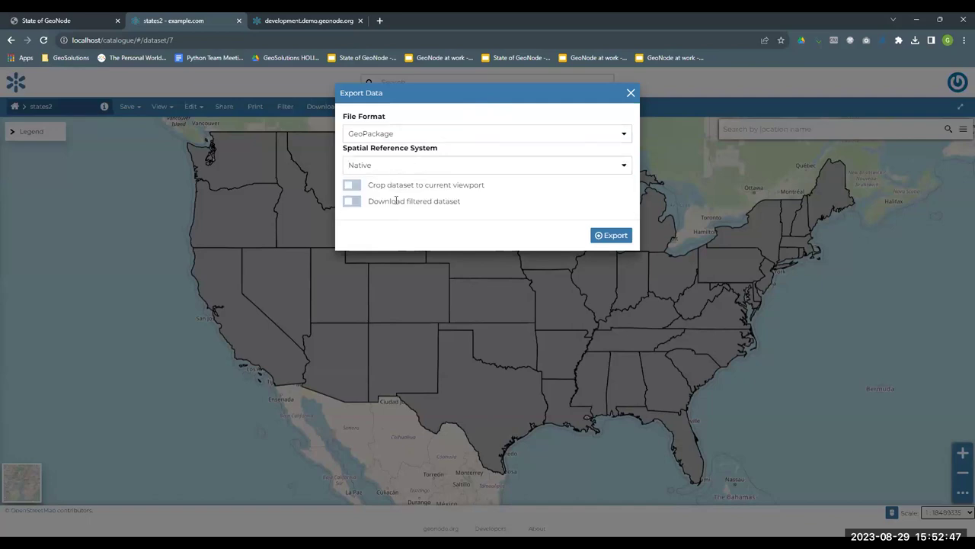
click(353, 186)
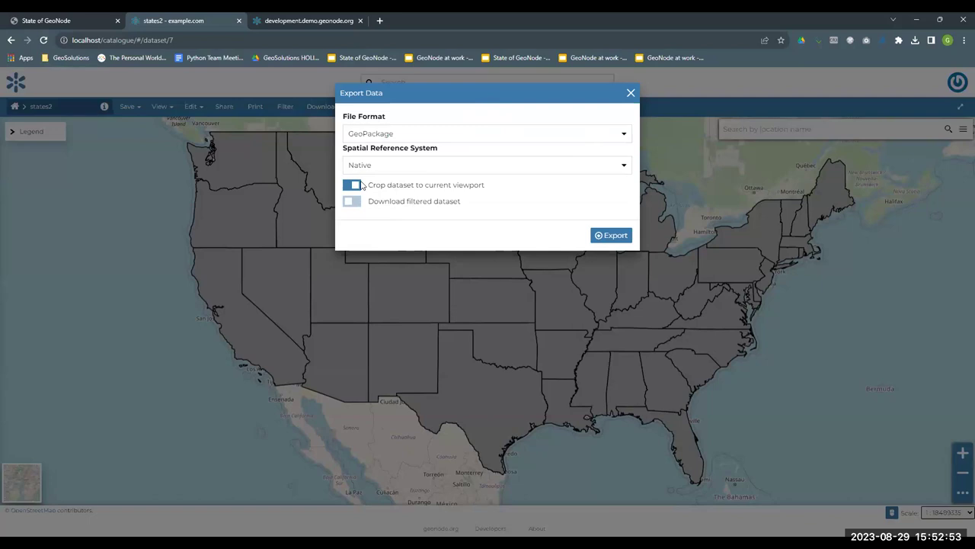
click(350, 186)
click(632, 94)
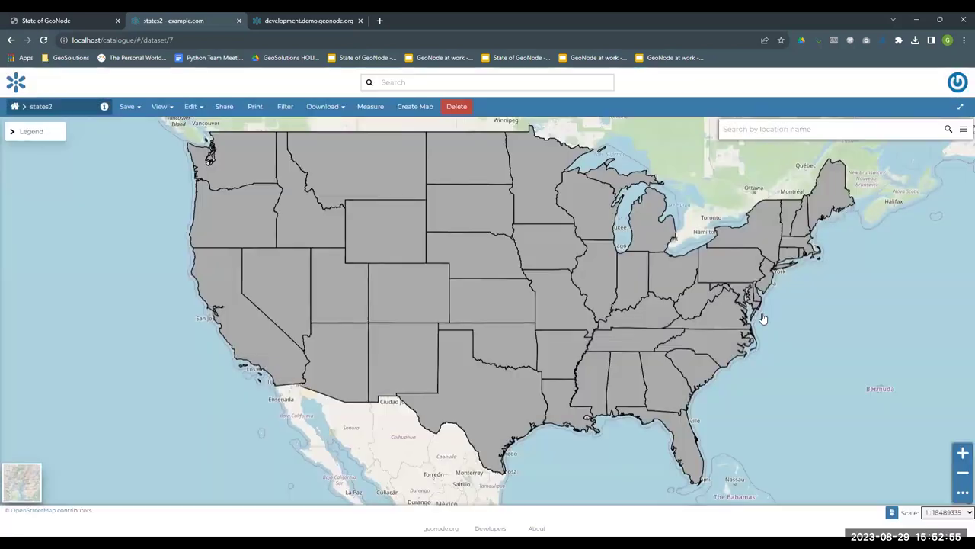
- Zoom in on West Virginia and reopen the export with Crop dataset to current viewport enabled
scroll(762, 313, up, 1)
scroll(653, 289, up, 1)
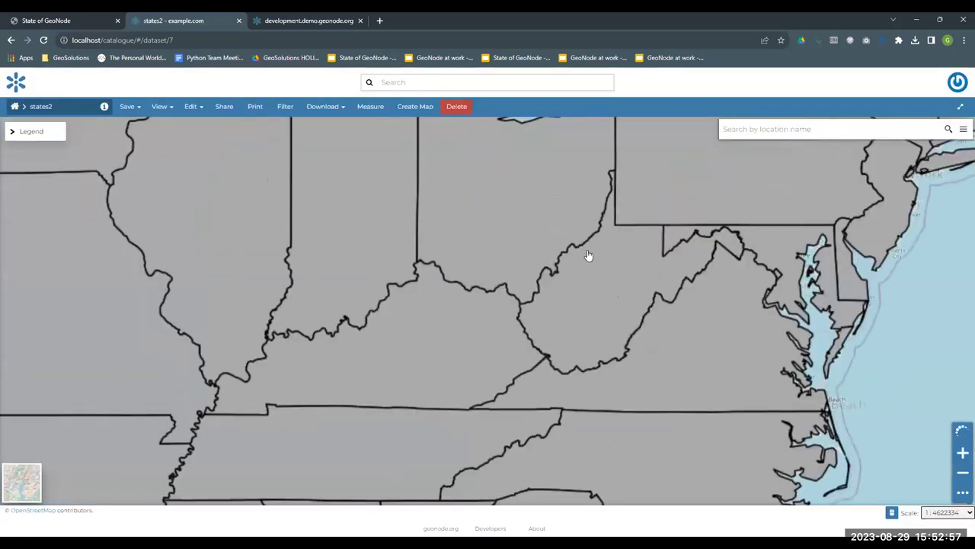
click(322, 108)
click(326, 126)
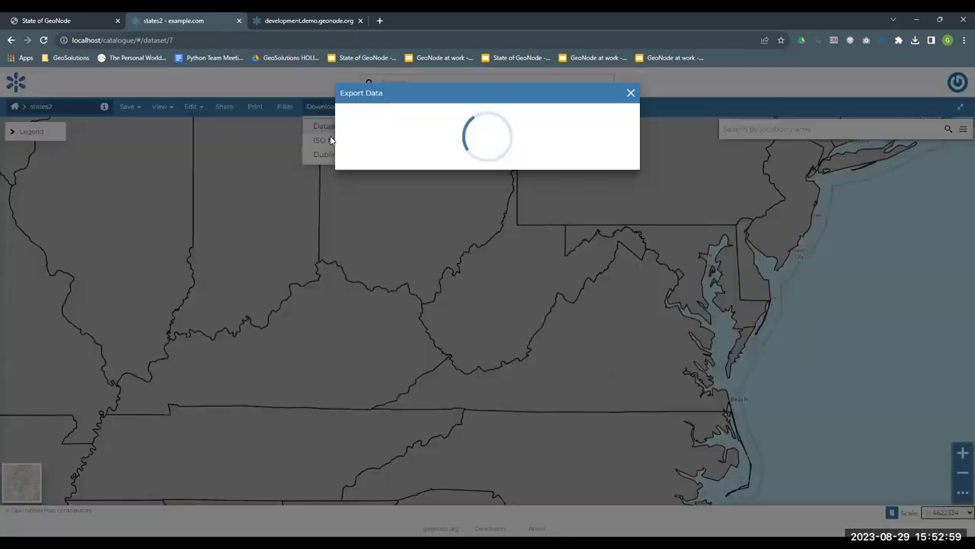
click(351, 185)
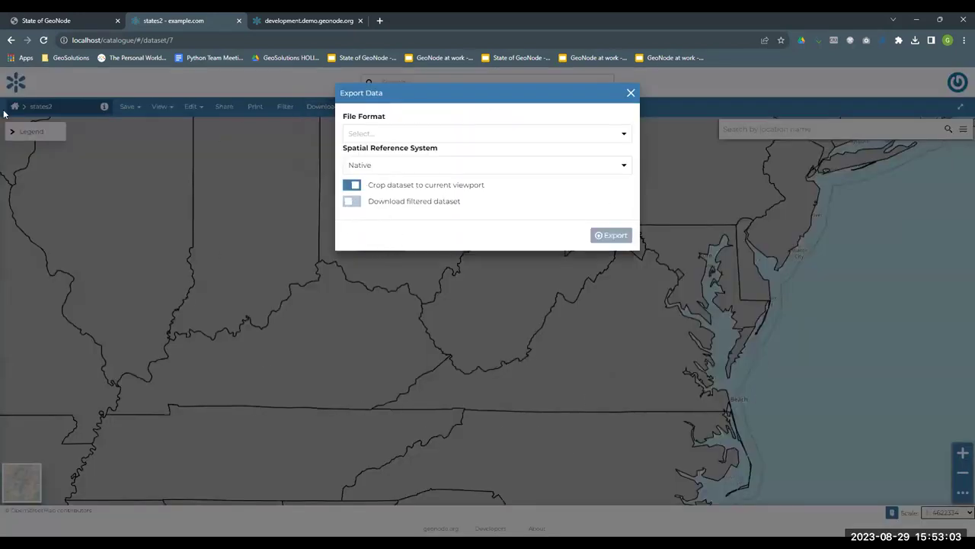
- Turn the viewport crop off, close the export, and recentre the map on the whole US
click(351, 186)
click(526, 263)
scroll(366, 296, down, 1)
drag(435, 298, 468, 337)
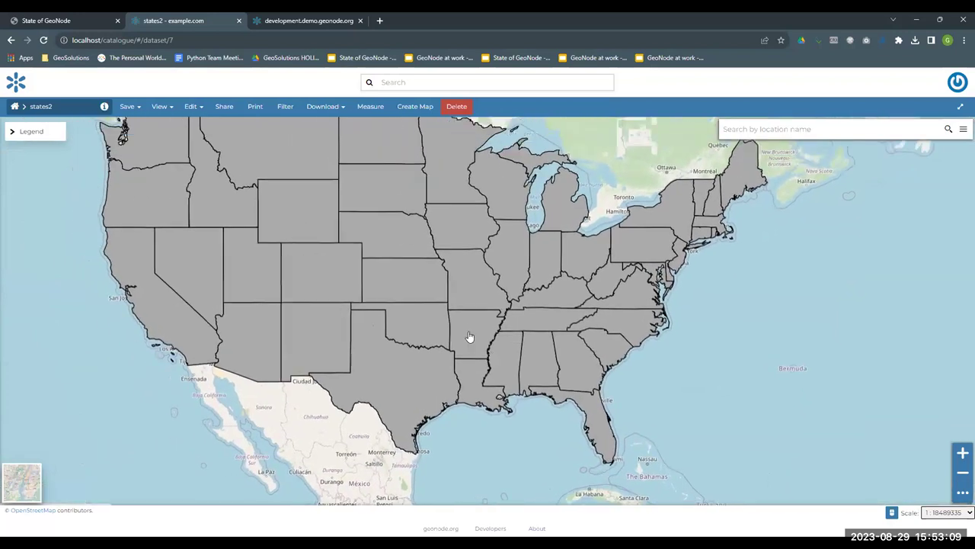
- Open the filter panel and try 'Download filtered dataset' in Export Data without exporting
click(287, 108)
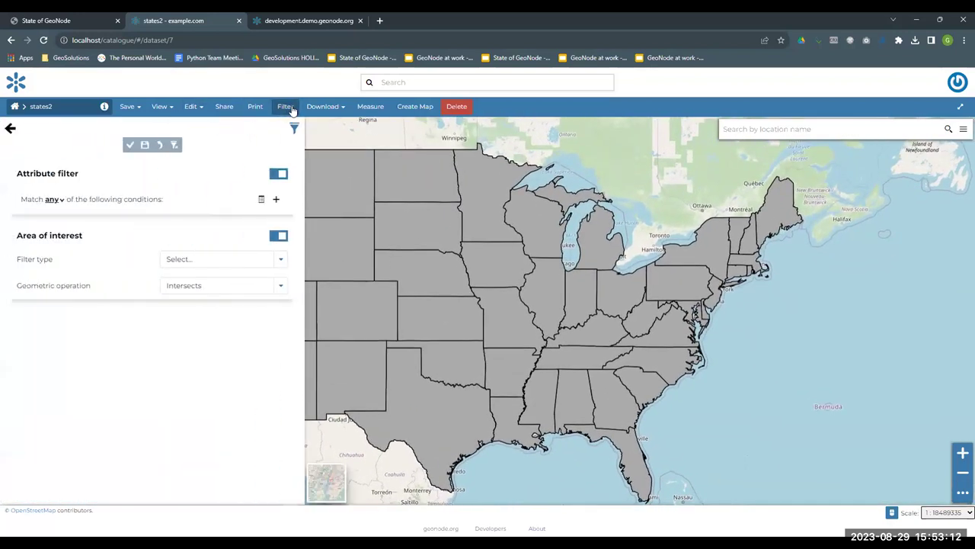
click(334, 113)
click(333, 126)
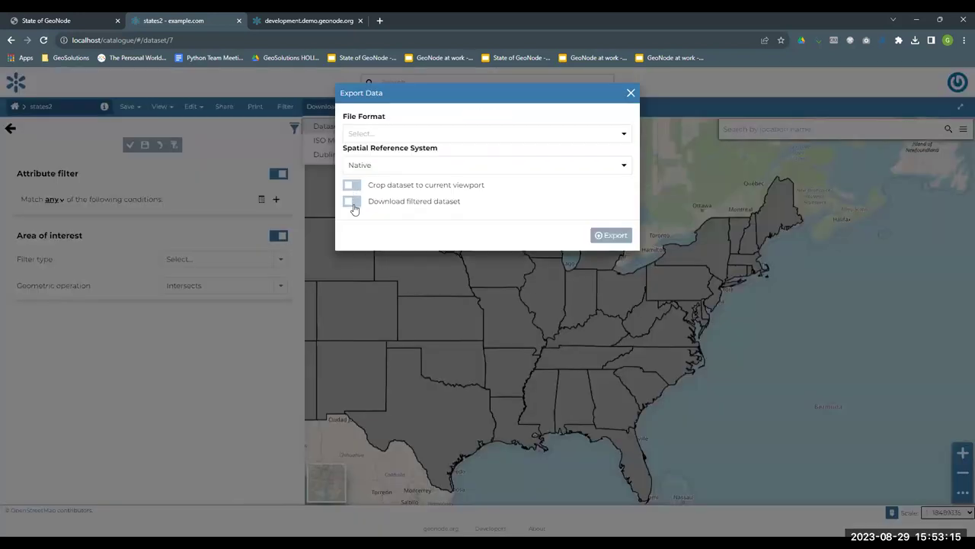
click(352, 201)
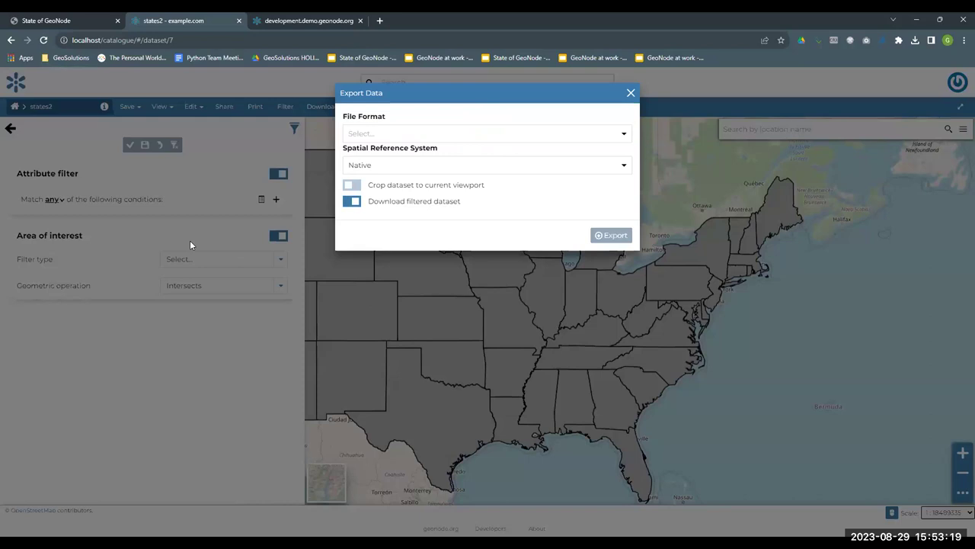
click(631, 93)
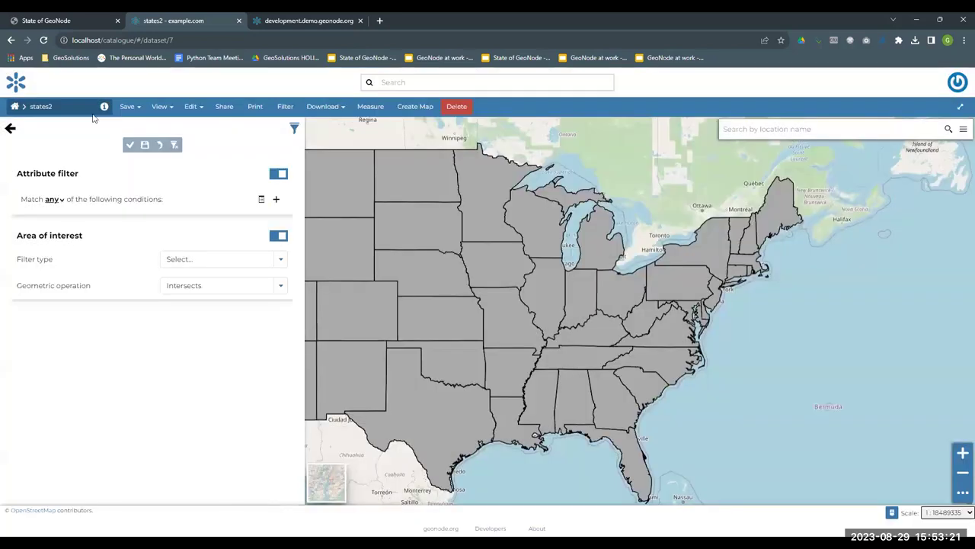
- Close the filter panel to show the full map and return to the catalogue home page
click(9, 128)
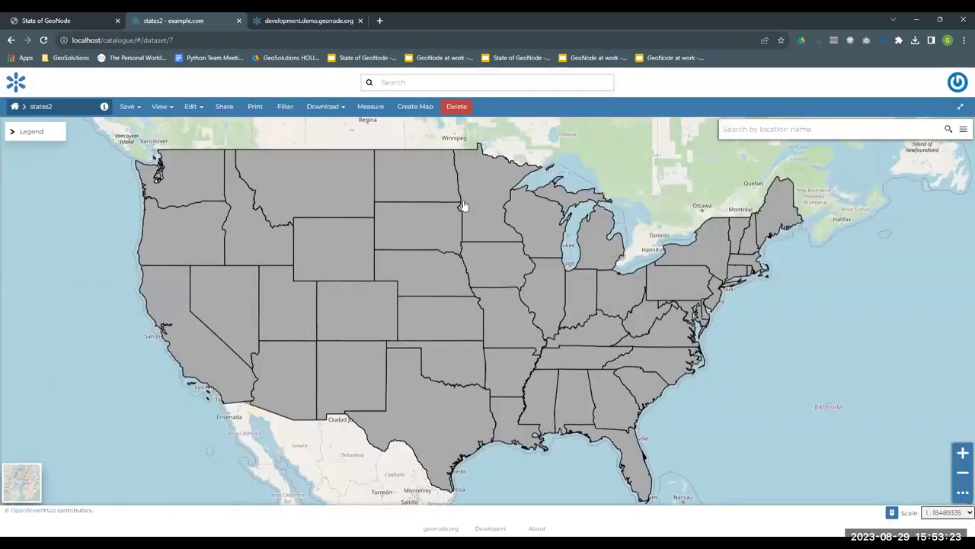
drag(398, 307, 398, 286)
drag(301, 156, 309, 185)
click(13, 109)
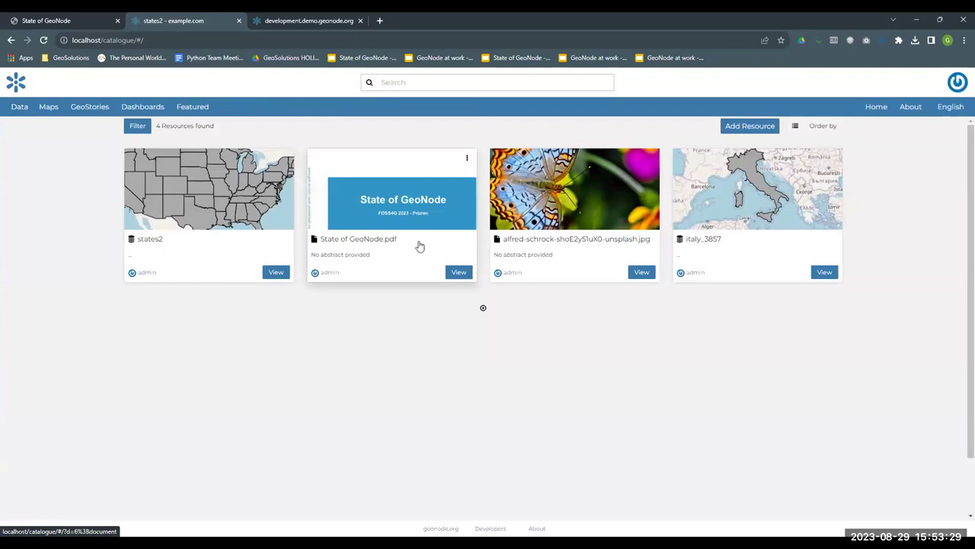
- Open the butterfly photo's metadata editor and browse the wizard steps
click(641, 272)
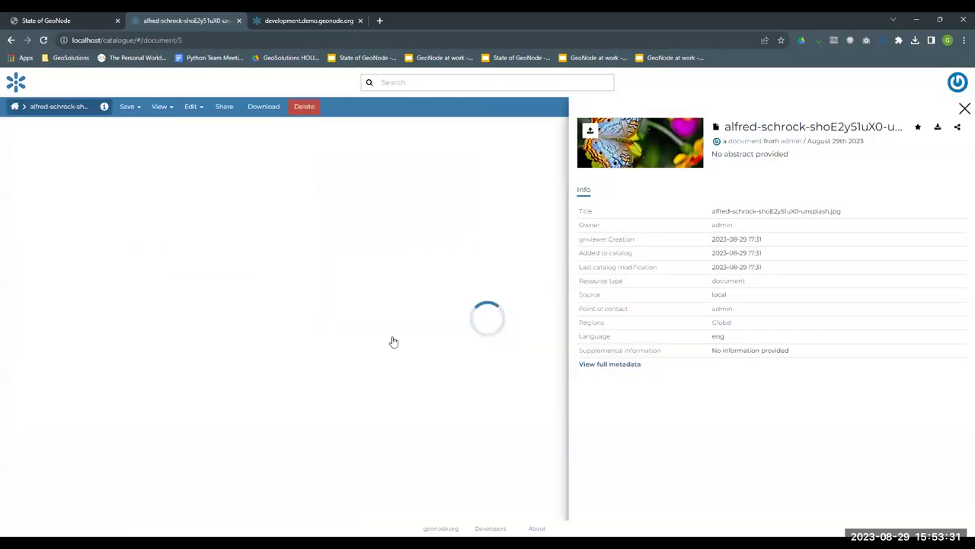
click(194, 107)
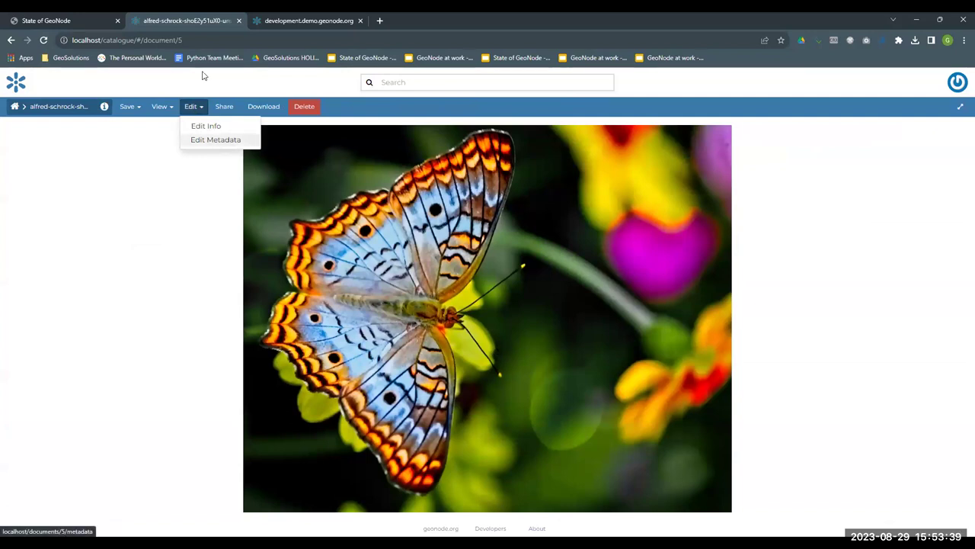
click(205, 141)
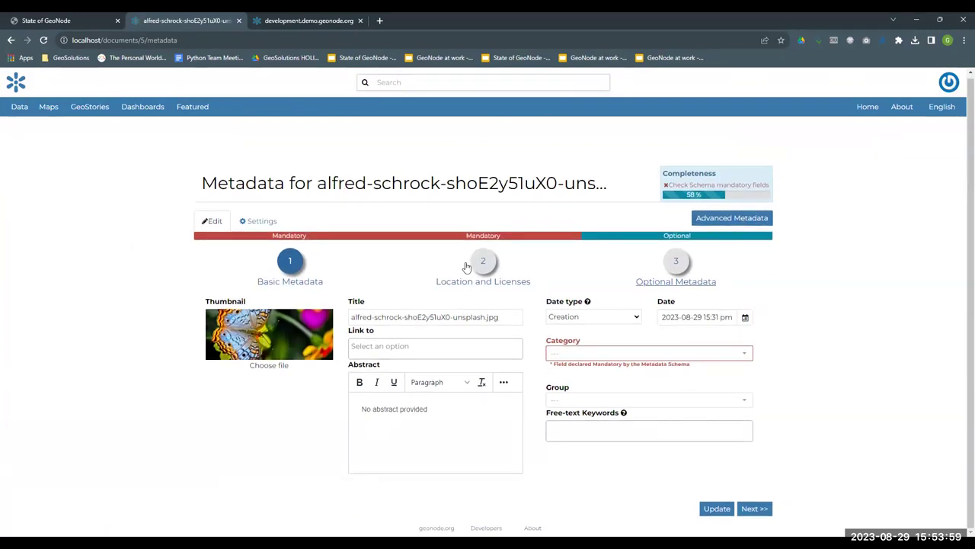
click(527, 288)
click(681, 288)
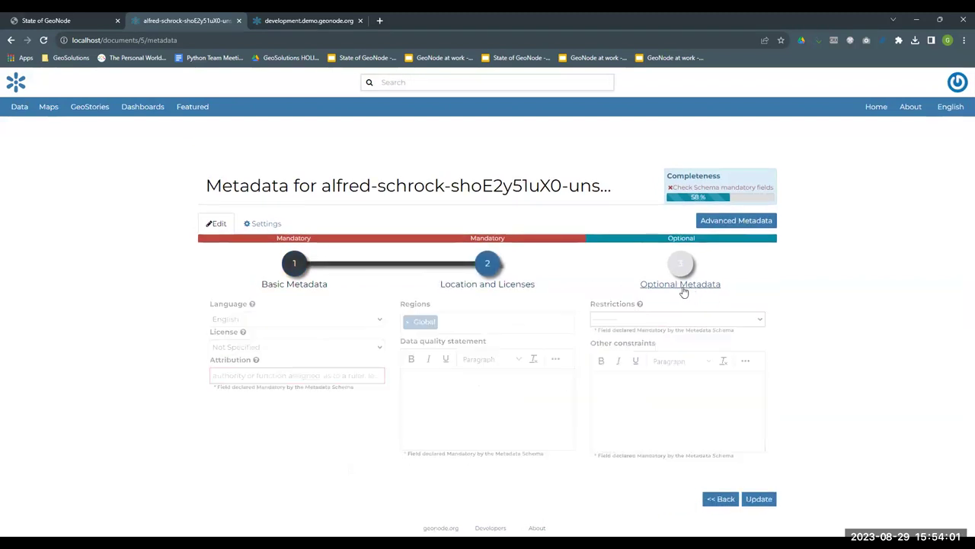
click(307, 288)
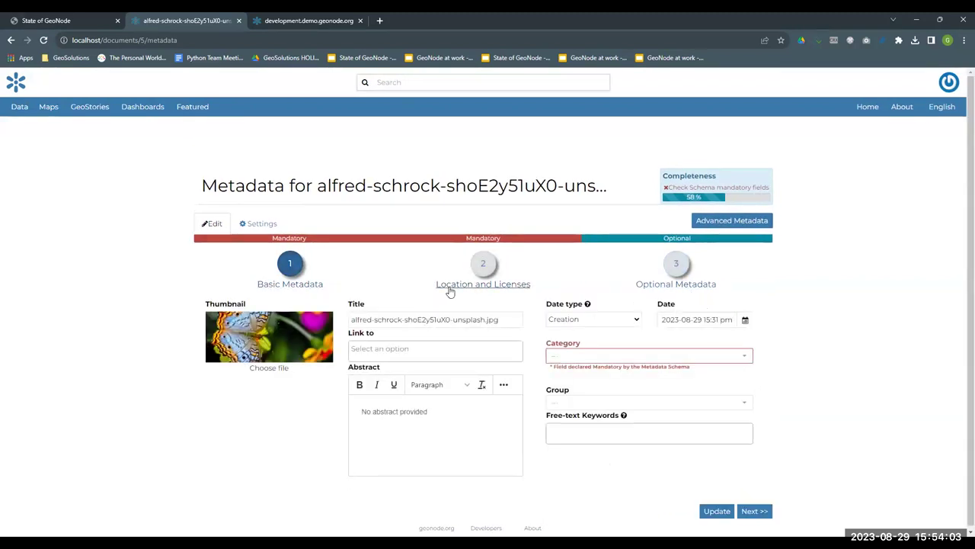
click(472, 287)
click(681, 288)
click(315, 286)
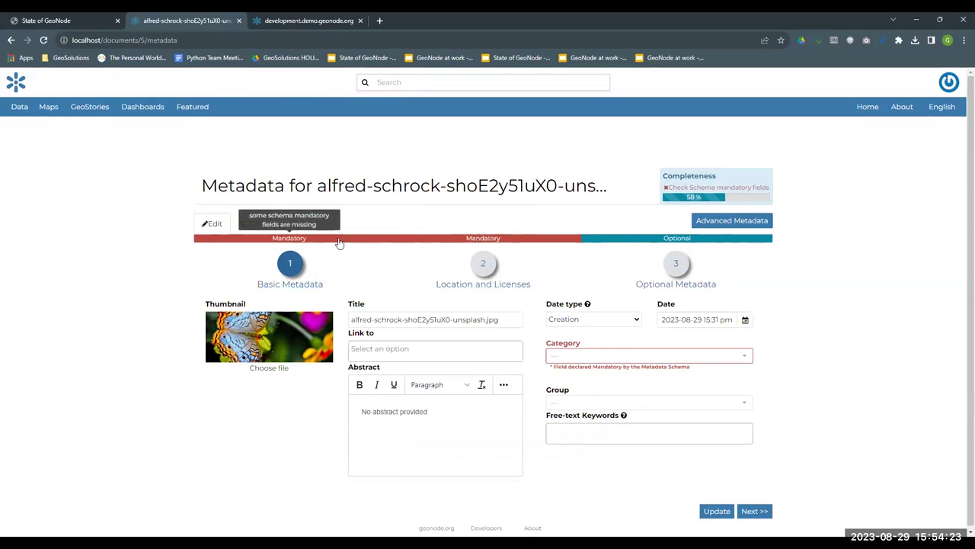
- Set the restriction to financial-benefit rights and Attribution to 'me'
click(499, 288)
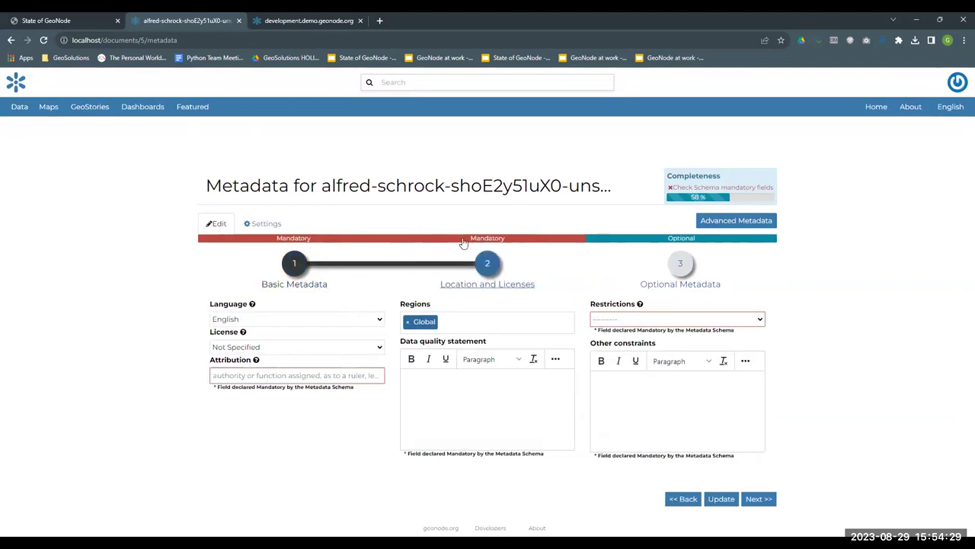
click(651, 320)
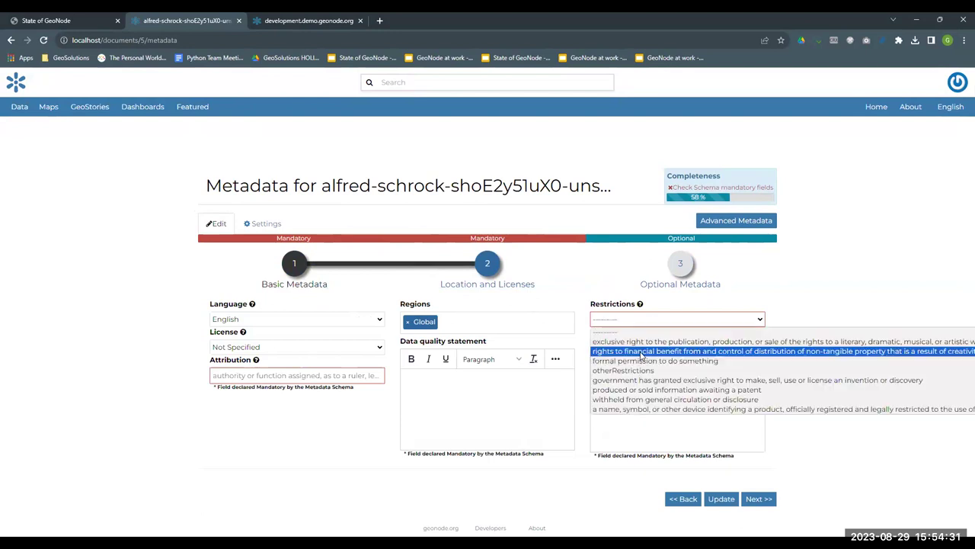
click(642, 352)
click(292, 377)
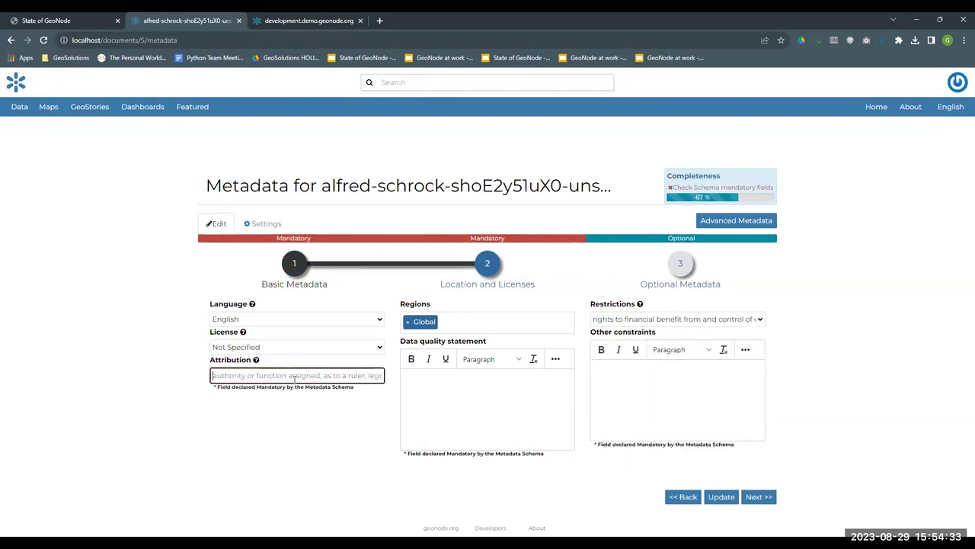
text(me)
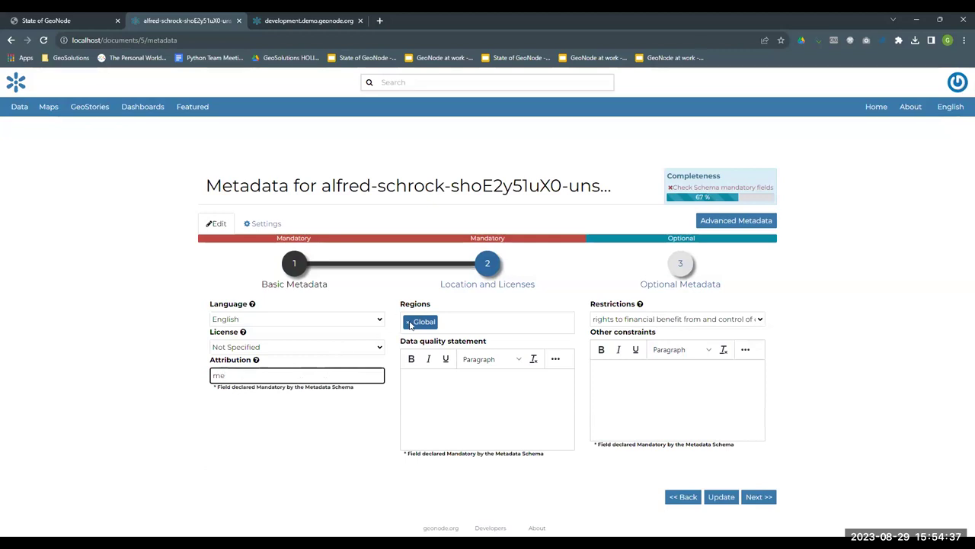
- Set the Category to Society, leaving the data quality statement unchanged
click(303, 285)
click(624, 355)
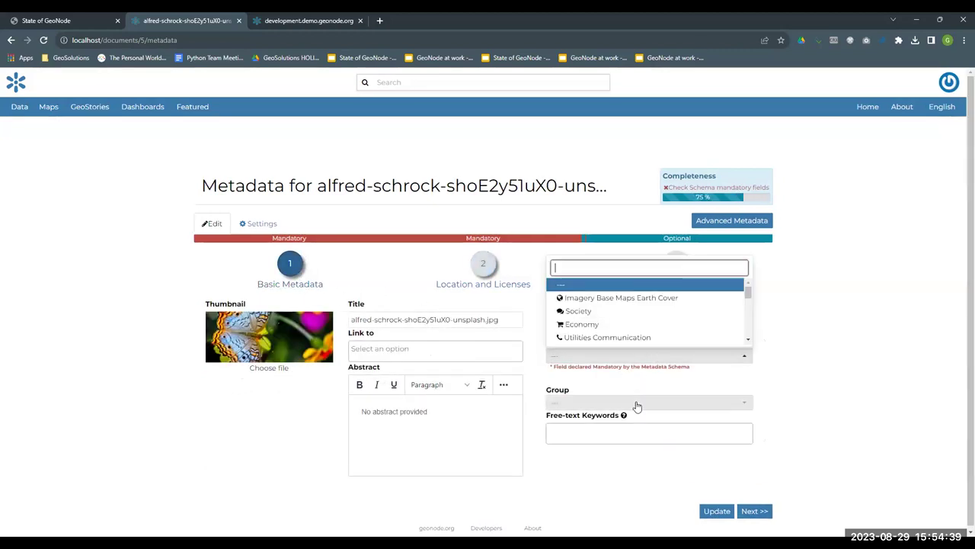
click(624, 312)
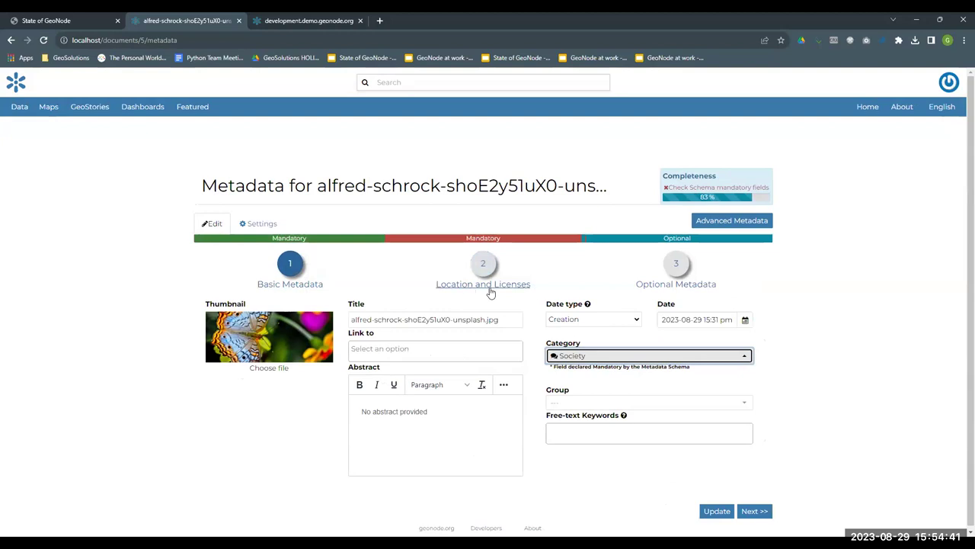
click(496, 288)
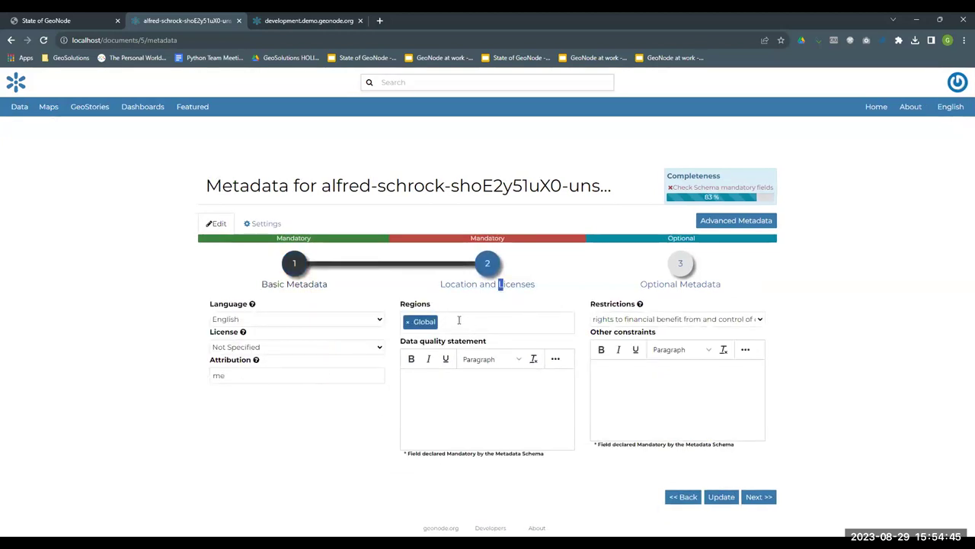
click(564, 399)
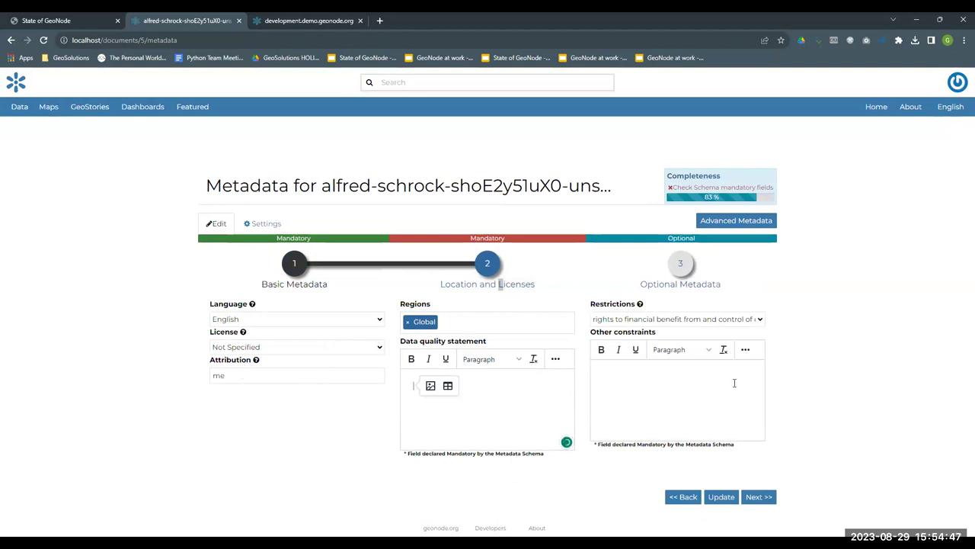
click(264, 421)
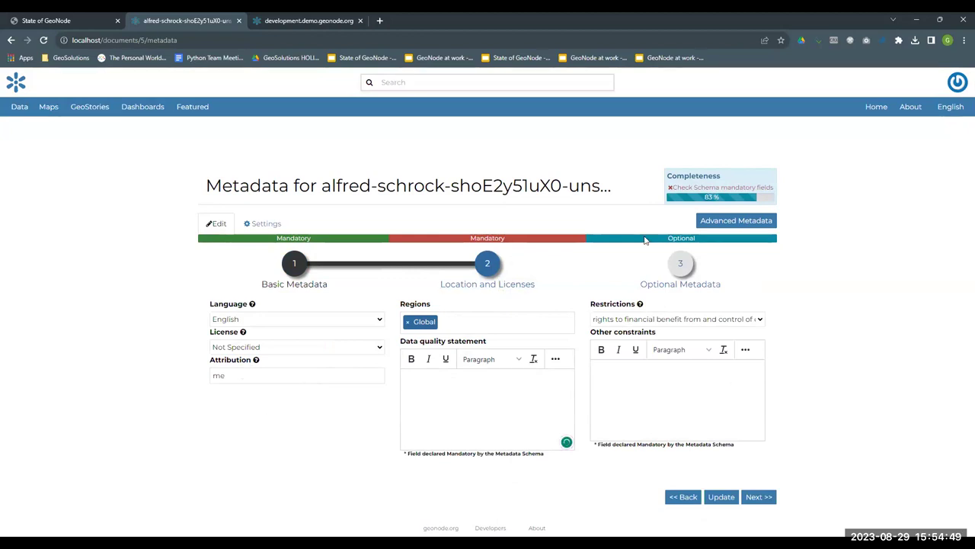
click(674, 282)
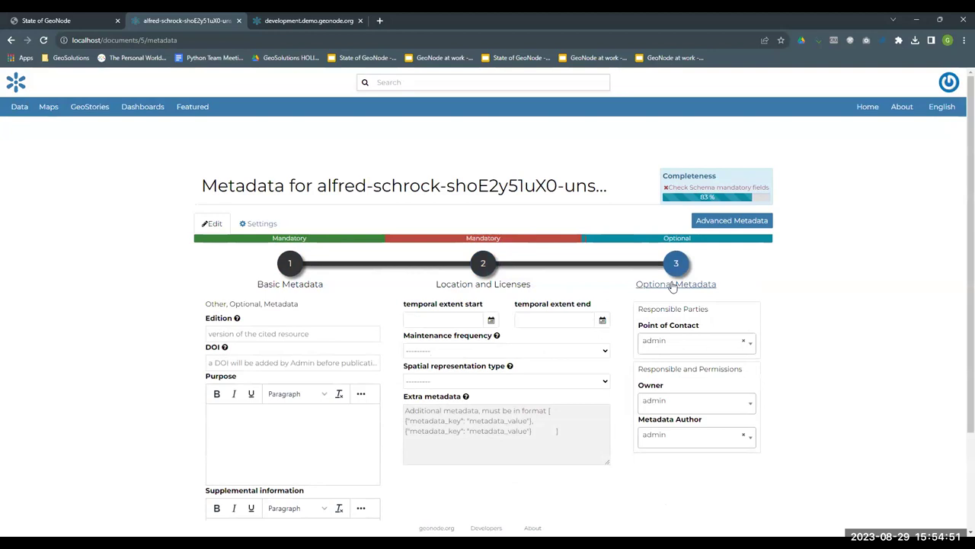
scroll(830, 296, down, 2)
scroll(833, 296, up, 1)
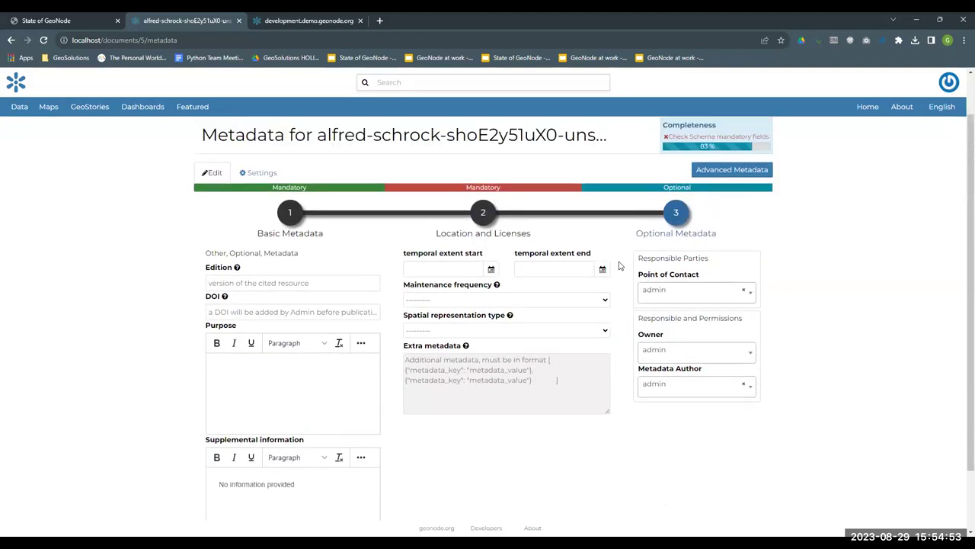
click(281, 234)
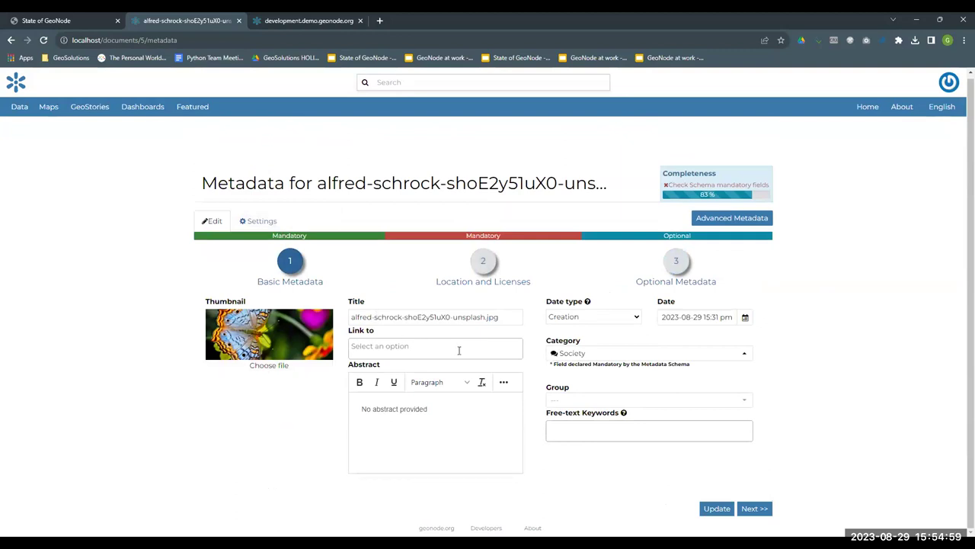
click(456, 414)
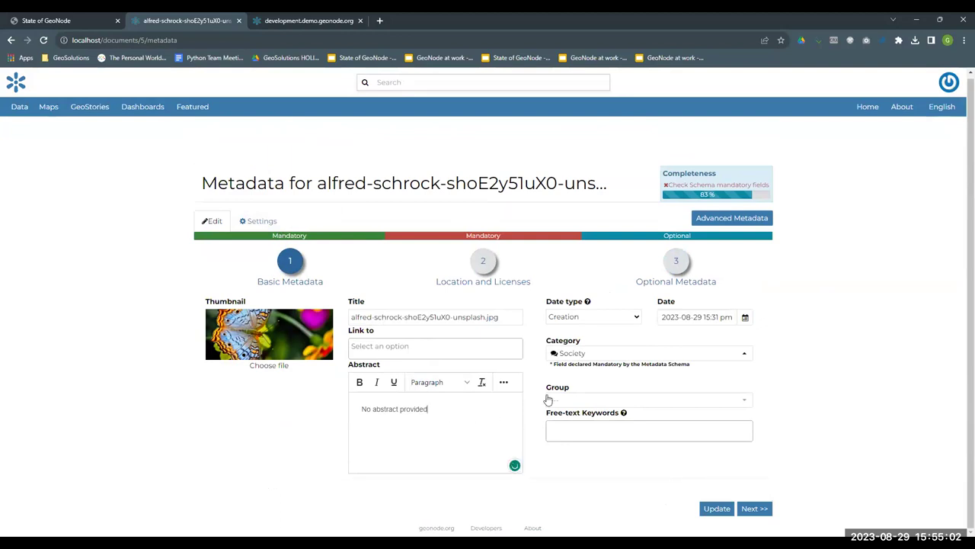
click(590, 319)
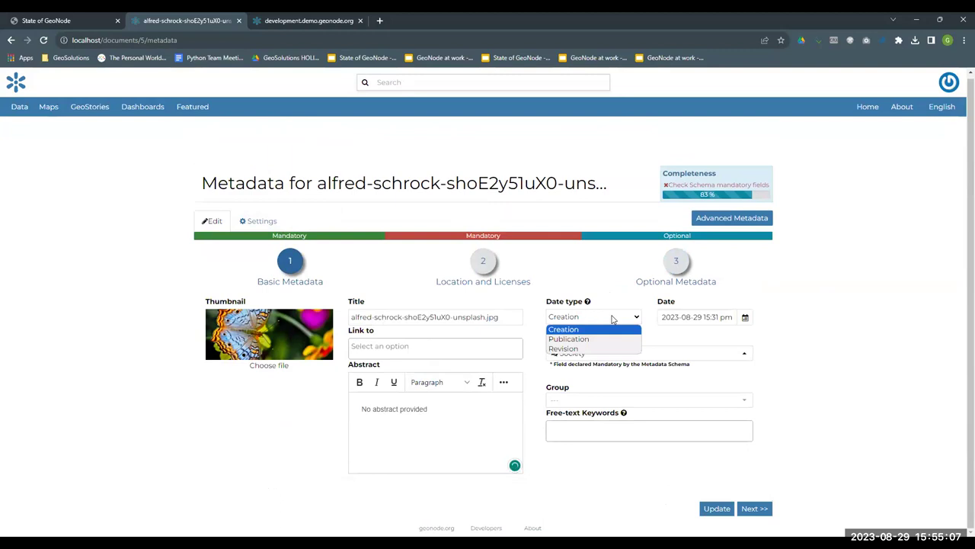
click(612, 316)
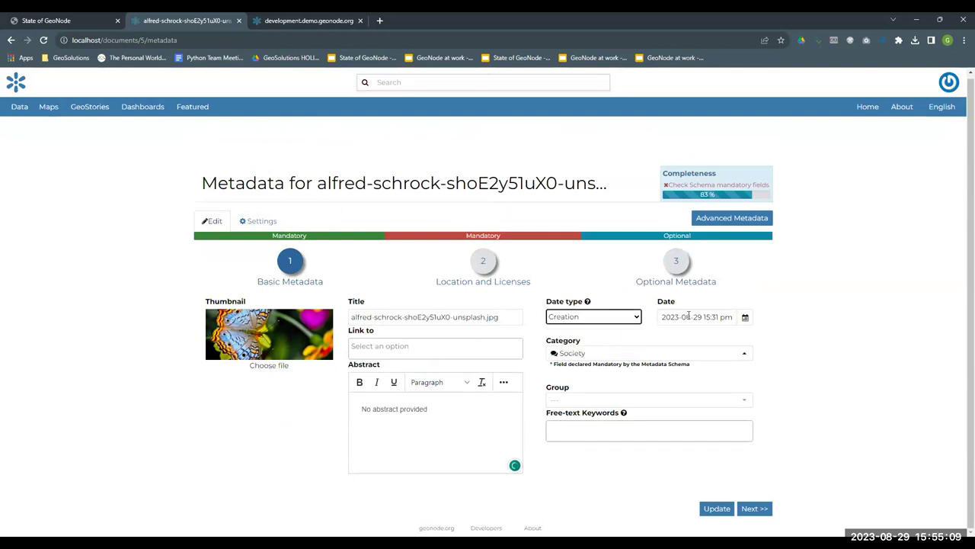
click(623, 320)
click(856, 318)
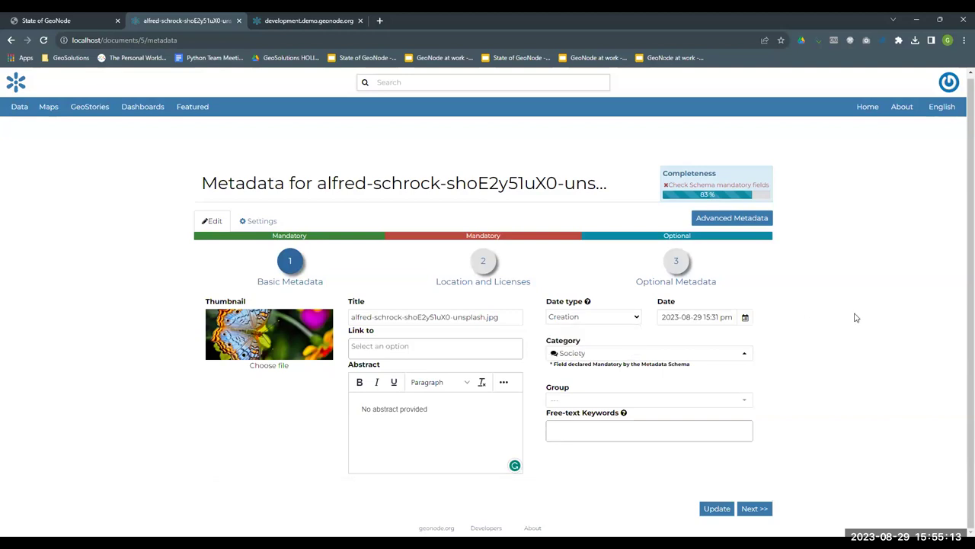
click(713, 354)
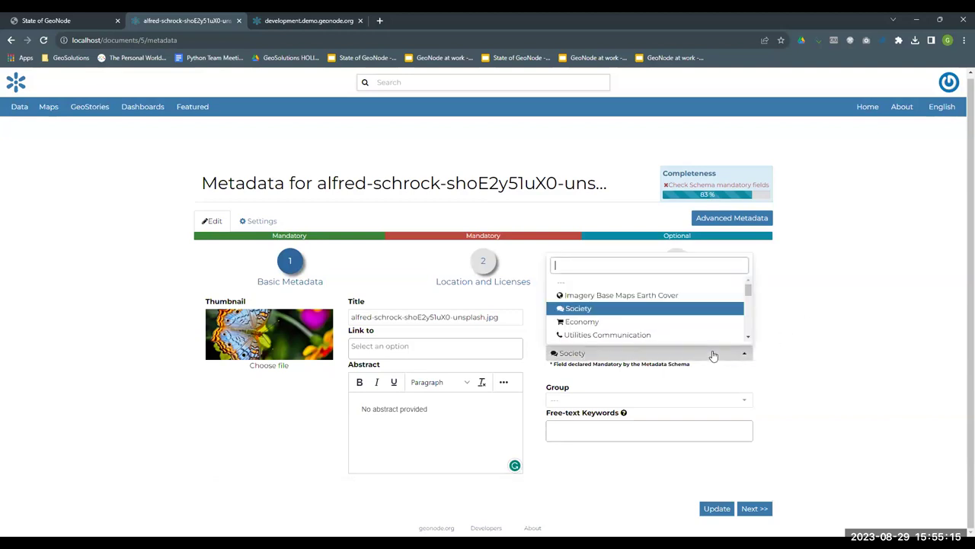
scroll(712, 320, down, 10)
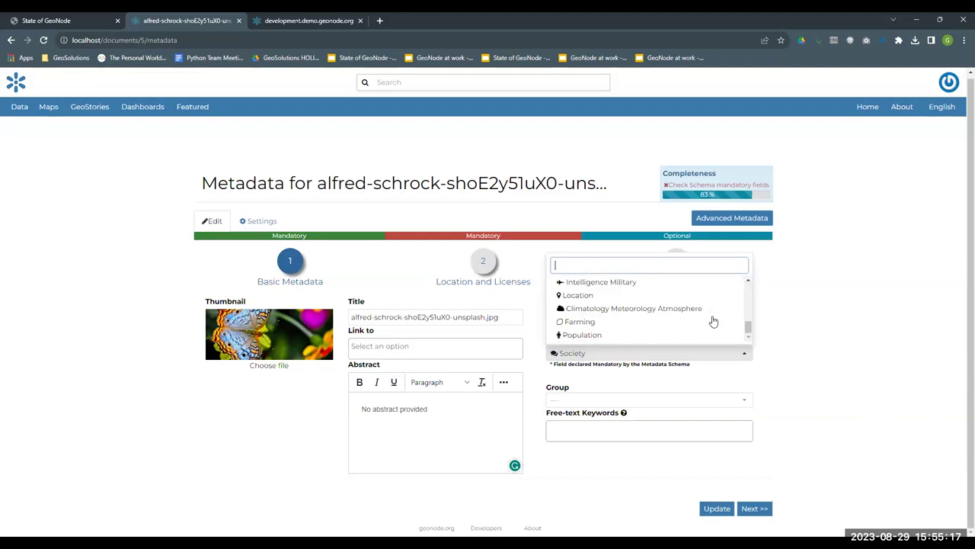
scroll(714, 322, up, 10)
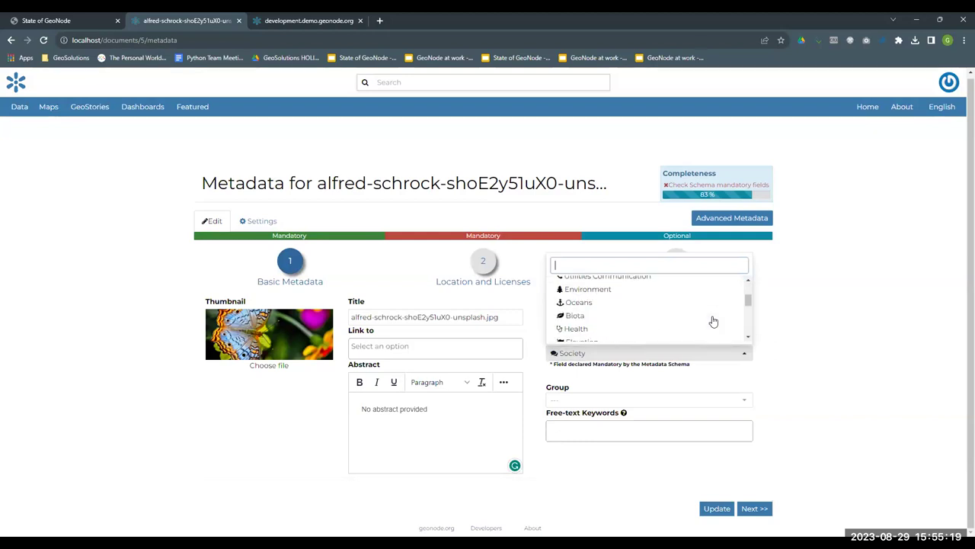
scroll(712, 320, up, 3)
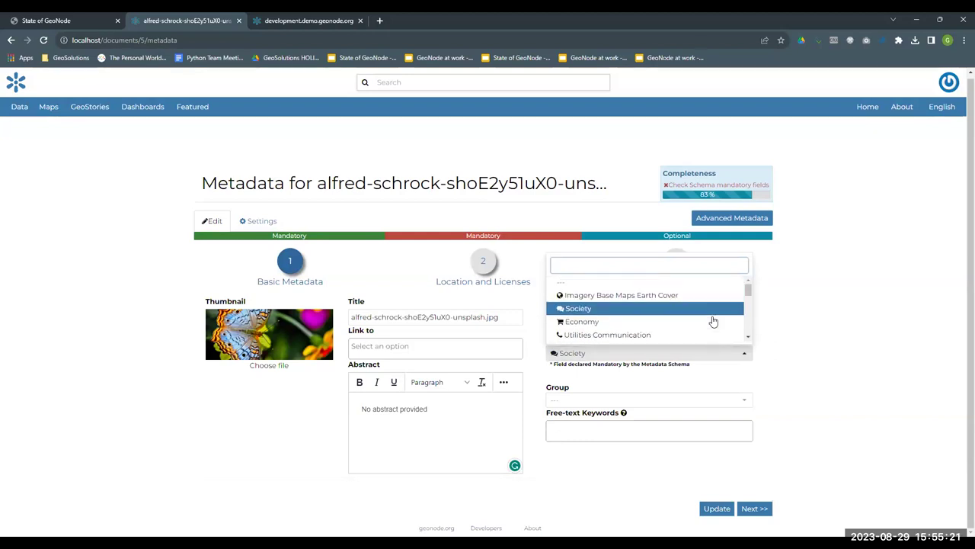
click(884, 310)
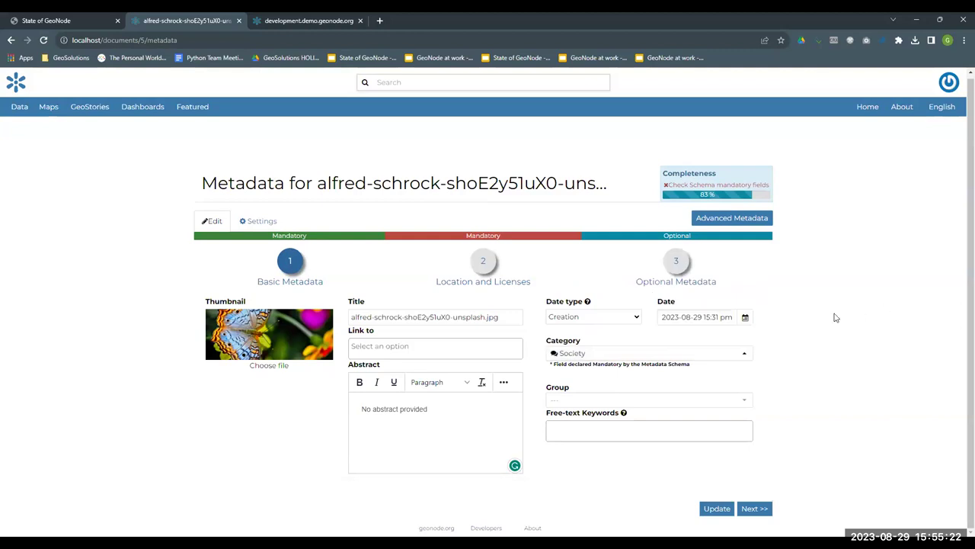
click(676, 399)
click(676, 399)
click(842, 367)
click(701, 429)
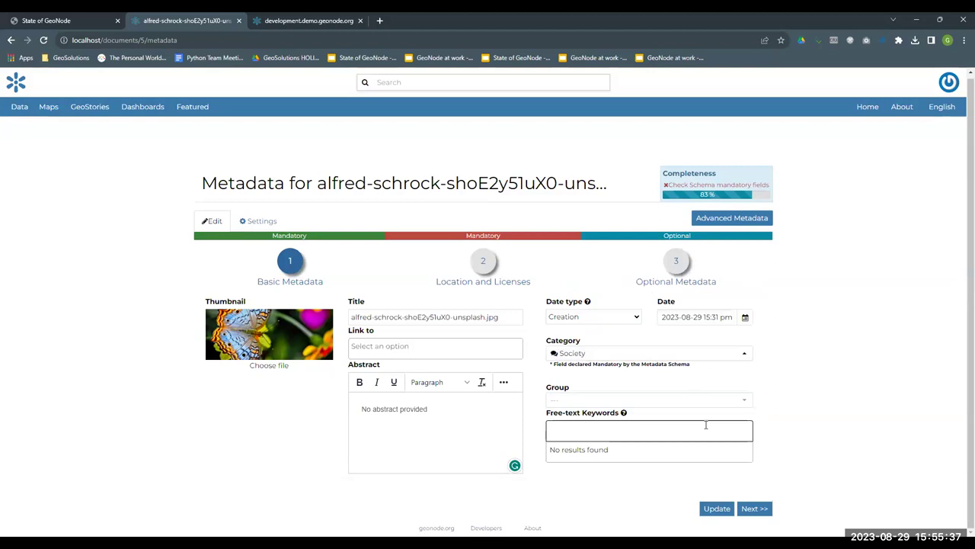
- Add the free-text keyword 'image' and advance through Location and Licenses to Optional Metadata
text(image)
click(717, 451)
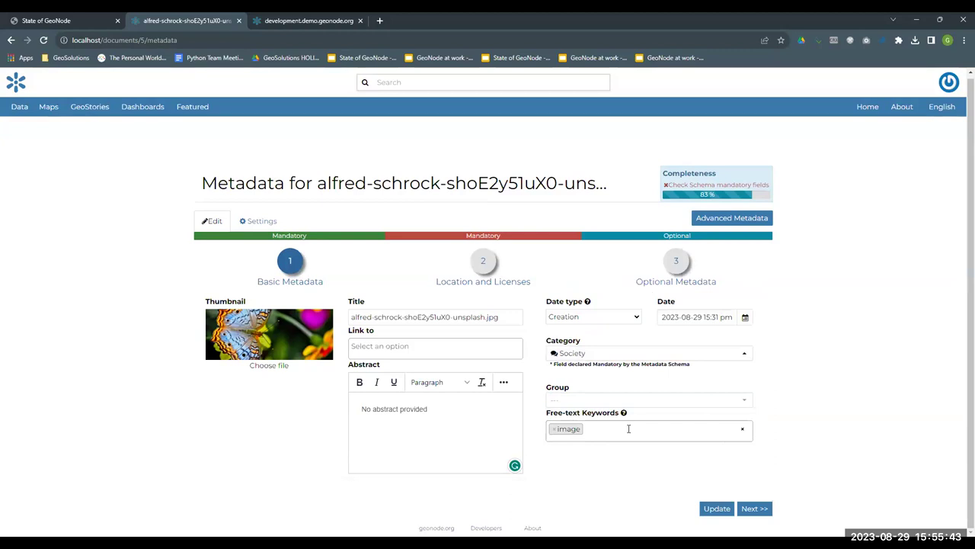
click(496, 283)
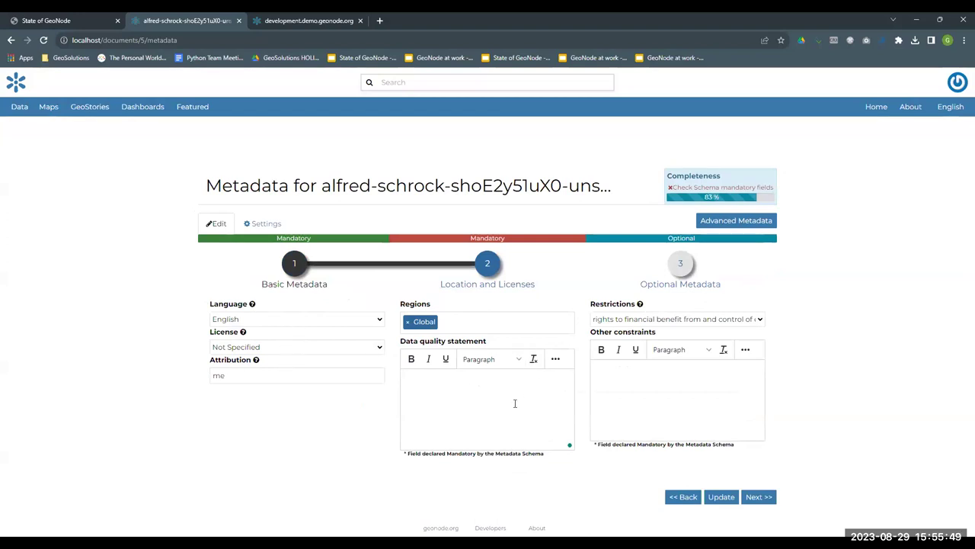
click(479, 409)
click(689, 385)
click(551, 385)
click(699, 377)
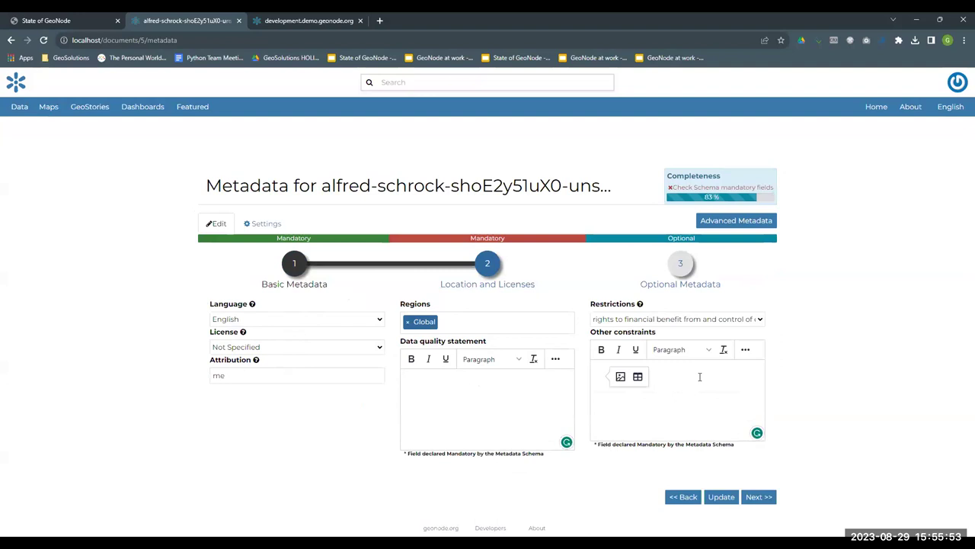
click(676, 283)
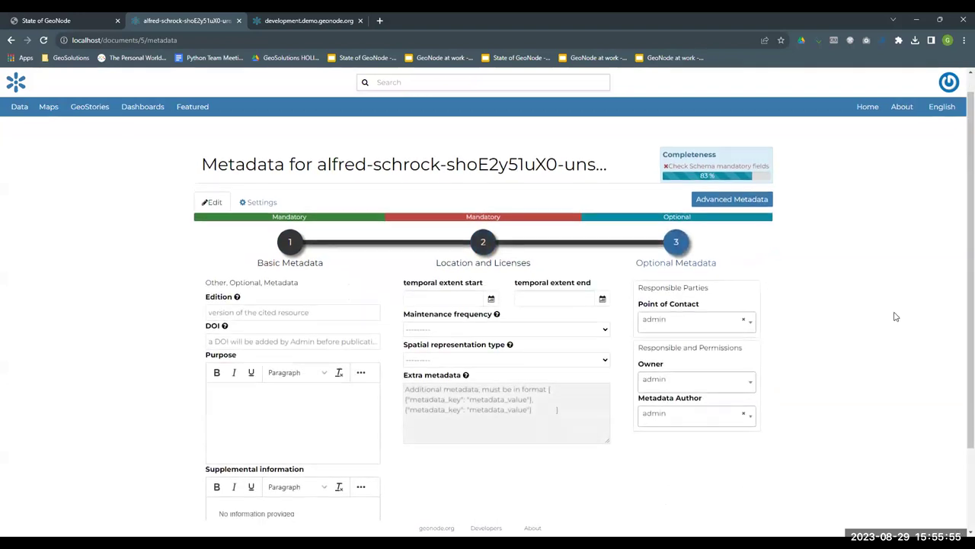
- Leave Purpose, Supplemental information, DOI and spatial representation type unchanged, then save with Update
scroll(391, 342, down, 2)
click(330, 336)
click(302, 432)
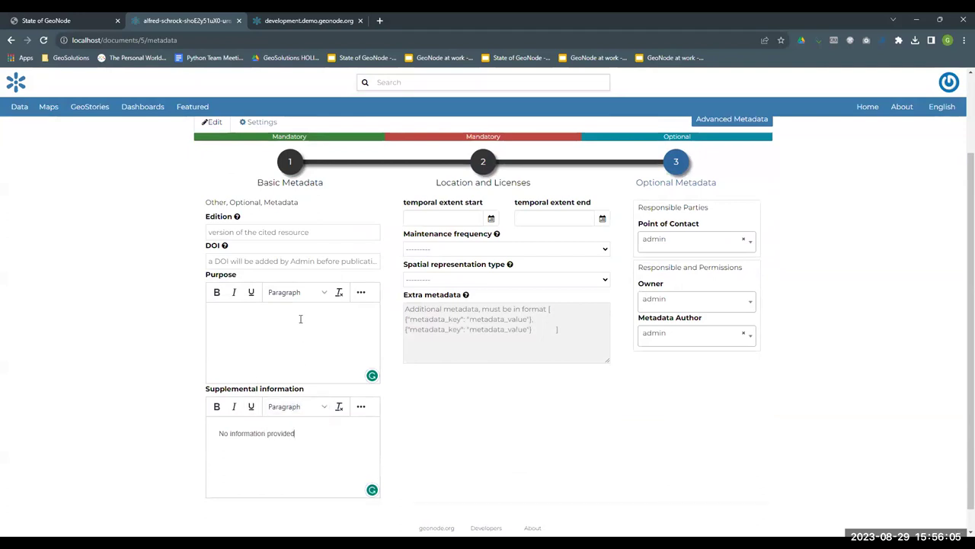
click(243, 263)
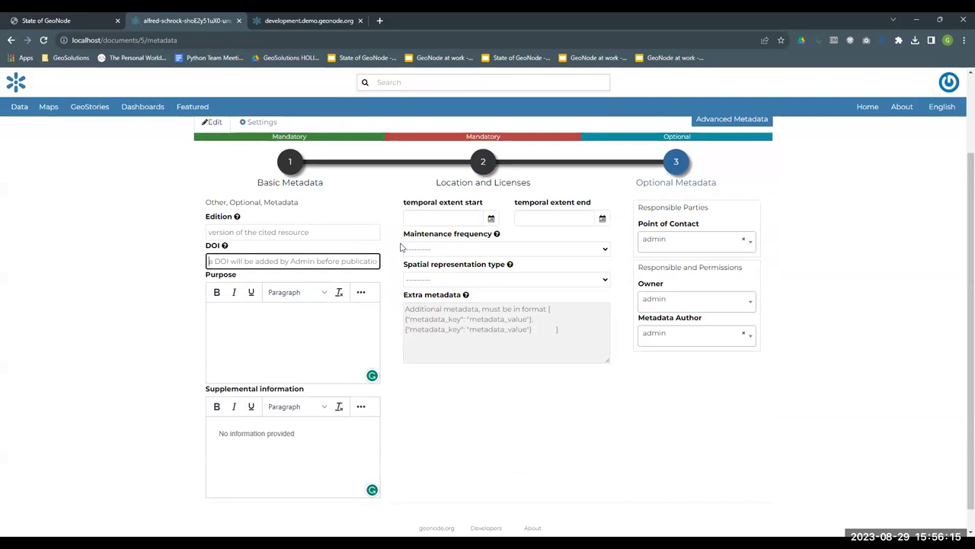
click(527, 279)
click(527, 279)
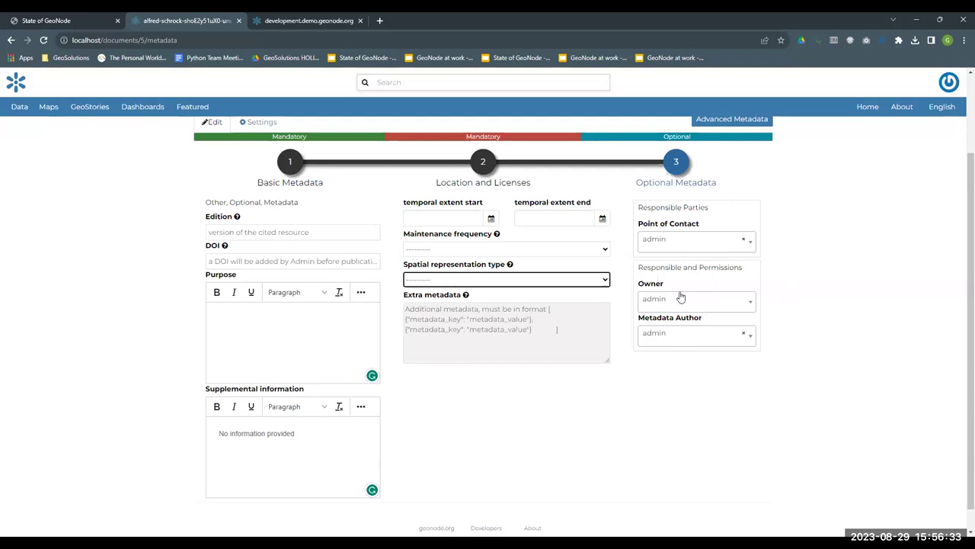
click(849, 310)
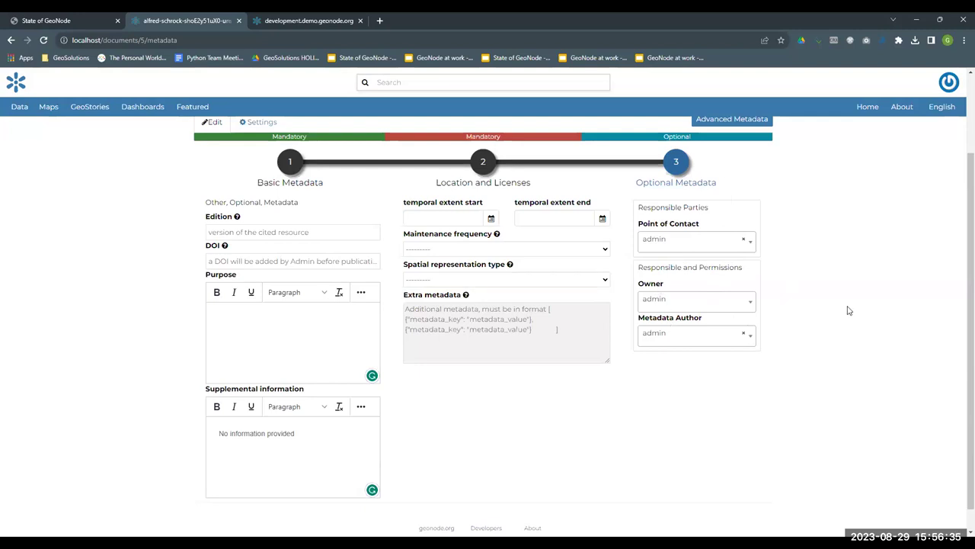
scroll(513, 367, up, 1)
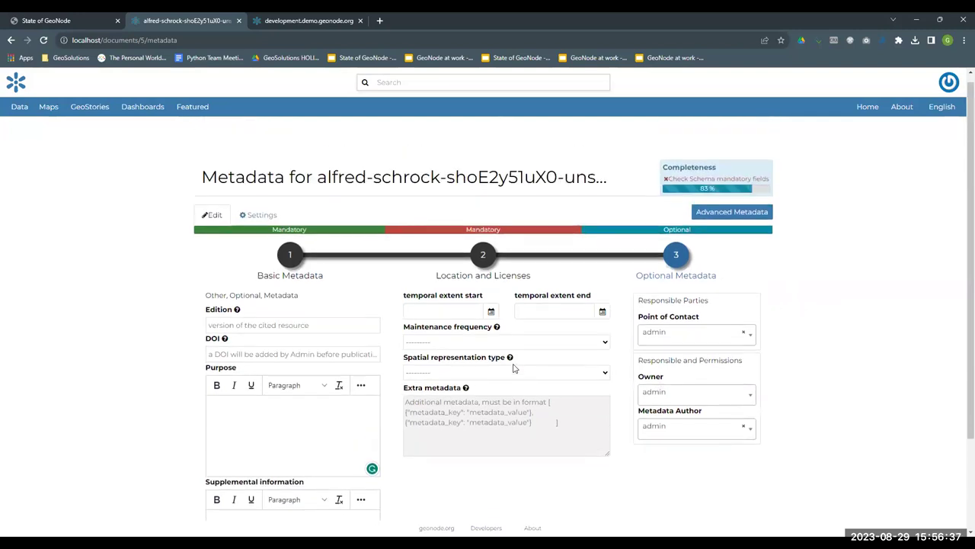
scroll(515, 368, down, 1)
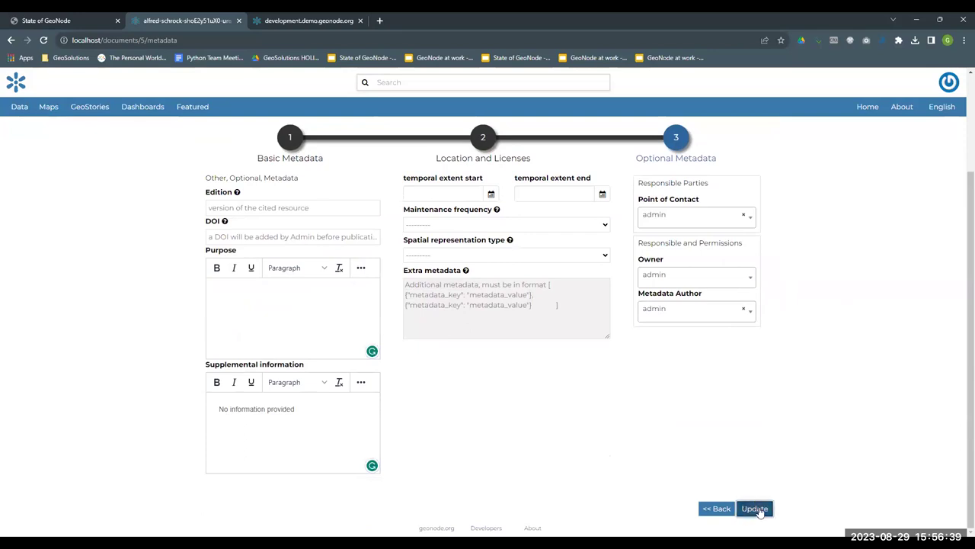
click(754, 508)
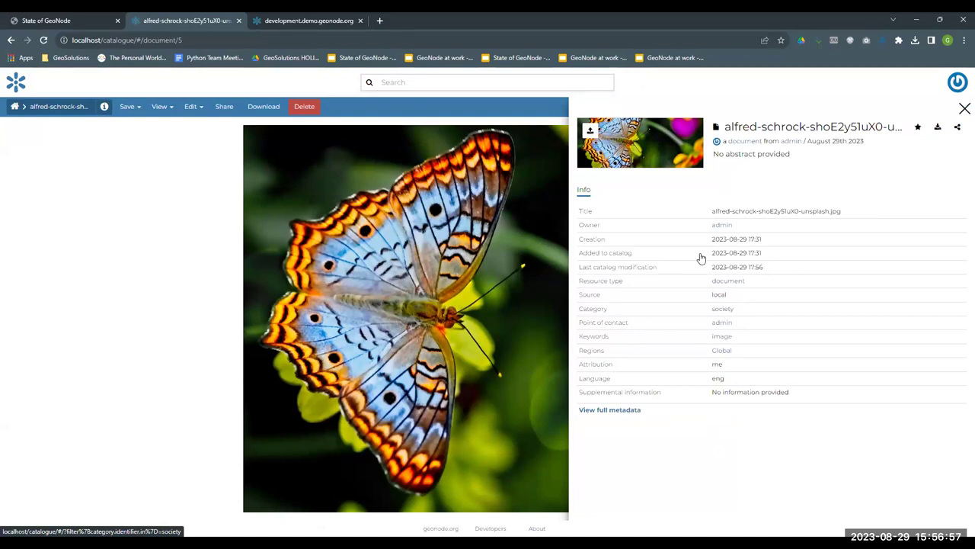
click(723, 310)
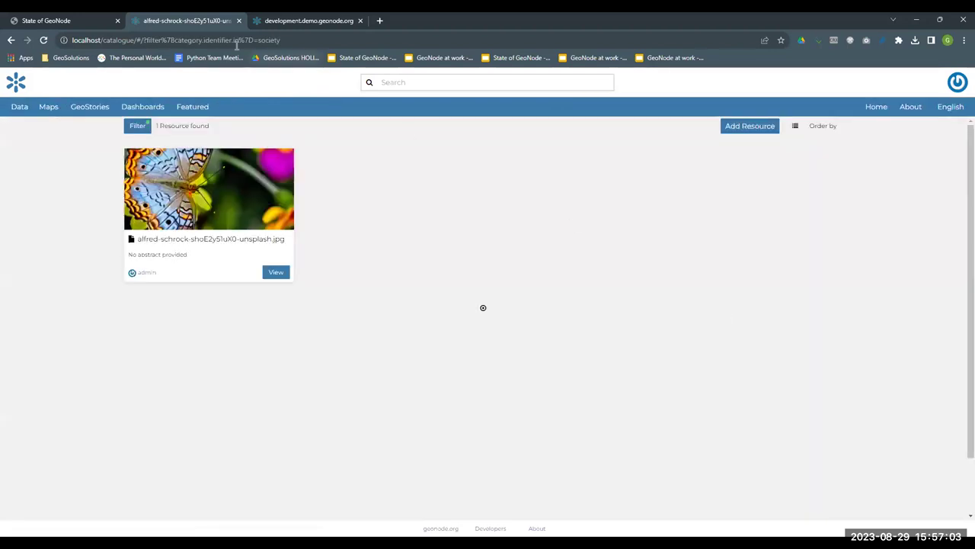
click(134, 127)
scroll(153, 251, down, 4)
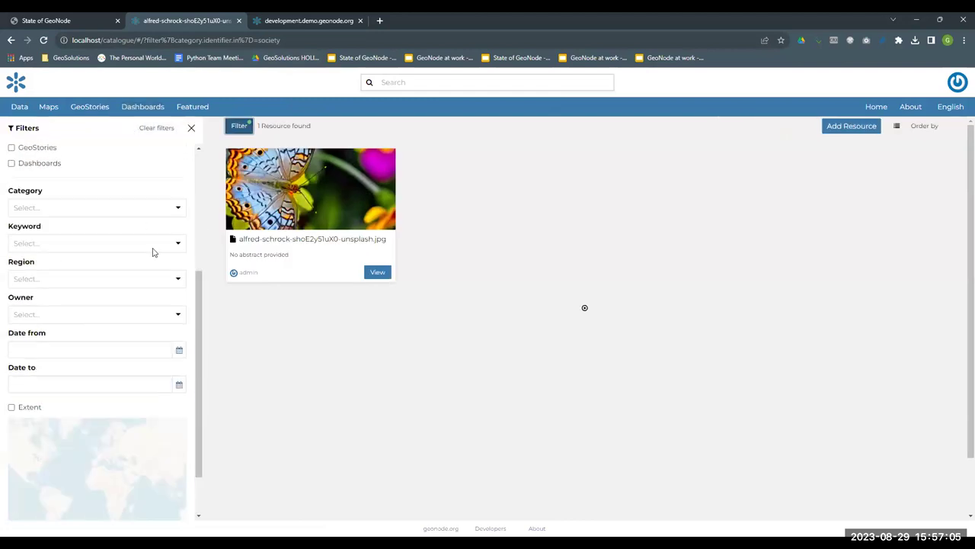
scroll(153, 250, up, 3)
scroll(153, 250, up, 1)
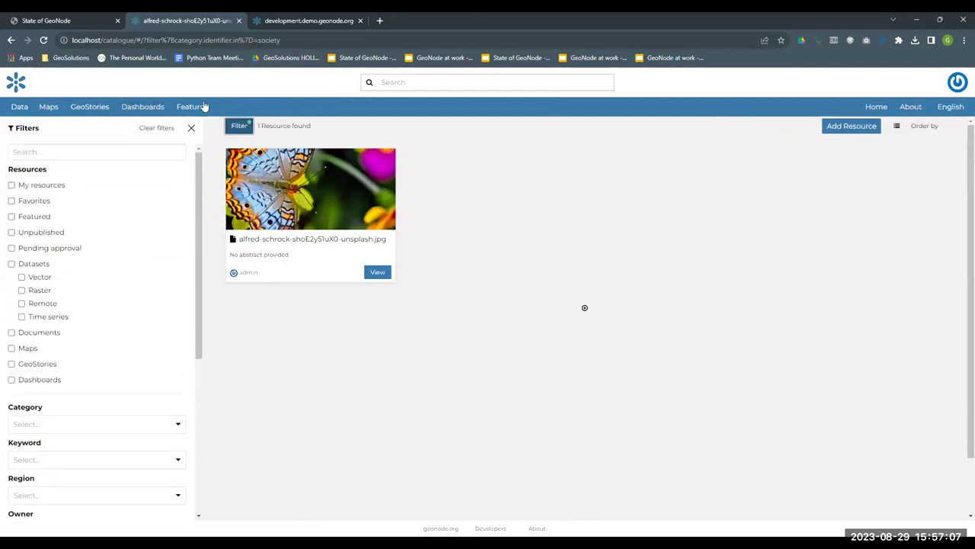
click(10, 41)
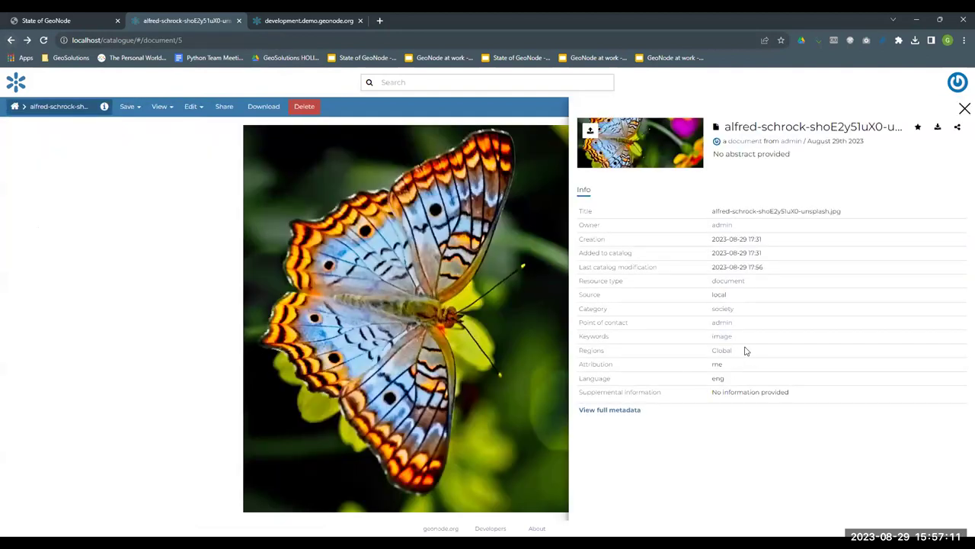
click(725, 339)
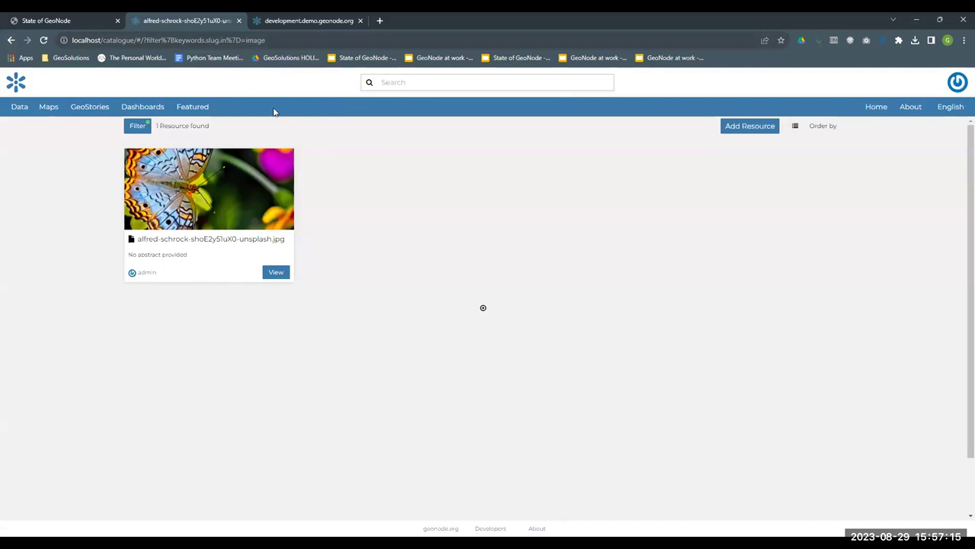
click(137, 126)
scroll(122, 244, down, 2)
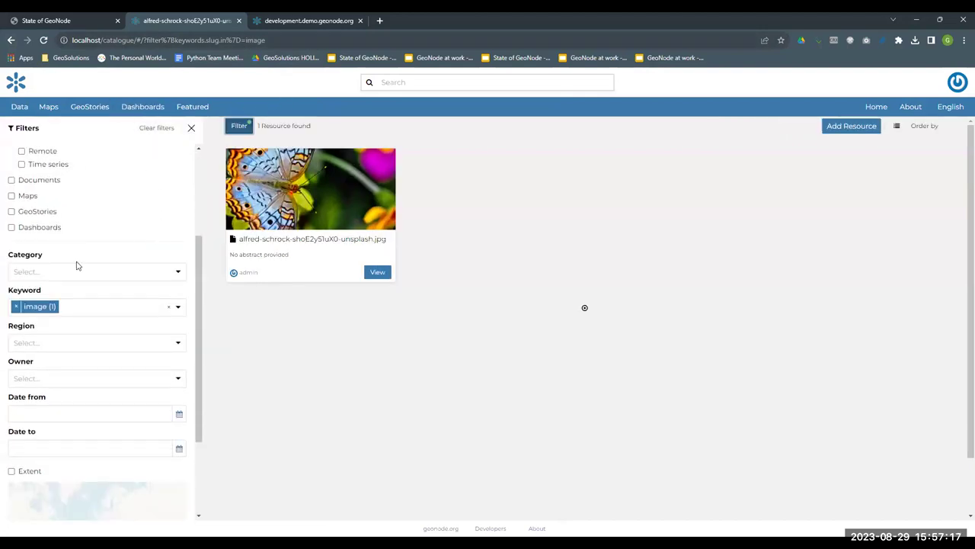
click(11, 39)
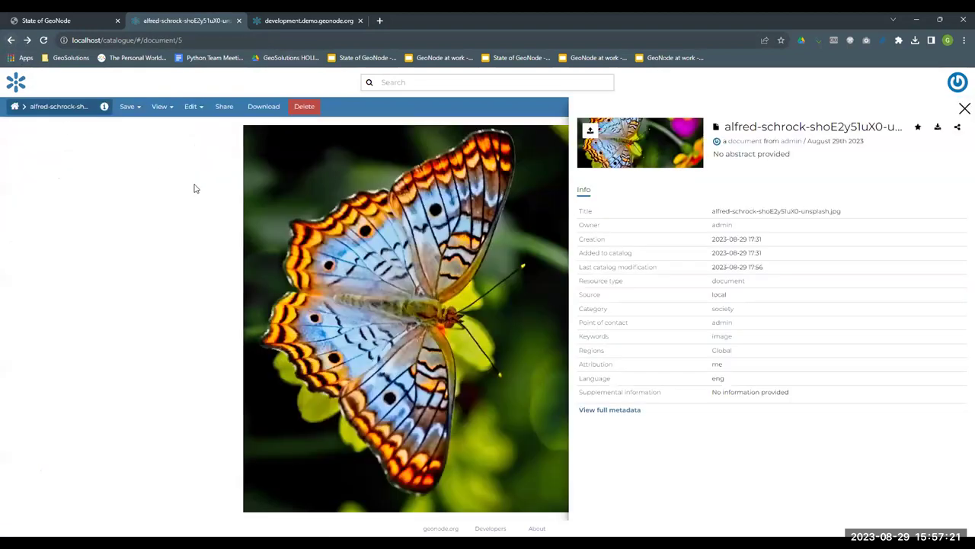
- Scroll through the butterfly image's Edit Metadata form, then go back to the basic Metadata page
click(191, 106)
click(205, 142)
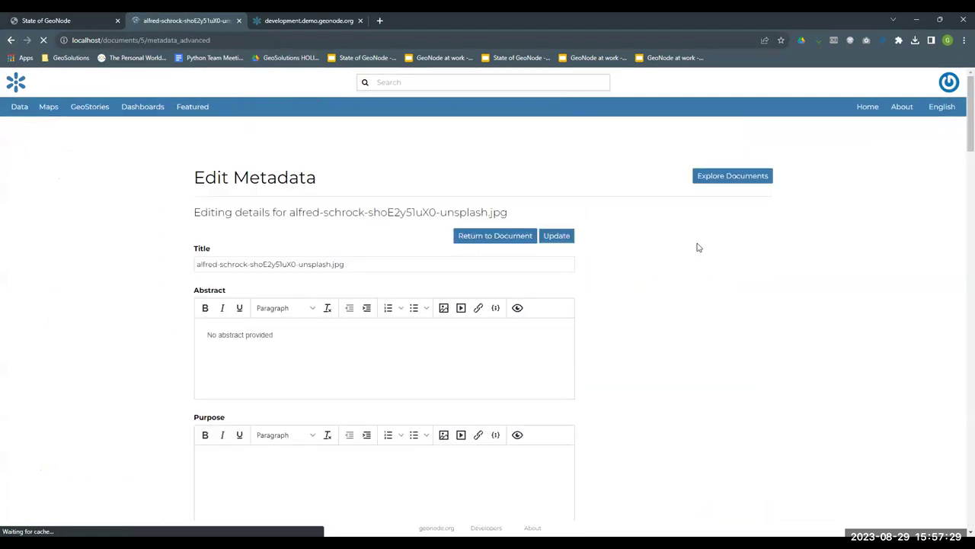
mouse_move(963, 135)
mouse_down()
mouse_move(961, 496)
mouse_move(962, 152)
mouse_up()
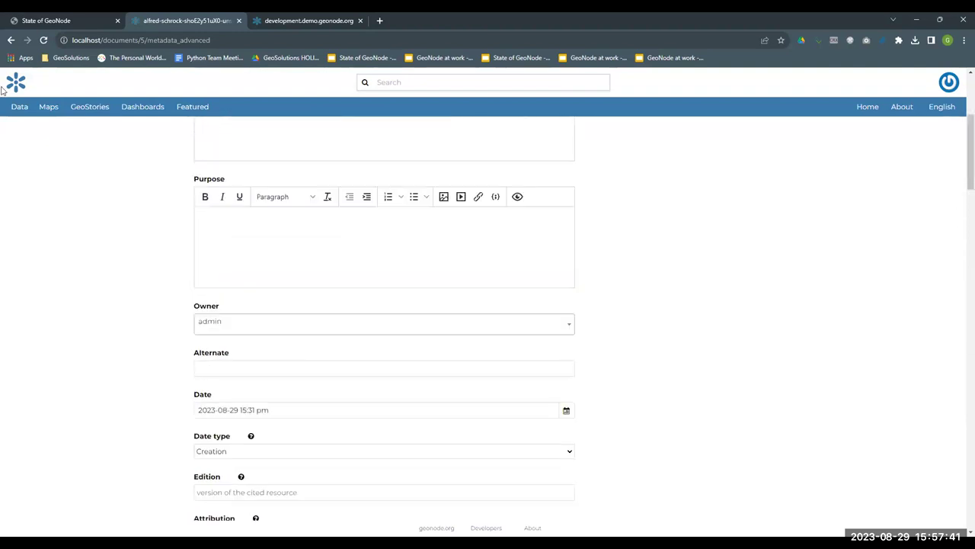
click(11, 40)
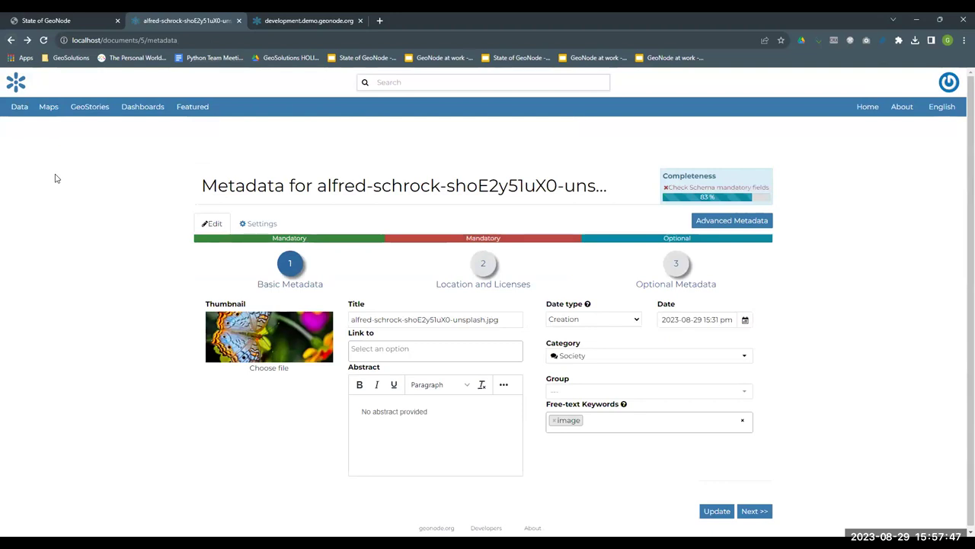
- Go to the GeoNode home page from the top navbar
click(867, 107)
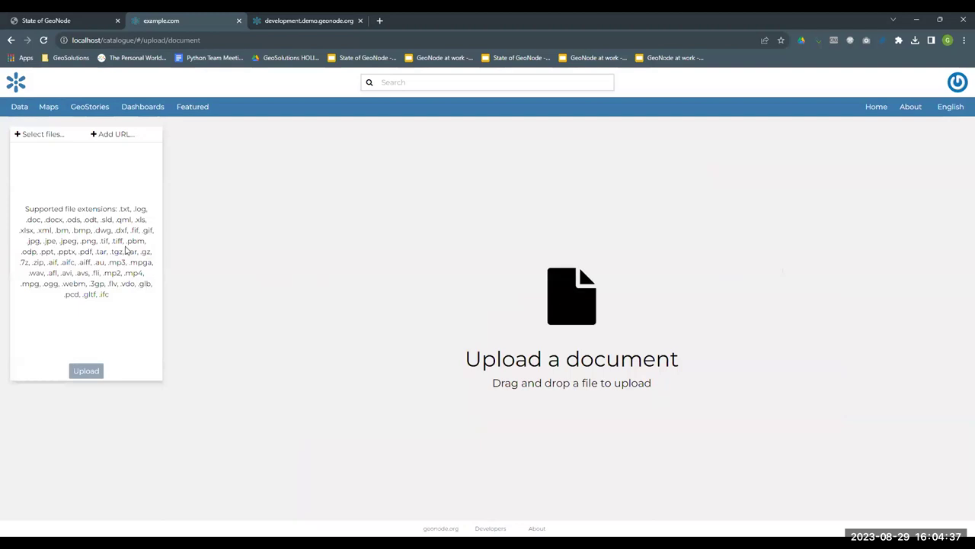
double_click(122, 209)
drag(113, 300, 120, 214)
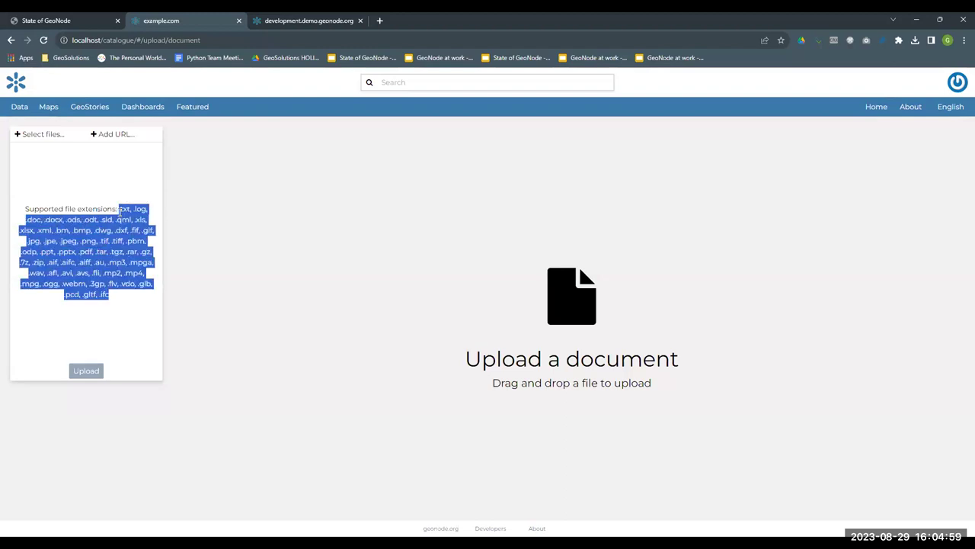
click(120, 212)
double_click(125, 208)
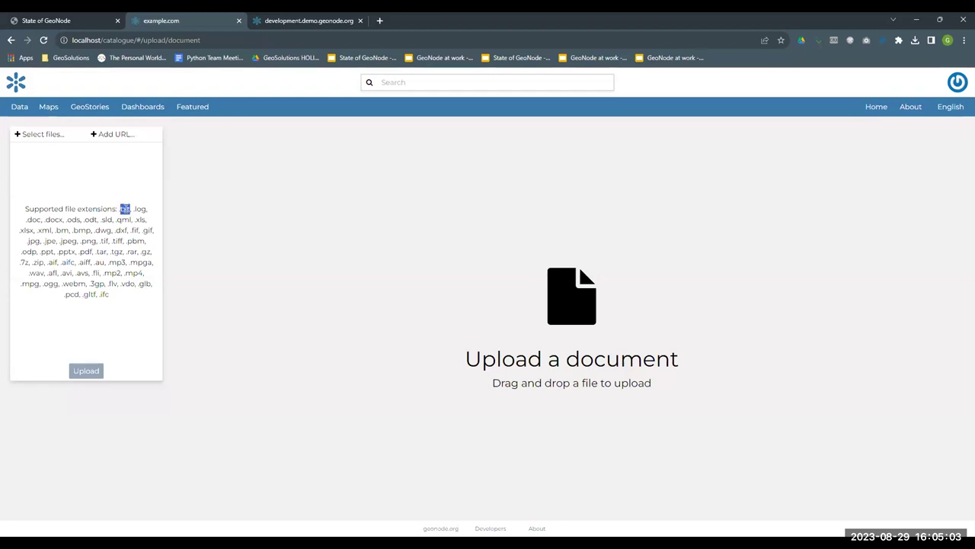
click(113, 230)
double_click(123, 208)
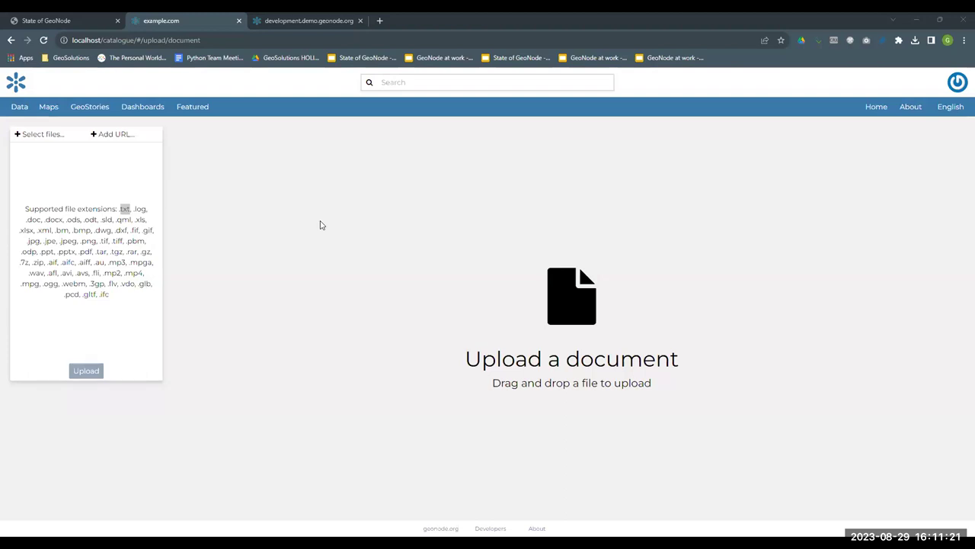
- Start a dataset upload and pick earthquakes1970-2014.zip from the Dati\time folder
click(21, 135)
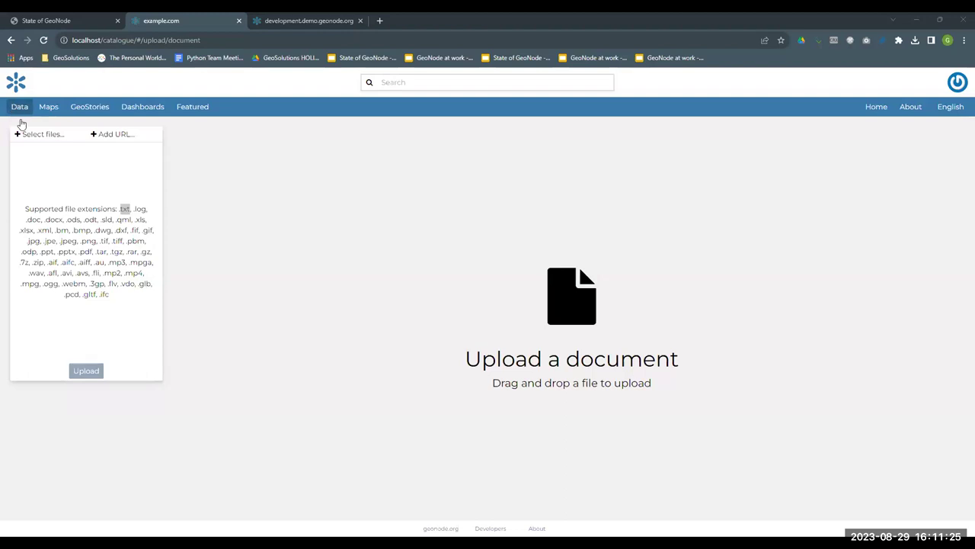
click(21, 123)
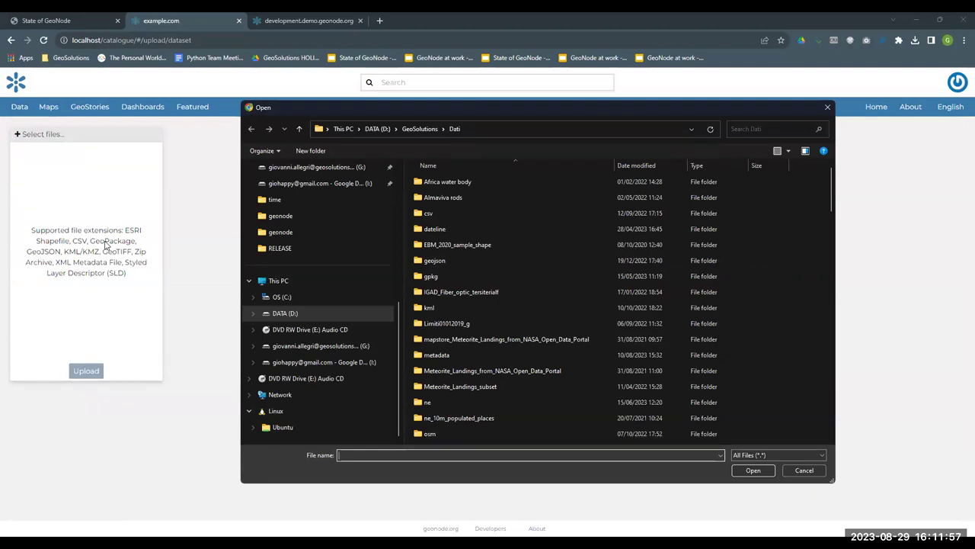
scroll(485, 259, down, 10)
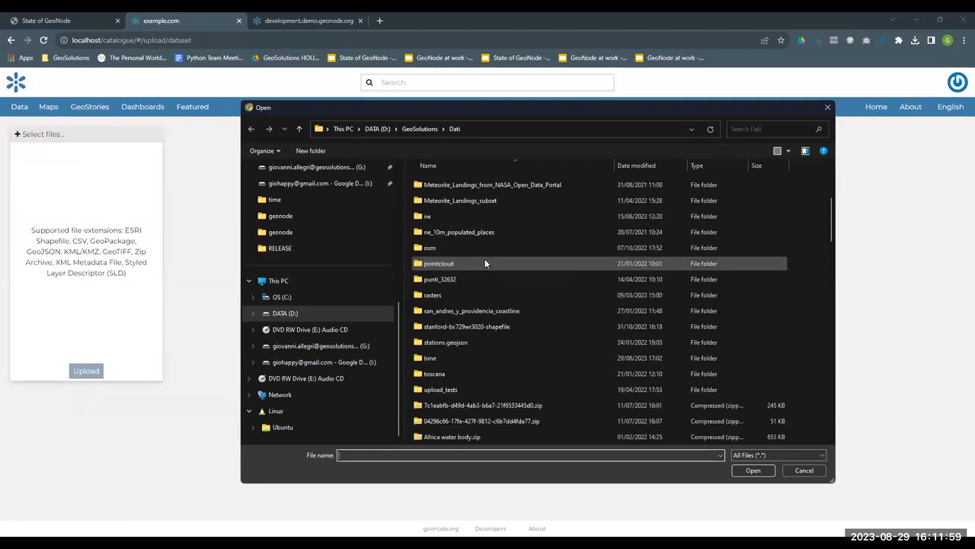
scroll(485, 263, up, 5)
click(482, 259)
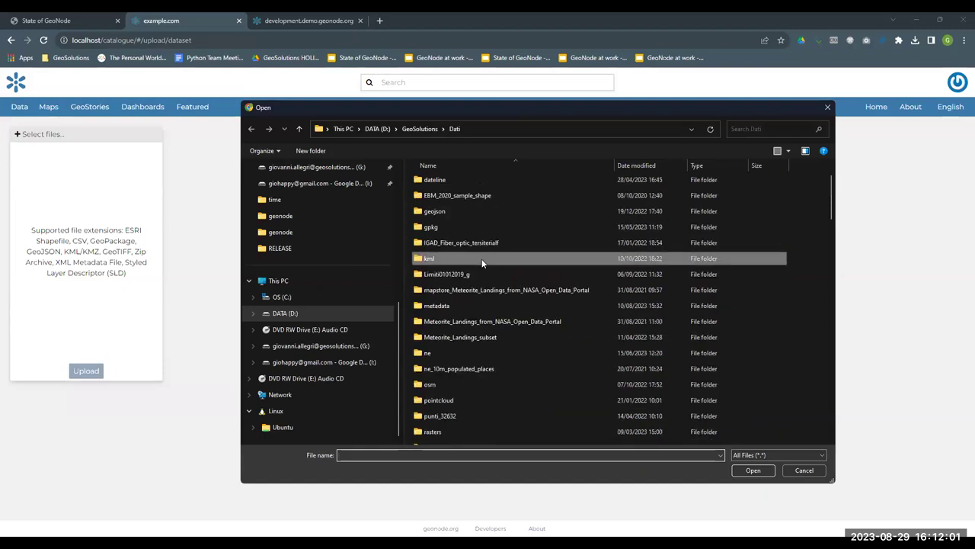
scroll(448, 391, down, 5)
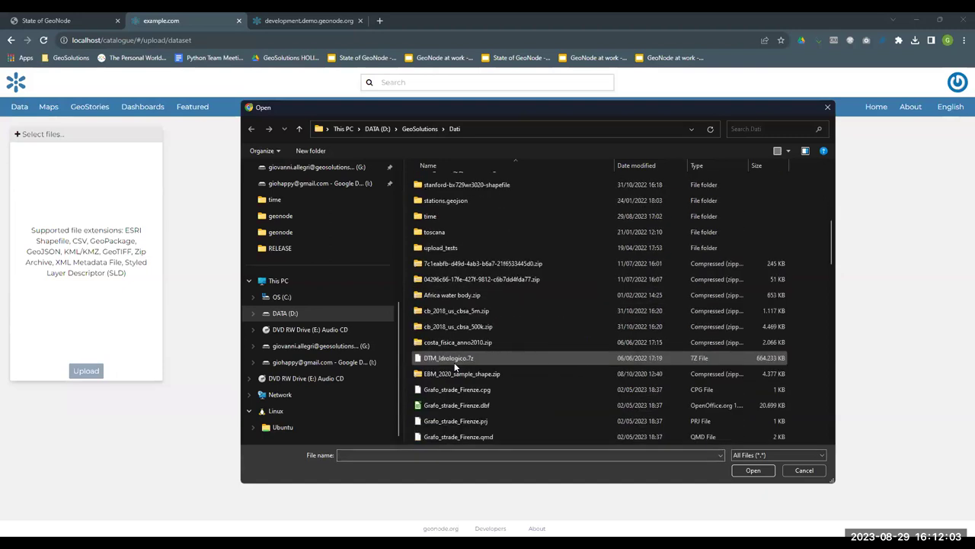
double_click(456, 218)
click(457, 245)
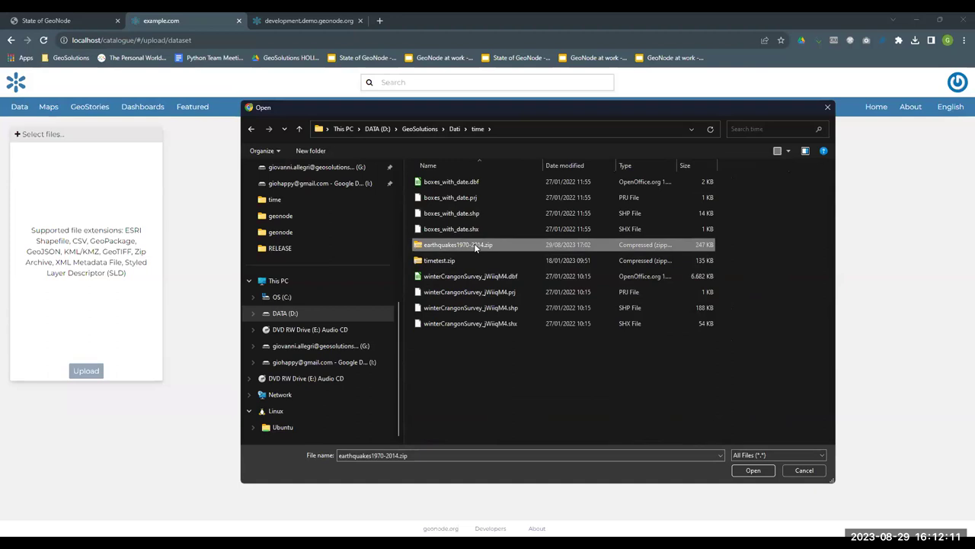
- Upload earthquakes1970-2014.zip, open the earthquakes1970_2014 dataset and check its date attribute
click(752, 470)
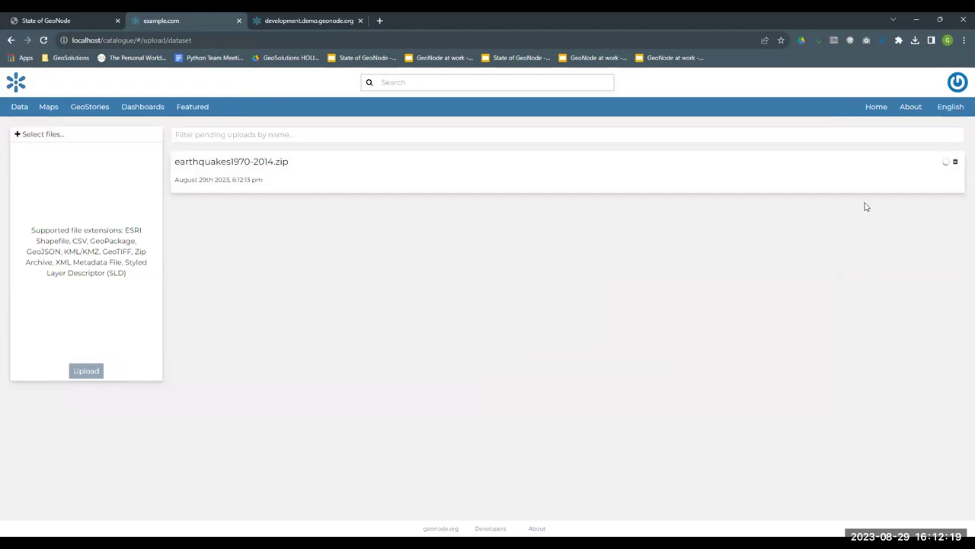
click(947, 178)
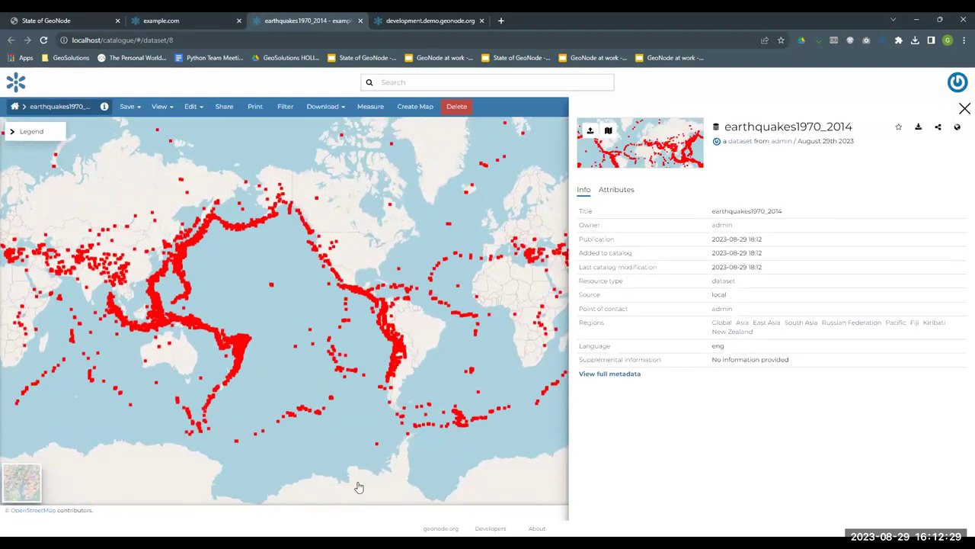
scroll(292, 321, up, 2)
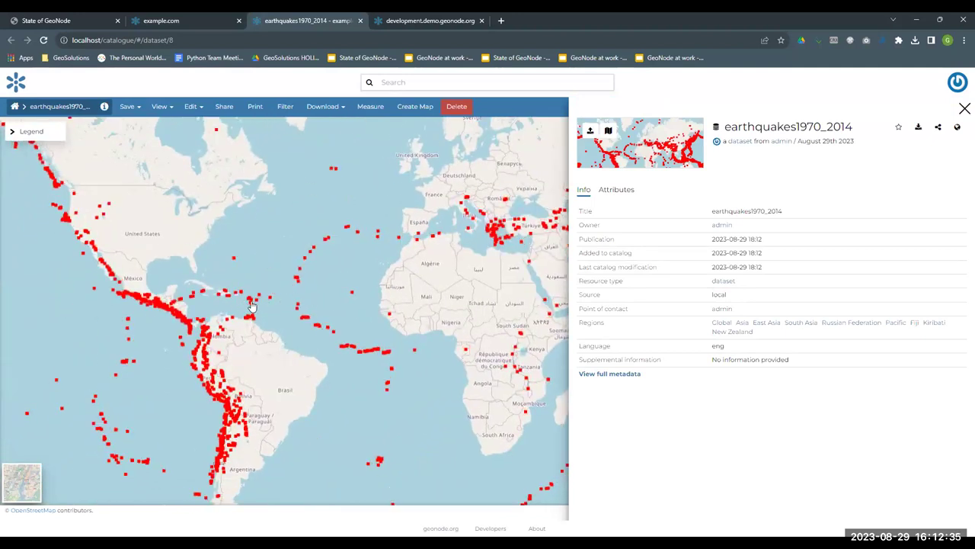
click(623, 191)
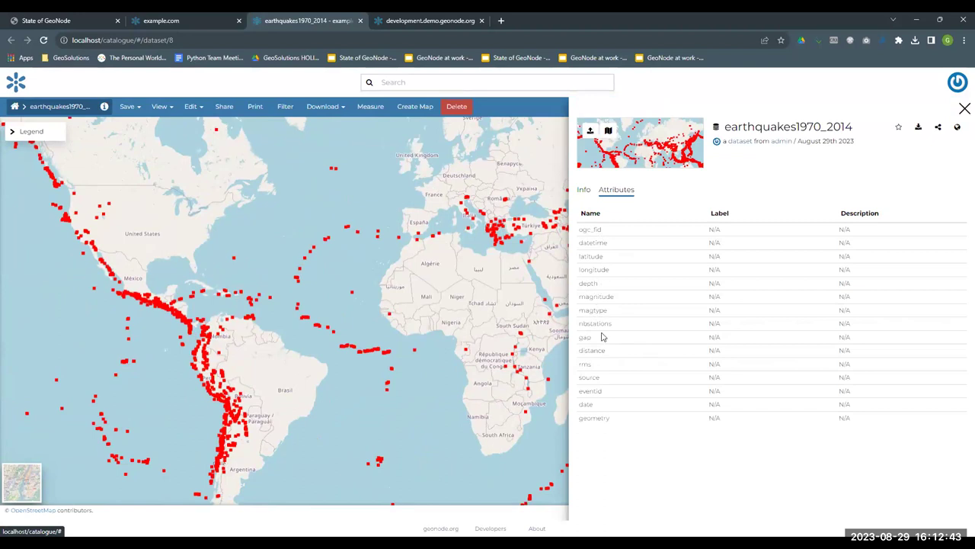
double_click(584, 405)
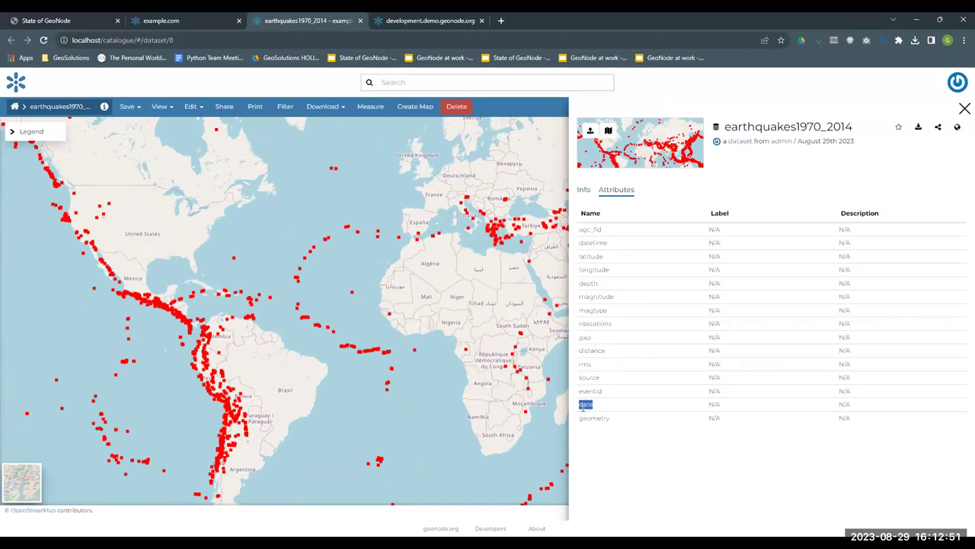
click(194, 109)
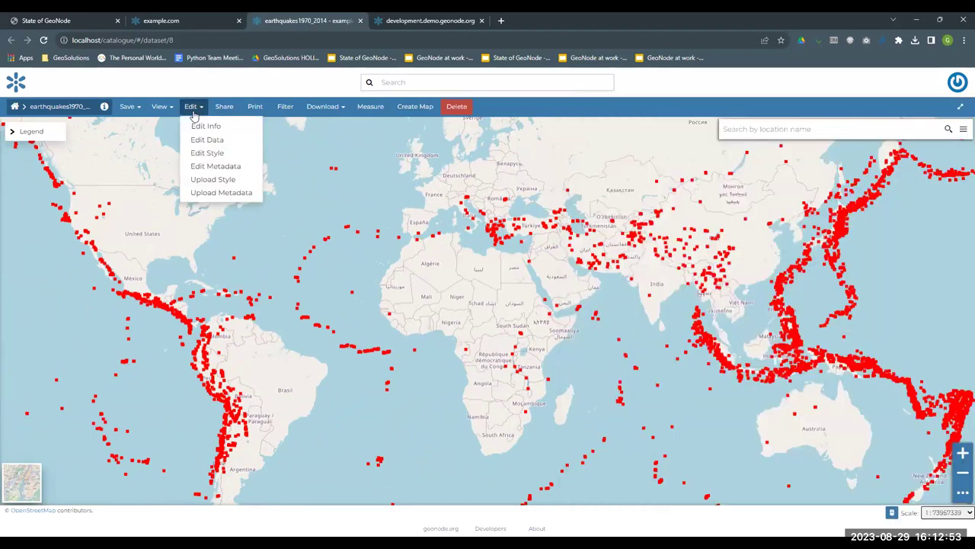
- In the earthquakes1970_2014 metadata Settings, enable Has time? with date as the time attribute
click(228, 169)
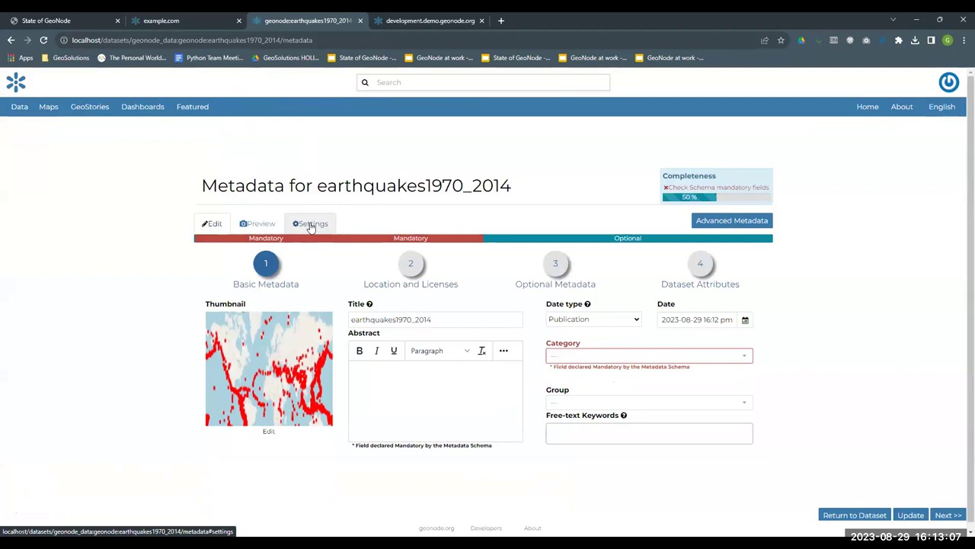
click(311, 225)
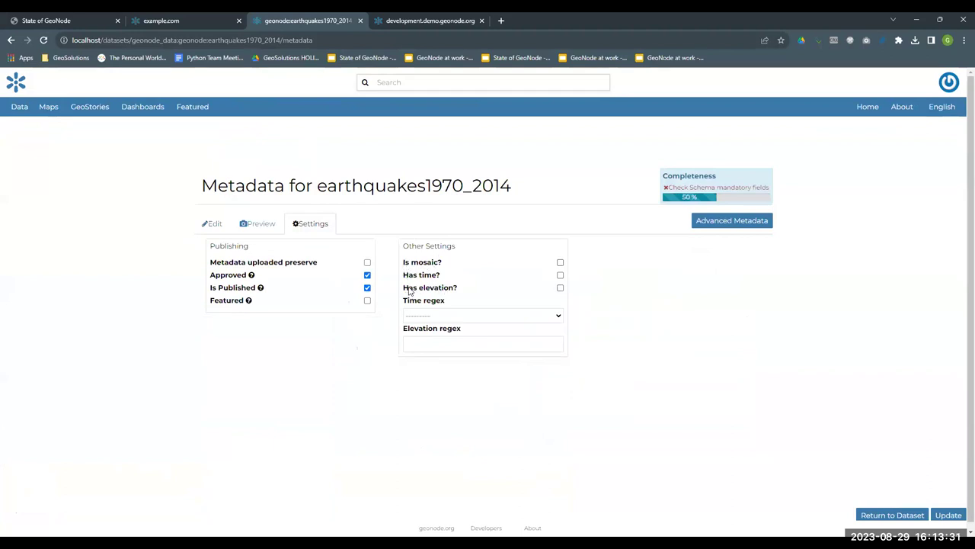
drag(408, 275, 437, 279)
triple_click(439, 279)
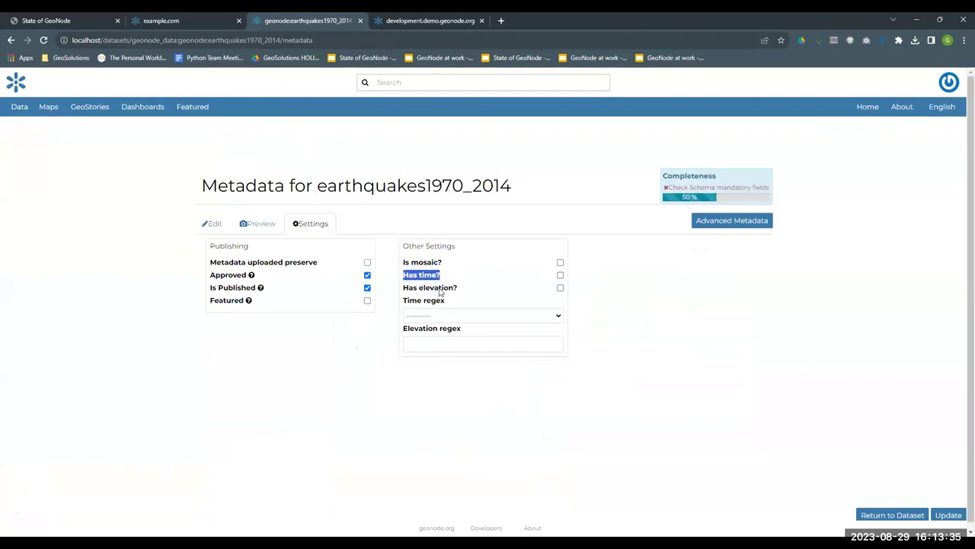
click(560, 276)
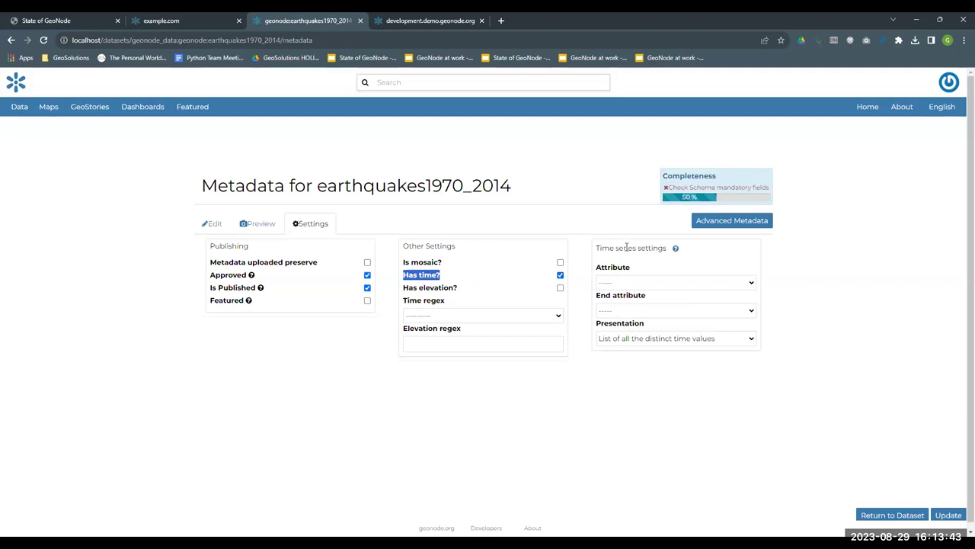
click(630, 282)
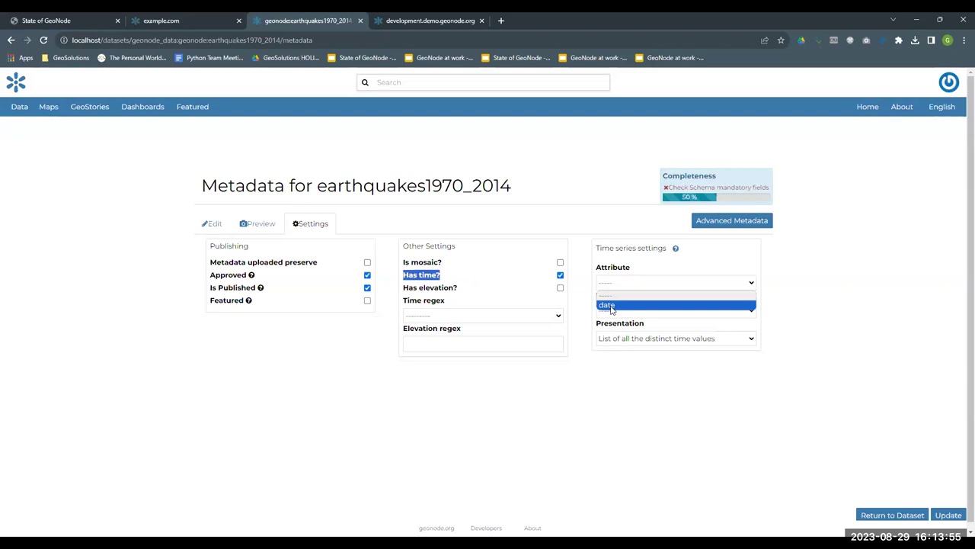
click(611, 305)
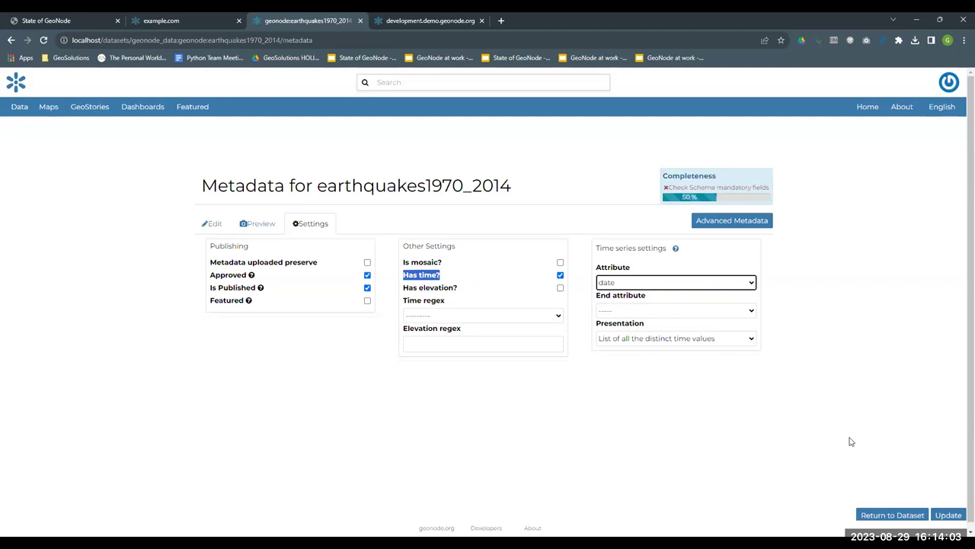
- Save the time metadata, expand the full timeline and move the current date back to about 1991
click(949, 515)
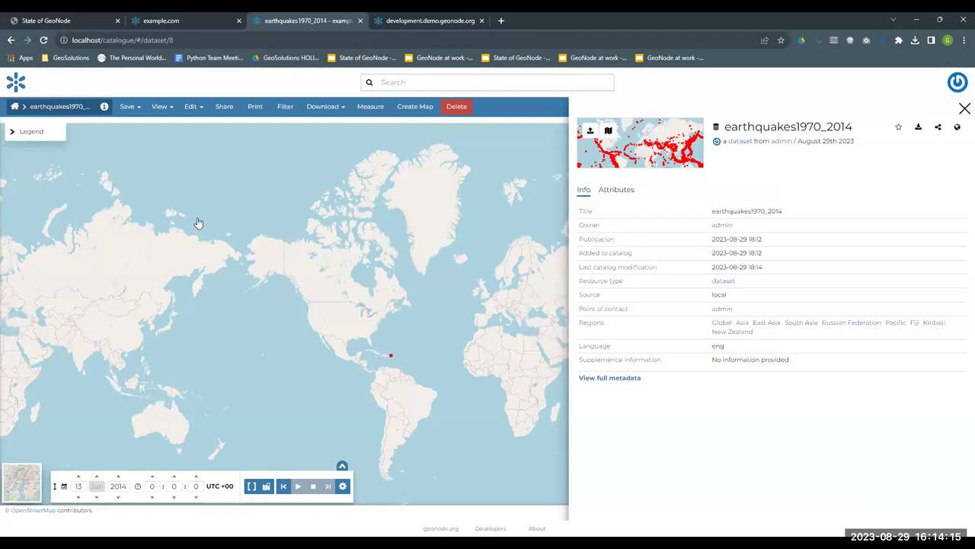
drag(278, 314, 207, 218)
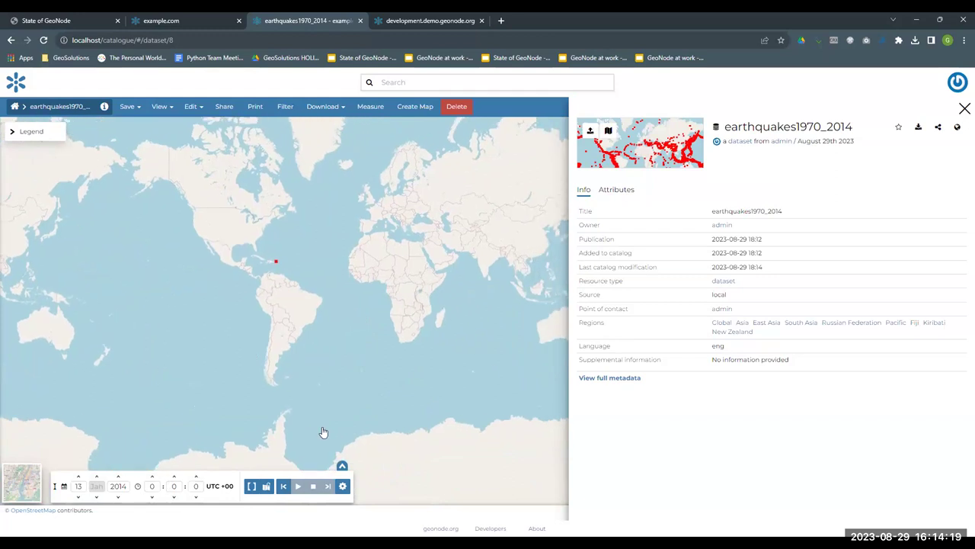
click(343, 467)
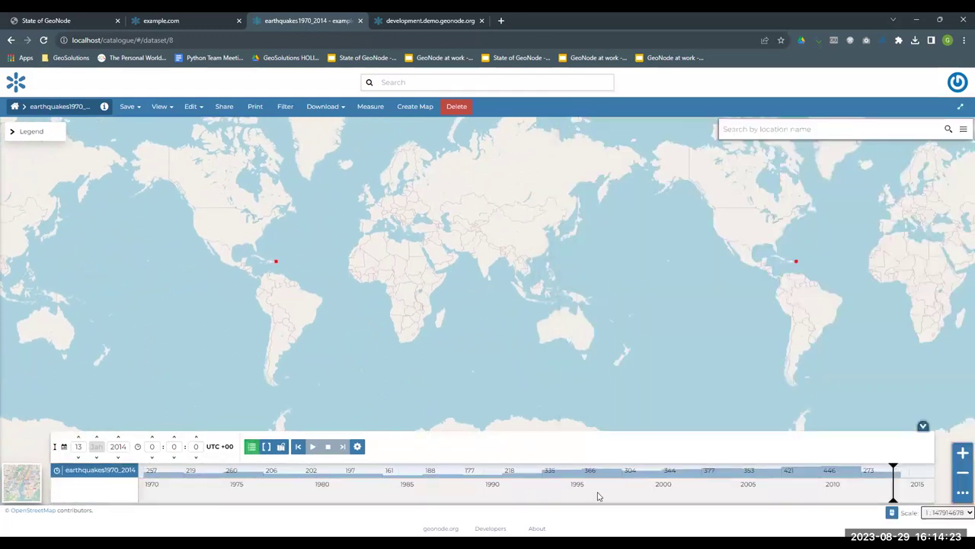
drag(894, 488, 515, 492)
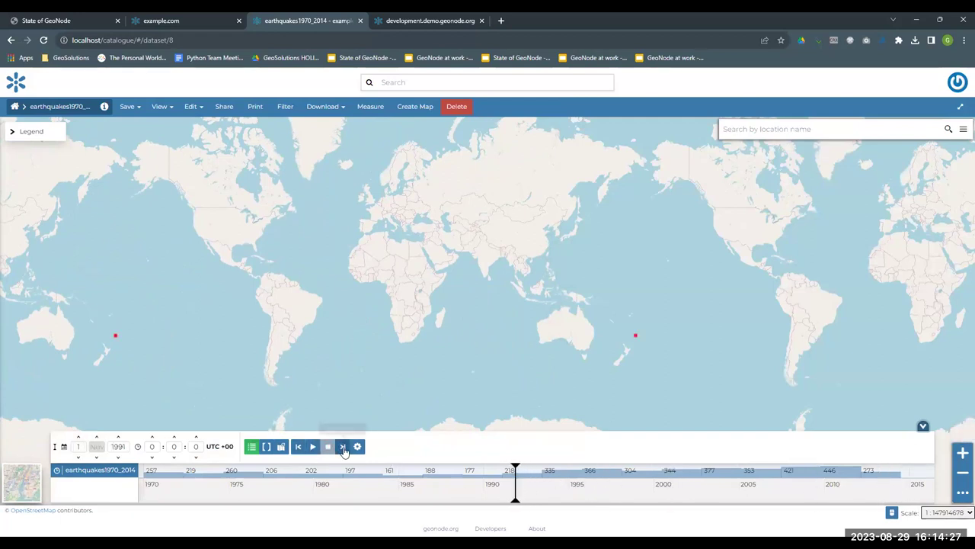
- Step the timeline forward to 13 Dec 1991 and pan toward the earthquake east of Japan
click(342, 447)
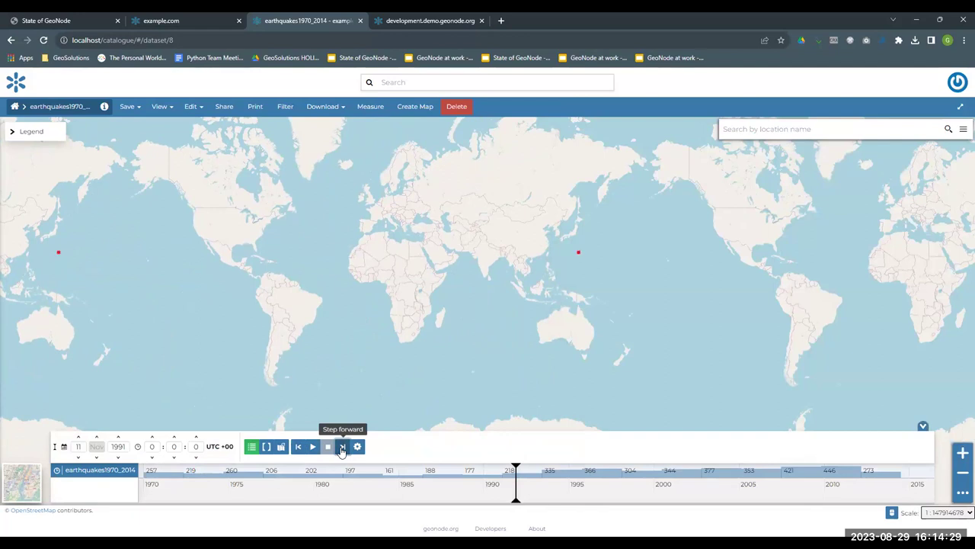
click(342, 447)
click(342, 447)
click(342, 447)
click(342, 447)
click(343, 447)
click(343, 448)
scroll(665, 346, up, 1)
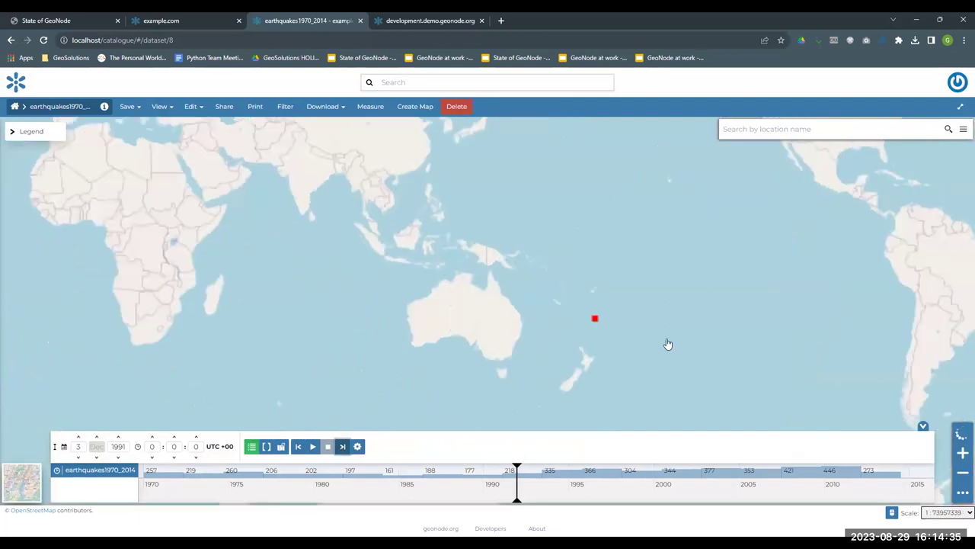
drag(529, 342, 456, 328)
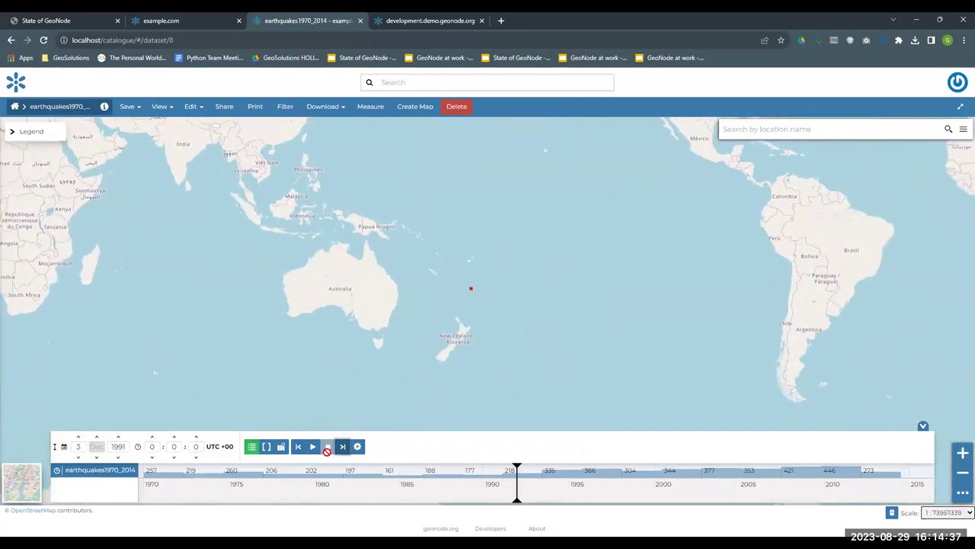
click(342, 447)
click(342, 447)
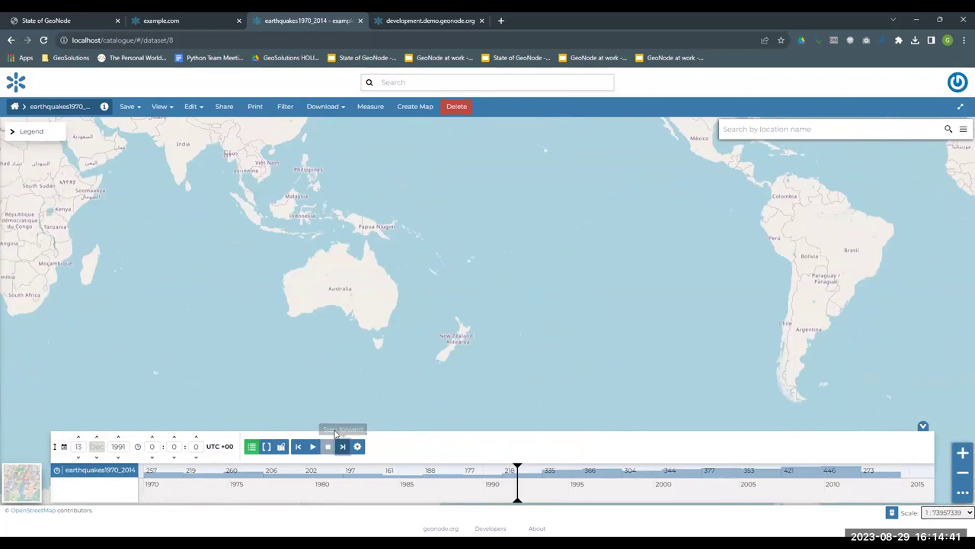
scroll(373, 329, down, 1)
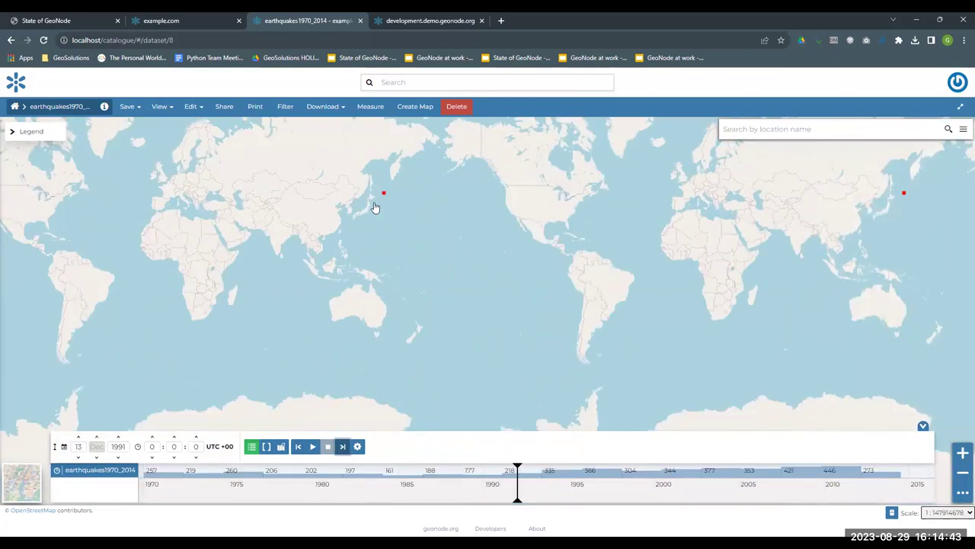
scroll(375, 205, up, 1)
drag(388, 237, 394, 264)
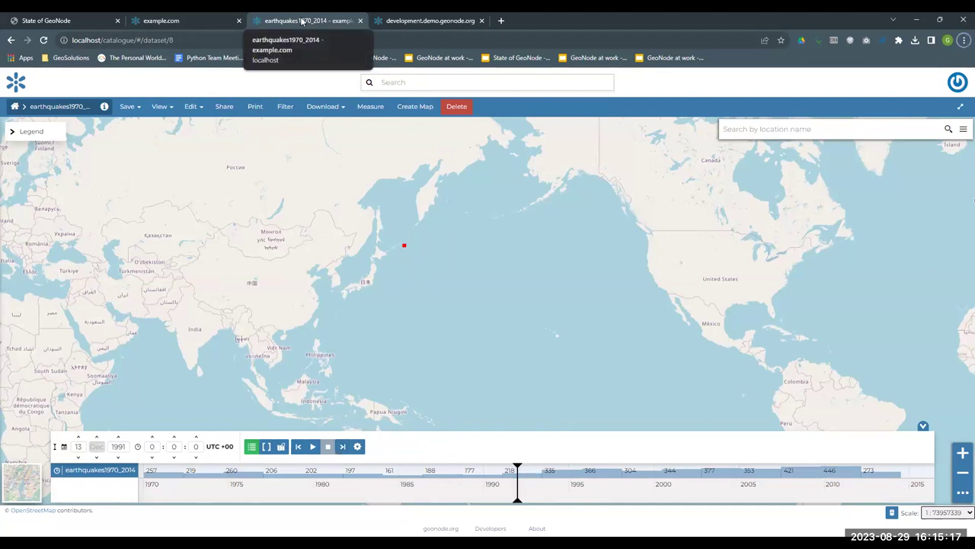
- Close the earthquakes tab and show the Add Resource options in the empty Maps catalogue
key(ctrl+w)
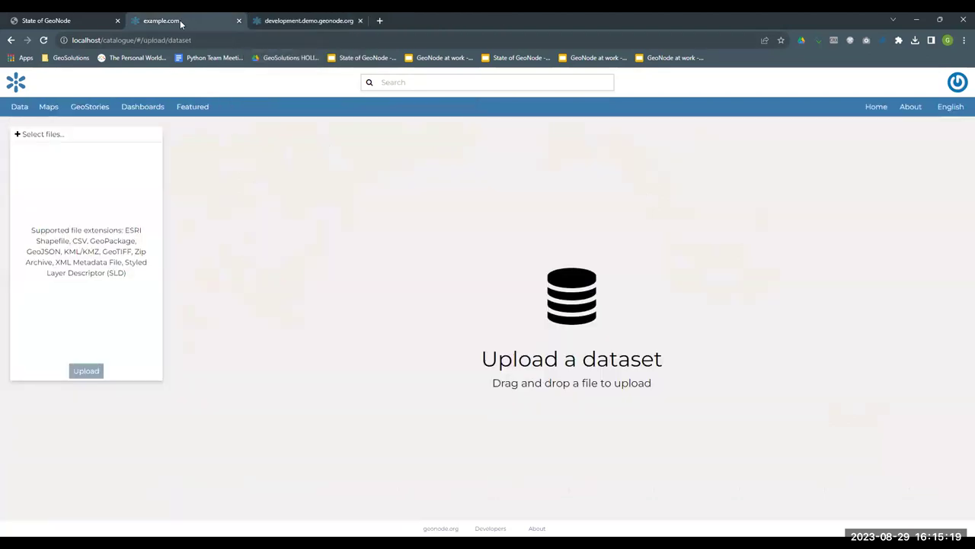
click(49, 111)
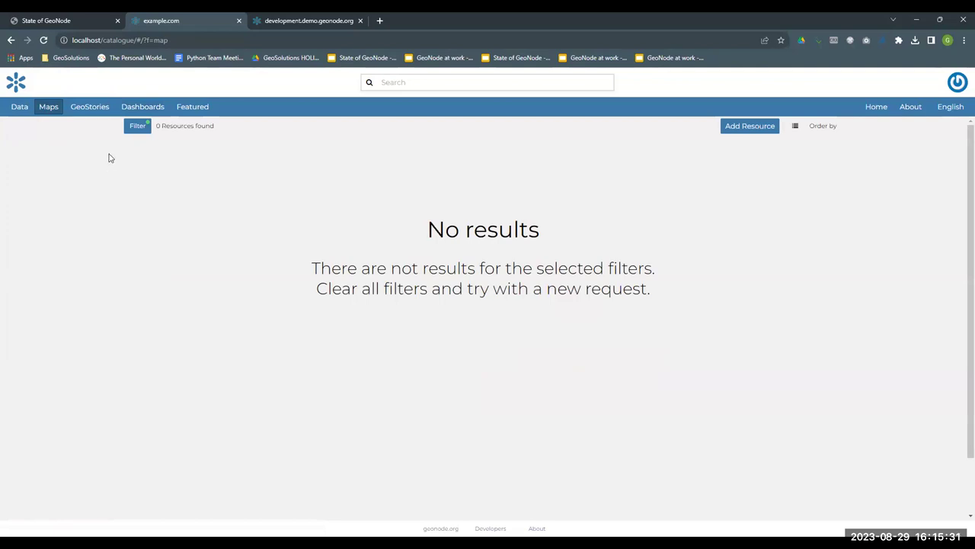
click(770, 127)
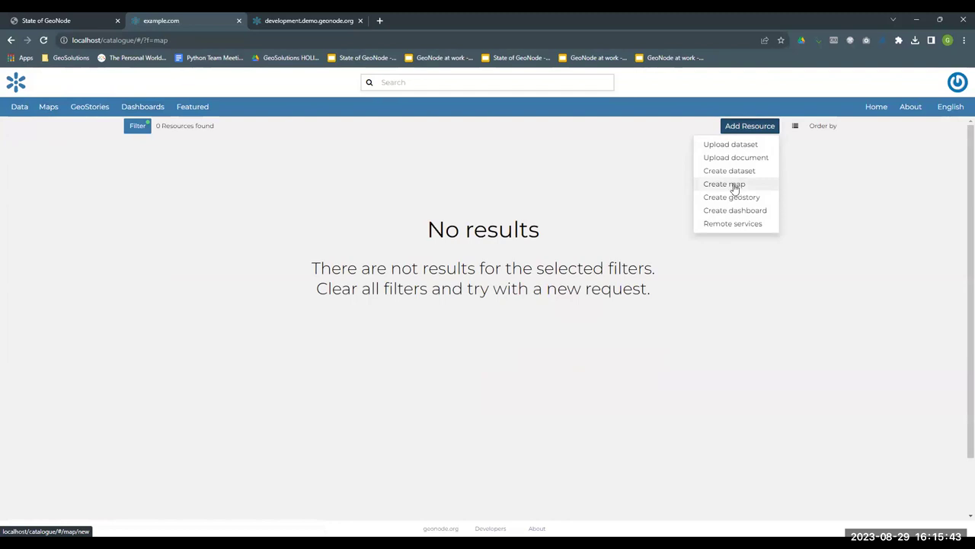
- Check the datasets list, then return to Maps and reopen the Add Resource options
click(19, 107)
click(26, 125)
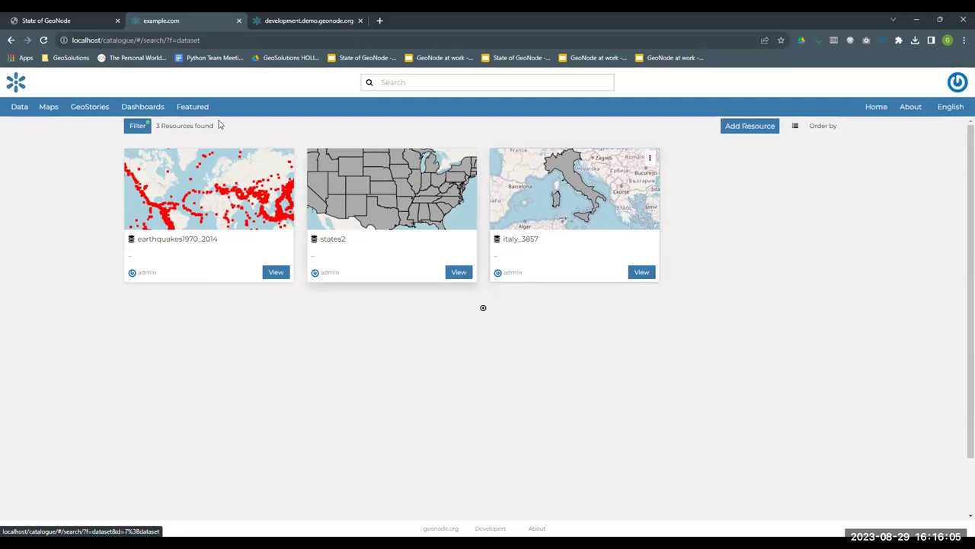
click(46, 111)
click(743, 128)
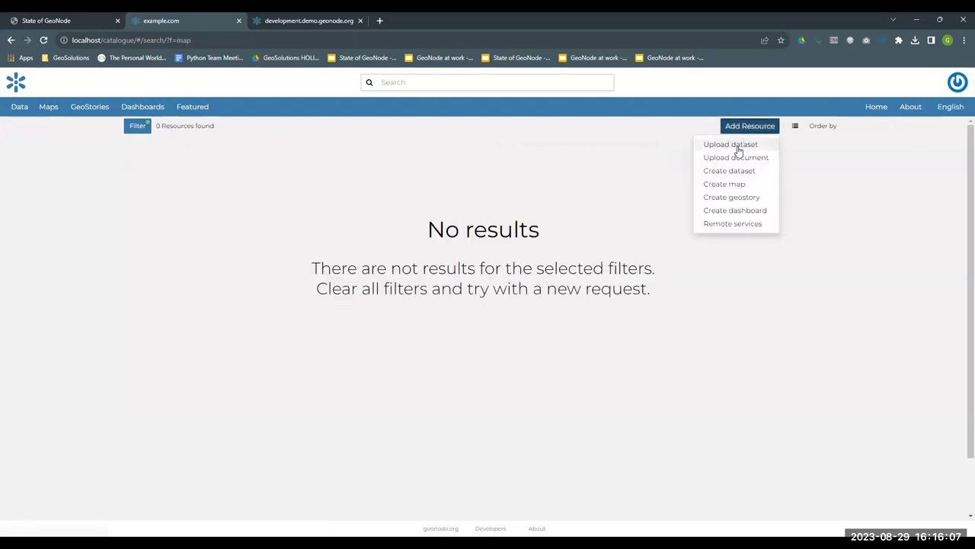
- Create a new map and pan it over North America
click(725, 186)
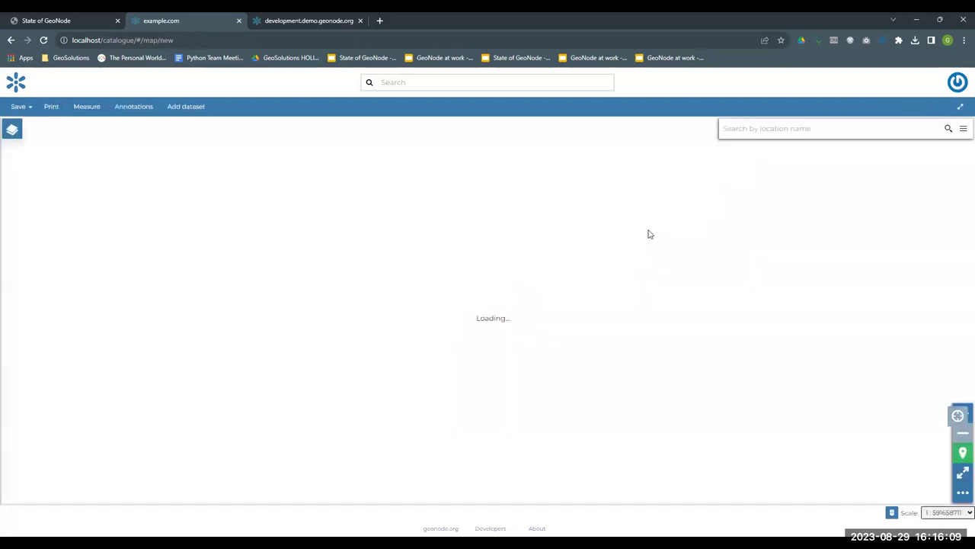
scroll(474, 322, up, 3)
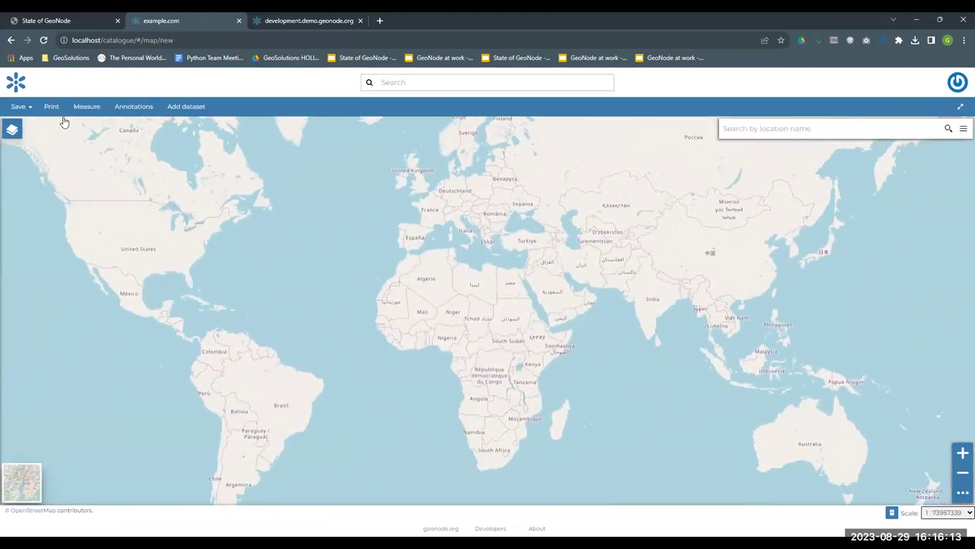
click(12, 130)
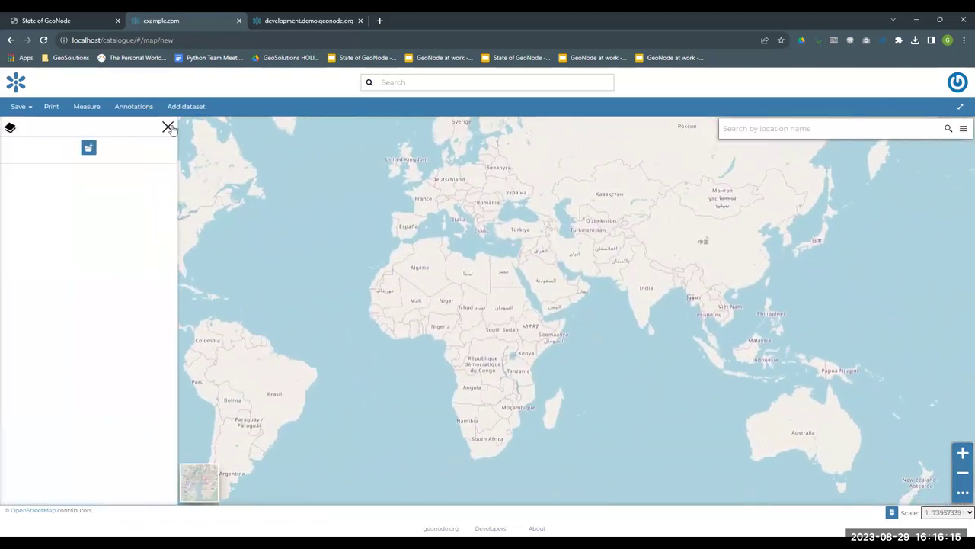
click(121, 126)
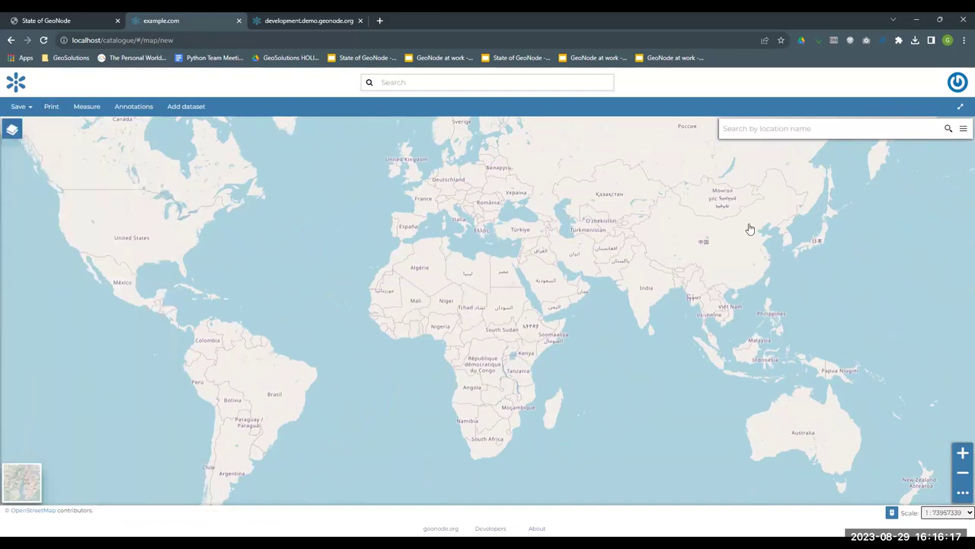
drag(694, 231, 557, 283)
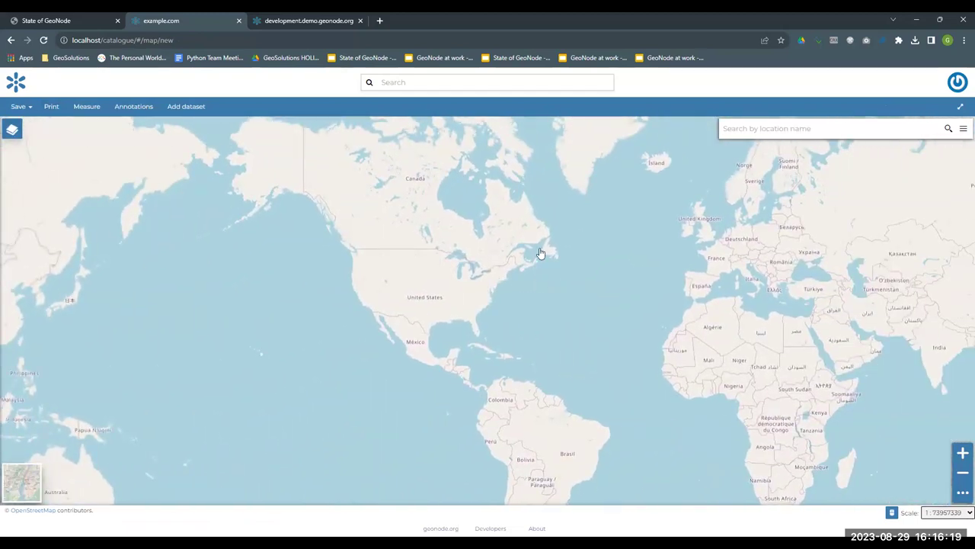
- Add the states2 dataset from the catalog and select it in the Layers panel
click(180, 109)
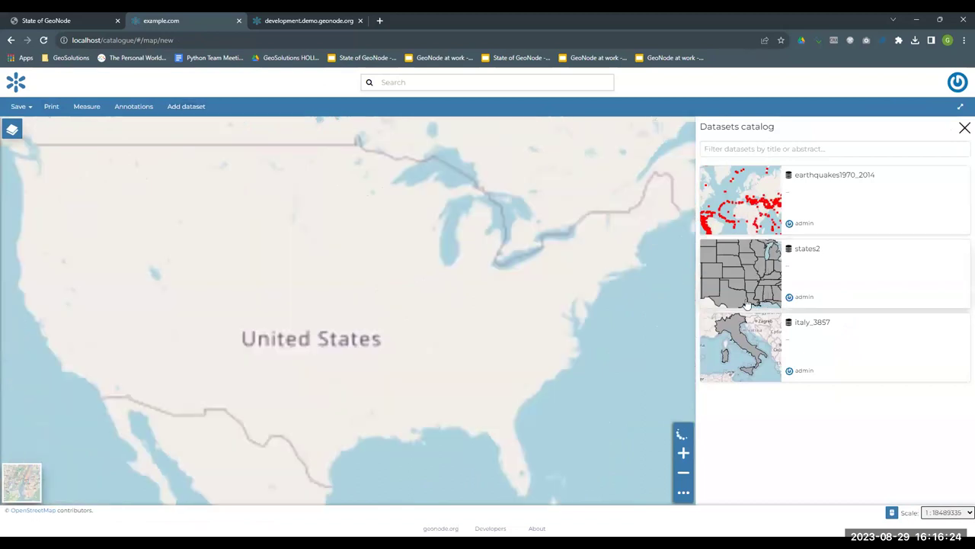
click(762, 290)
drag(281, 274, 381, 269)
click(965, 128)
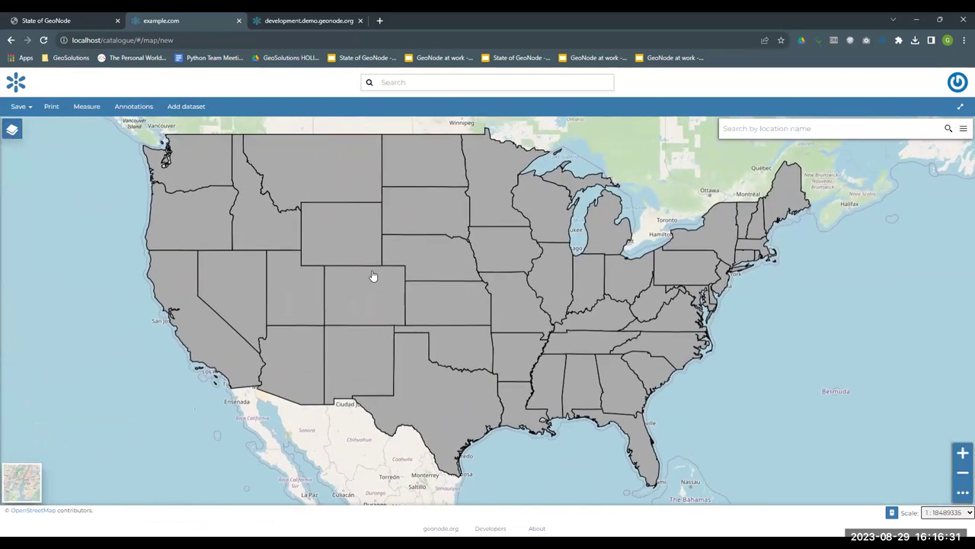
click(12, 131)
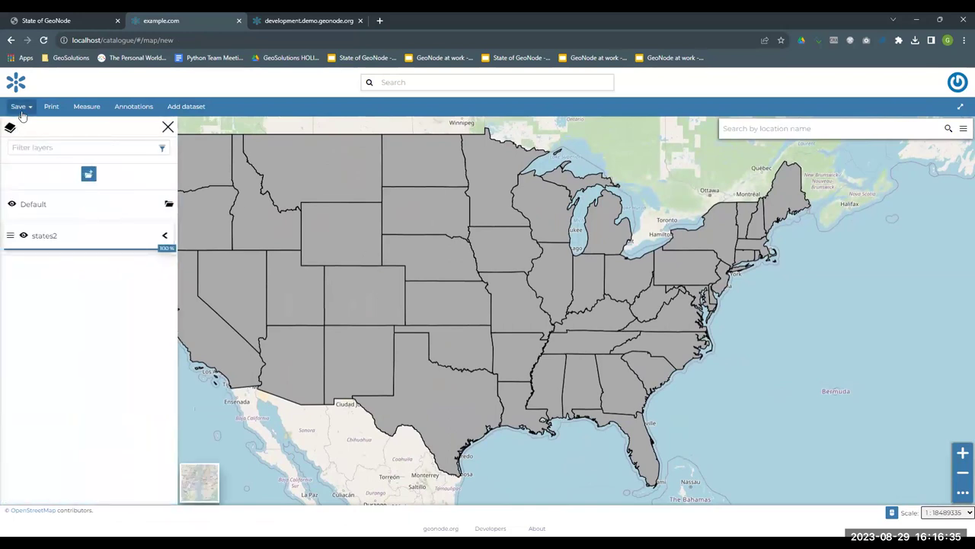
click(44, 237)
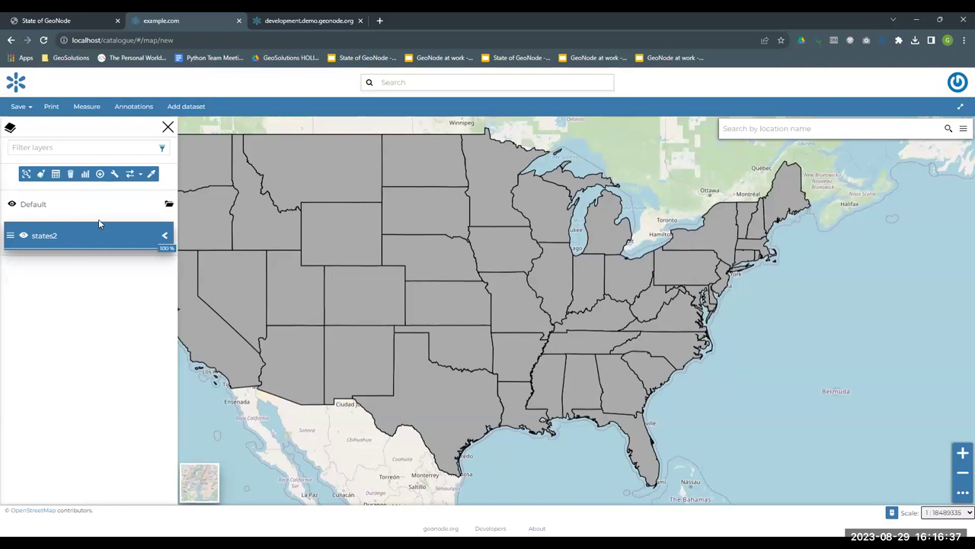
- In the states2 style editor, switch the rule to a Classification style
click(151, 174)
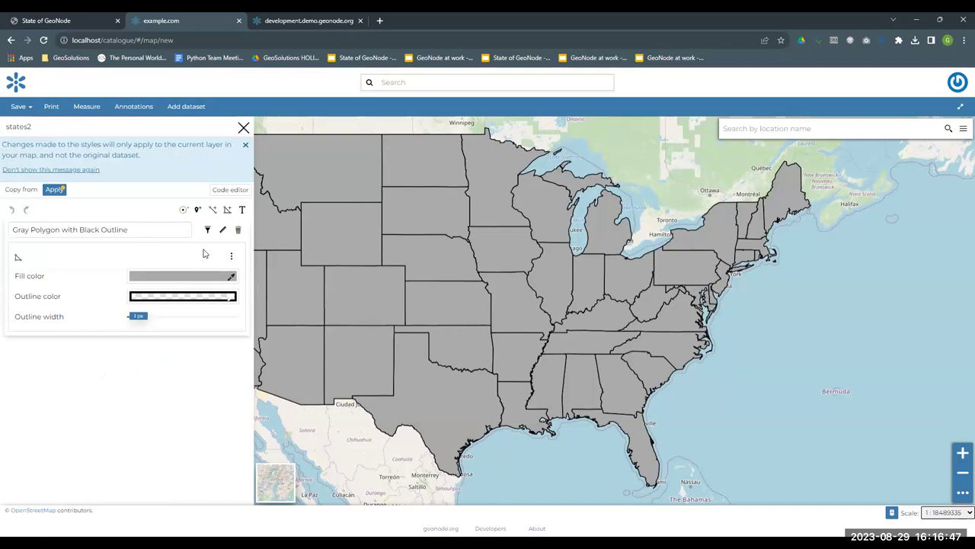
click(232, 256)
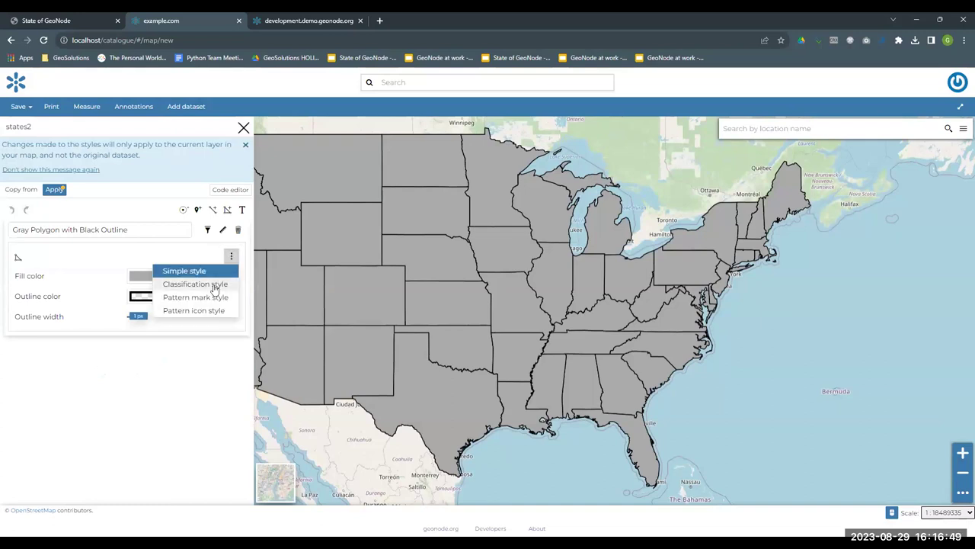
click(183, 284)
click(208, 315)
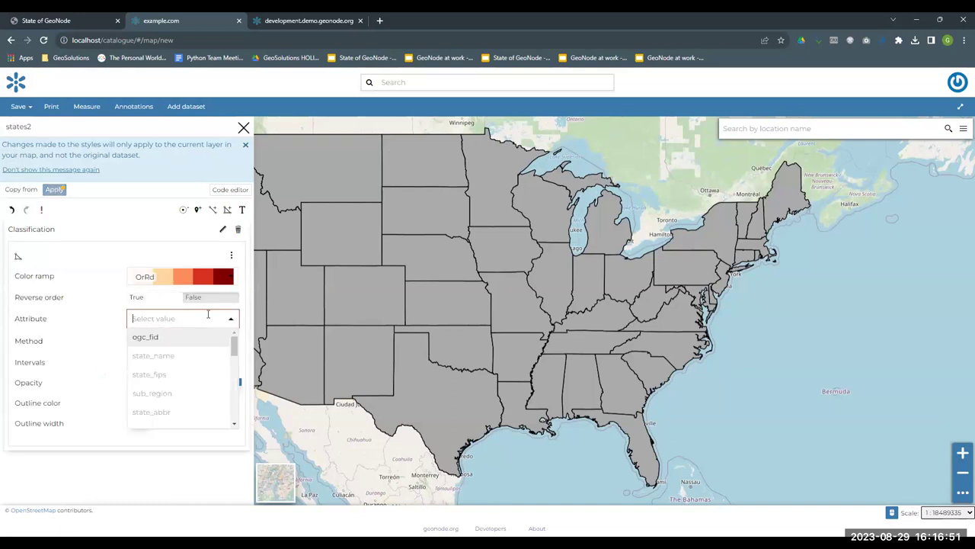
scroll(164, 358, down, 3)
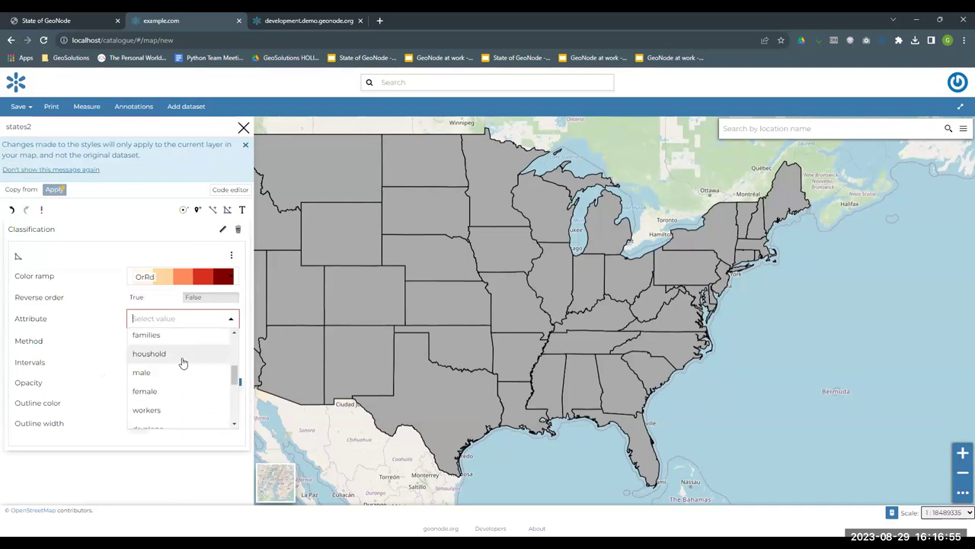
click(182, 251)
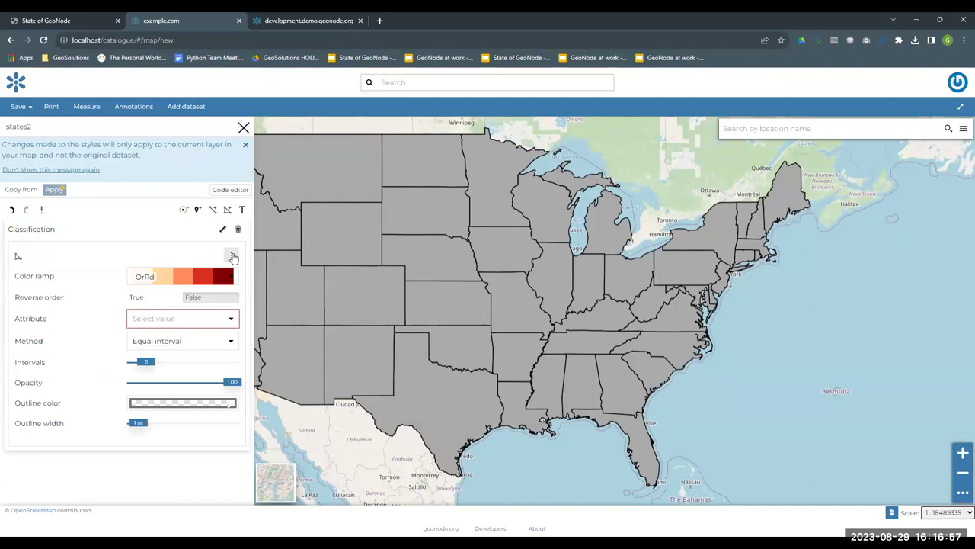
click(231, 257)
click(208, 271)
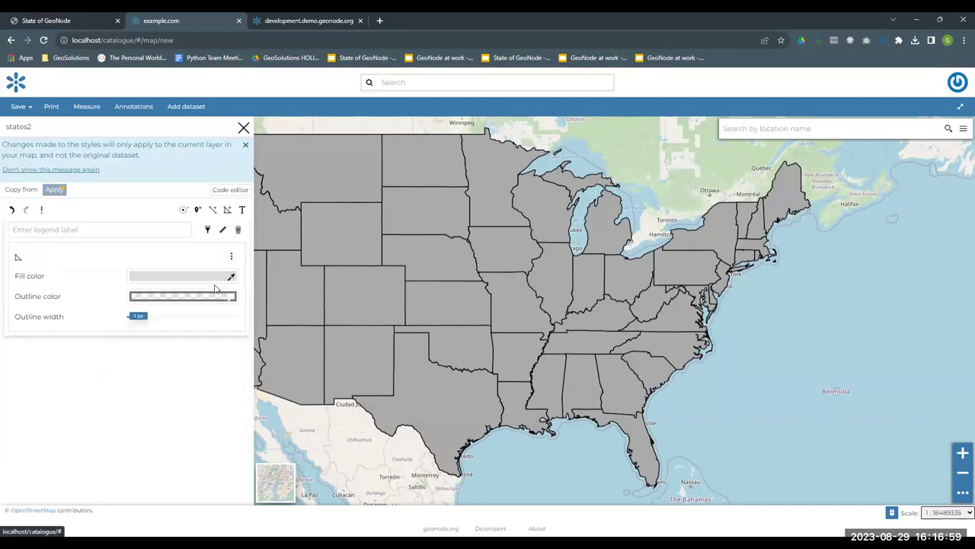
click(232, 257)
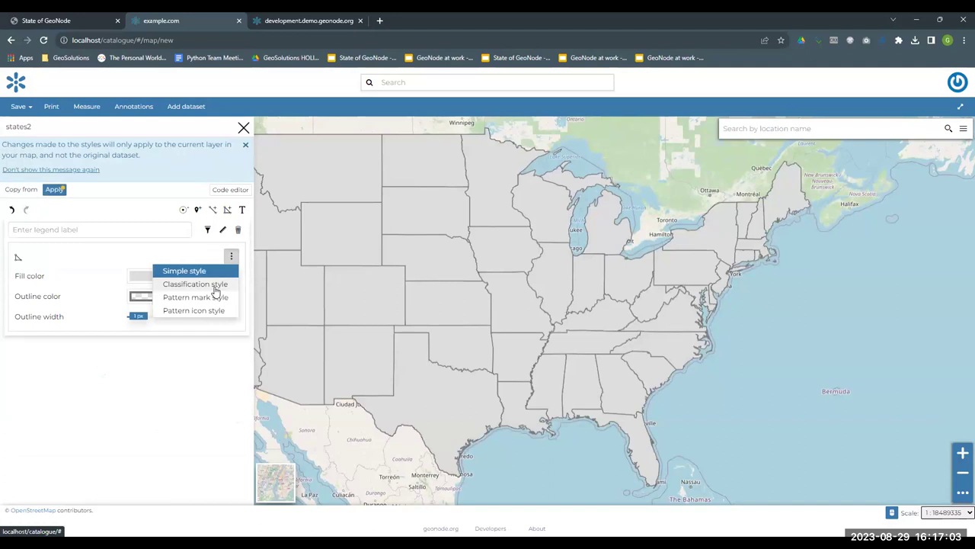
click(215, 286)
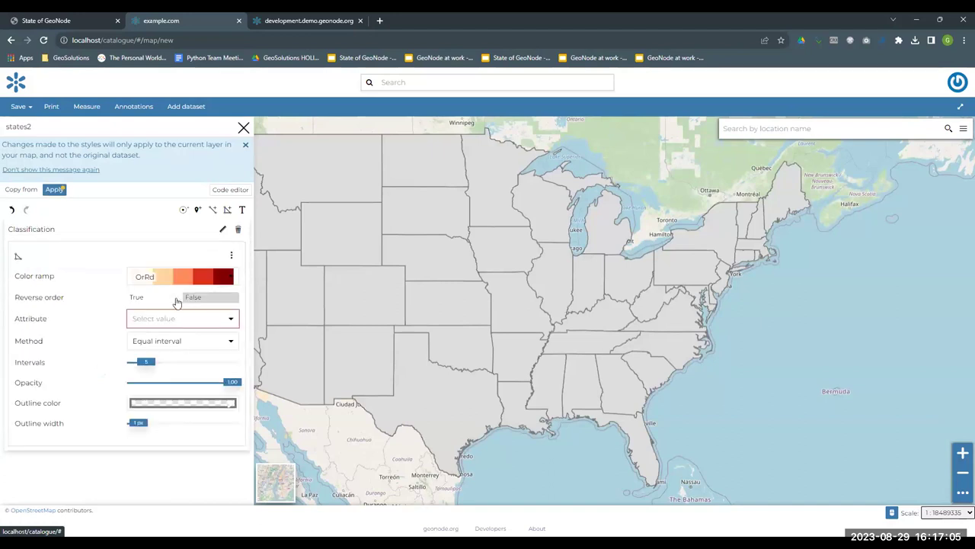
- Classify the states by the employed attribute using Natural breaks (Jenks)
click(232, 318)
scroll(204, 372, down, 3)
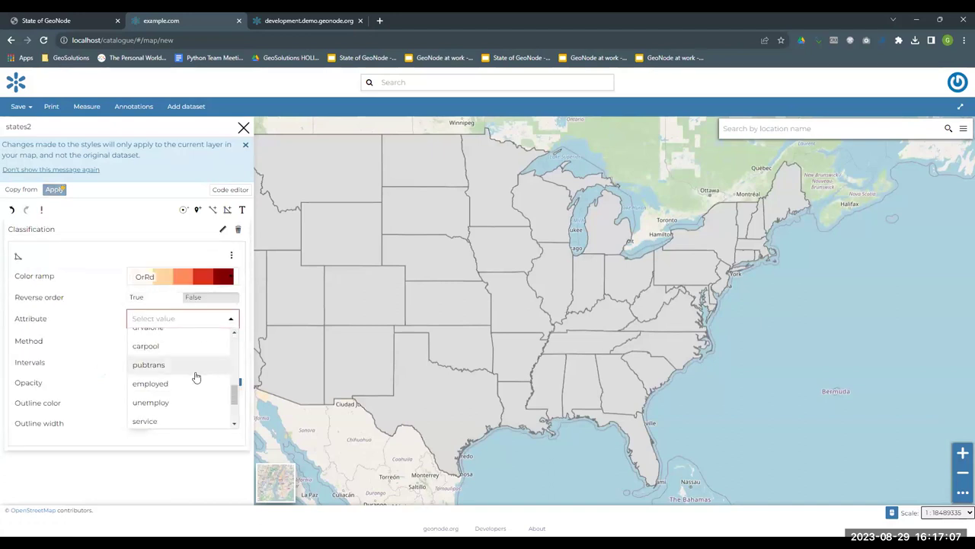
click(190, 384)
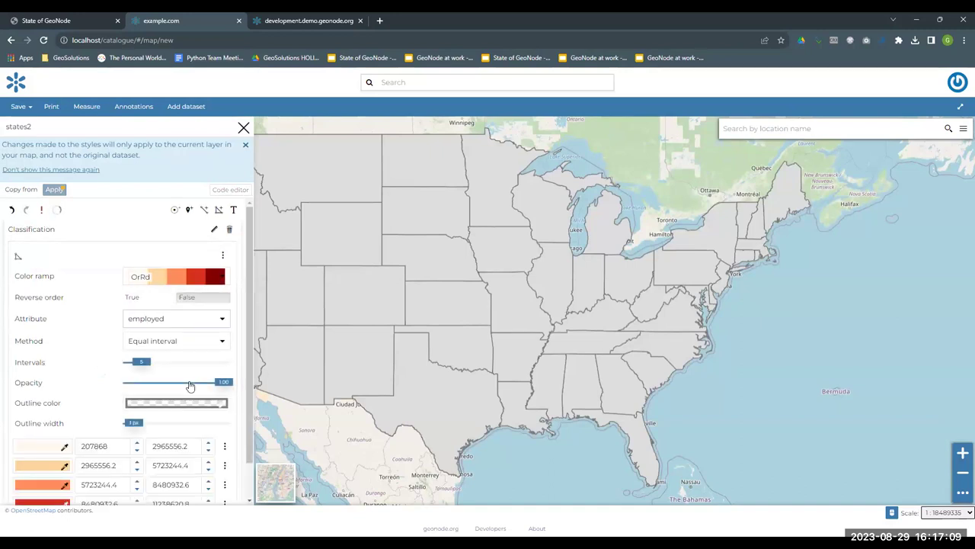
drag(351, 303, 459, 293)
click(205, 340)
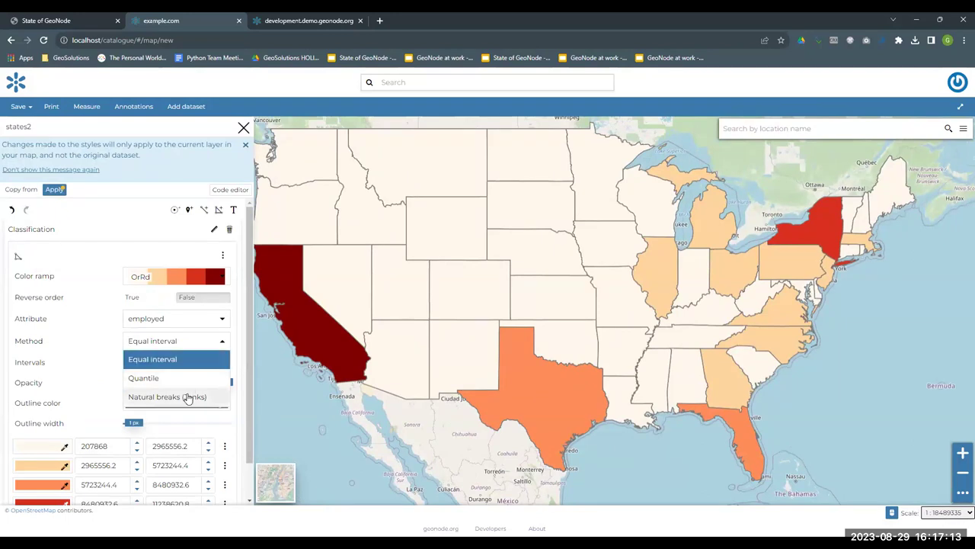
click(190, 396)
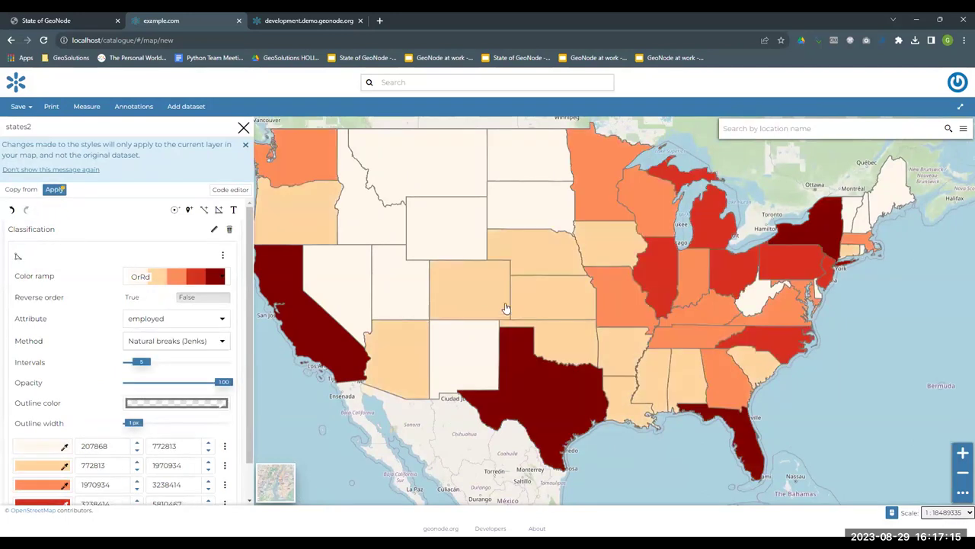
drag(501, 308, 562, 306)
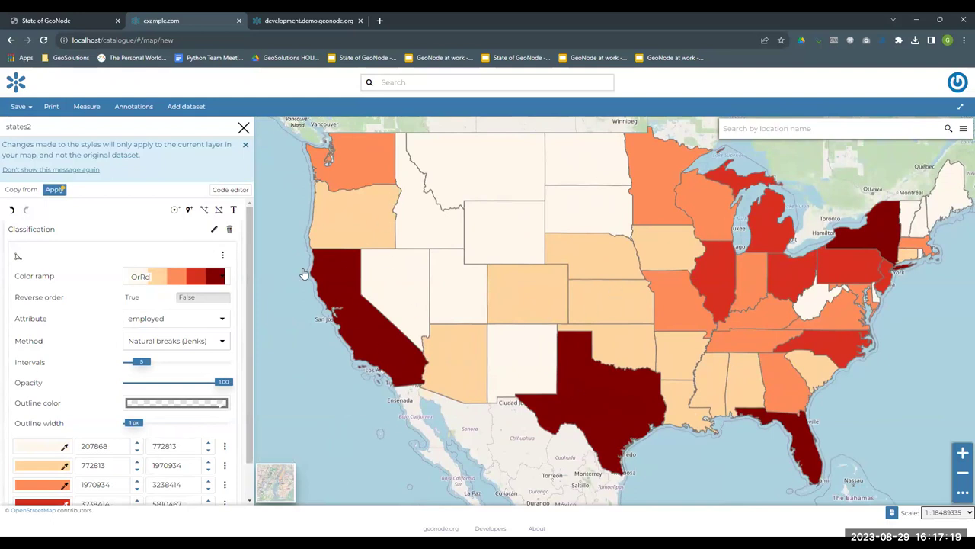
- Apply the classified style and save the map as a new map titled 'USA employed'
click(55, 190)
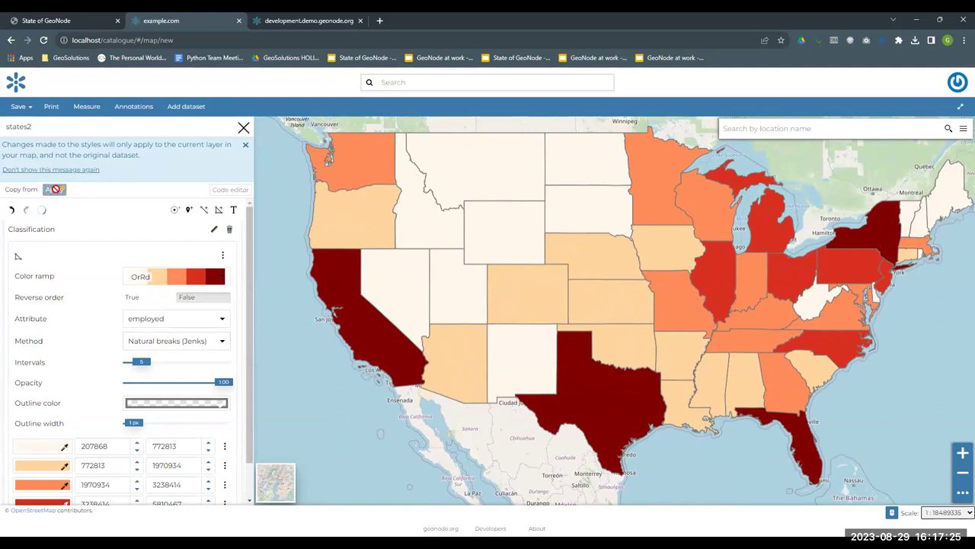
click(20, 106)
click(30, 126)
text(U)
key(BackSpace)
text(USA employed)
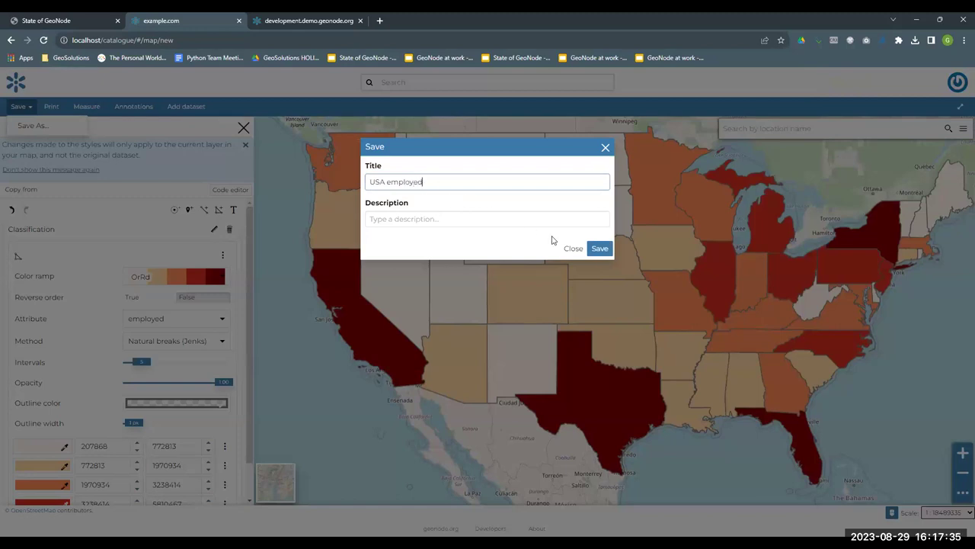
click(600, 249)
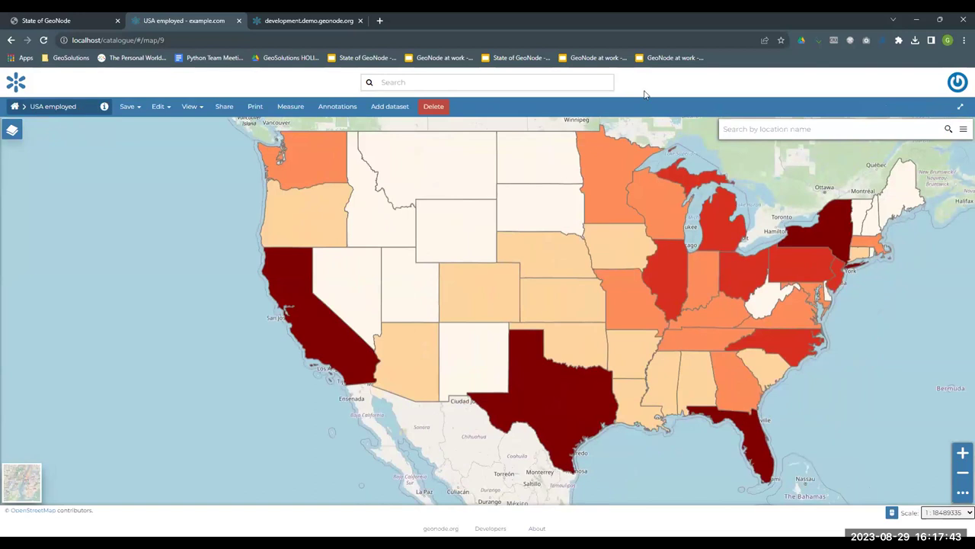
- Open USA employed from the catalogue and set its thumbnail from a map snapshot
click(13, 108)
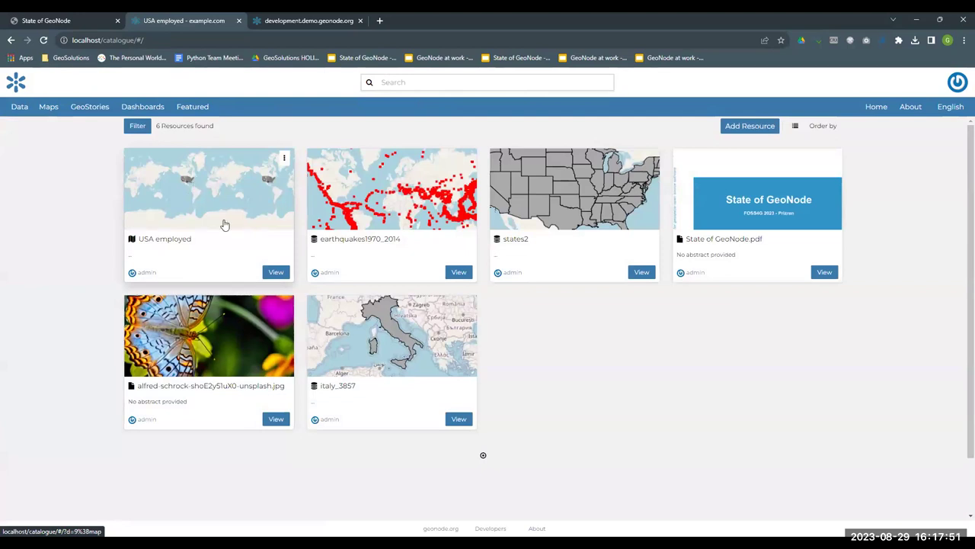
click(276, 272)
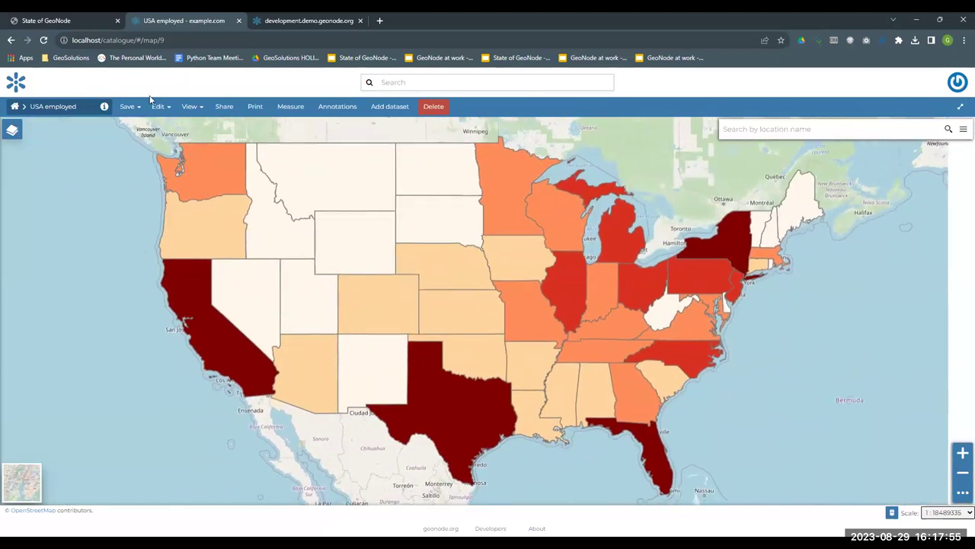
click(105, 106)
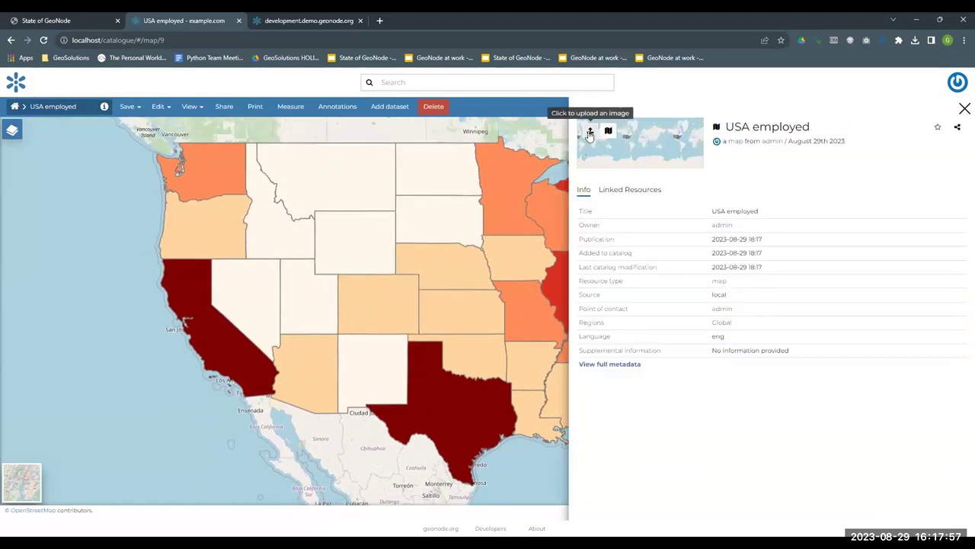
click(608, 131)
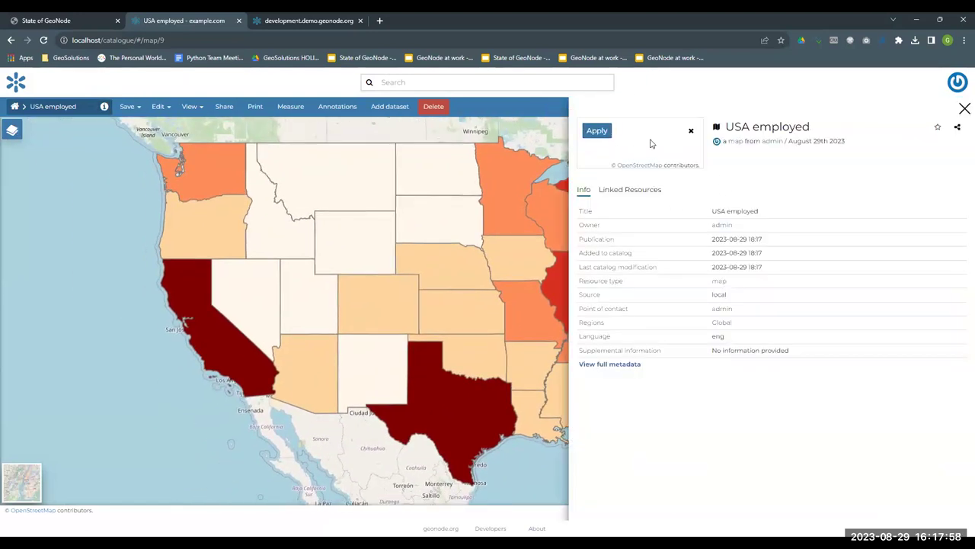
click(606, 135)
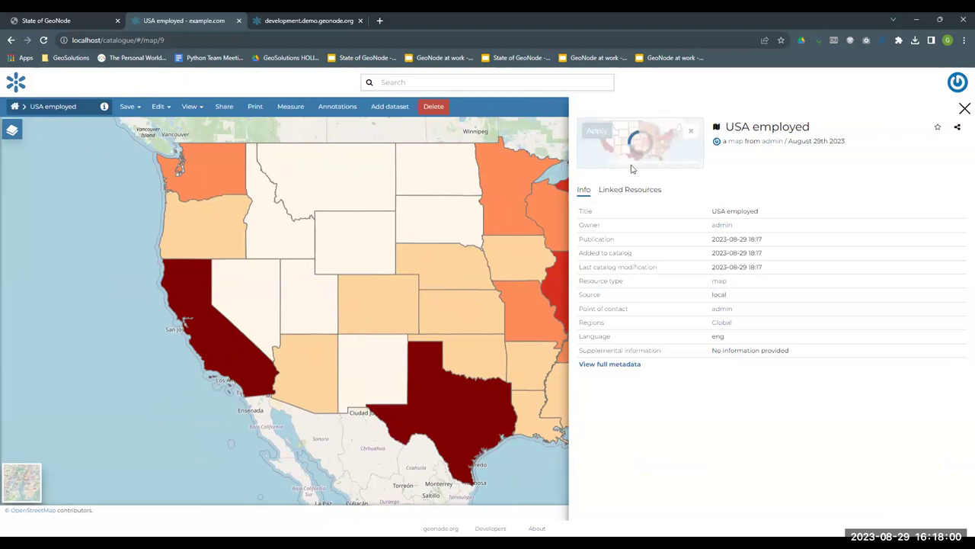
- Browse the states2 dataset, then reopen the USA employed map
click(13, 107)
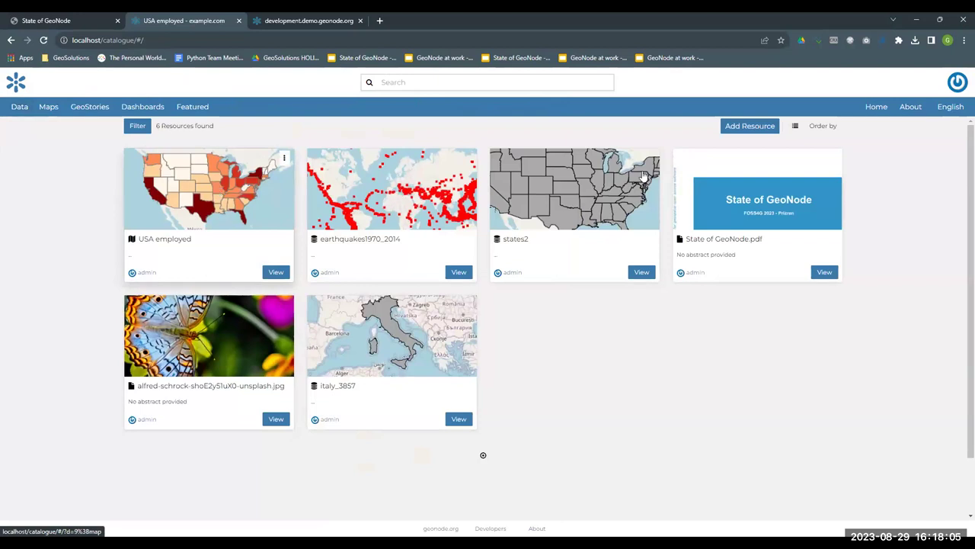
click(638, 274)
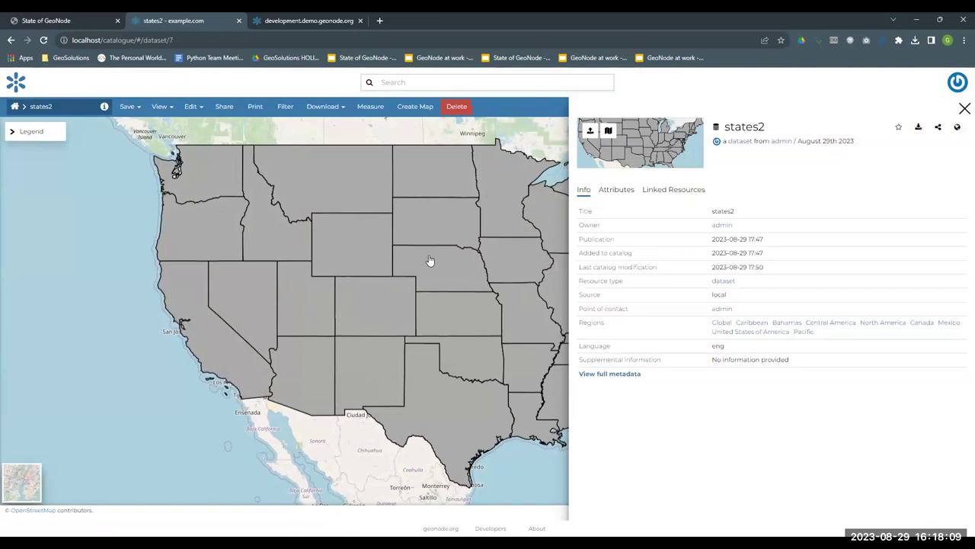
click(11, 41)
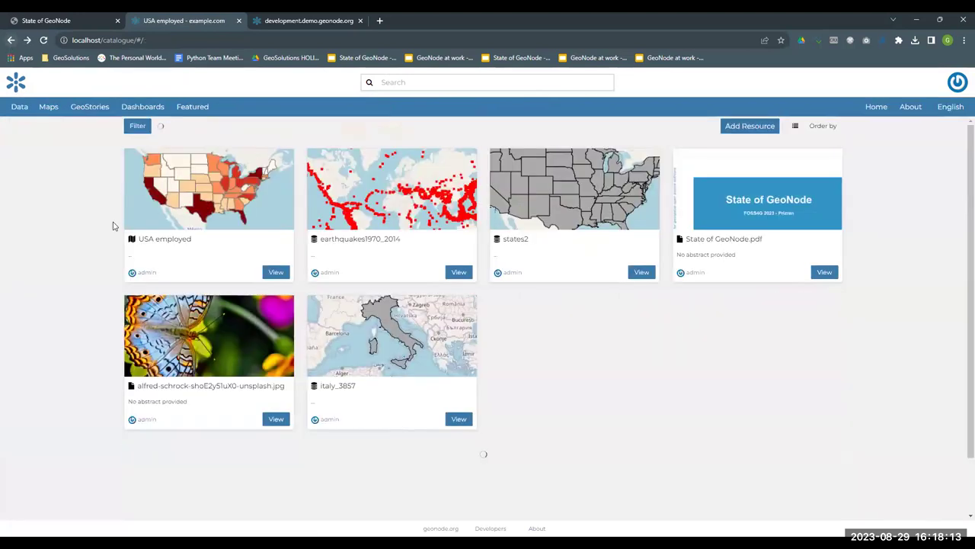
click(276, 272)
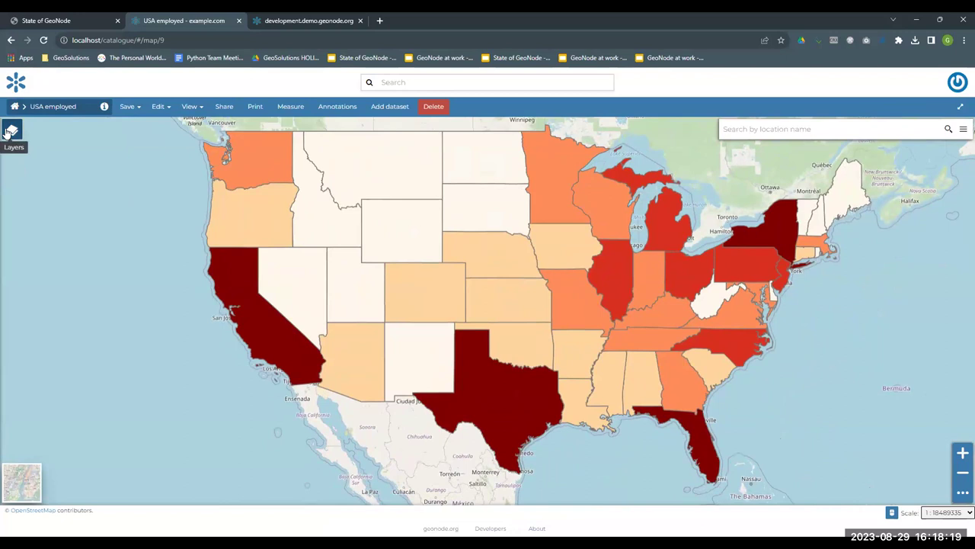
- Start a table widget for the states2 layer
click(12, 130)
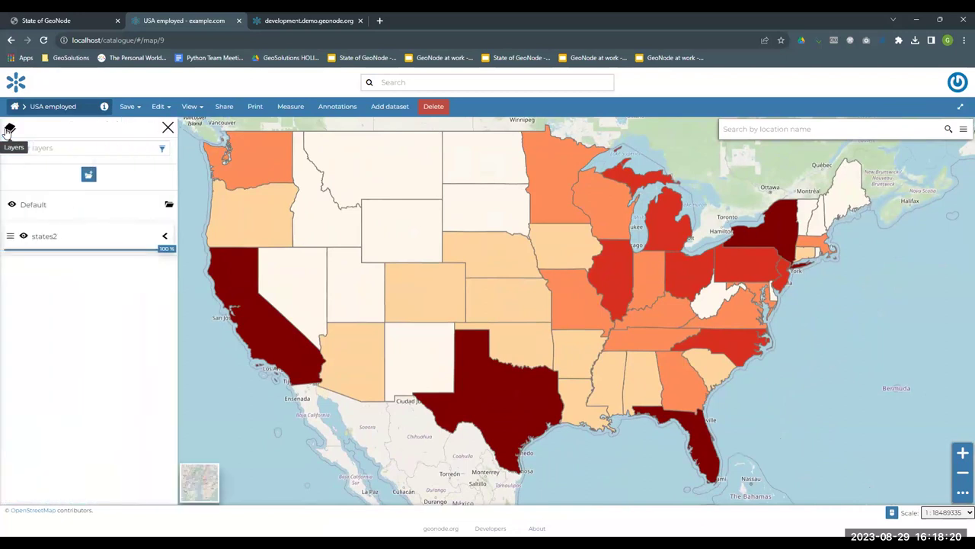
click(47, 242)
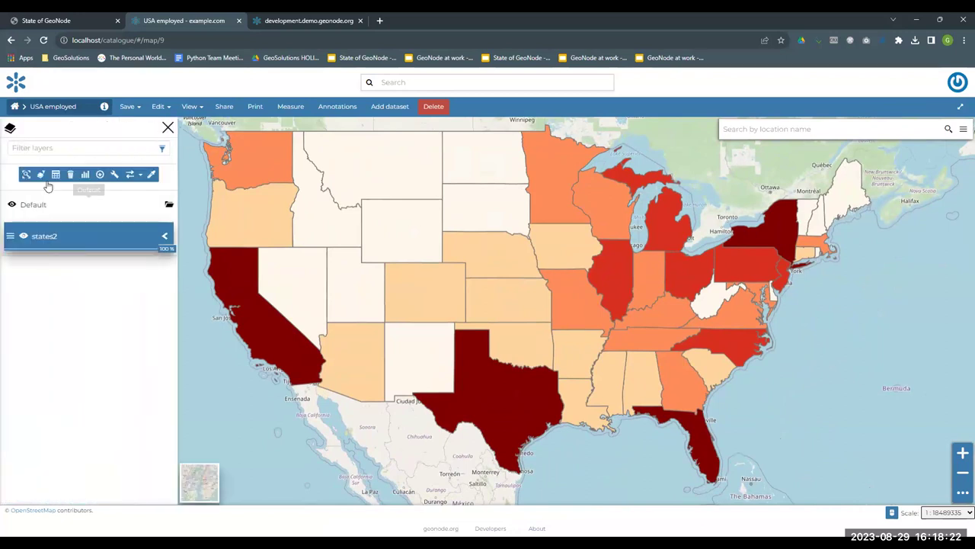
click(86, 175)
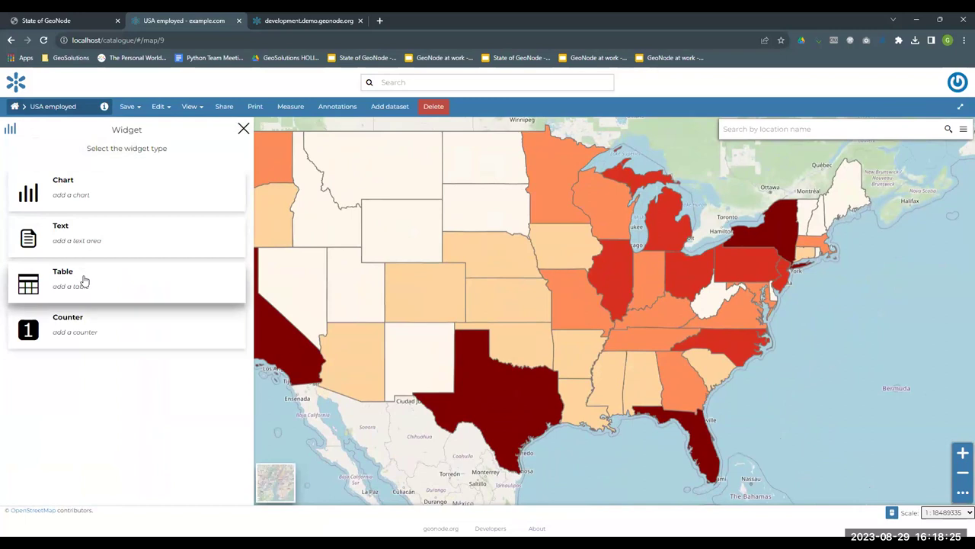
click(84, 281)
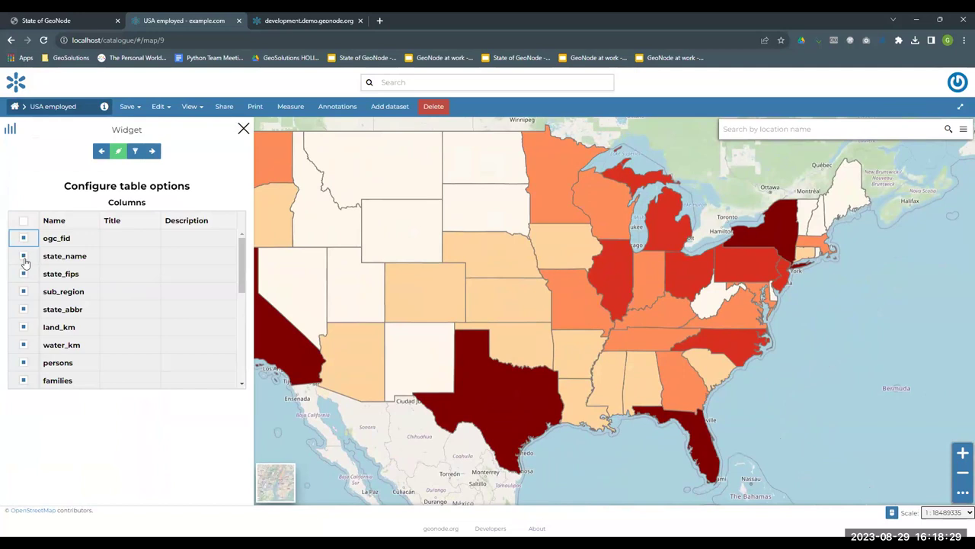
- Untick unneeded columns like ogc_fid, state_fips, water_km, workers, carpool and manual, keeping land_km and male
click(24, 238)
click(23, 273)
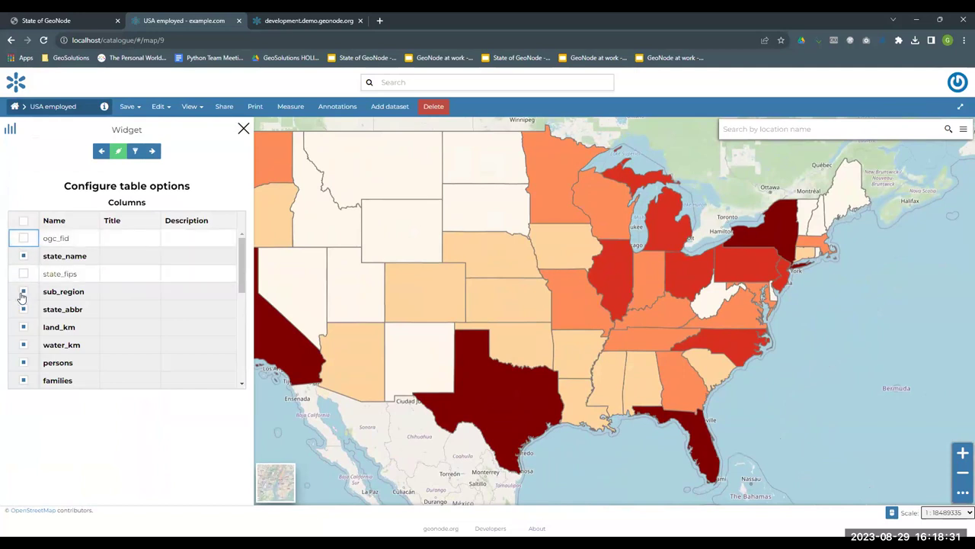
click(23, 291)
click(24, 309)
click(23, 327)
click(23, 327)
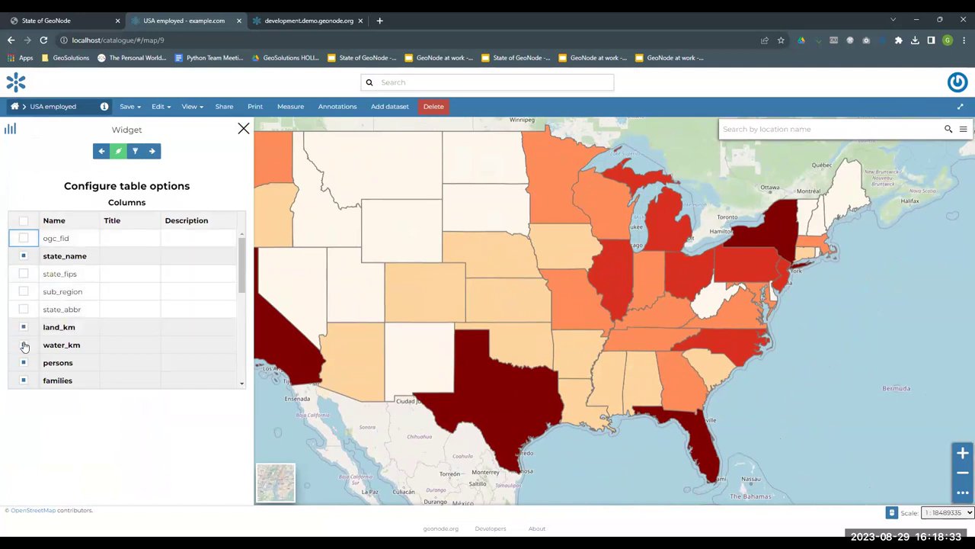
click(24, 347)
scroll(24, 335, down, 3)
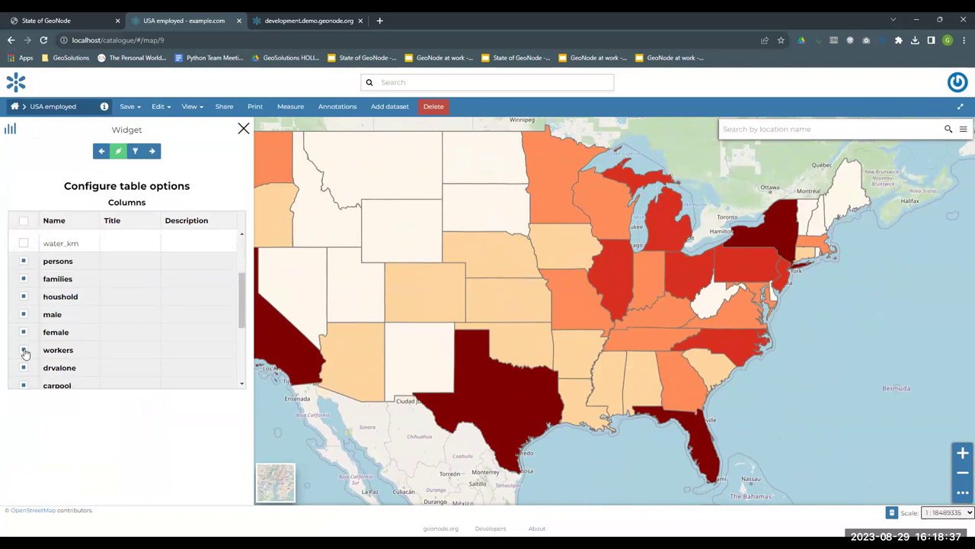
click(24, 351)
click(24, 367)
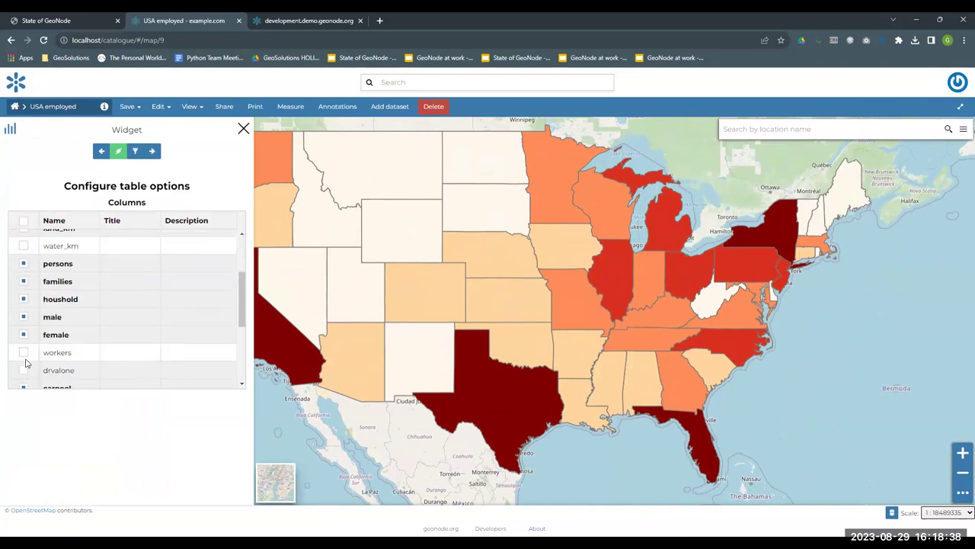
click(24, 314)
click(24, 298)
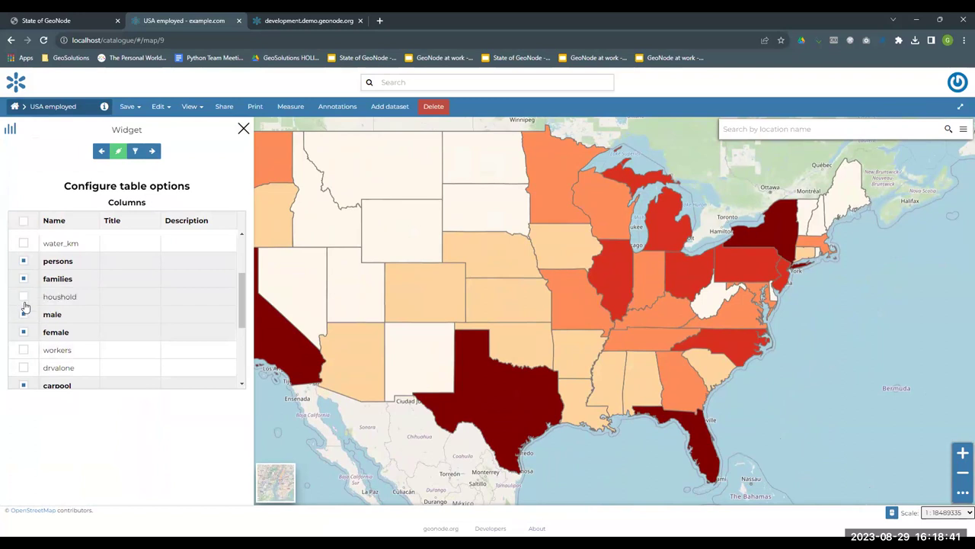
scroll(27, 365, down, 2)
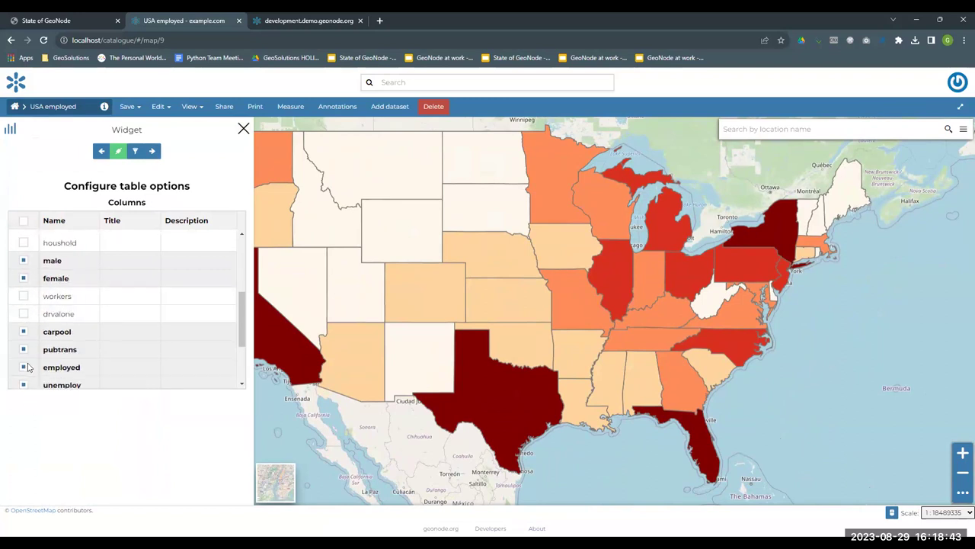
click(24, 284)
click(24, 302)
click(24, 337)
click(23, 373)
scroll(130, 311, up, 4)
scroll(129, 310, down, 1)
scroll(129, 311, up, 1)
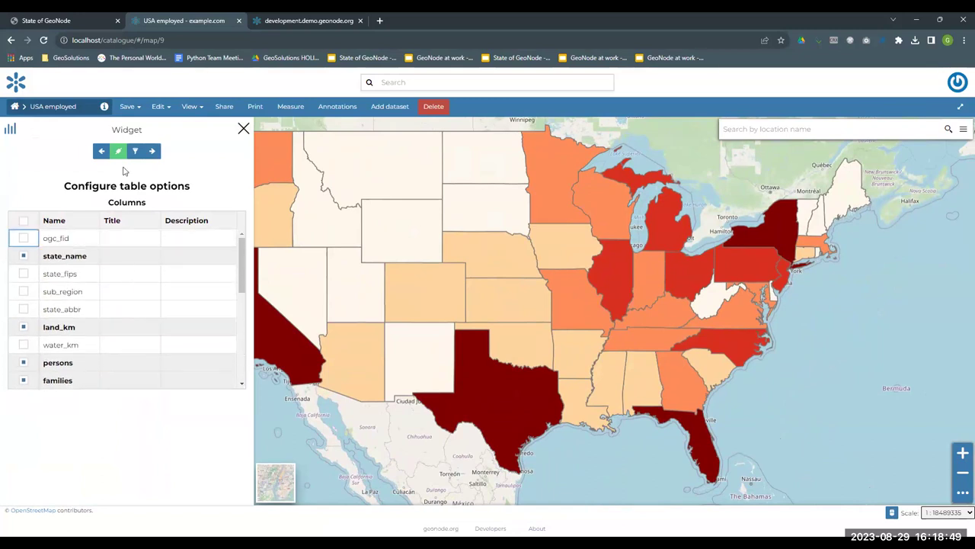
- Title the table 'Some data', add it to the map, enlarge it and place it upper right
click(153, 152)
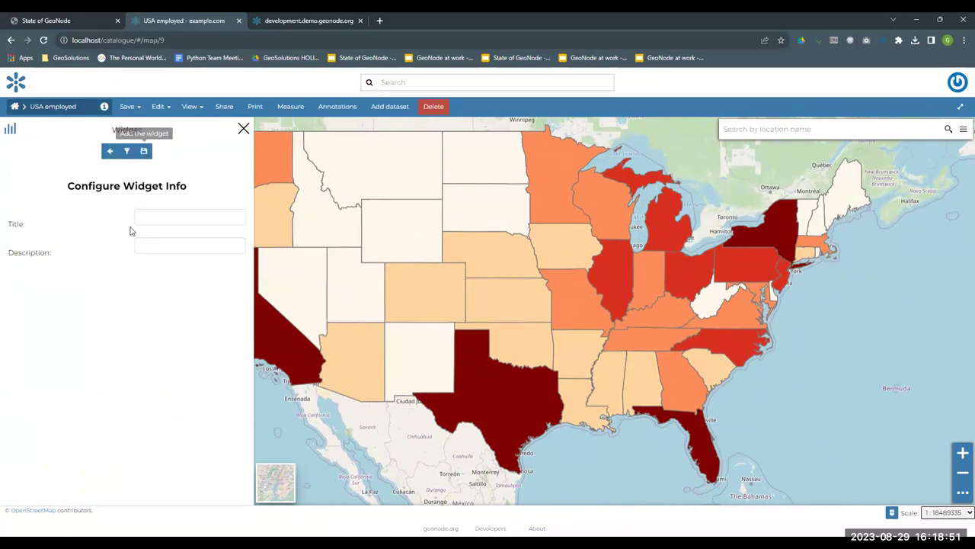
click(172, 217)
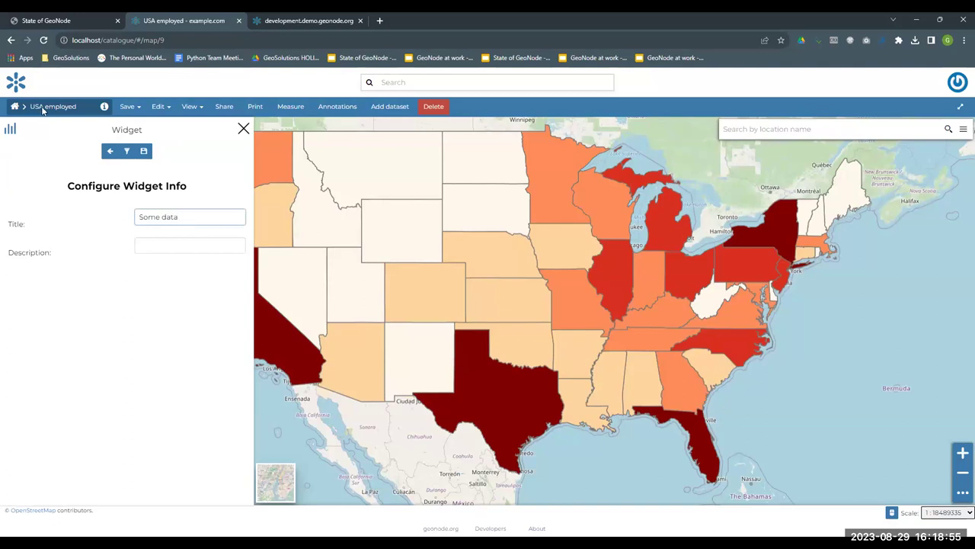
click(144, 151)
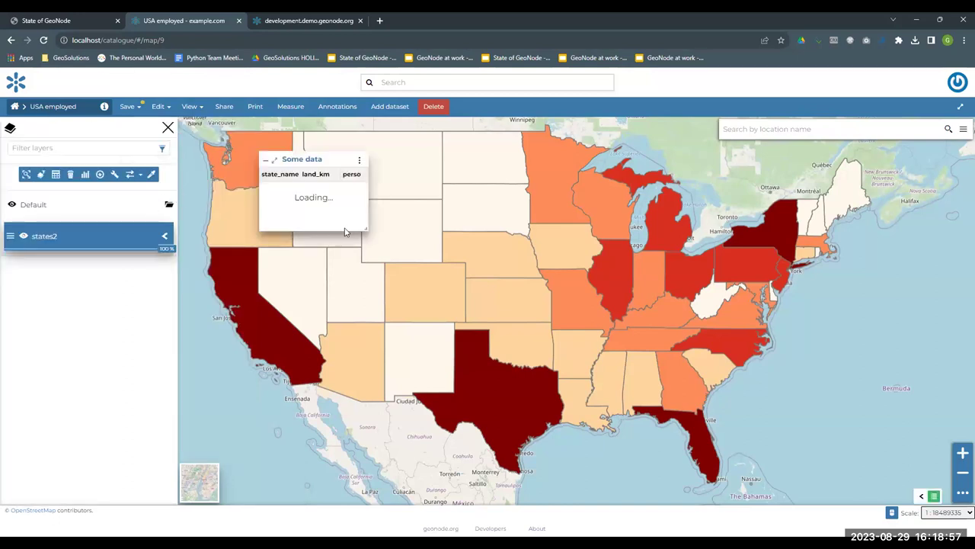
drag(370, 232, 598, 316)
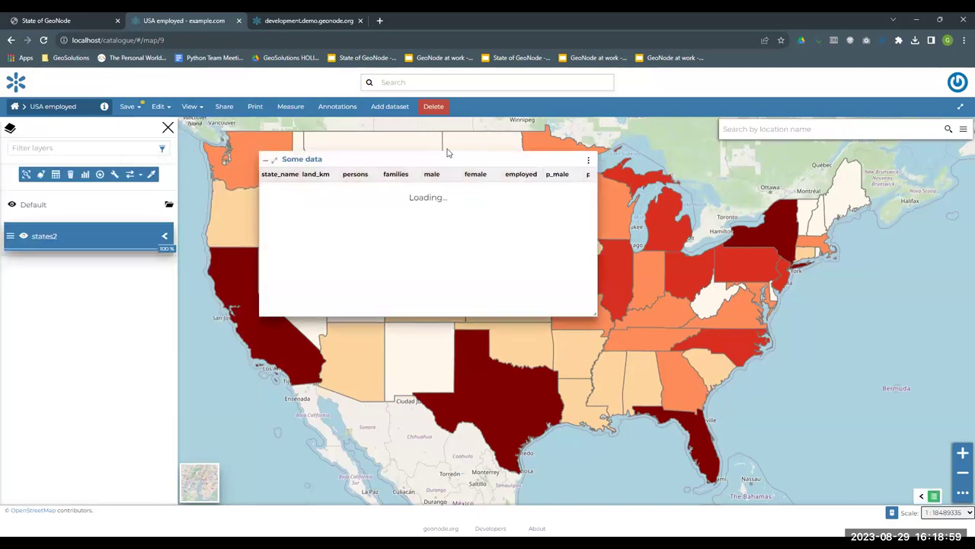
drag(503, 161, 791, 159)
- Save the map with the new table widget
scroll(762, 251, right, 3)
scroll(724, 262, left, 3)
scroll(744, 225, down, 3)
scroll(743, 229, up, 3)
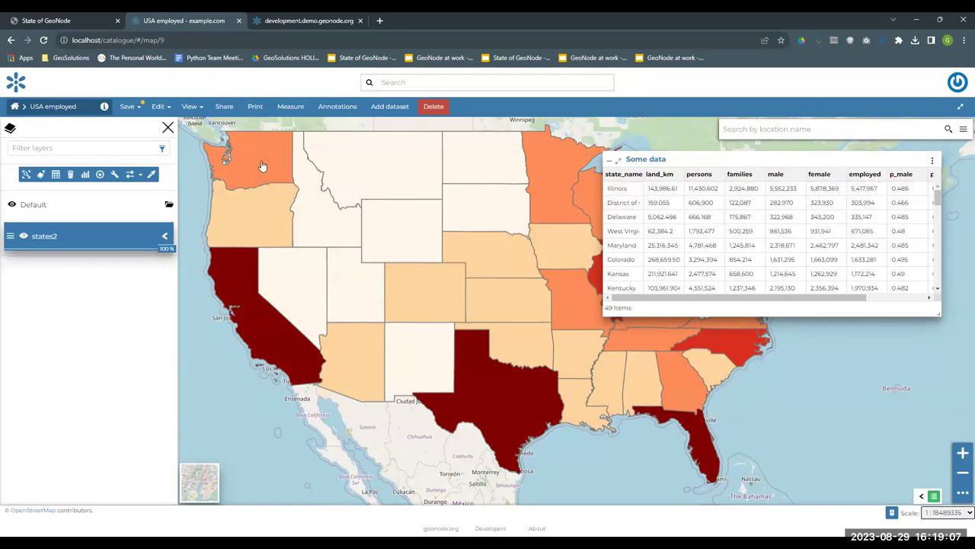
click(127, 107)
click(135, 126)
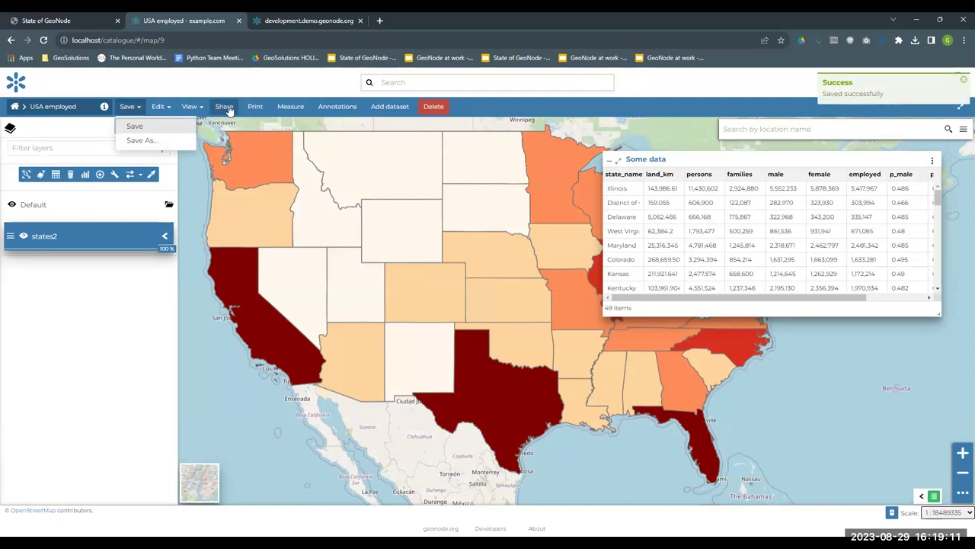
- Copy the map's embed link and preview it in a new browser tab
click(225, 107)
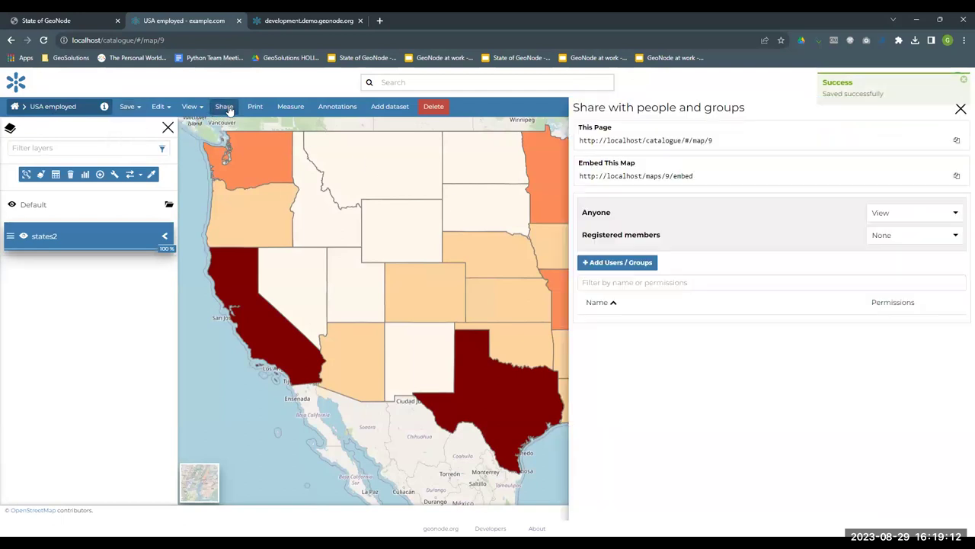
click(956, 180)
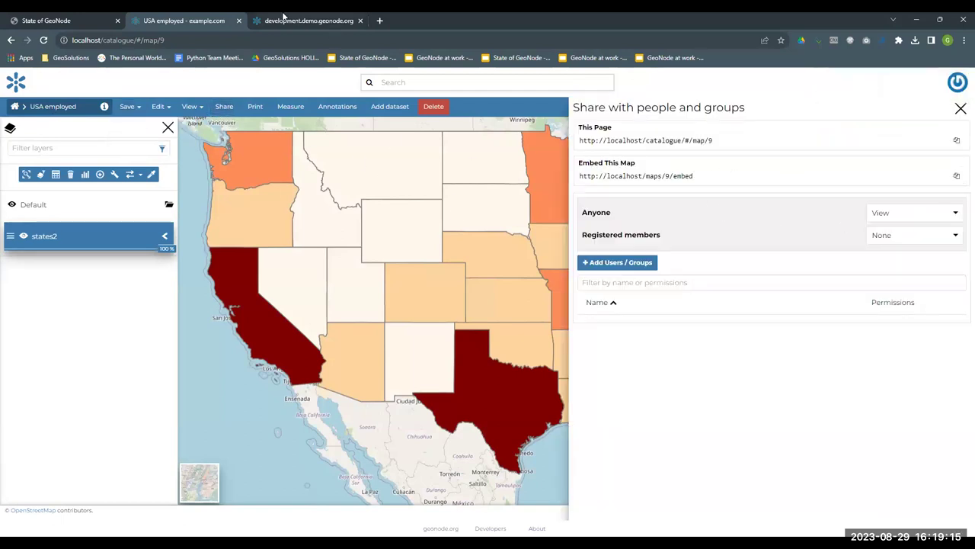
click(379, 20)
key(ctrl+v)
click(265, 61)
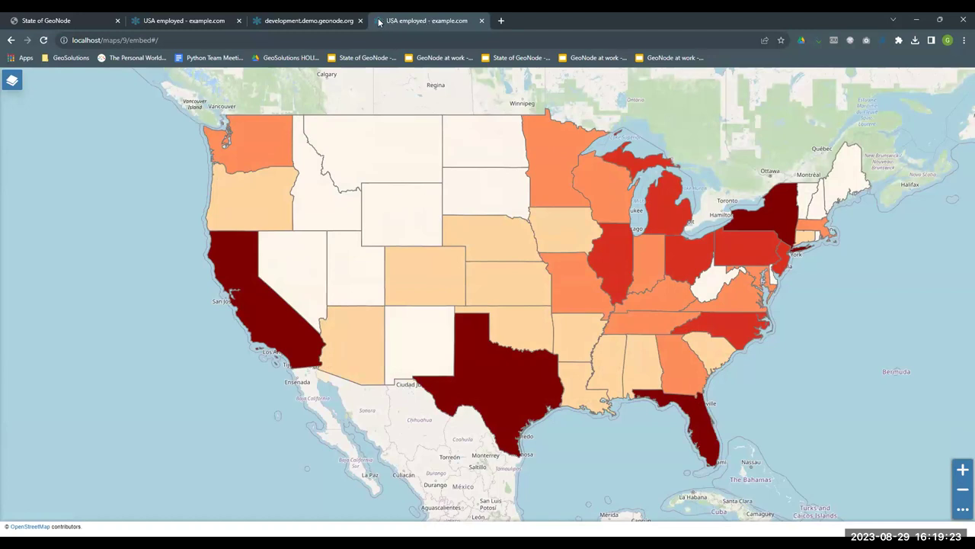
key(ctrl+w)
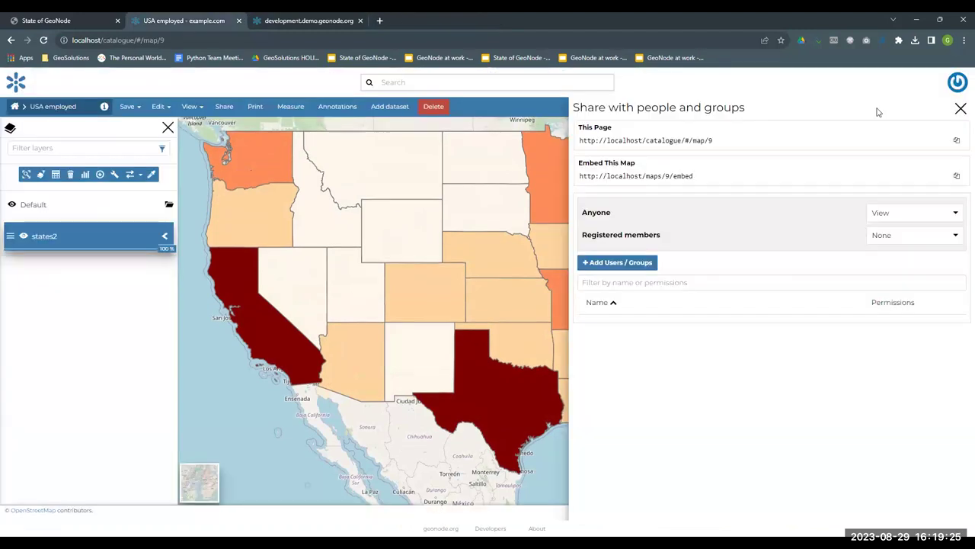
click(960, 109)
- Move the table lower, save and reload, then reposition it to uncover the Great Lakes
drag(814, 159, 814, 245)
click(128, 106)
click(138, 127)
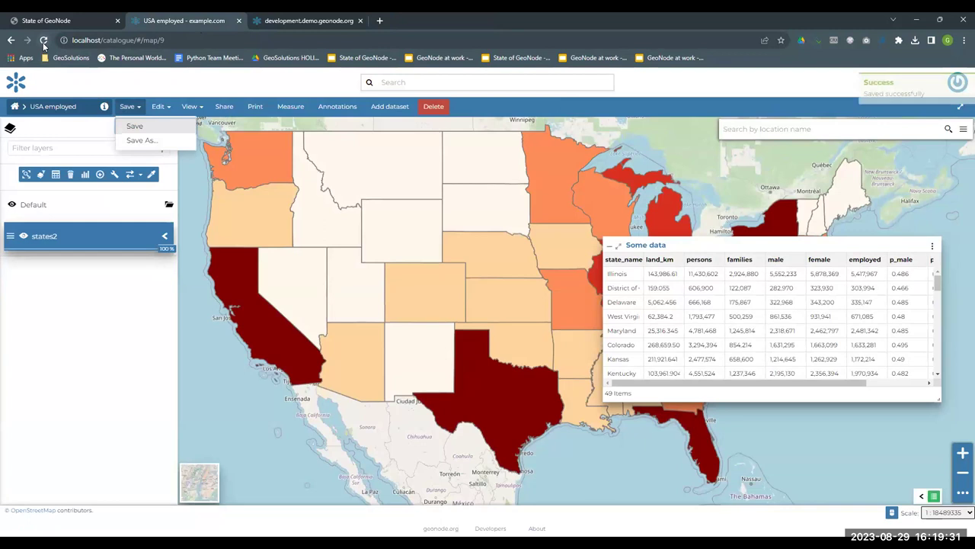
click(44, 41)
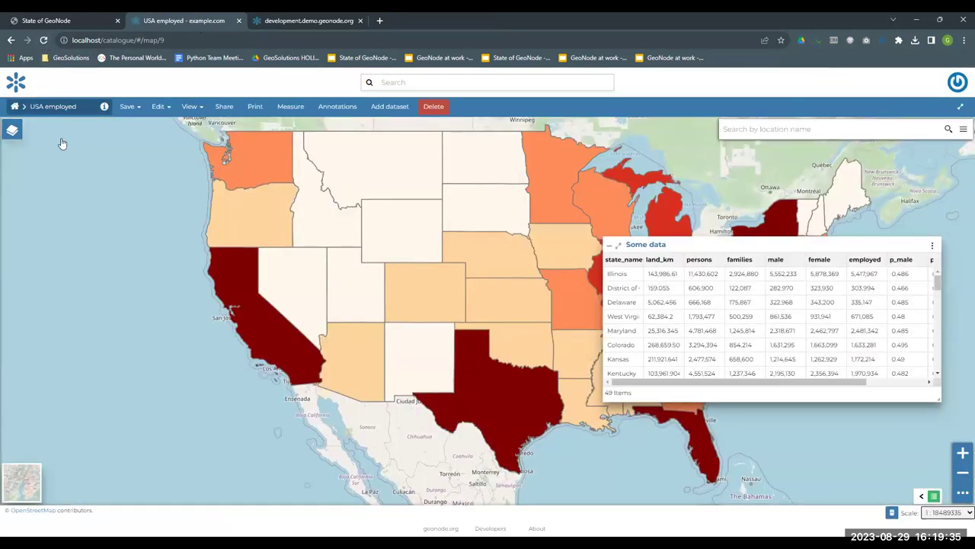
drag(744, 242, 689, 325)
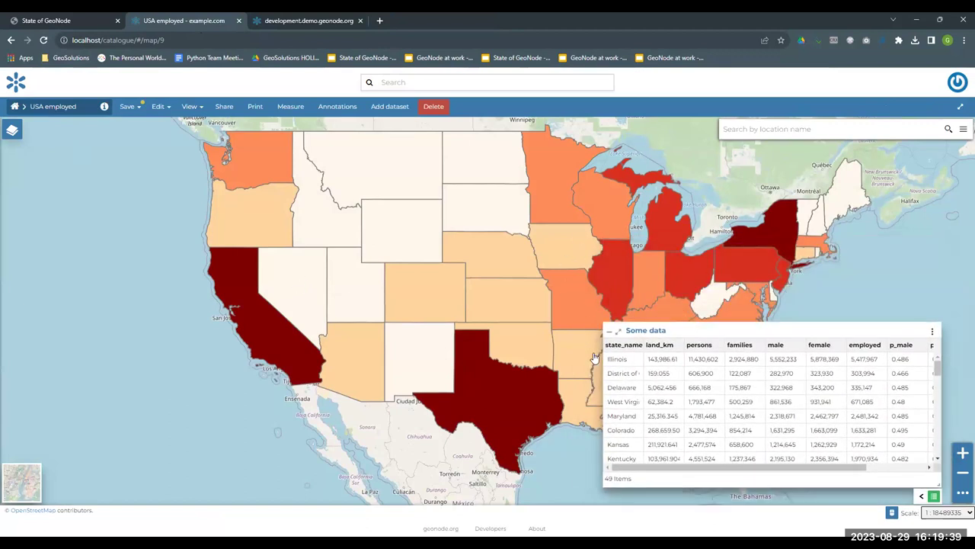
mouse_move(603, 324)
mouse_down()
mouse_move(621, 274)
mouse_move(618, 242)
mouse_move(607, 318)
mouse_up()
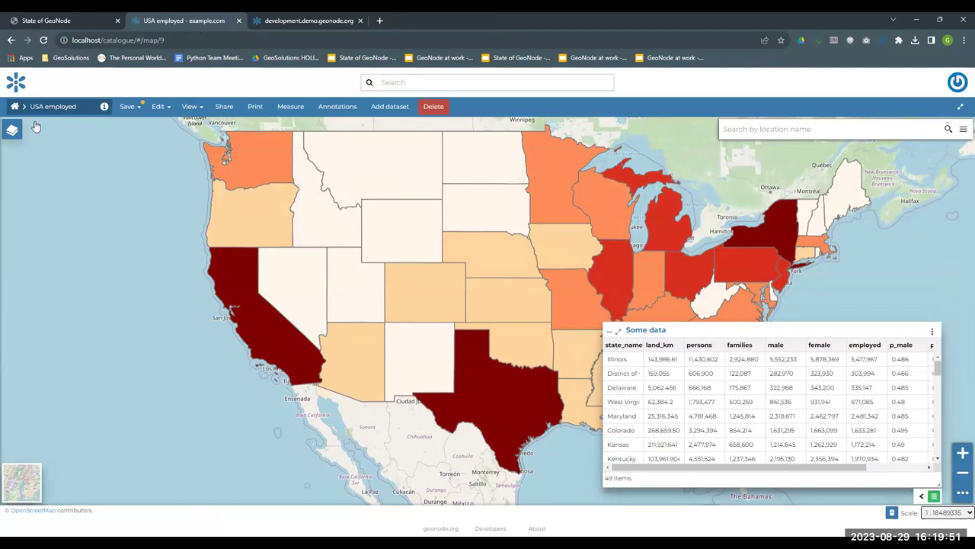
- For states2, browse the Chart and Text widget types and return to the widget-type list
click(11, 130)
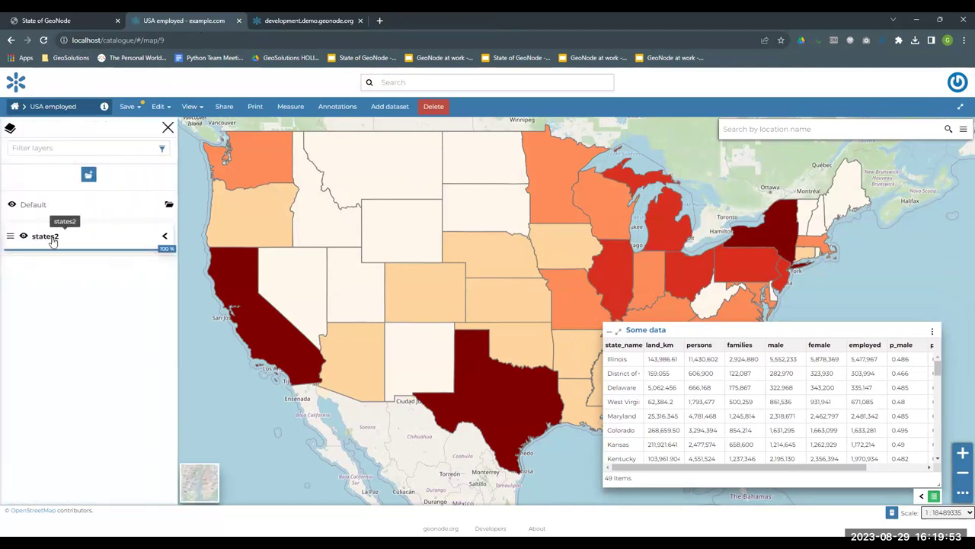
click(47, 236)
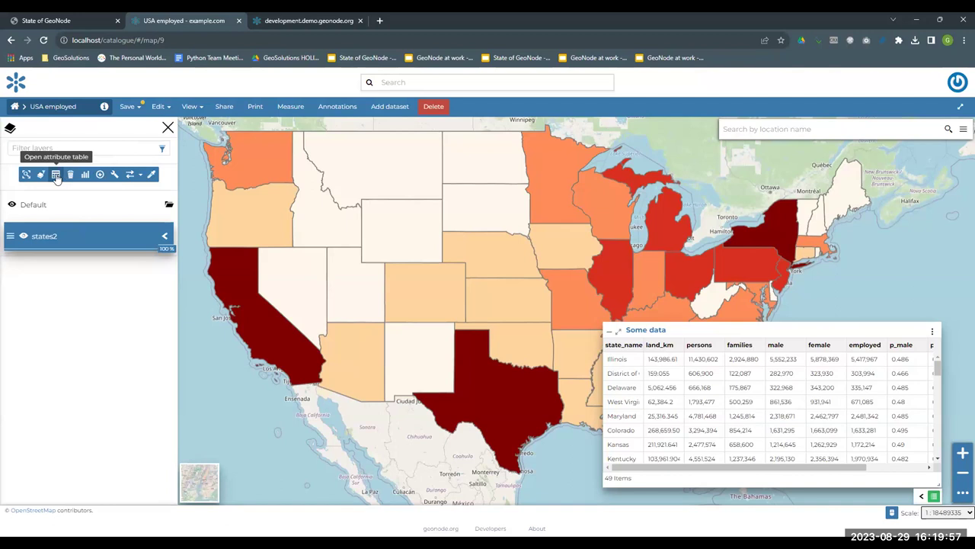
click(85, 174)
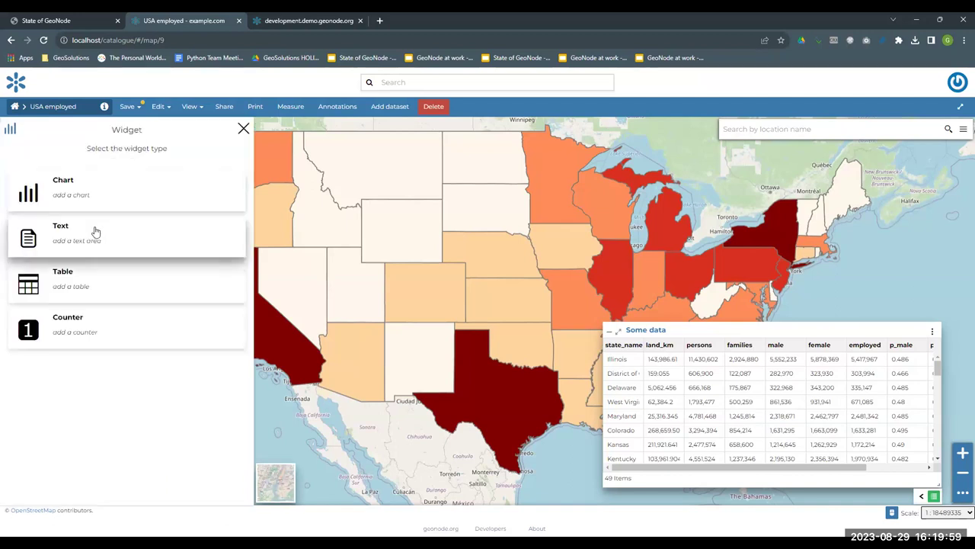
click(97, 179)
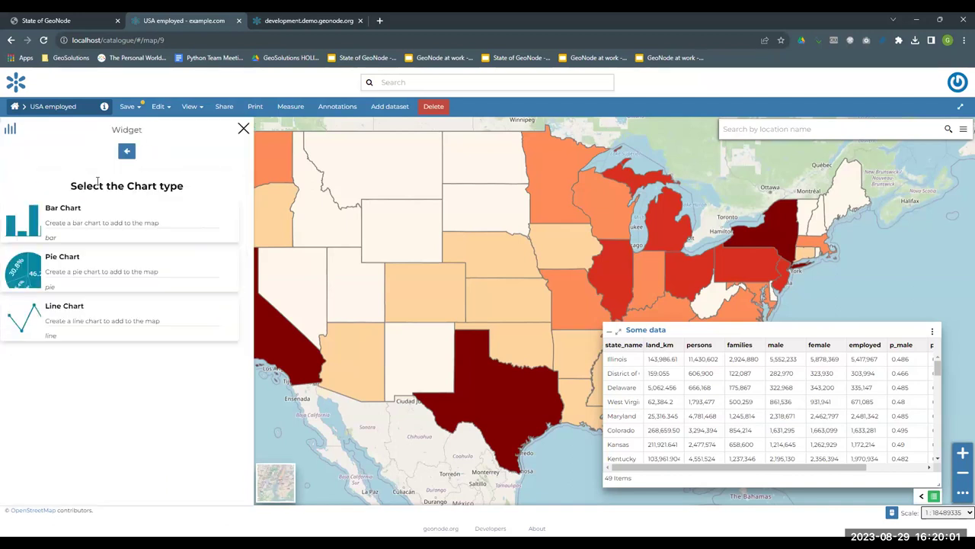
click(126, 151)
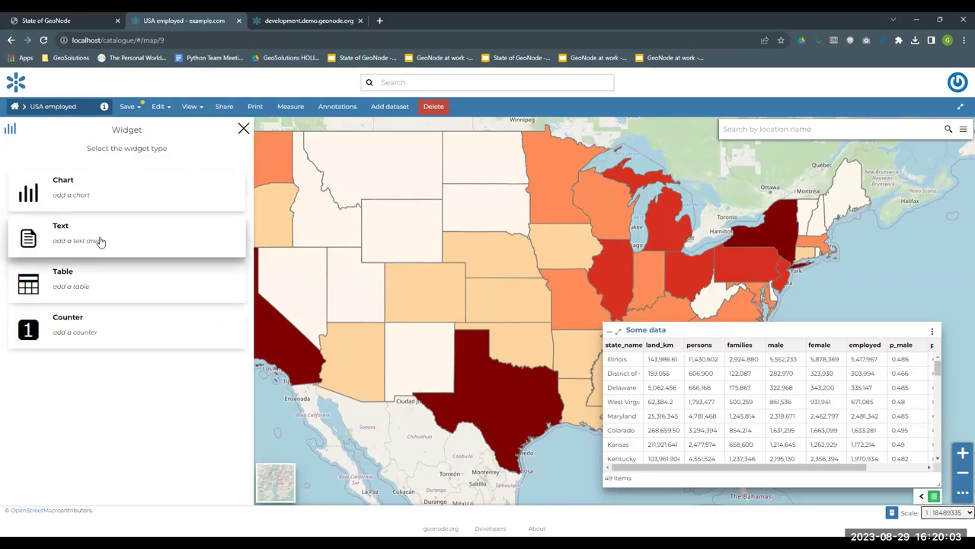
click(99, 242)
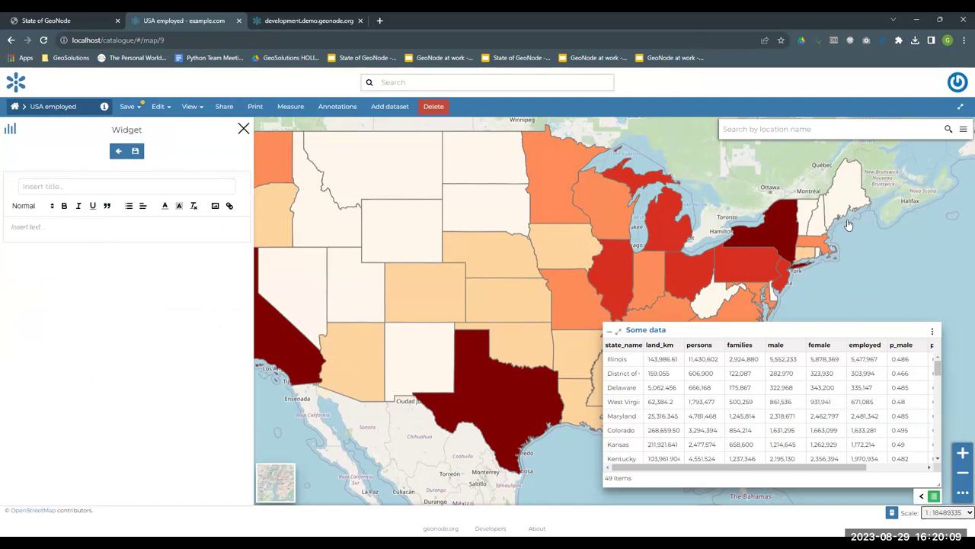
click(112, 151)
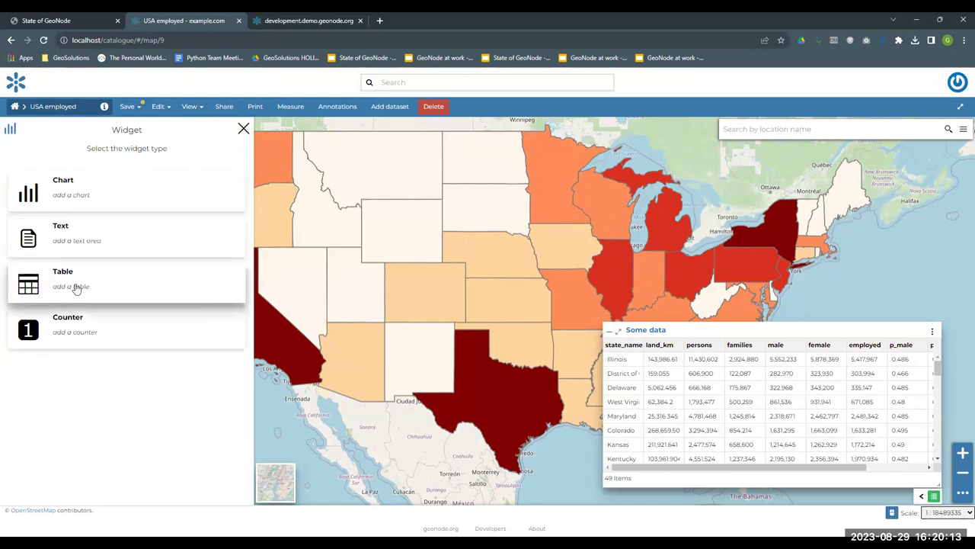
- Start a new counter widget and choose persons as the attribute to count
click(98, 332)
click(184, 273)
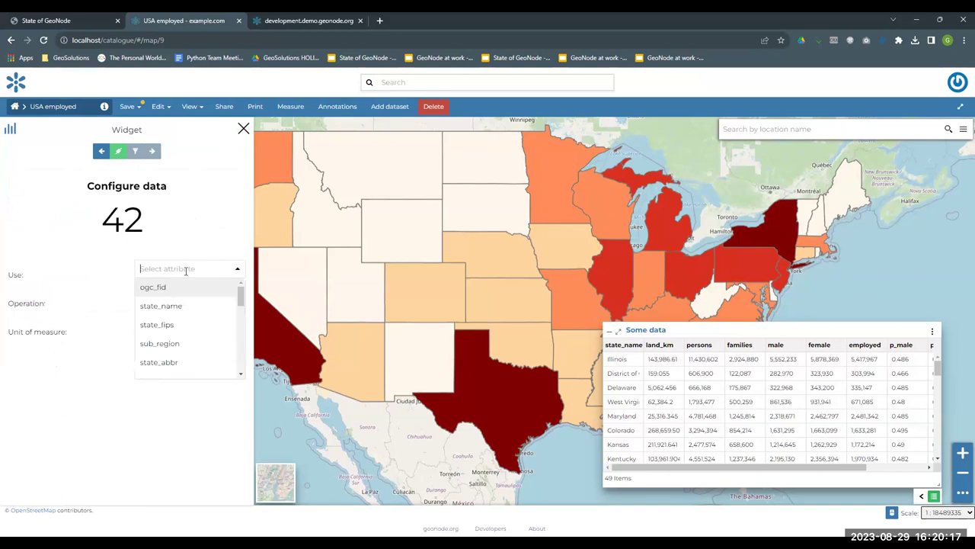
click(199, 241)
click(217, 269)
scroll(205, 348, down, 4)
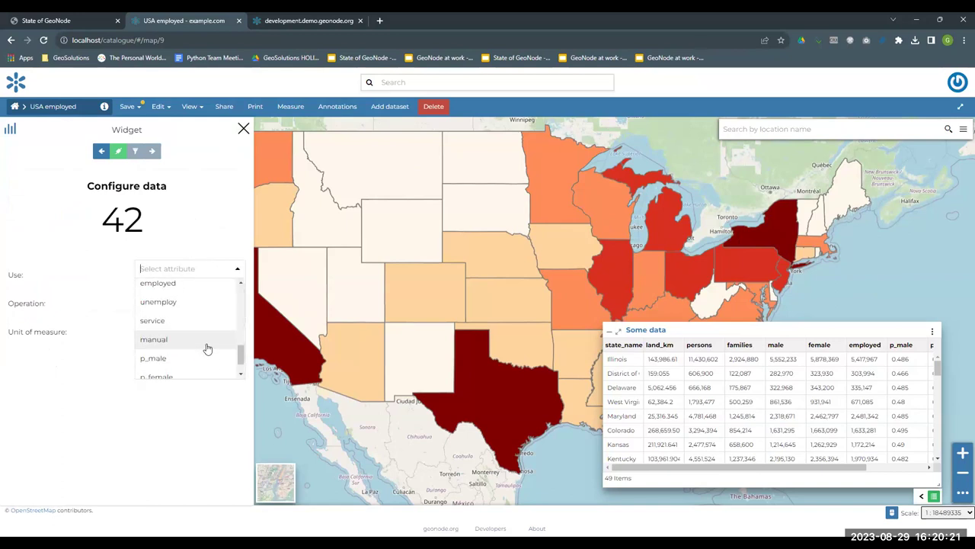
scroll(207, 349, up, 5)
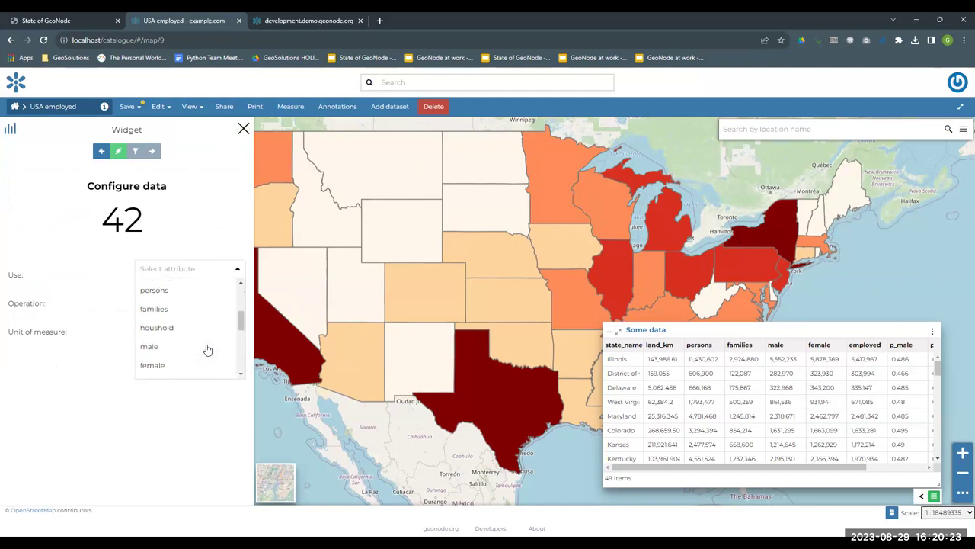
scroll(206, 349, down, 1)
scroll(206, 349, up, 3)
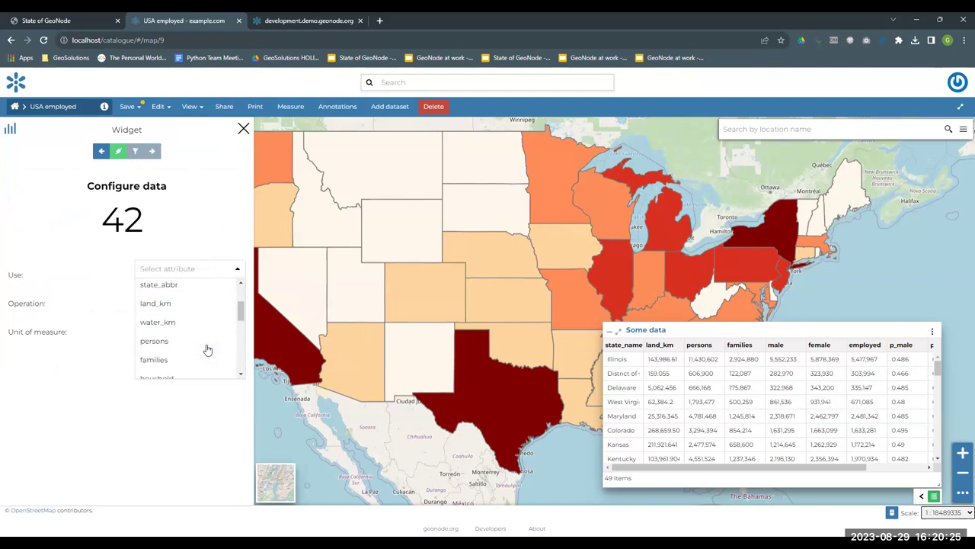
click(194, 290)
- Set the operation to SUM and add the counter, which totals 246,881,454
click(182, 296)
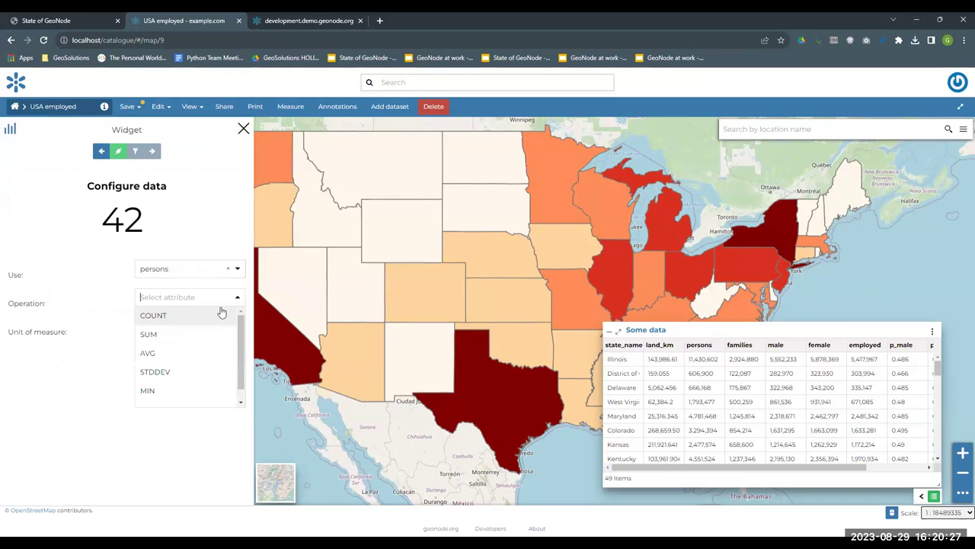
click(152, 333)
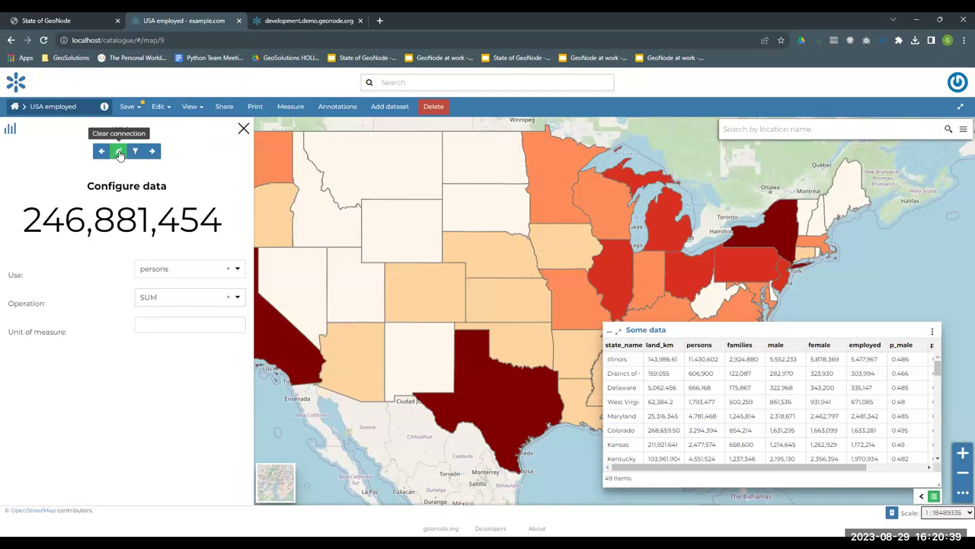
click(151, 151)
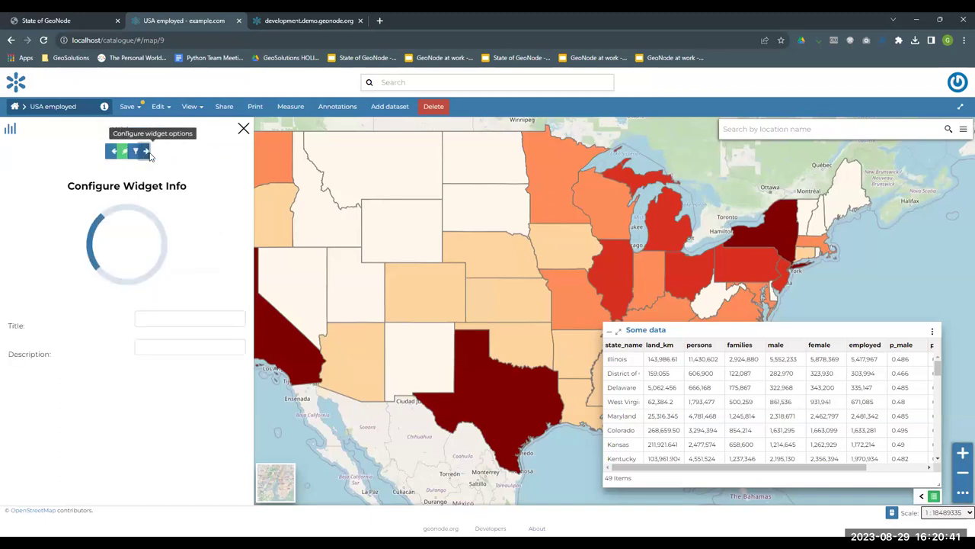
click(136, 152)
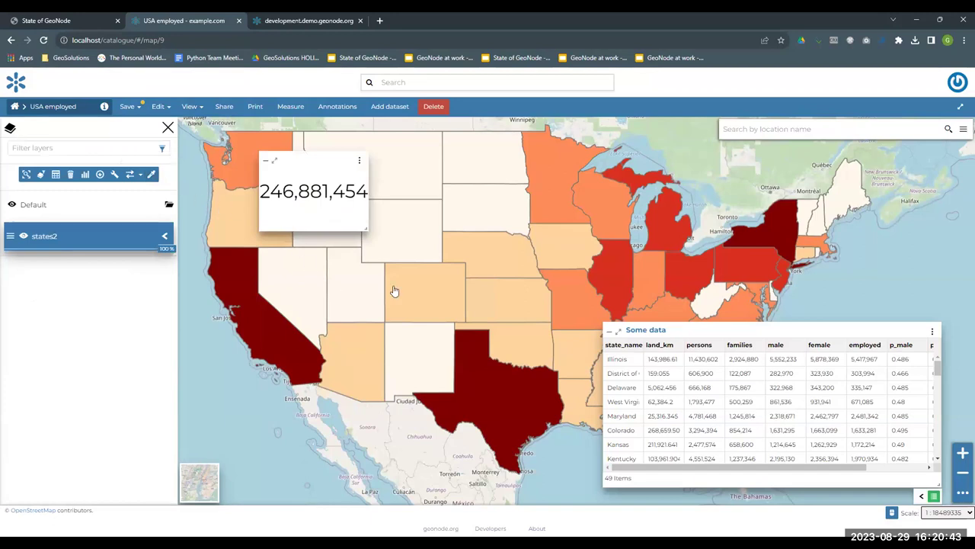
- Move the persons counter widget to the map's right edge
scroll(307, 295, up, 2)
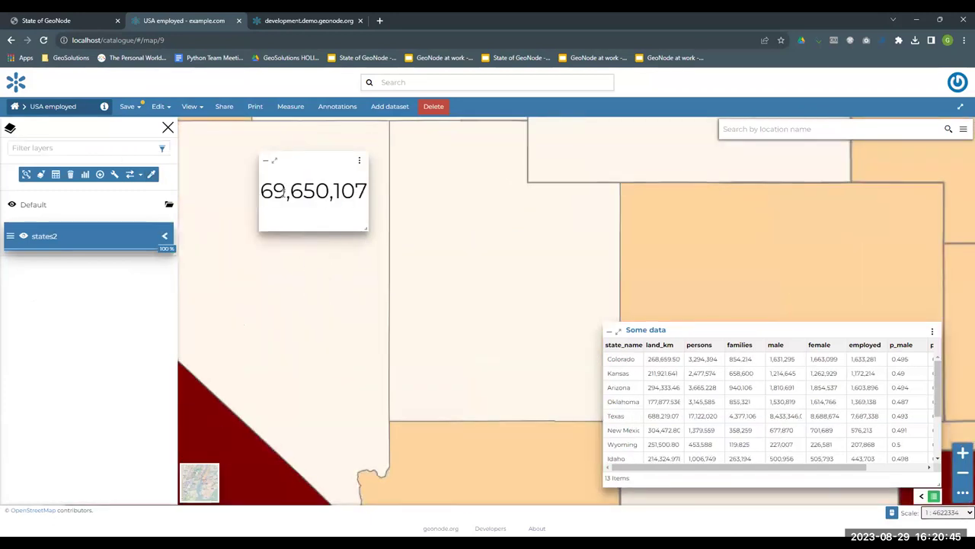
scroll(298, 276, up, 1)
scroll(320, 285, down, 2)
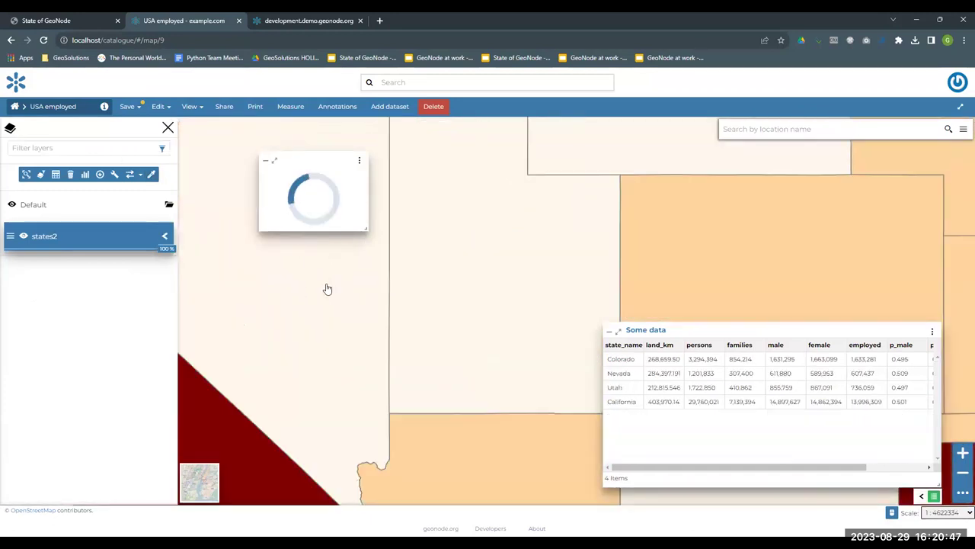
drag(318, 161, 873, 251)
- Pan and zoom the map over Missouri, Illinois and Indiana so the counter reads 50,489,774
scroll(587, 237, down, 1)
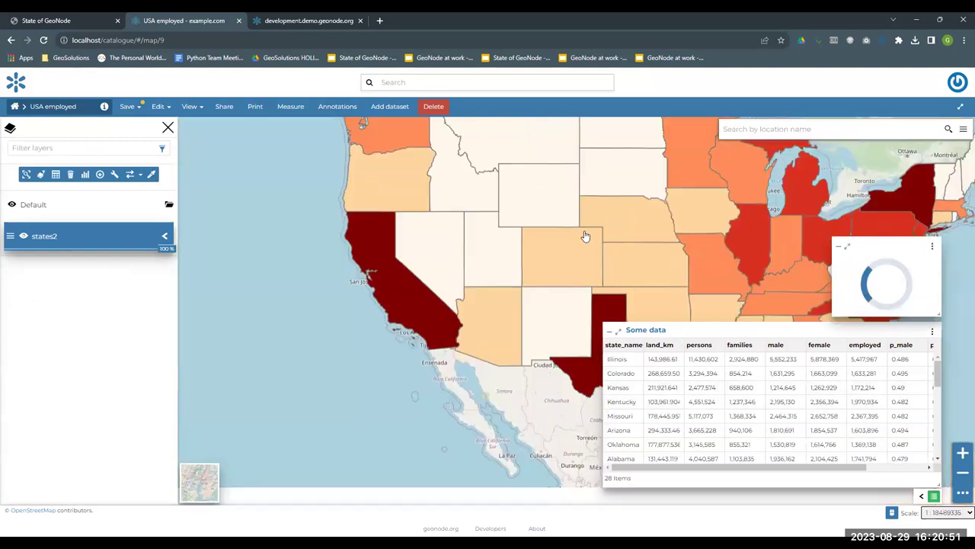
scroll(597, 241, up, 3)
drag(323, 242, 576, 409)
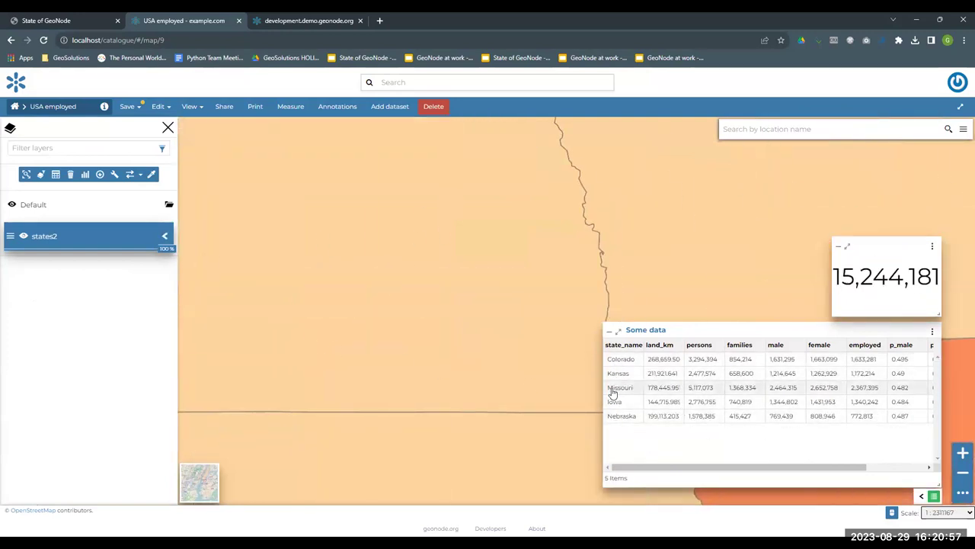
drag(376, 272, 128, 324)
drag(662, 285, 124, 290)
drag(491, 257, 347, 257)
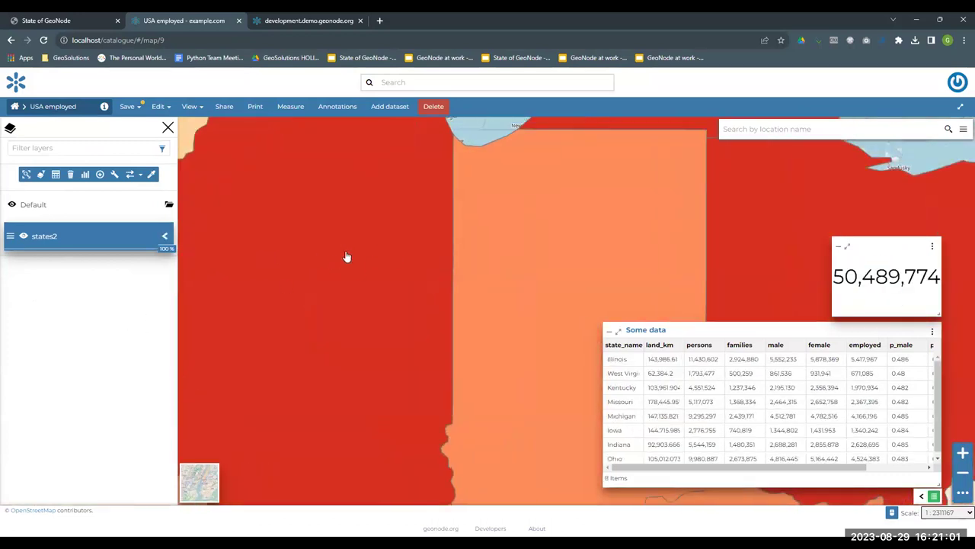
scroll(347, 257, down, 1)
scroll(347, 257, down, 1)
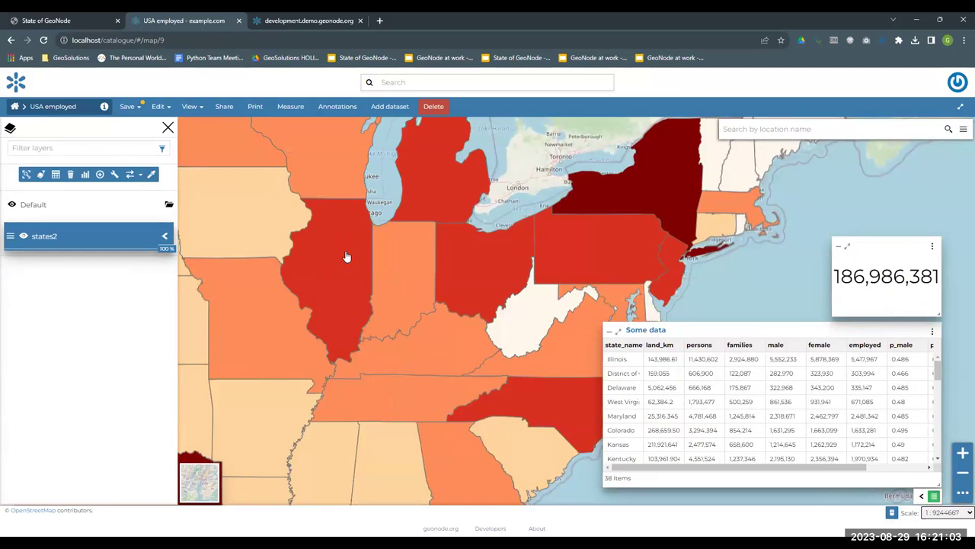
scroll(346, 257, up, 2)
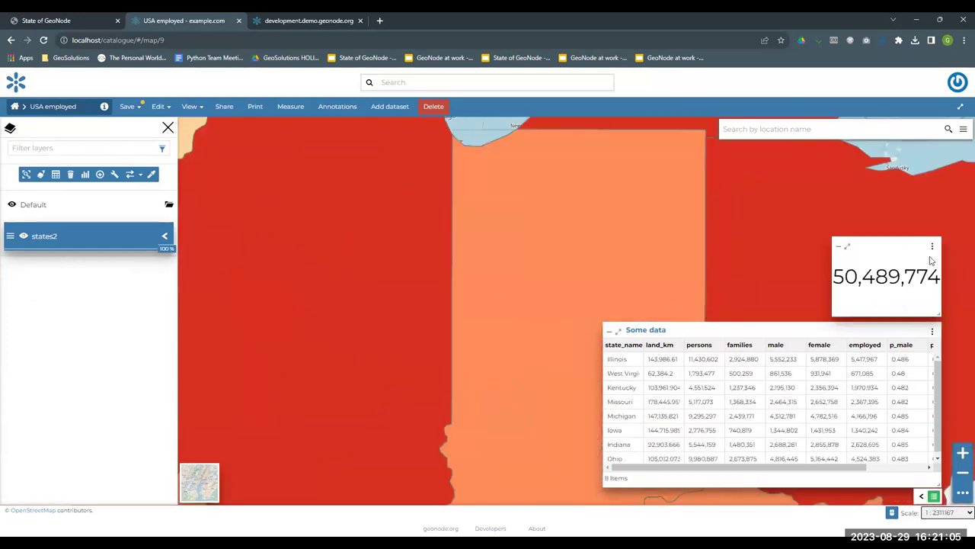
click(932, 246)
- Unlink the counter from the map extent and update it to show the full 246,881,454
click(884, 261)
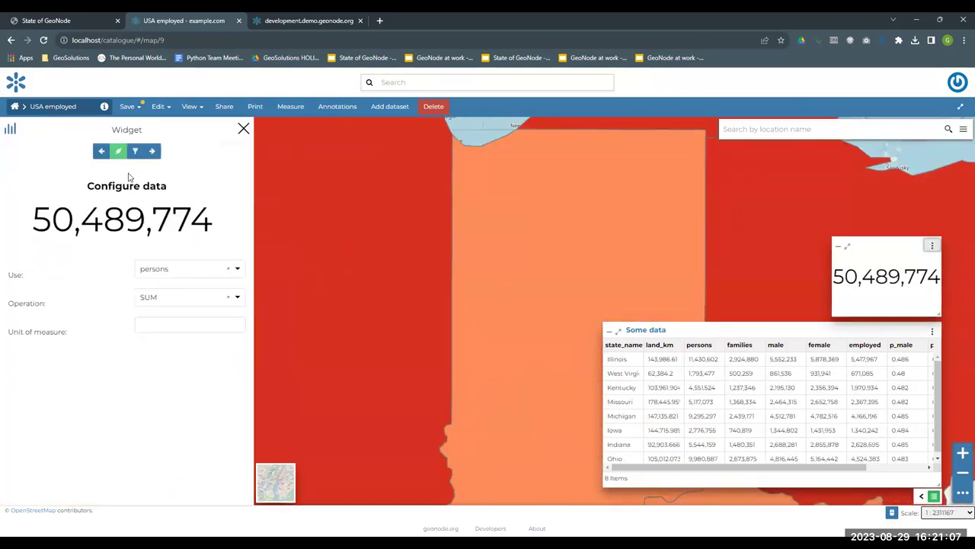
click(118, 151)
click(243, 128)
scroll(310, 252, down, 1)
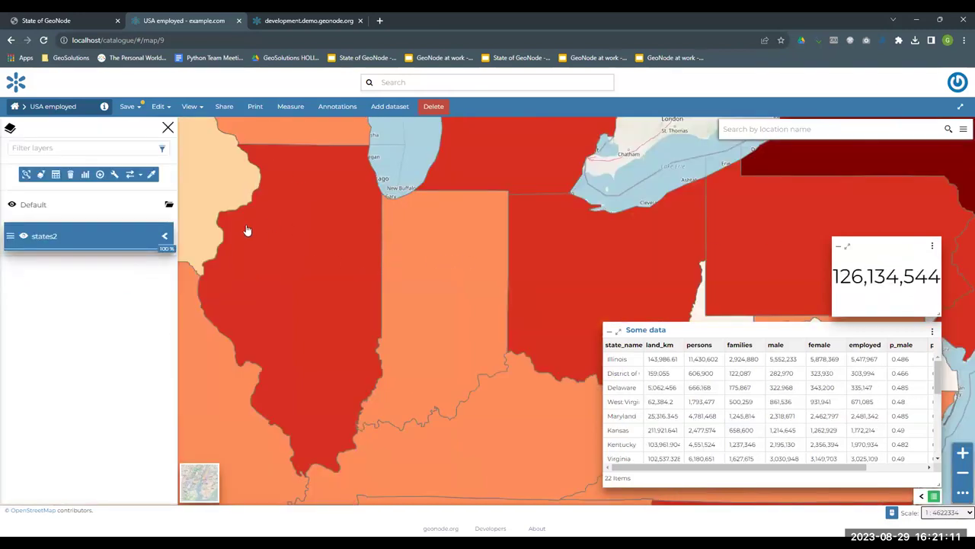
click(932, 245)
click(884, 262)
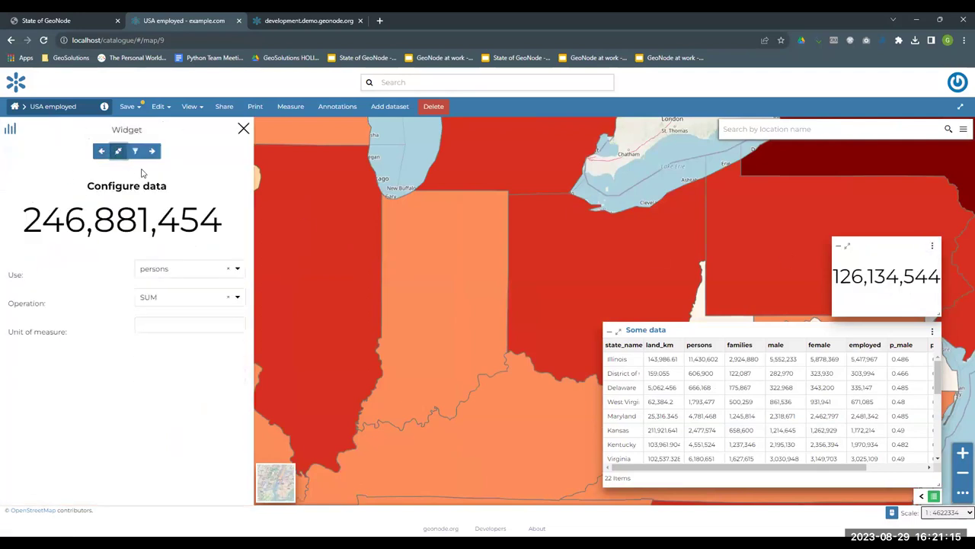
click(151, 151)
click(136, 151)
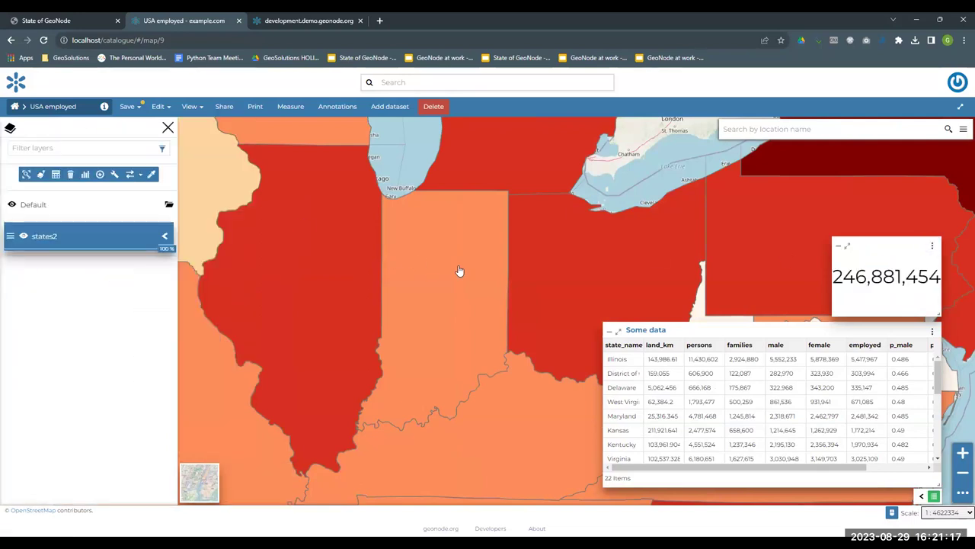
- Start a new blank annotation in the map's Annotations panel
scroll(460, 271, down, 2)
scroll(397, 278, up, 4)
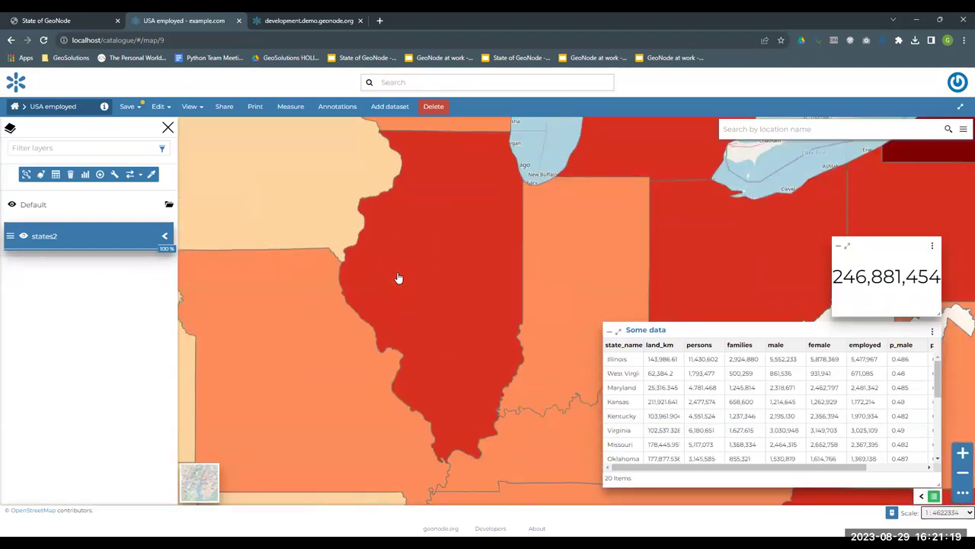
scroll(397, 278, down, 1)
scroll(397, 279, down, 1)
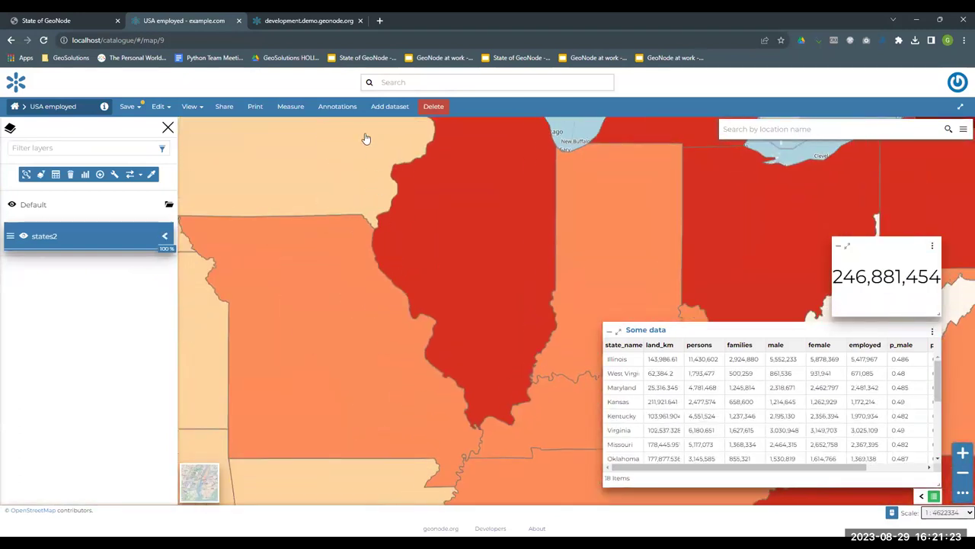
click(347, 112)
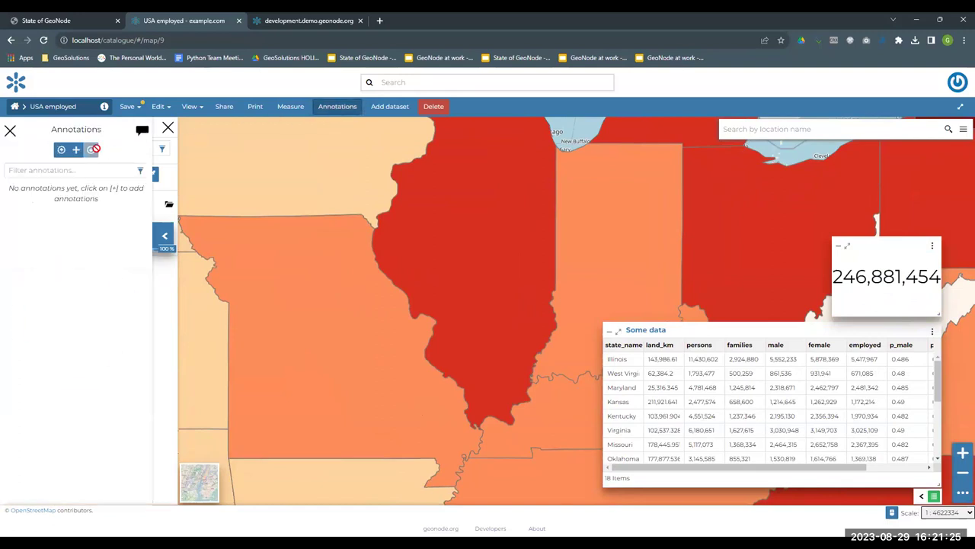
click(77, 149)
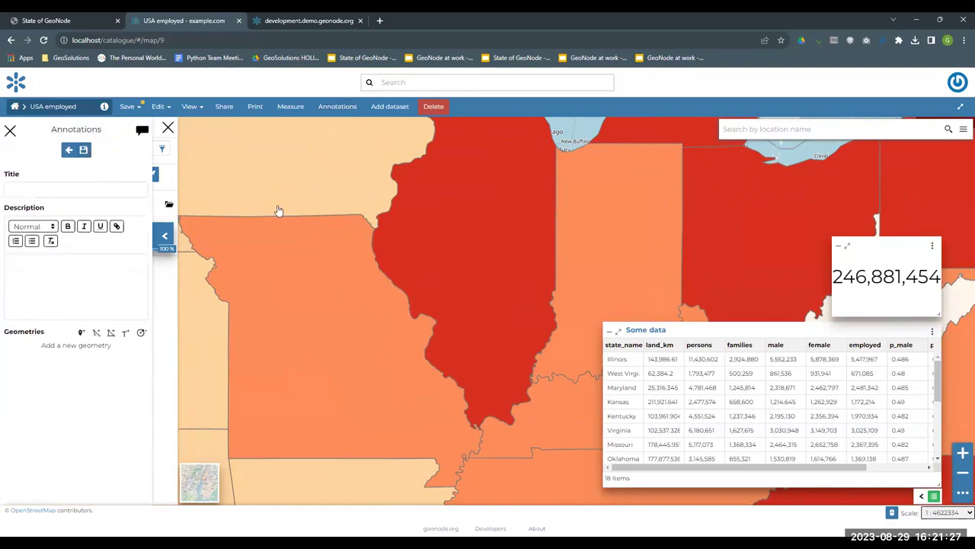
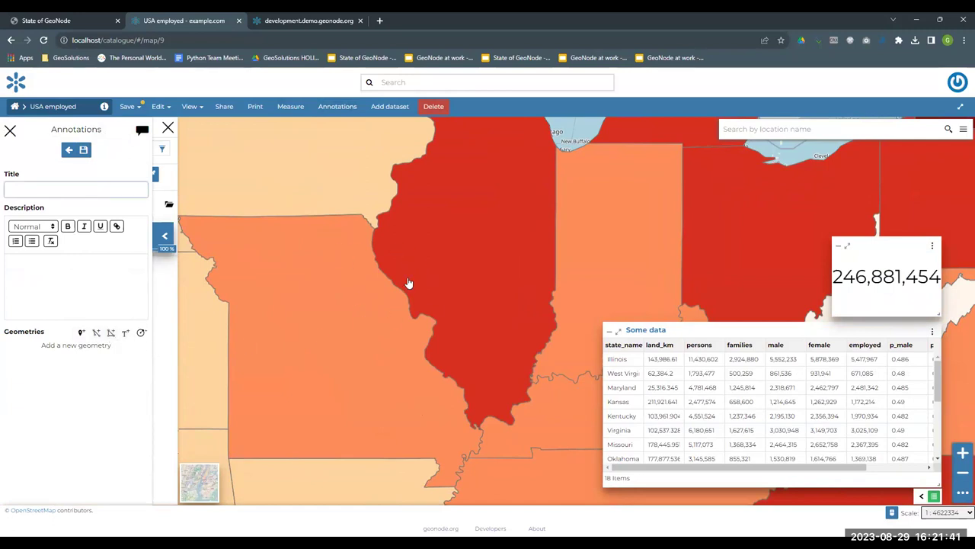
- Abandon the annotation session without keeping changes and hide the layers panel
click(10, 132)
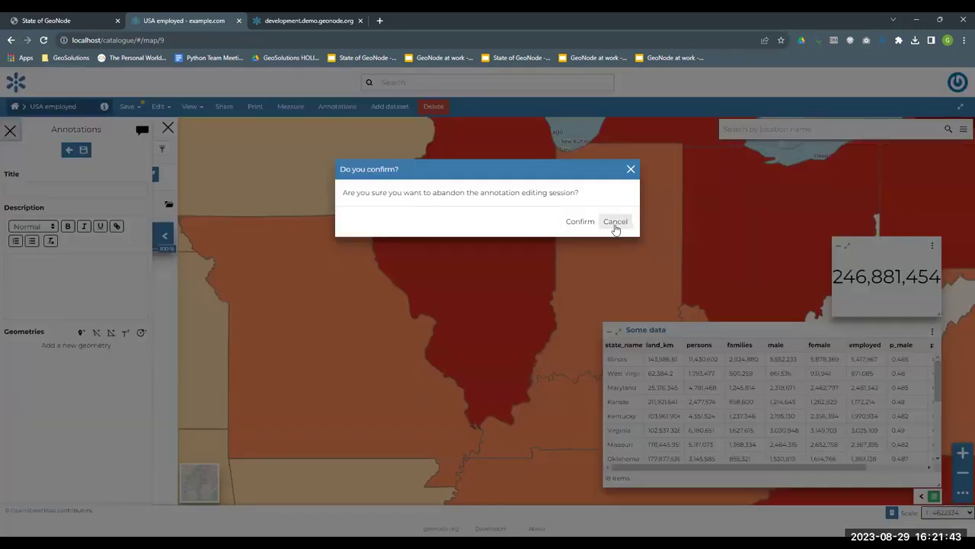
click(580, 221)
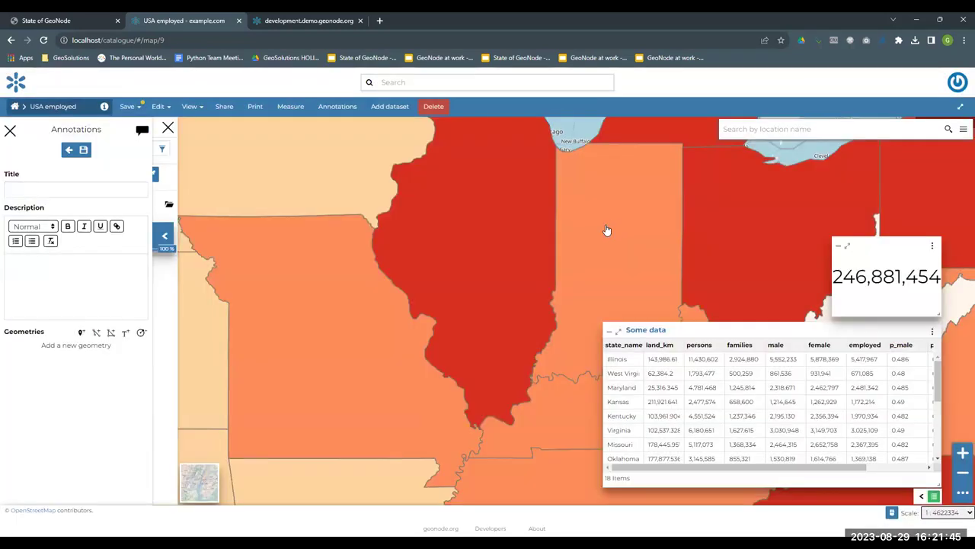
click(10, 131)
click(579, 221)
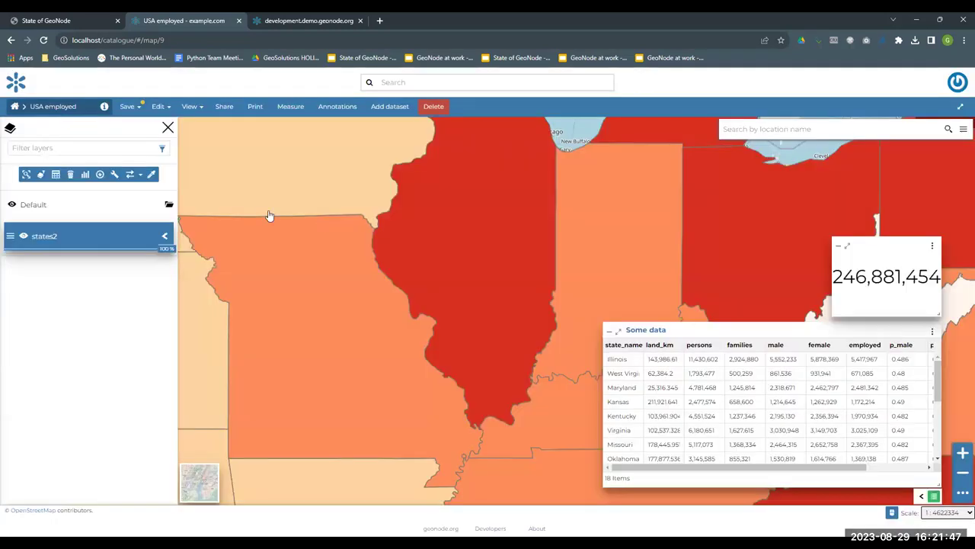
click(167, 129)
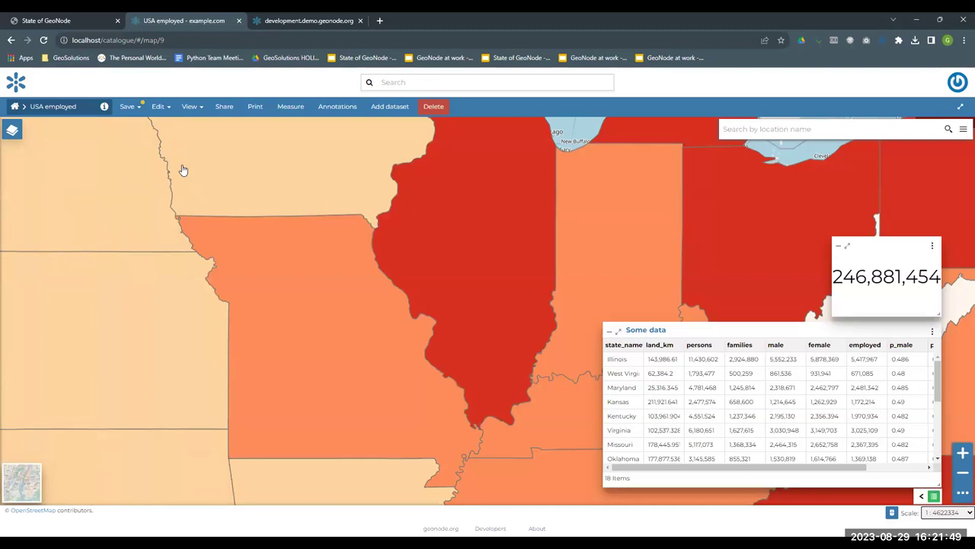
- Zoom out to the whole USA, save the map, and return to the catalogue
scroll(452, 253, down, 2)
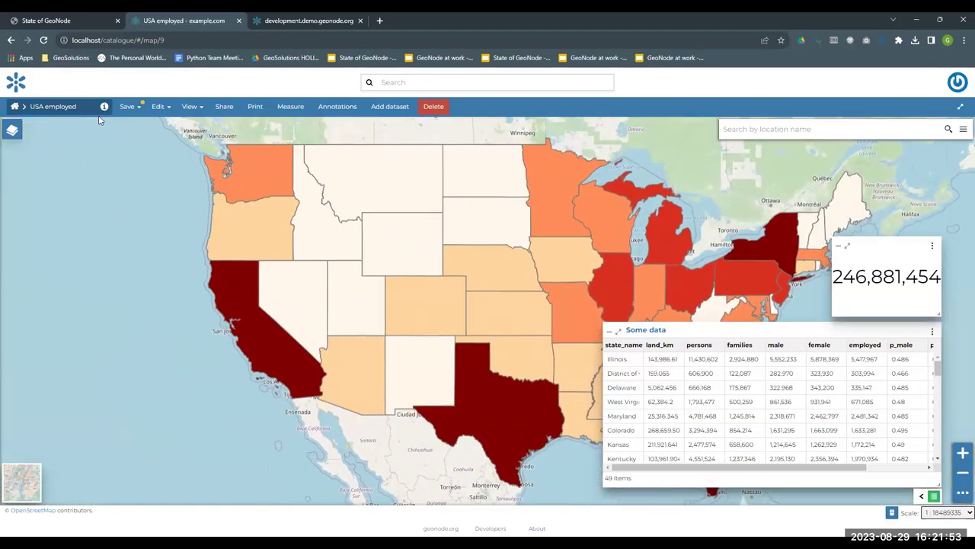
click(127, 106)
click(134, 127)
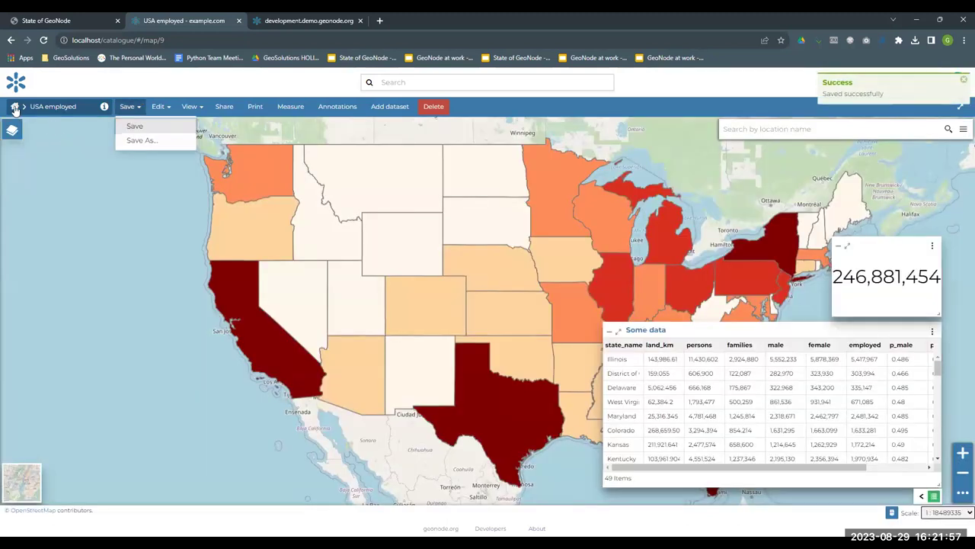
click(14, 107)
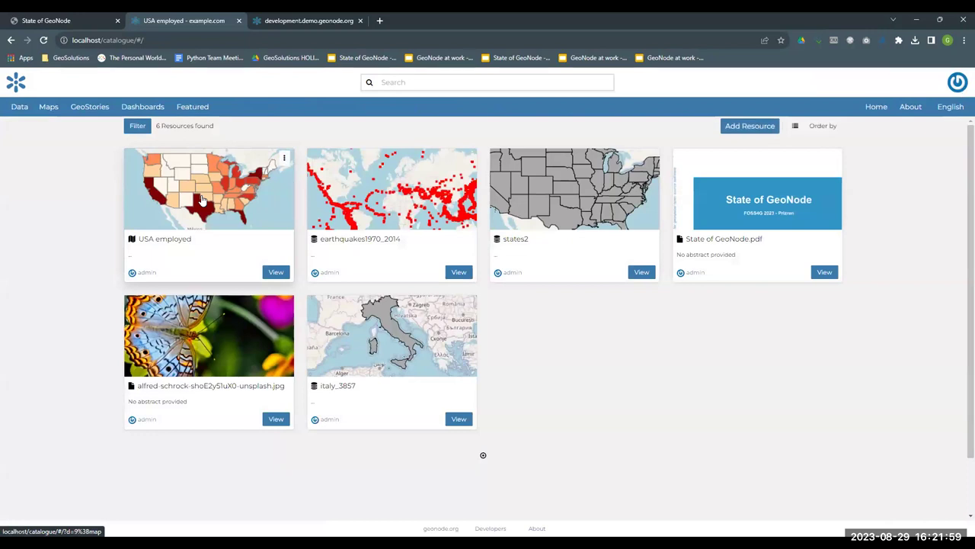
- Create a new dashboard and start a map widget using the USA employed map
click(736, 126)
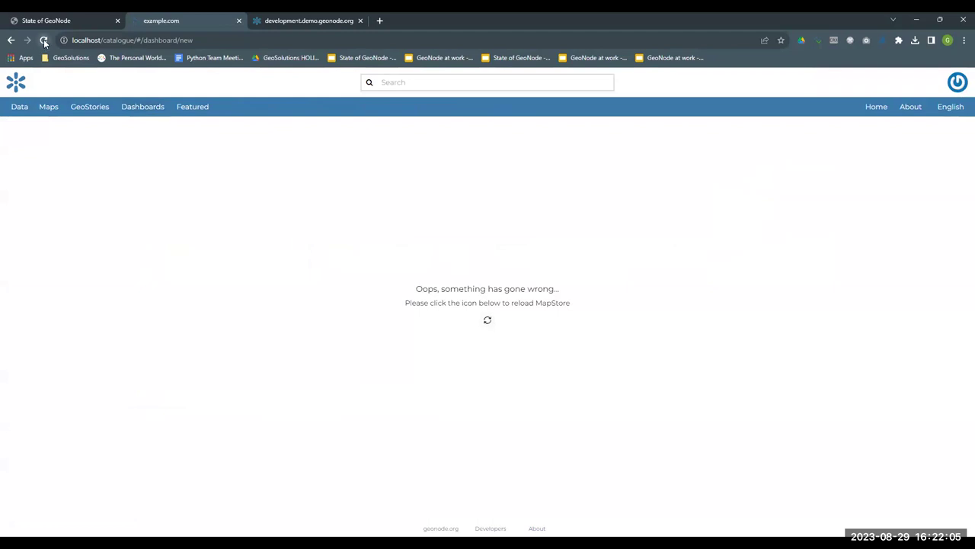
click(45, 41)
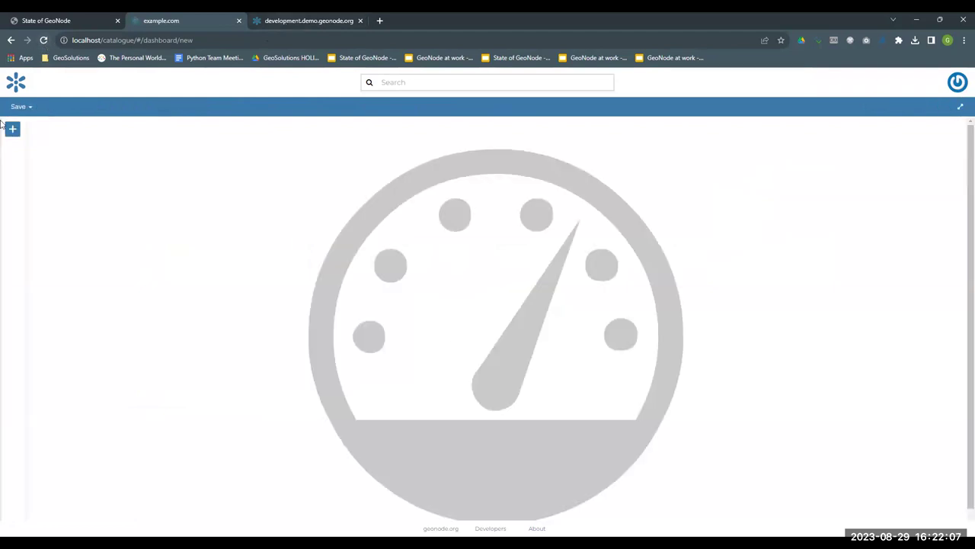
click(12, 129)
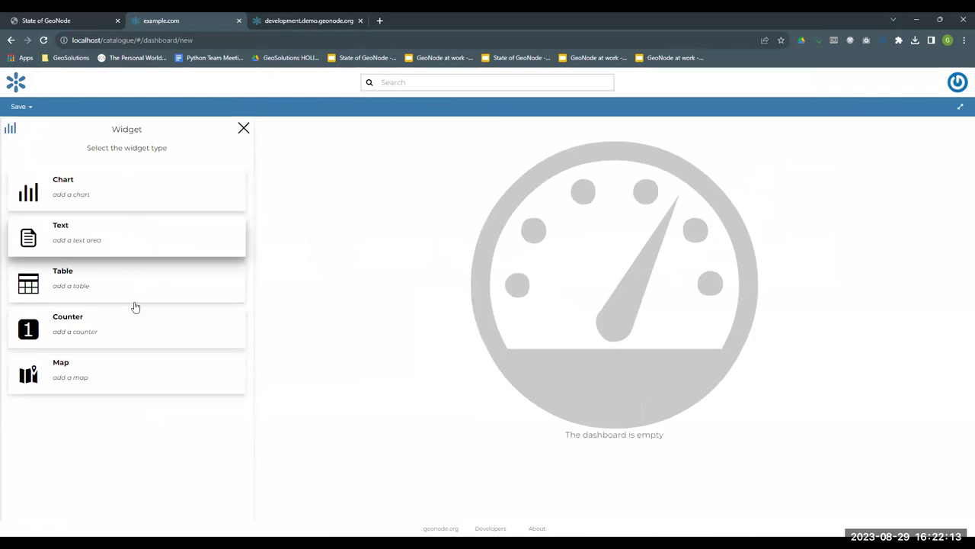
click(125, 378)
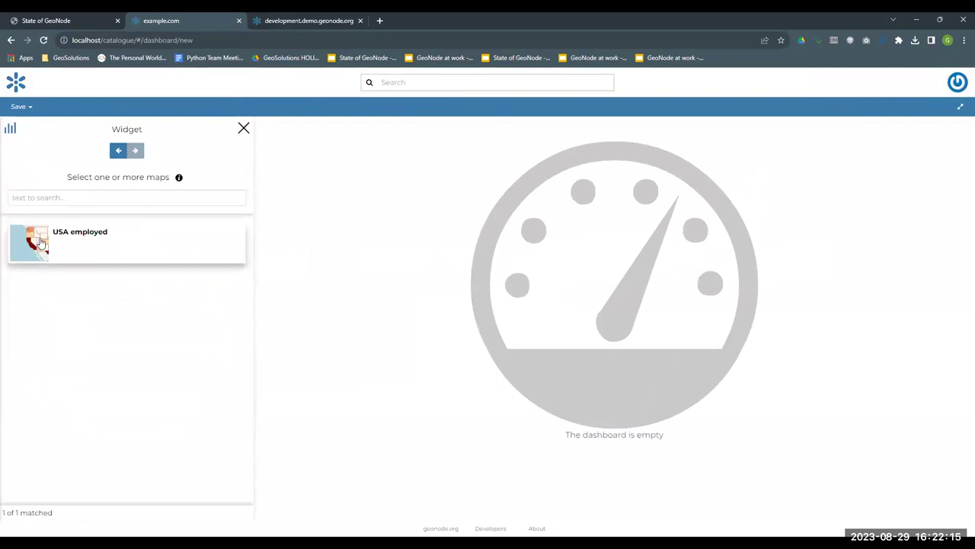
click(137, 248)
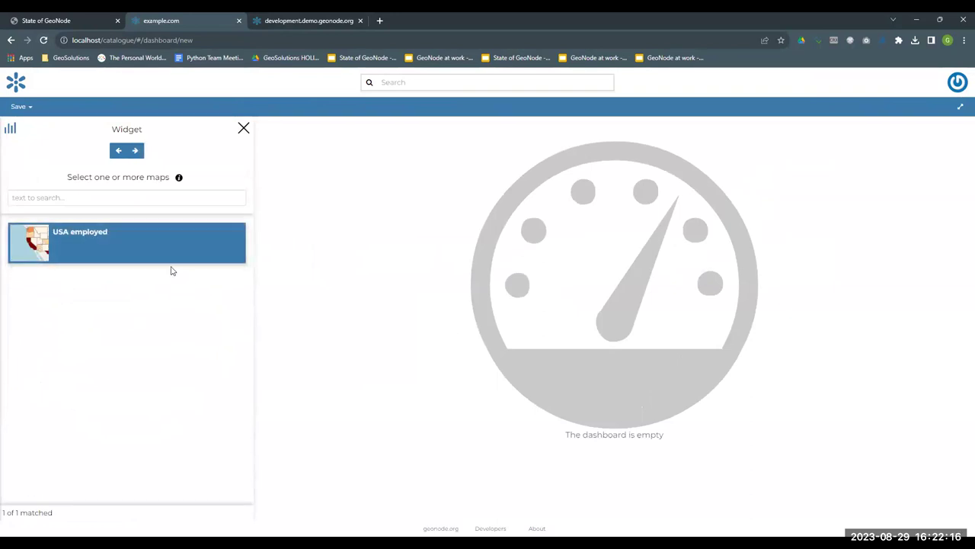
- Title the map widget 'USA', add it to the dashboard, and enlarge it
click(135, 151)
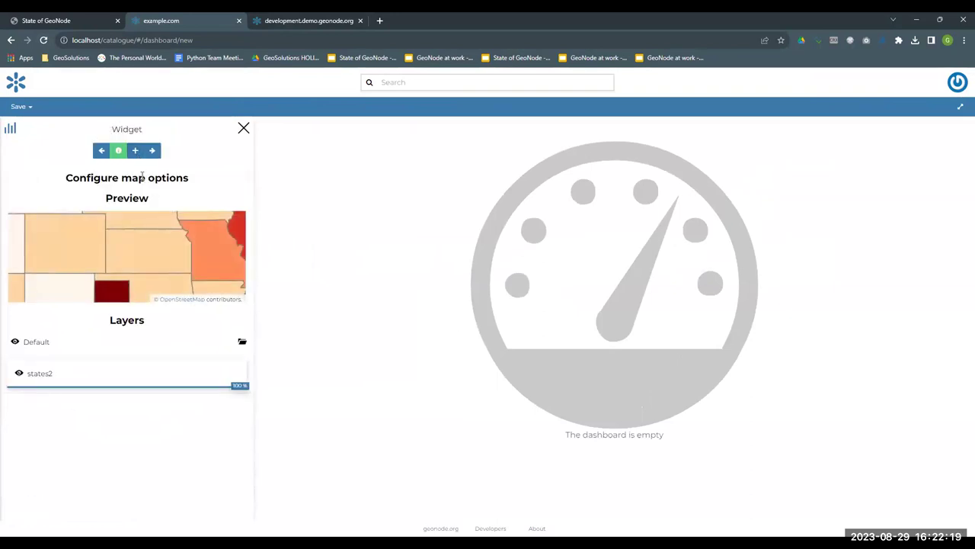
click(151, 151)
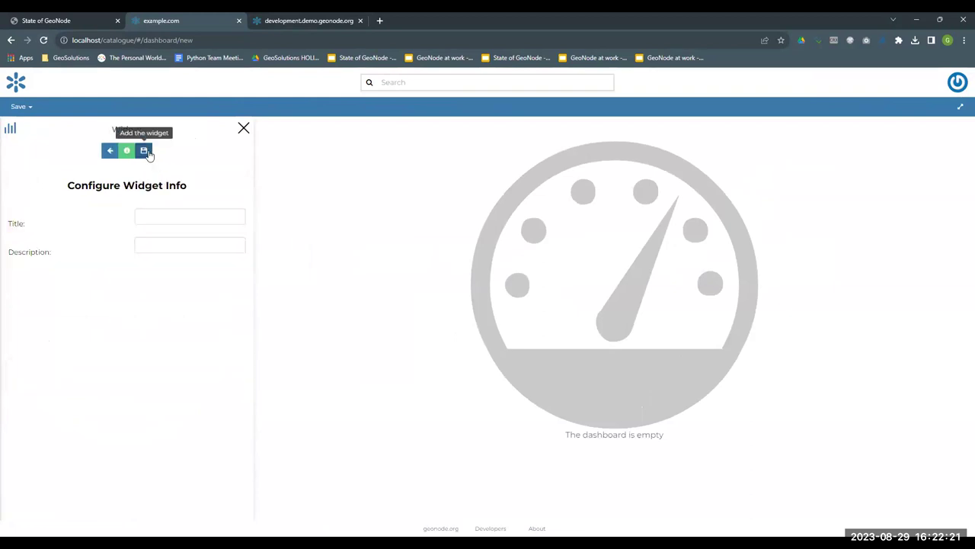
click(180, 218)
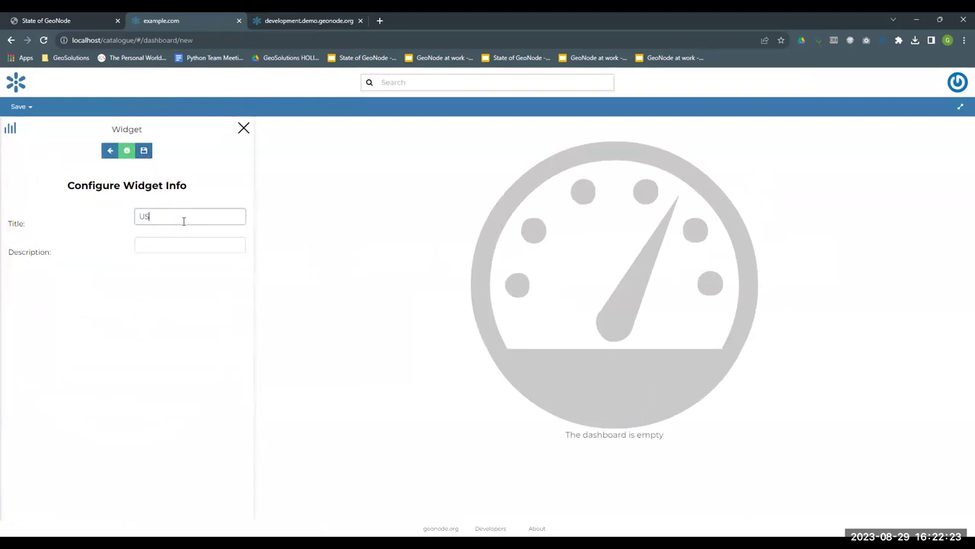
click(143, 150)
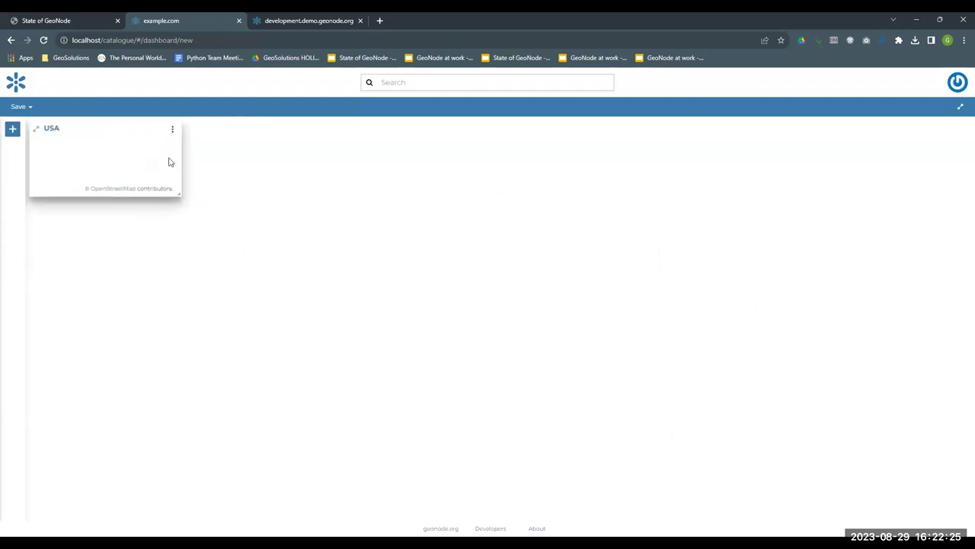
drag(178, 196, 427, 320)
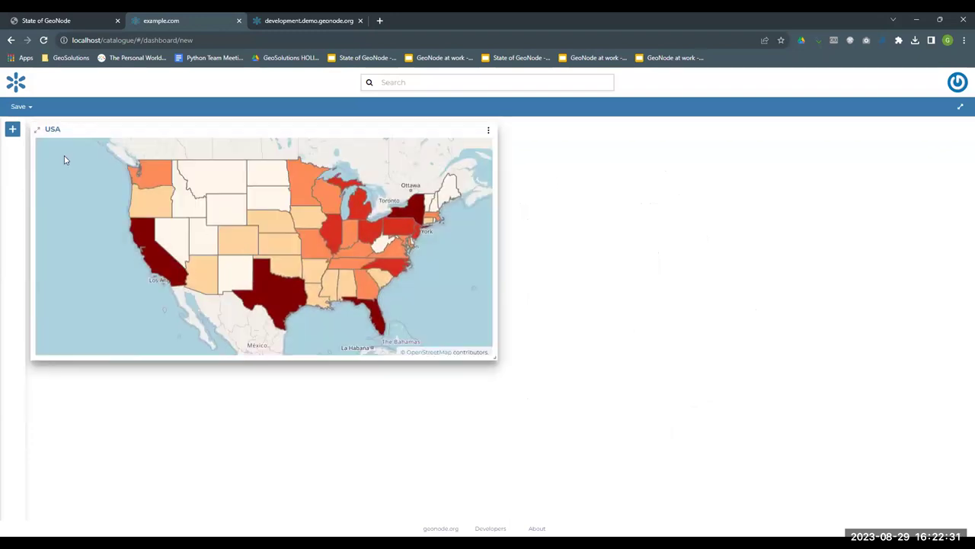
- Start a table widget using the states2 layer
click(11, 129)
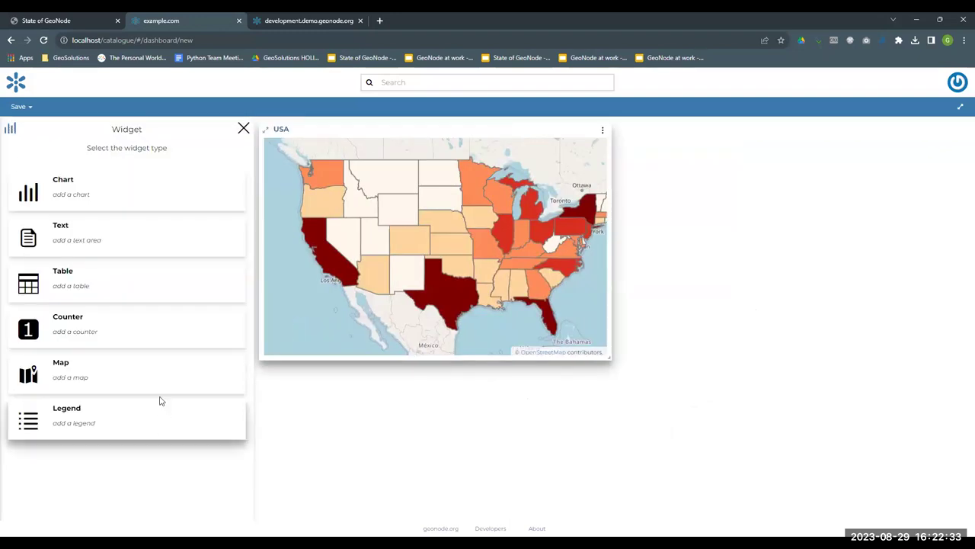
click(82, 278)
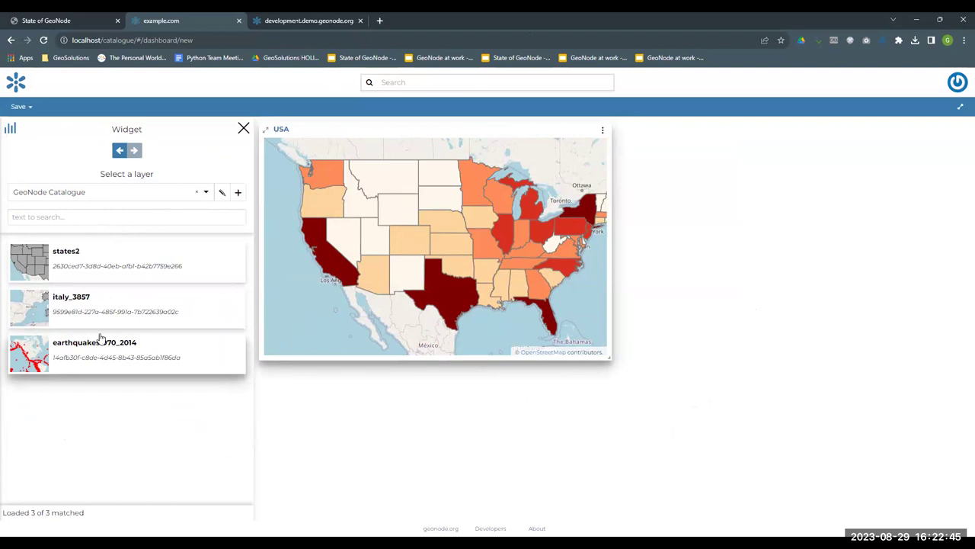
click(100, 262)
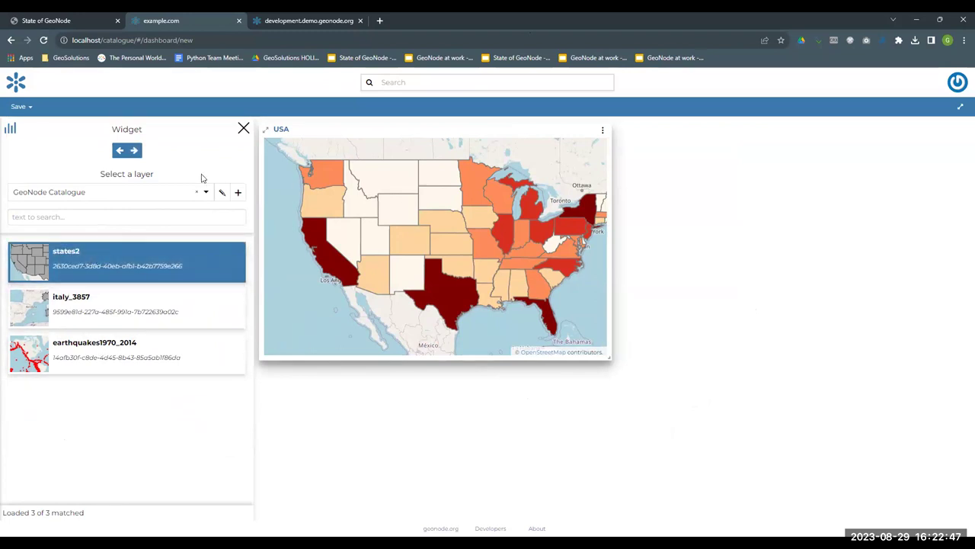
click(134, 150)
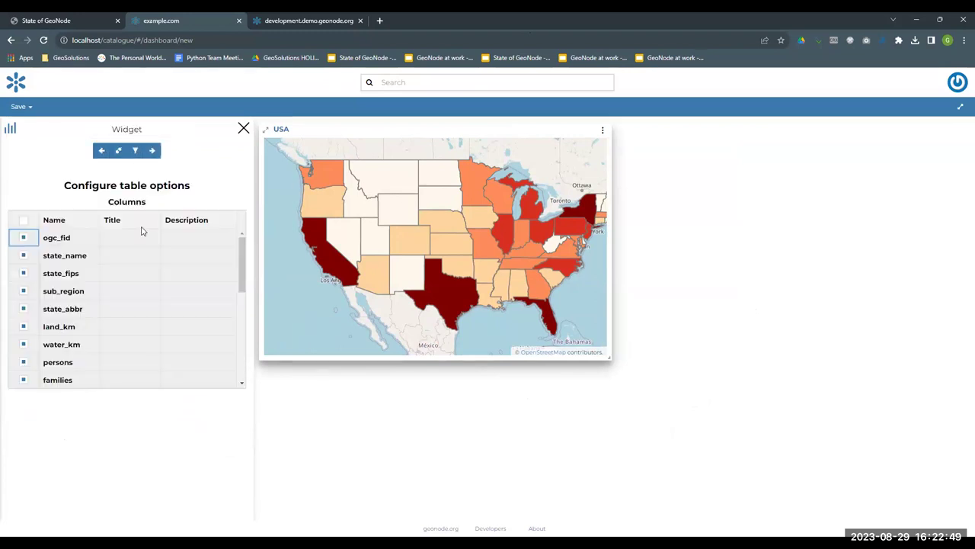
- Limit the table's columns to state_name and employed
click(24, 256)
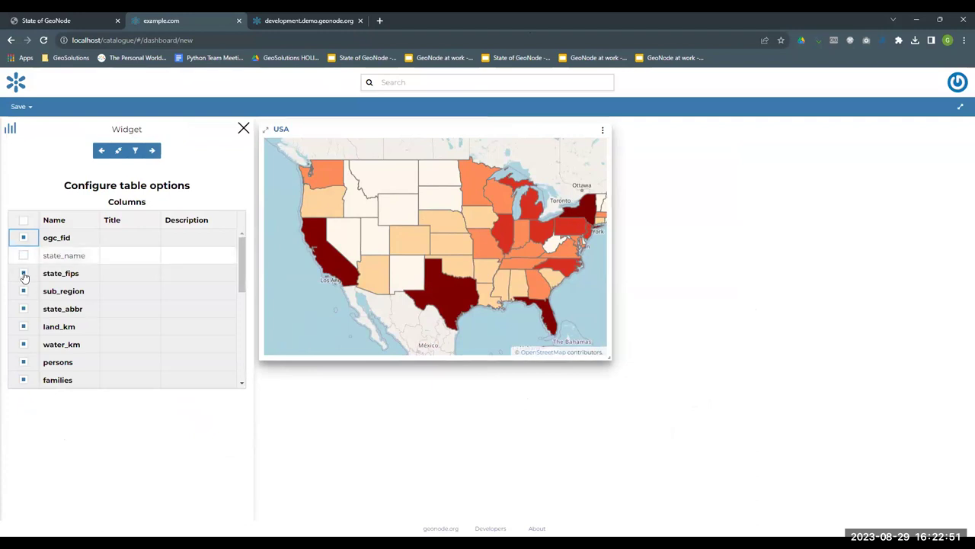
click(23, 273)
click(23, 256)
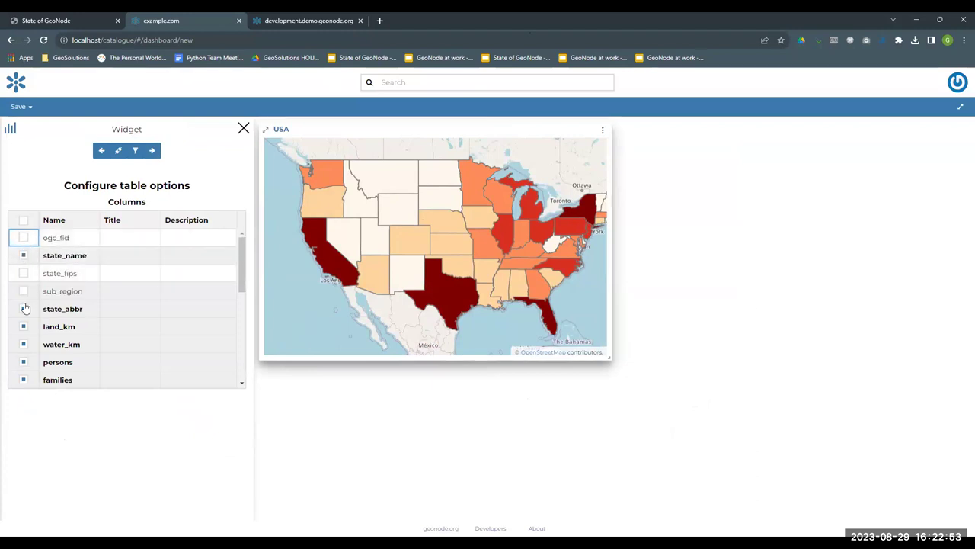
click(23, 291)
click(24, 308)
click(24, 327)
click(25, 226)
click(23, 256)
scroll(33, 320, down, 5)
click(24, 318)
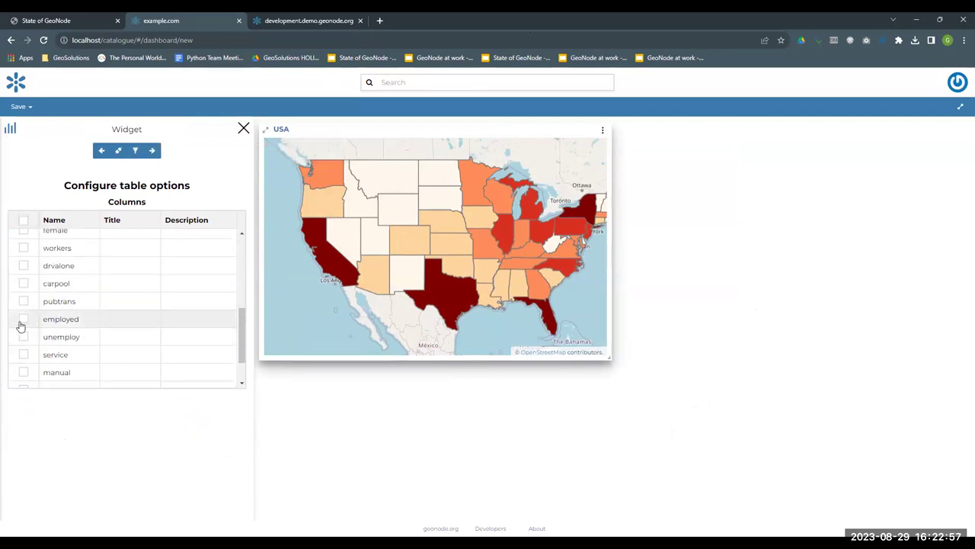
- Add the 'Employed' table, move it beside the USA map, and enlarge it
click(151, 153)
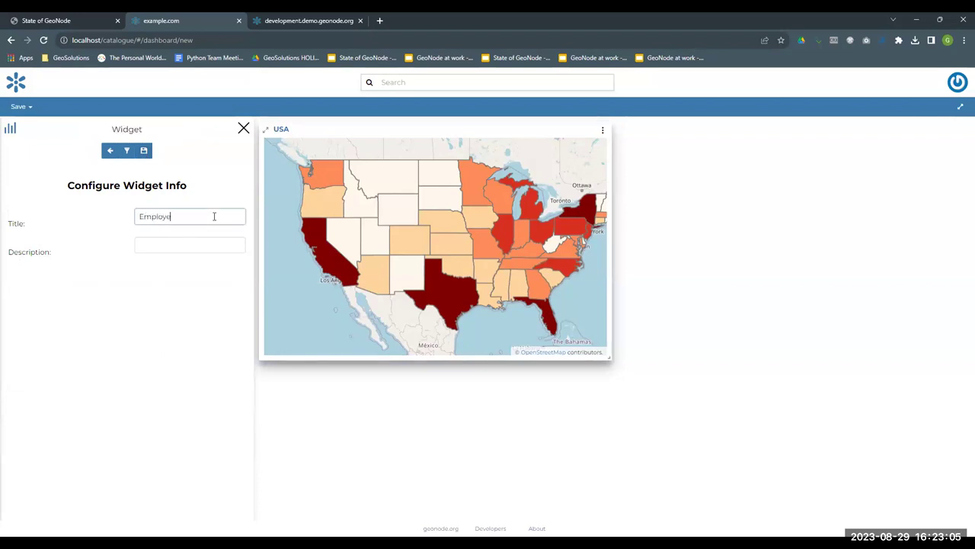
click(144, 152)
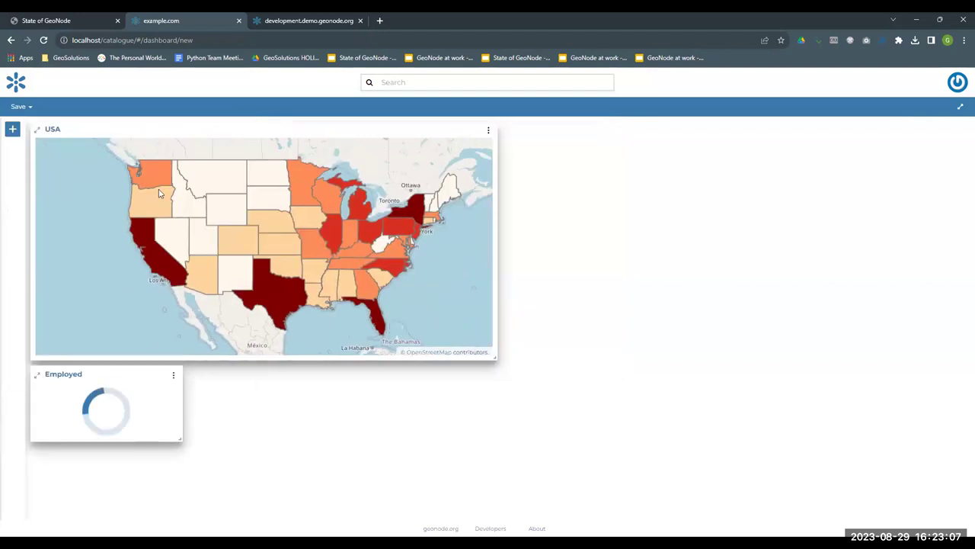
drag(110, 374, 655, 125)
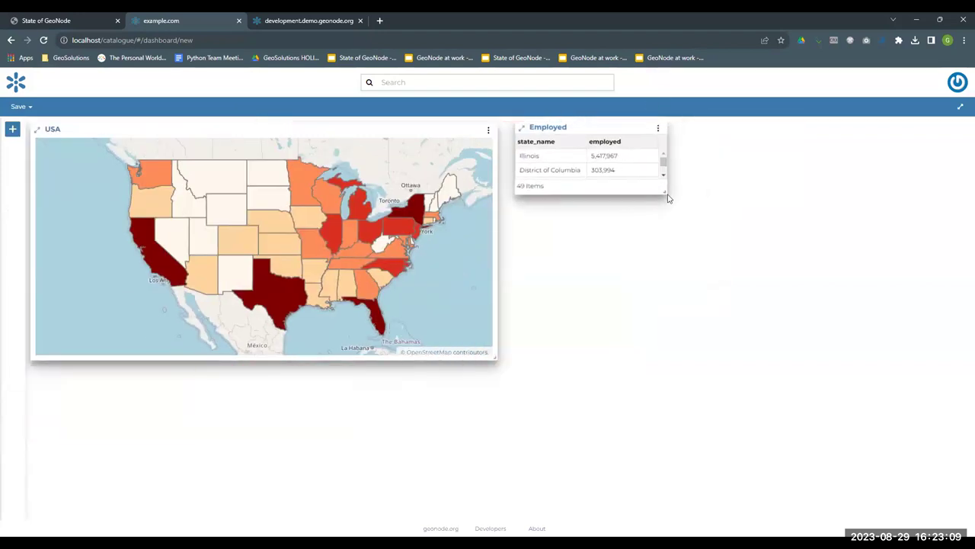
drag(660, 202, 804, 234)
drag(809, 195, 811, 278)
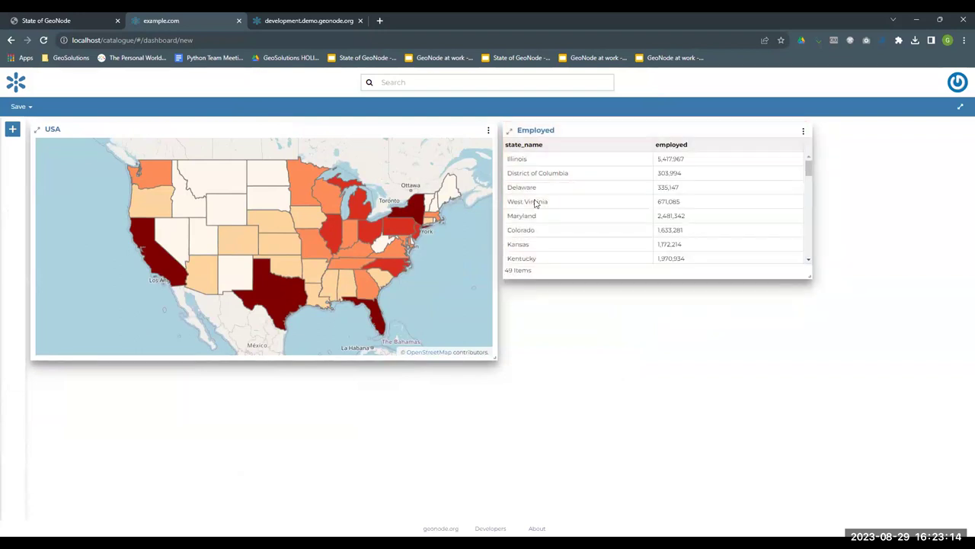
- Start a bar chart widget using the states2 layer
click(12, 129)
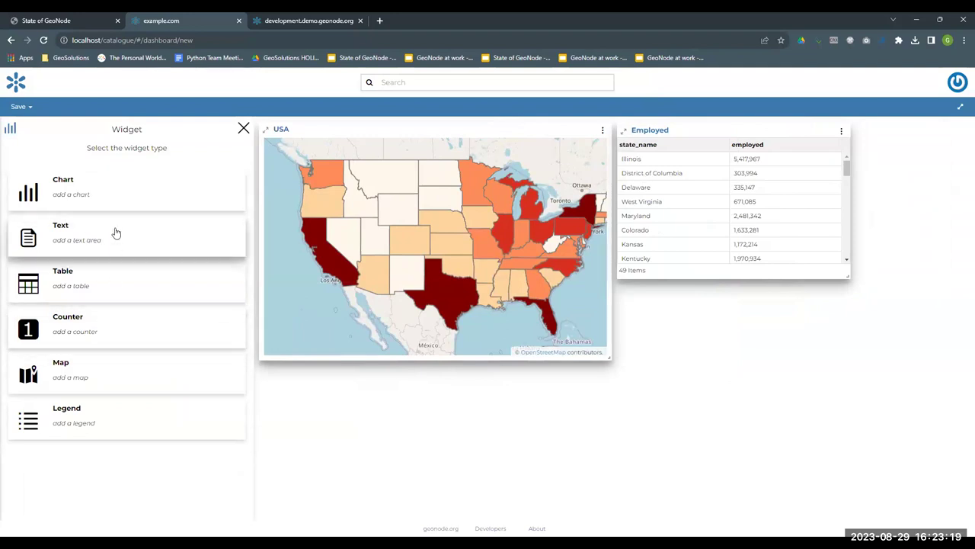
click(124, 200)
click(146, 278)
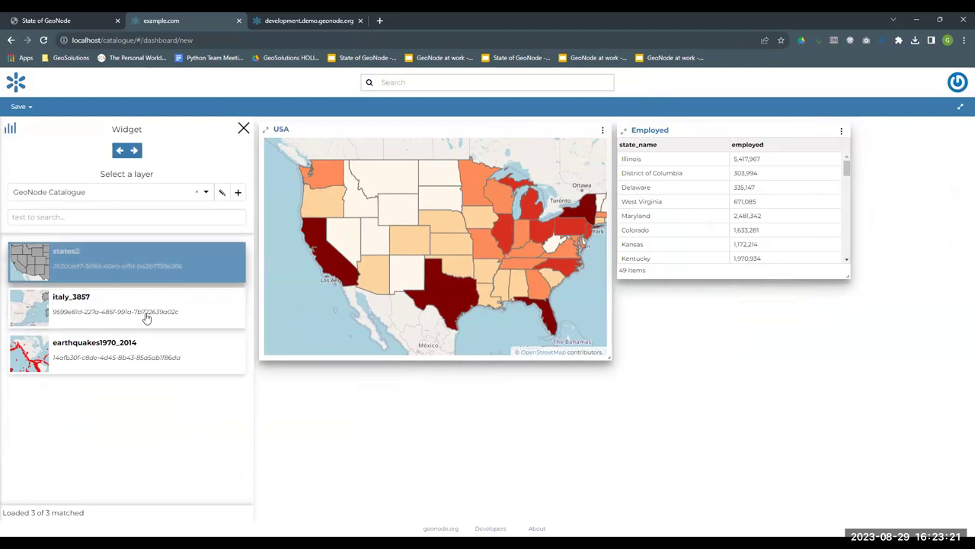
click(134, 150)
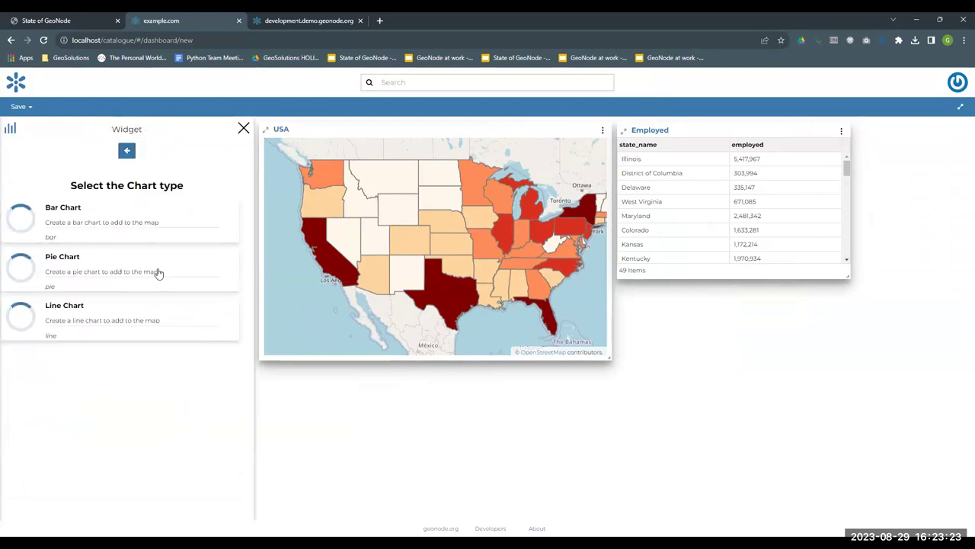
click(94, 208)
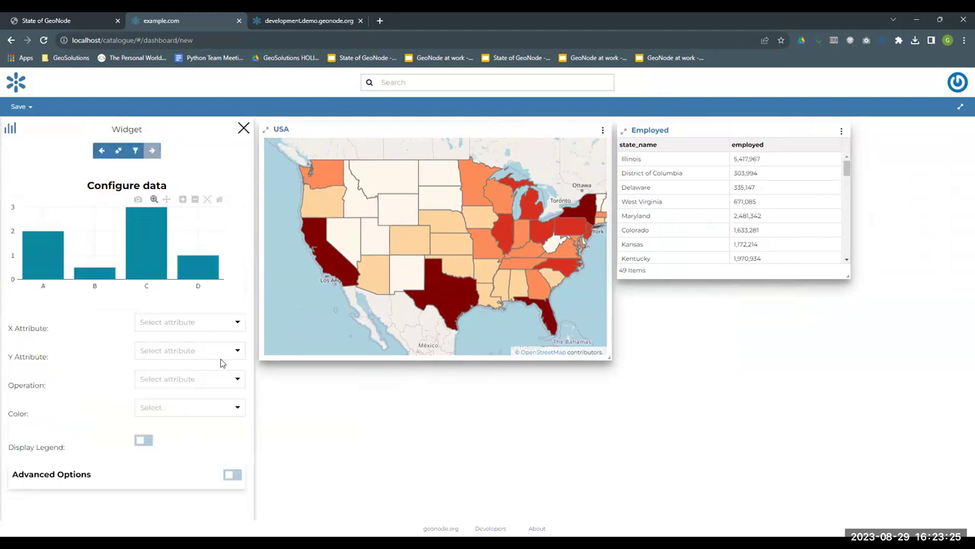
- Set the chart's X to state_name and Y to employed with SUM aggregation
click(236, 327)
click(215, 359)
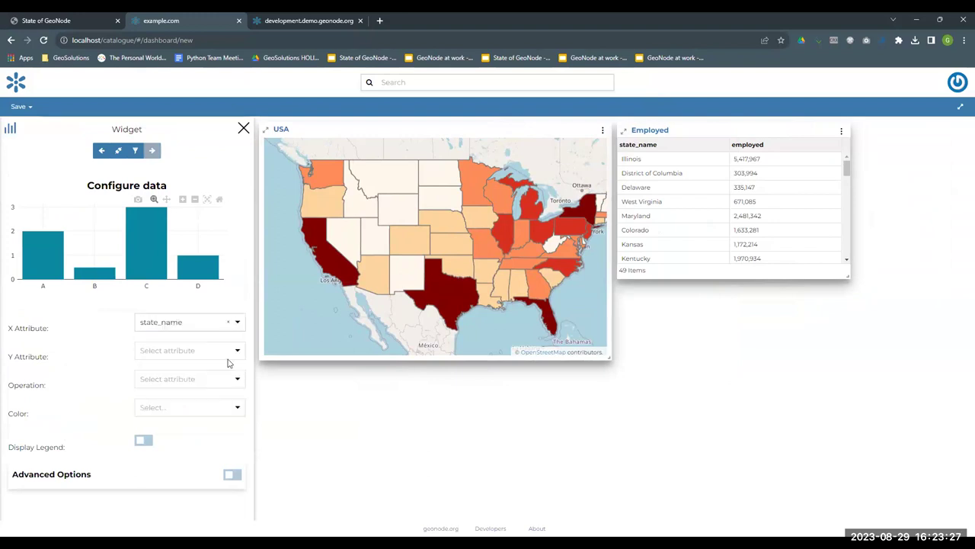
click(237, 352)
scroll(220, 398, down, 2)
click(222, 417)
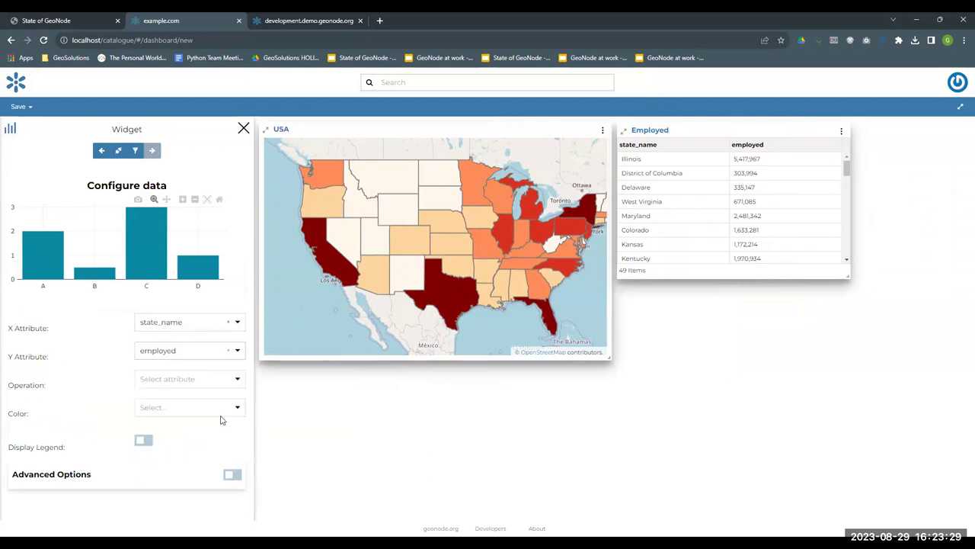
click(240, 379)
click(201, 439)
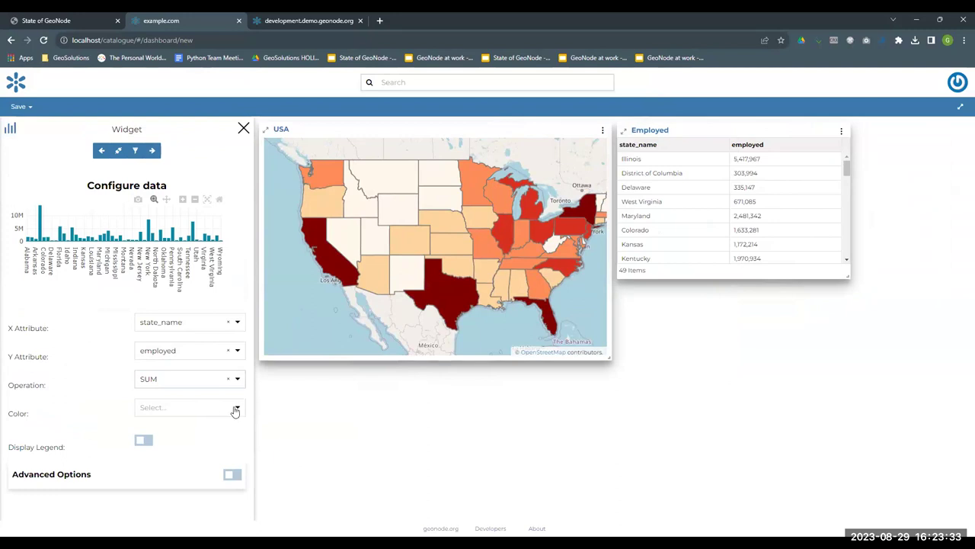
- Add the 'Employed by state' chart and fit it under a shortened Employed table
click(152, 150)
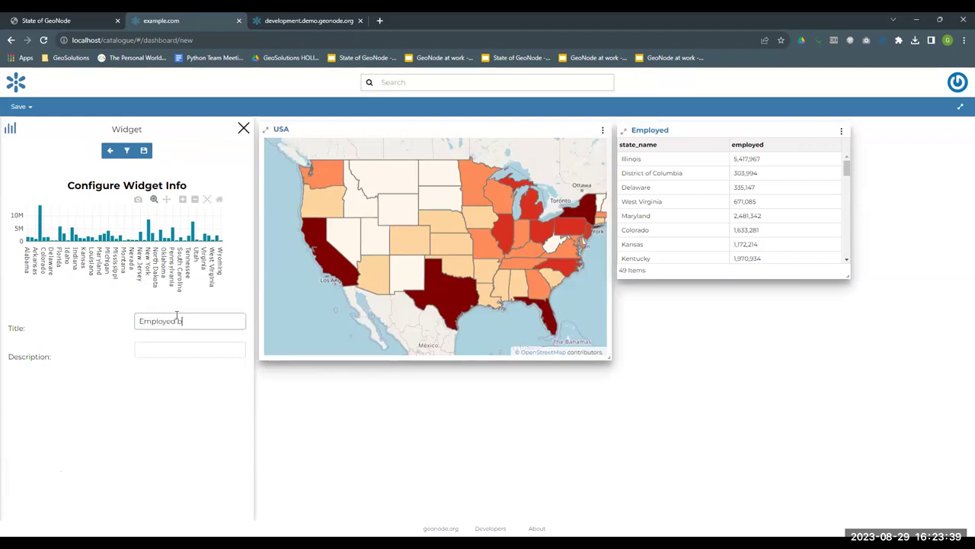
click(143, 150)
drag(176, 378, 648, 301)
drag(808, 276, 769, 229)
drag(584, 290, 581, 212)
drag(658, 280, 812, 358)
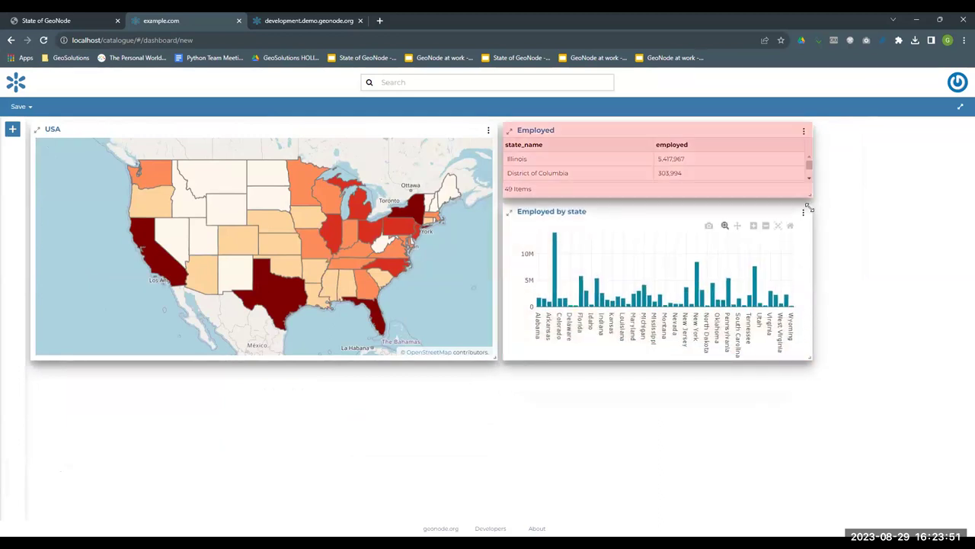
- Save the dashboard as a new item titled 'USA dashboard'
click(16, 107)
click(24, 125)
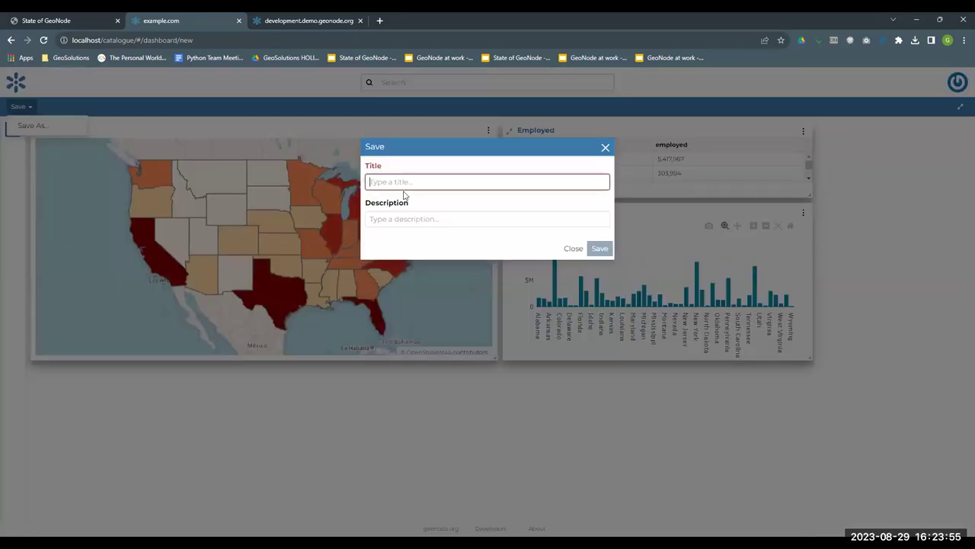
text(USA dashboar)
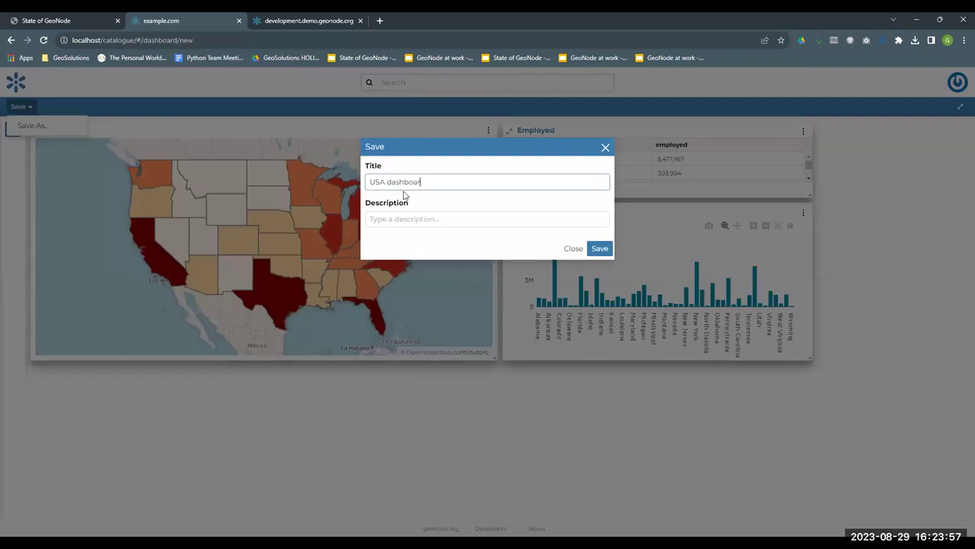
click(599, 249)
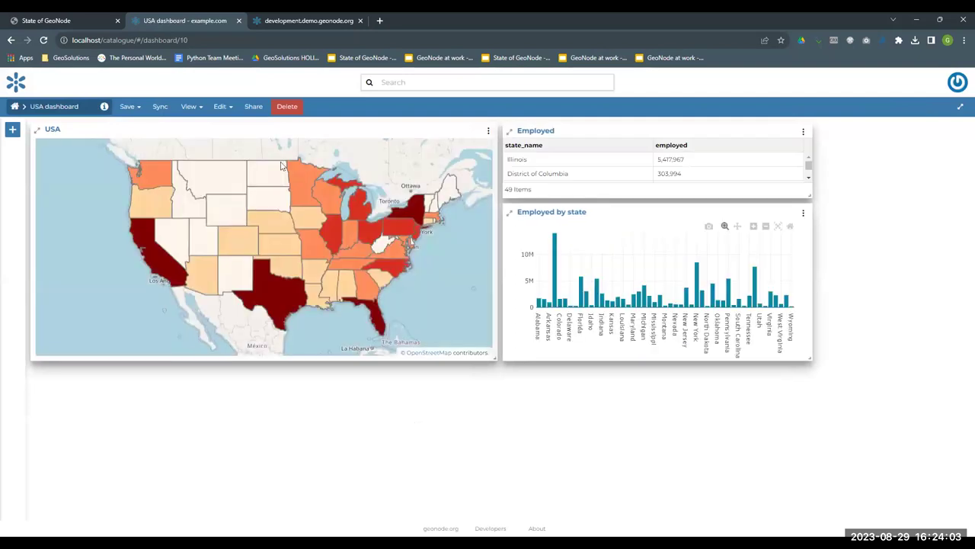
- Copy the dashboard's embed link and load it in a new browser tab
click(253, 107)
click(958, 177)
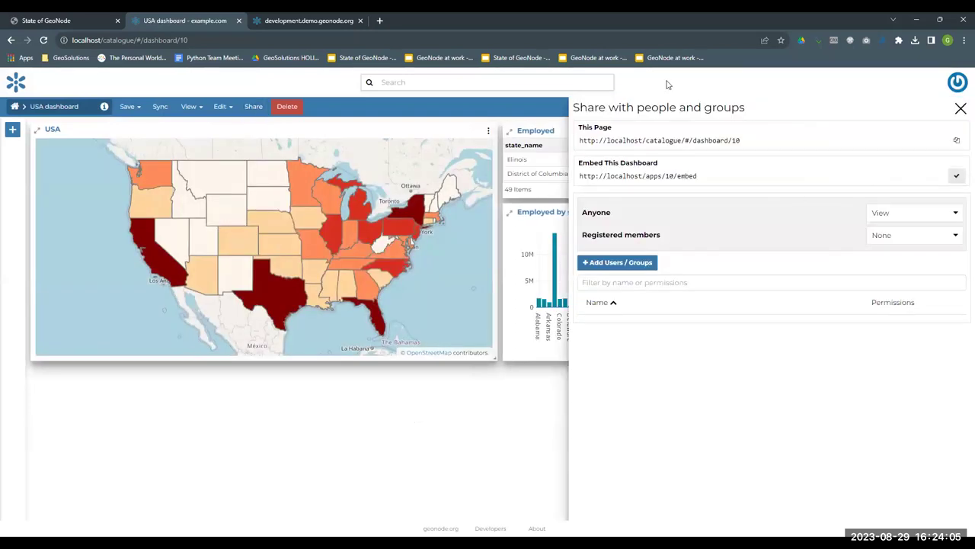
click(379, 20)
key(ctrl+v)
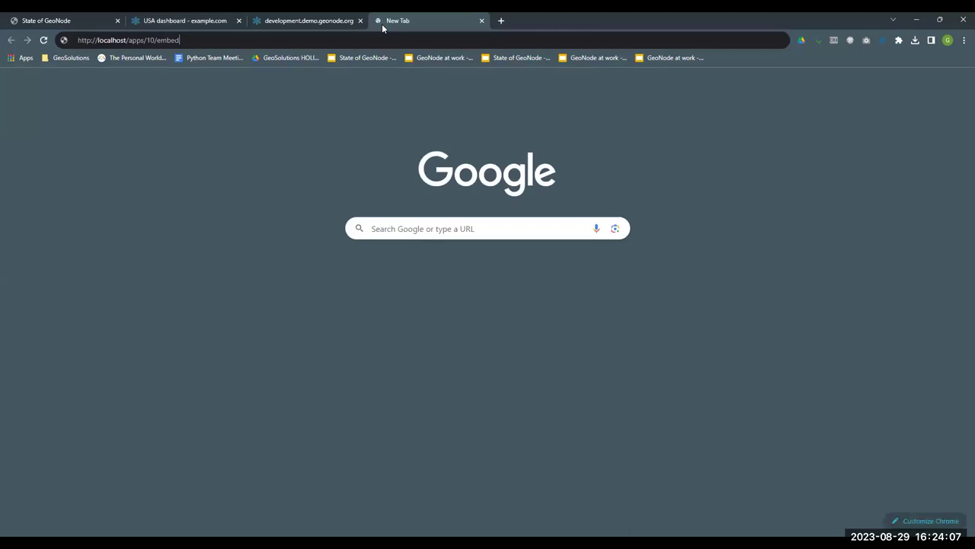
key(Return)
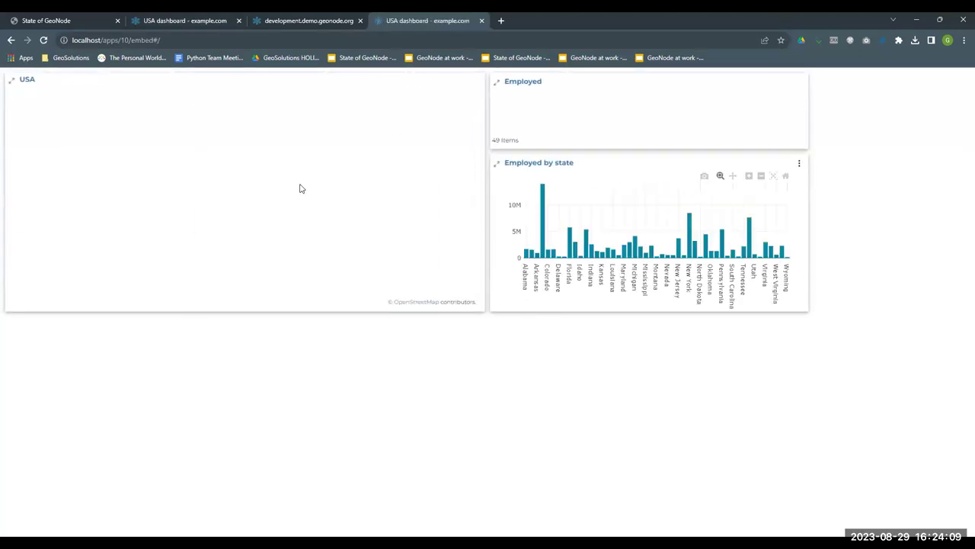
- Inspect the embedded dashboard's map, then close the sharing options in the editor
scroll(250, 191, up, 3)
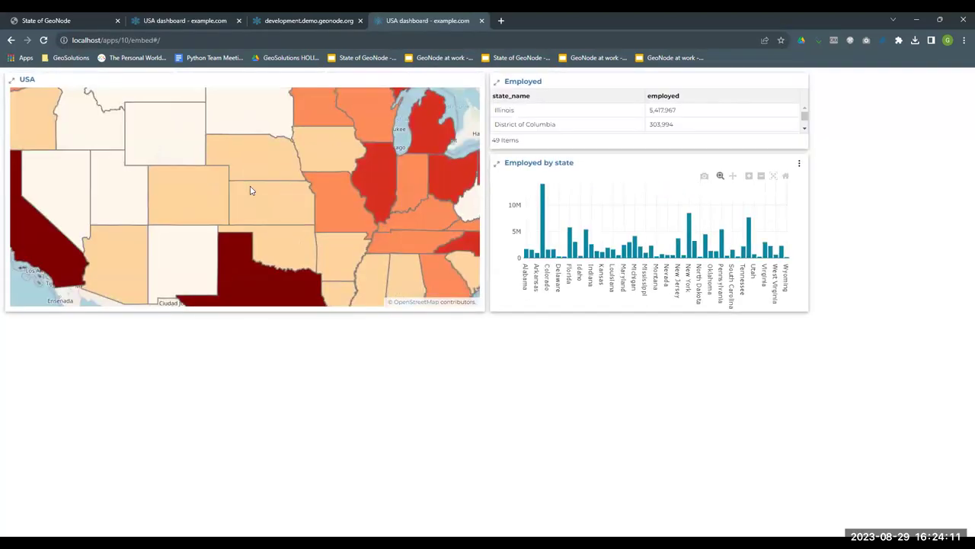
scroll(250, 191, up, 1)
scroll(419, 183, down, 2)
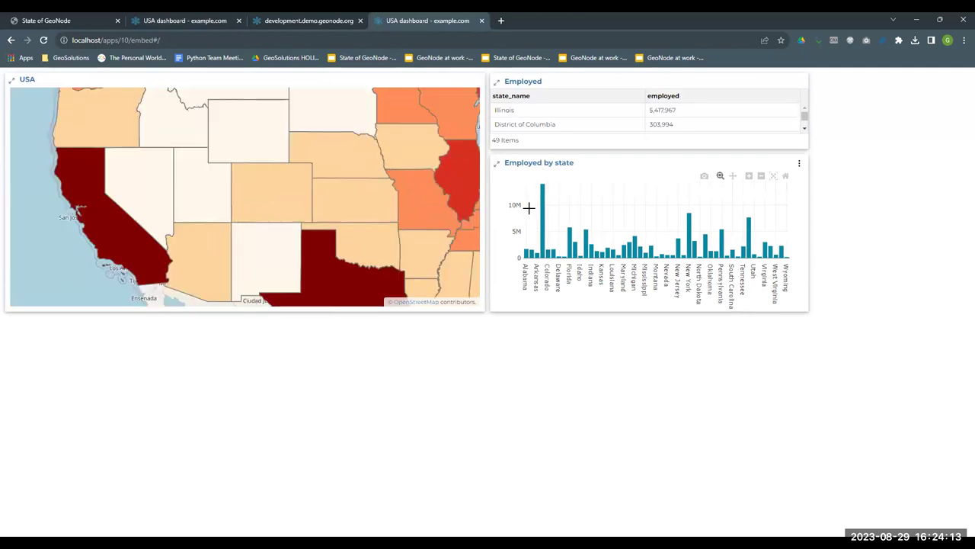
scroll(336, 192, down, 1)
drag(338, 197, 298, 199)
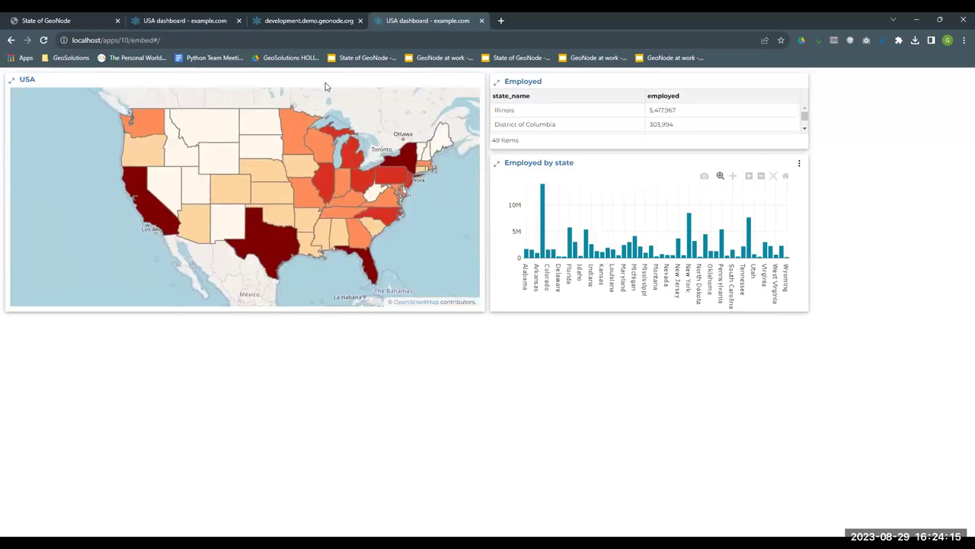
click(309, 20)
click(161, 23)
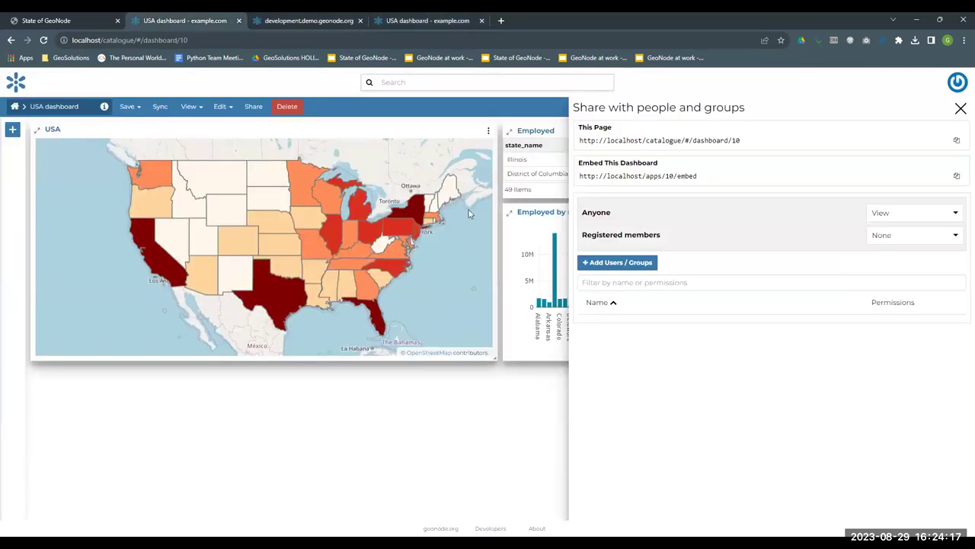
click(961, 108)
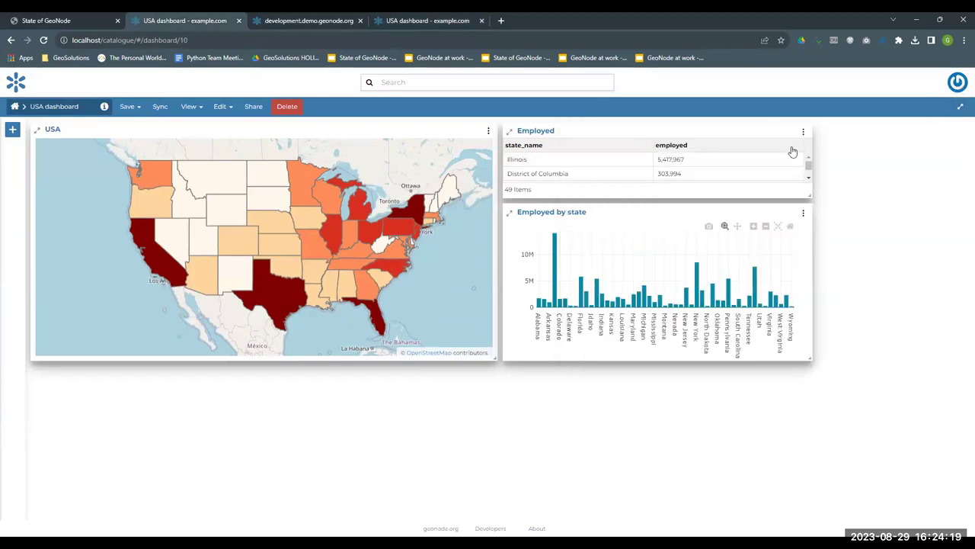
- Connect the Employed by state chart to the USA map and save the dashboard
click(804, 213)
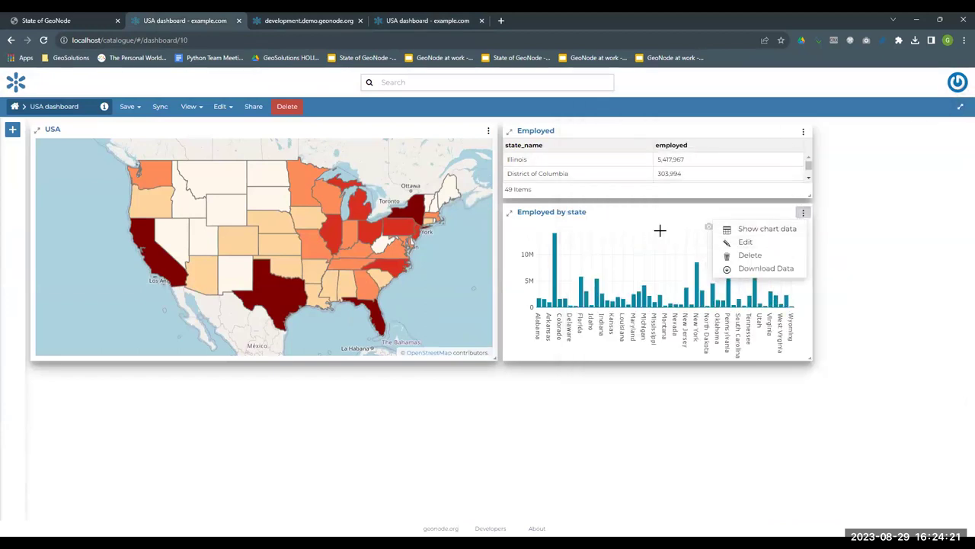
click(746, 242)
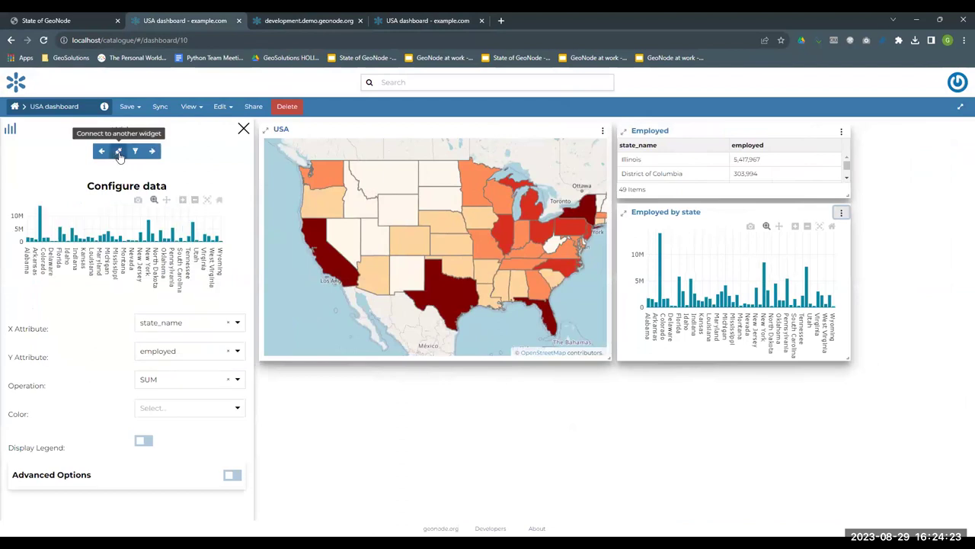
click(118, 151)
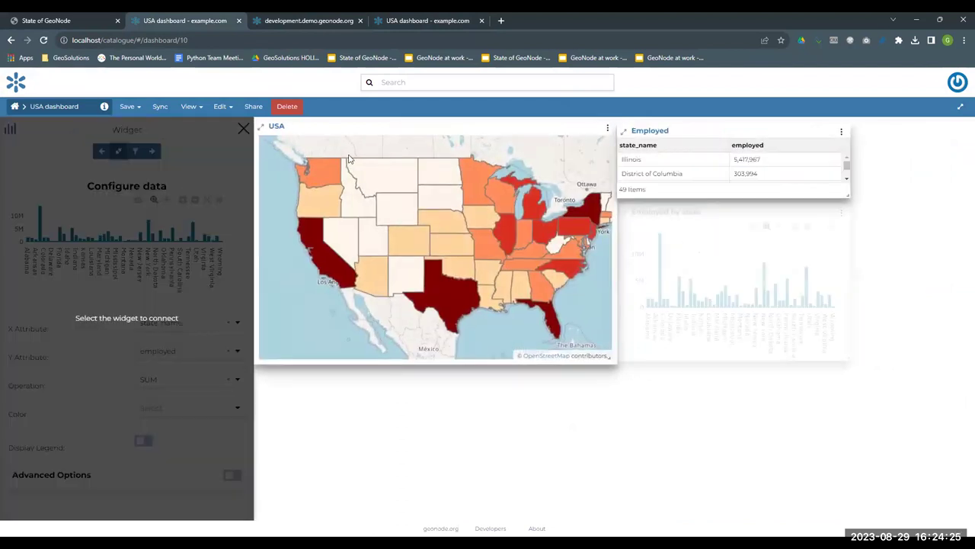
click(349, 159)
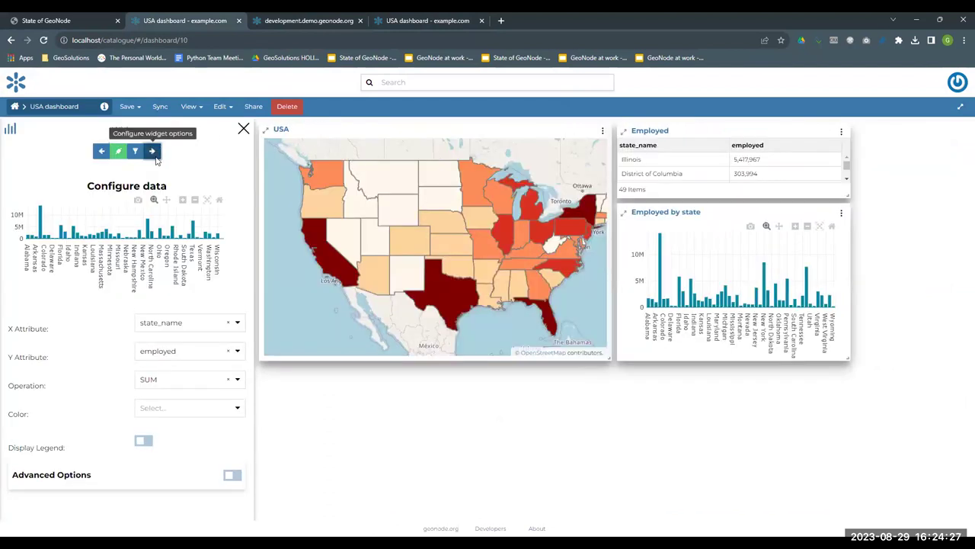
click(153, 151)
click(146, 150)
click(127, 106)
click(134, 127)
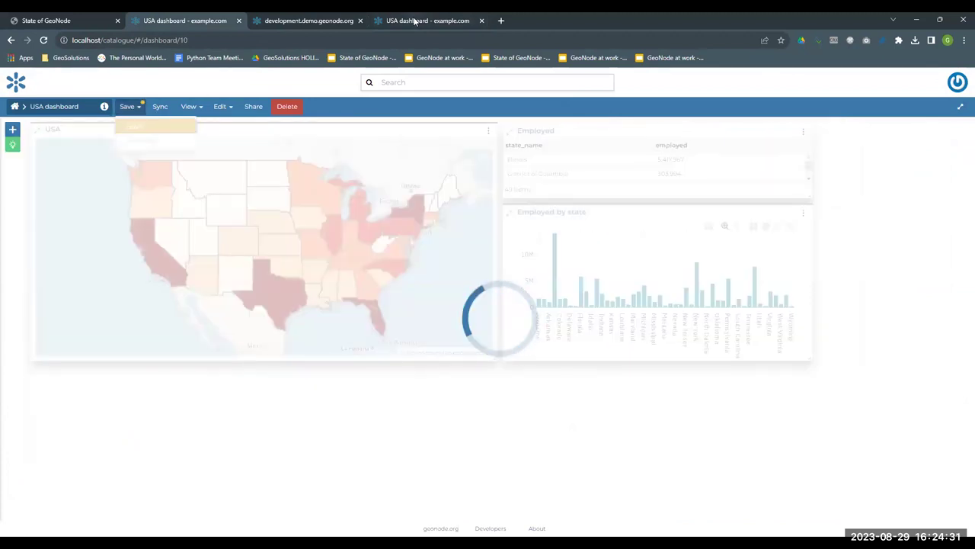
- Reload the embedded dashboard and pan its map to check the chart follows it
click(418, 20)
click(44, 39)
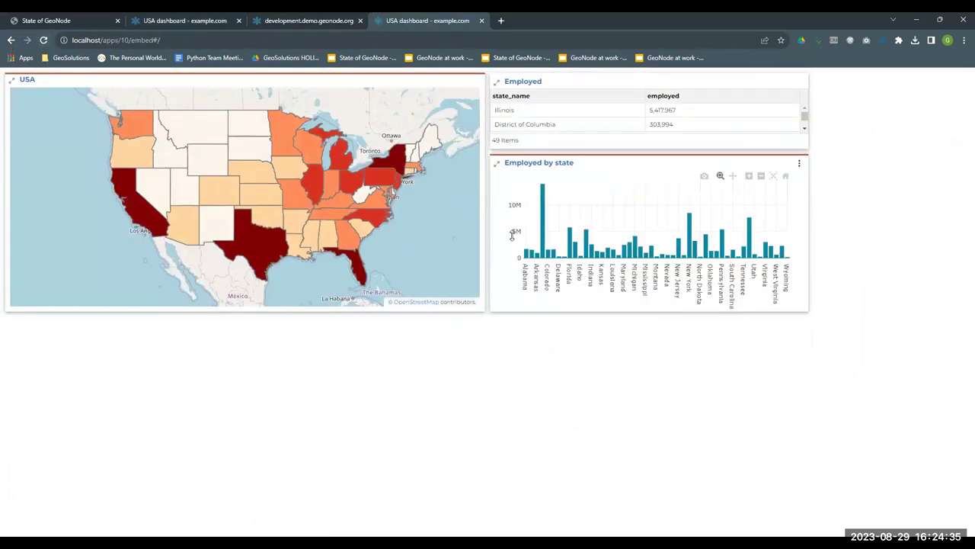
scroll(278, 174, up, 5)
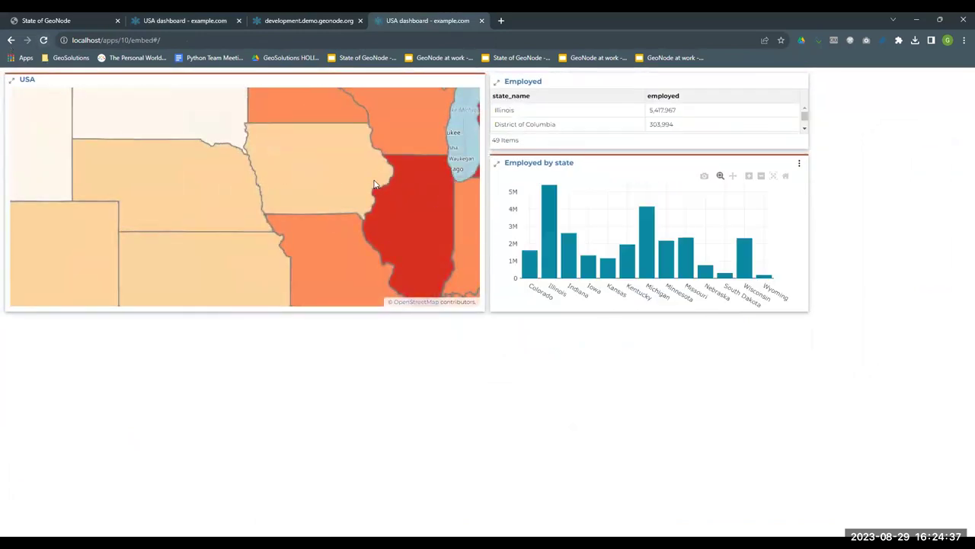
drag(461, 207, 168, 202)
scroll(95, 198, down, 2)
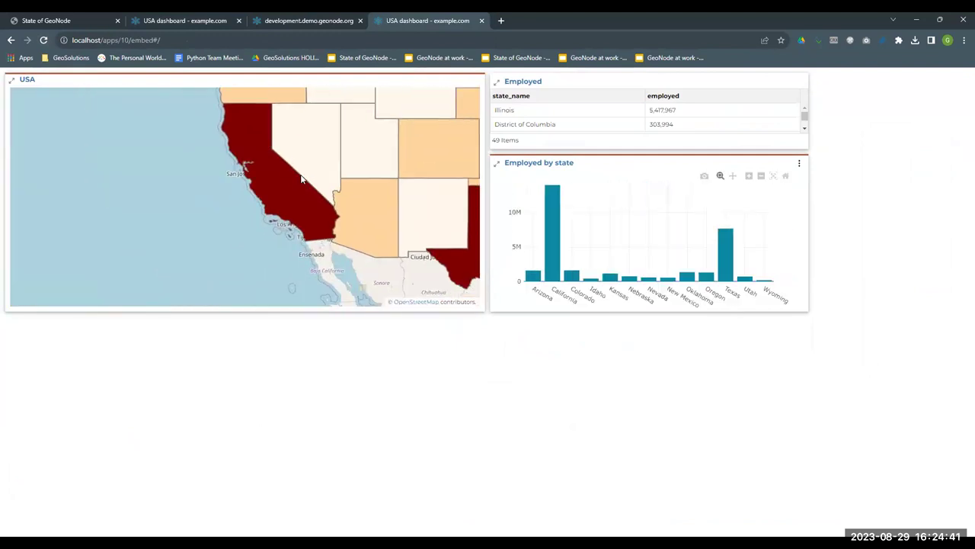
drag(390, 178, 165, 110)
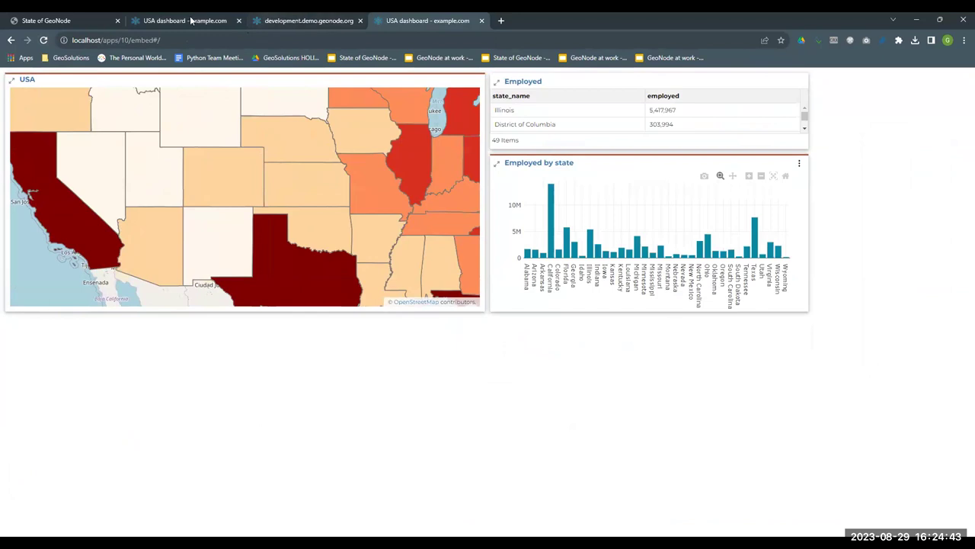
click(231, 22)
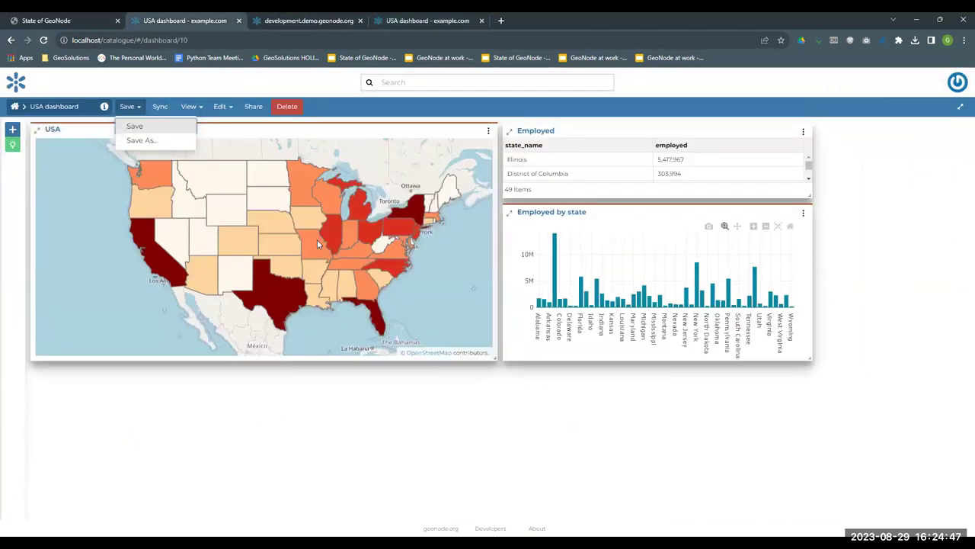
- Add a legend widget titled 'Employed sum' to the dashboard
click(207, 90)
click(12, 131)
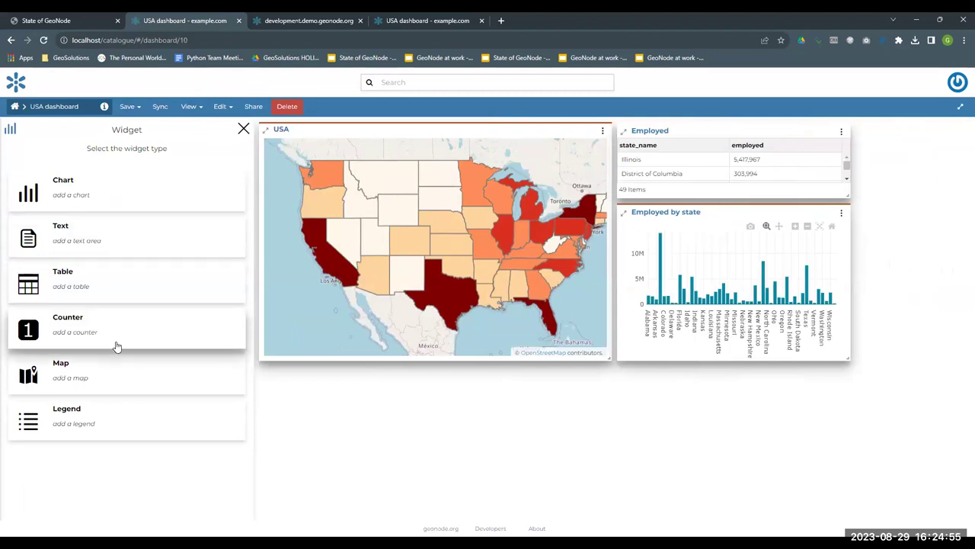
click(124, 423)
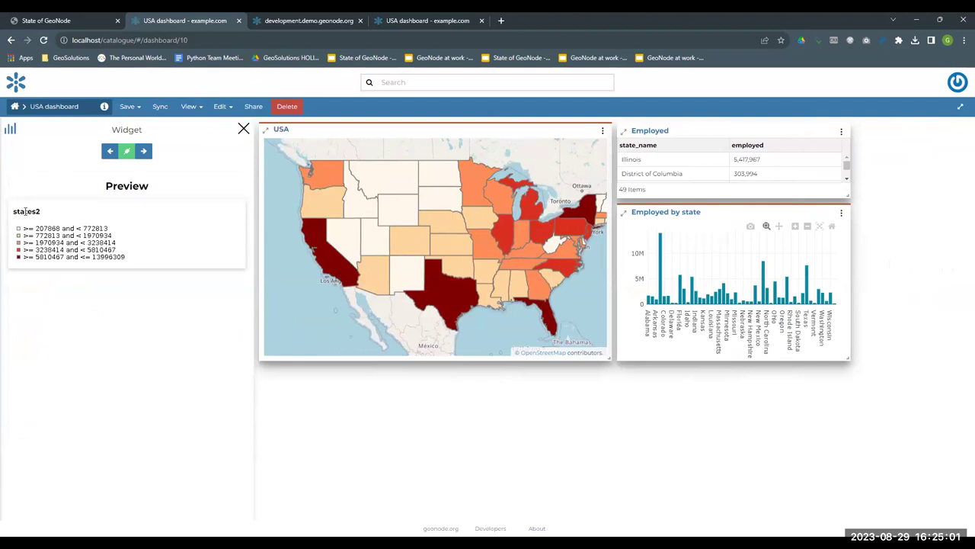
click(126, 151)
click(168, 216)
text(Employed sum)
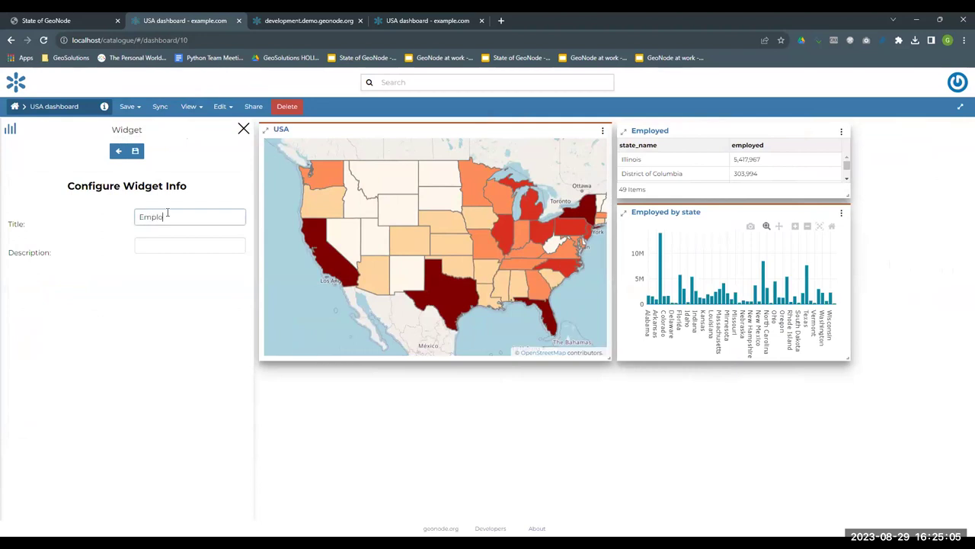
click(135, 151)
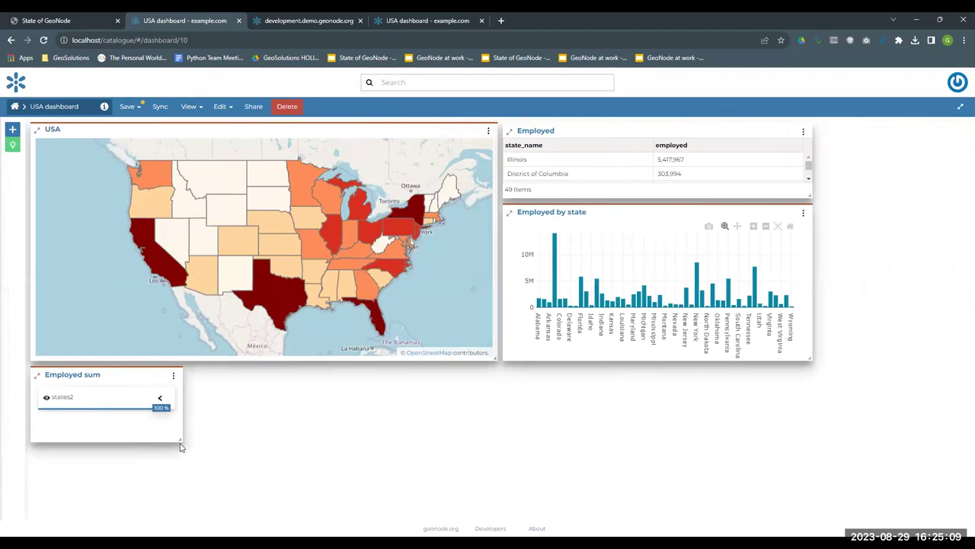
- Resize the Employed sum legend, lower states2 opacity to 56%, and save the dashboard
drag(181, 443, 308, 484)
click(314, 404)
drag(333, 518, 184, 449)
drag(90, 439, 109, 428)
scroll(71, 439, down, 1)
click(128, 107)
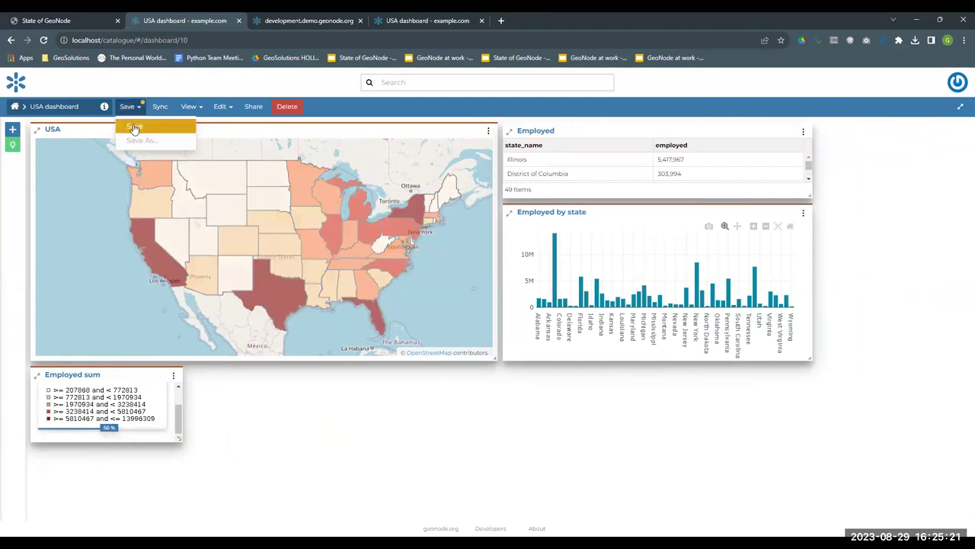
click(136, 126)
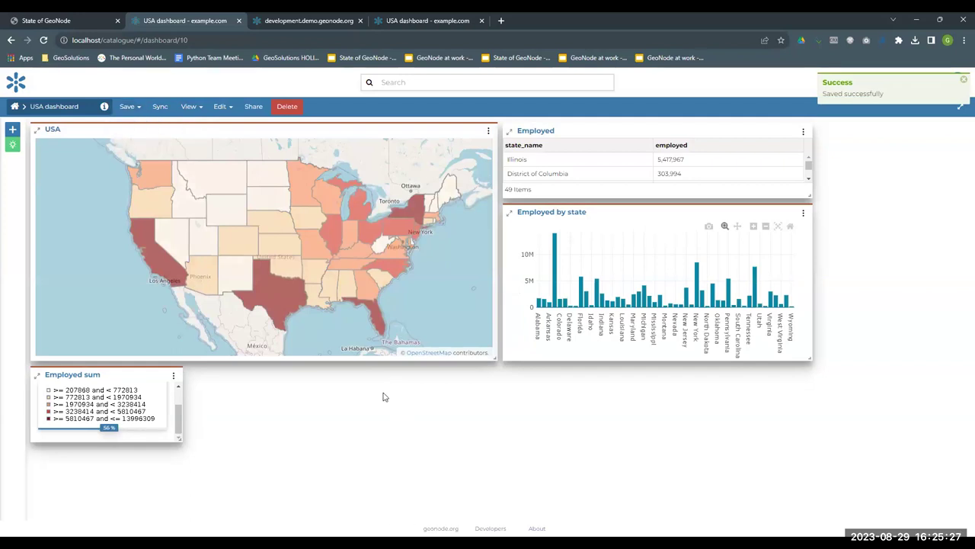
- Open the USA dashboard from the catalogue and show its details panel
click(13, 109)
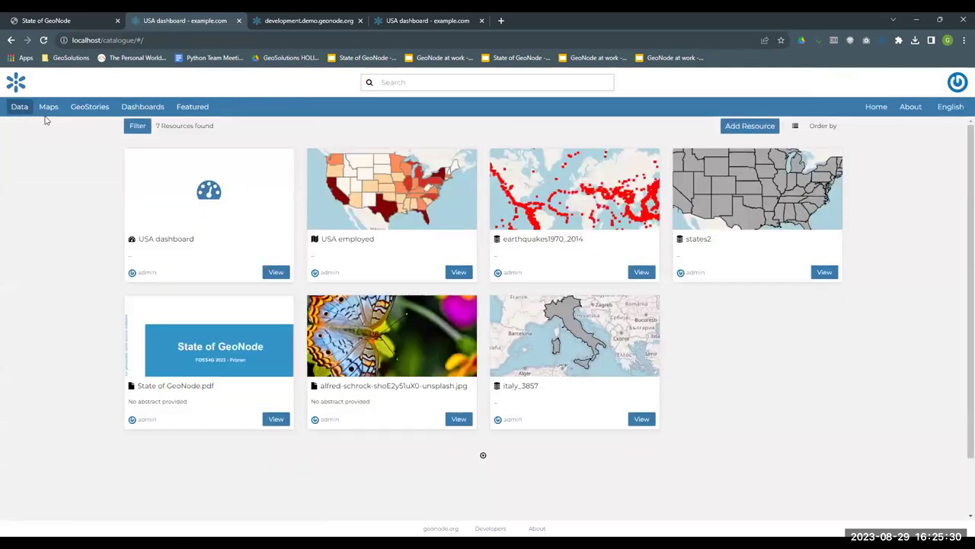
click(271, 272)
click(104, 106)
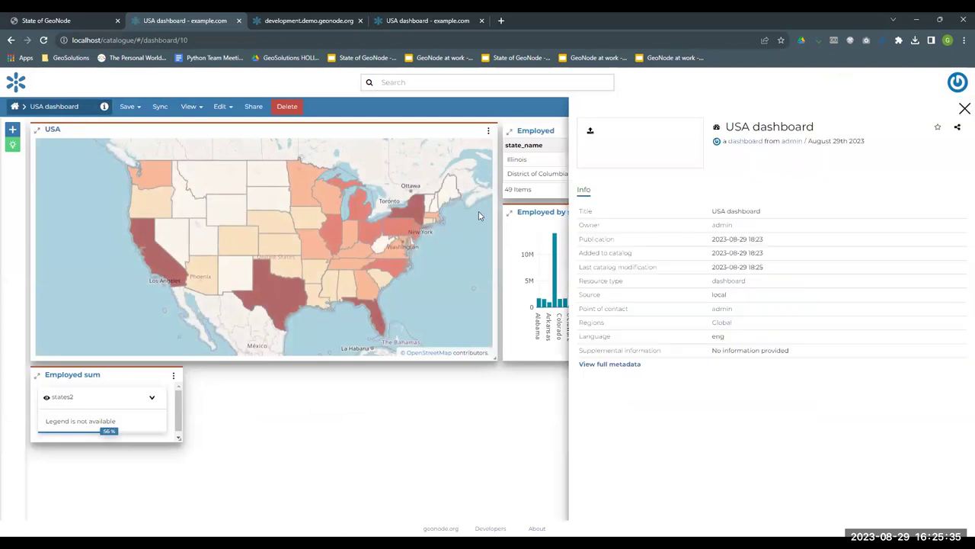
click(964, 109)
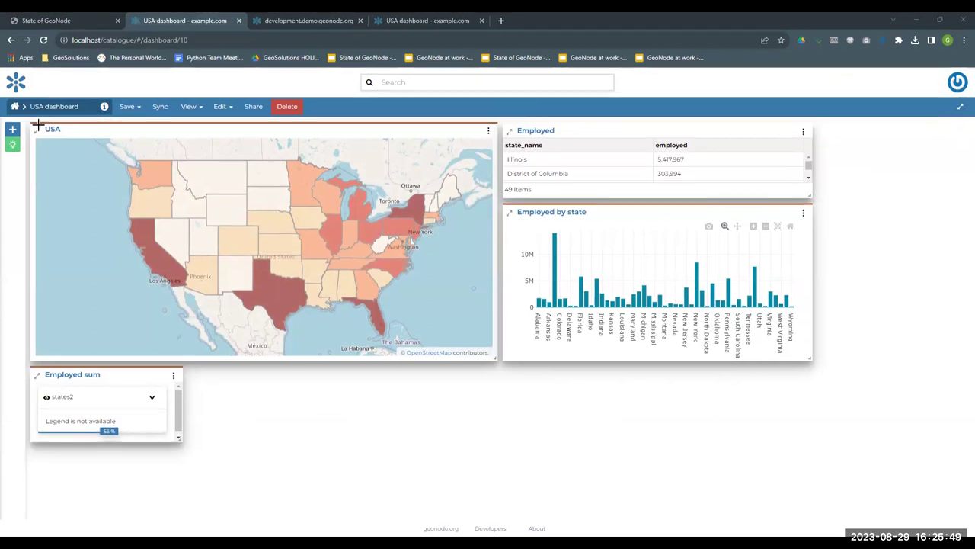
click(104, 106)
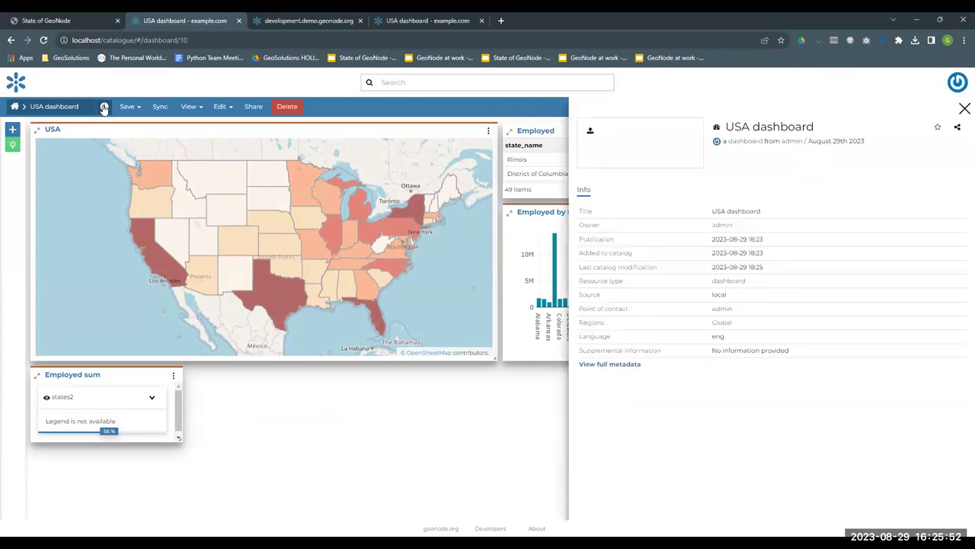
- Upload the dashboard screenshot PNG from Downloads as its thumbnail, then return to the catalogue
click(589, 132)
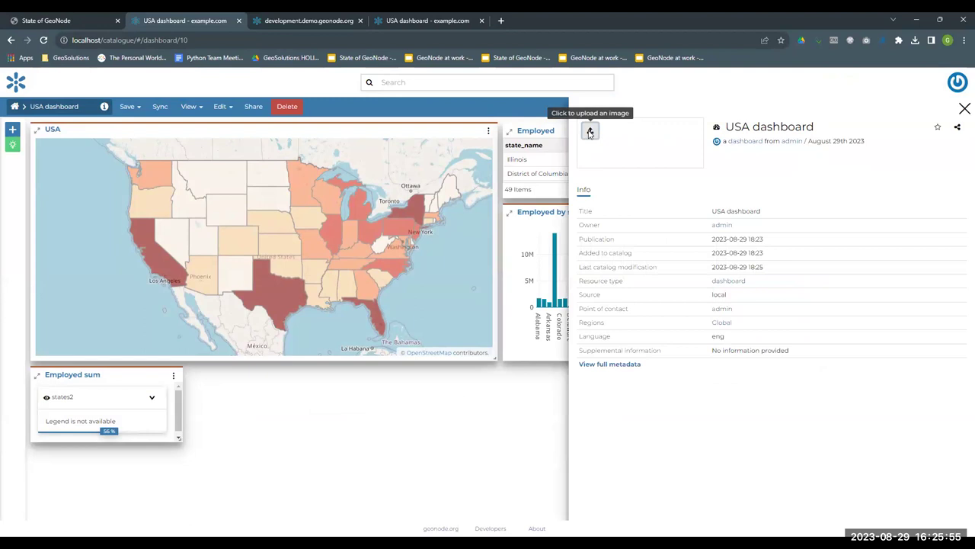
scroll(361, 244, up, 5)
click(323, 211)
click(447, 195)
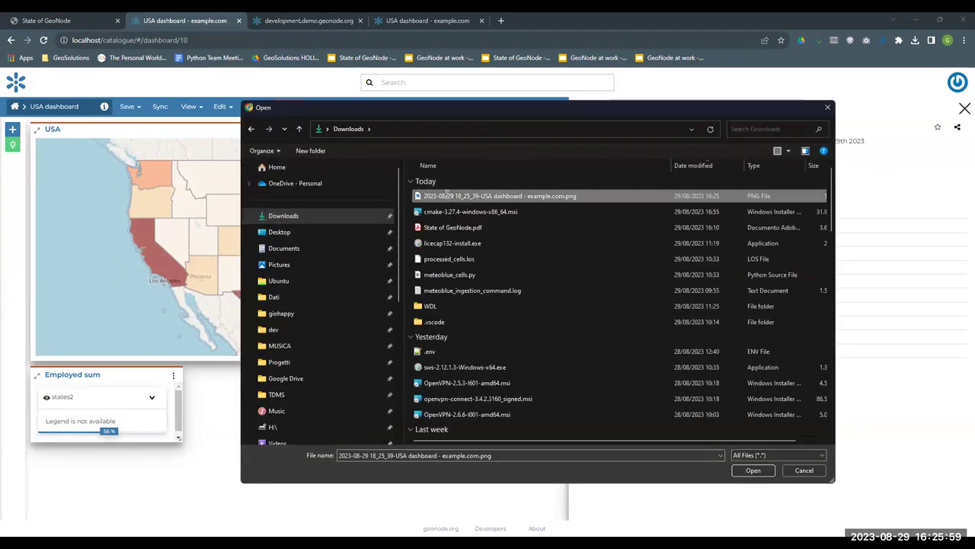
key(Return)
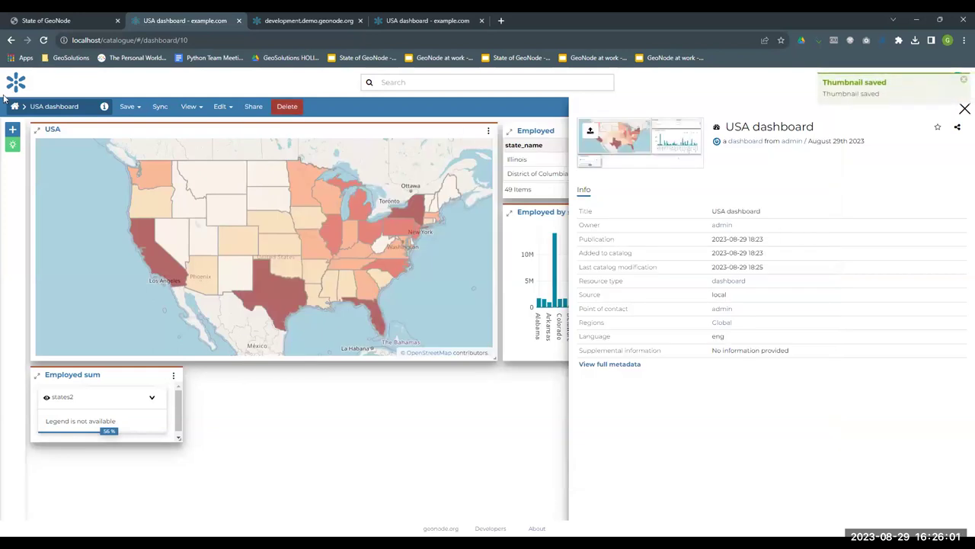
click(15, 106)
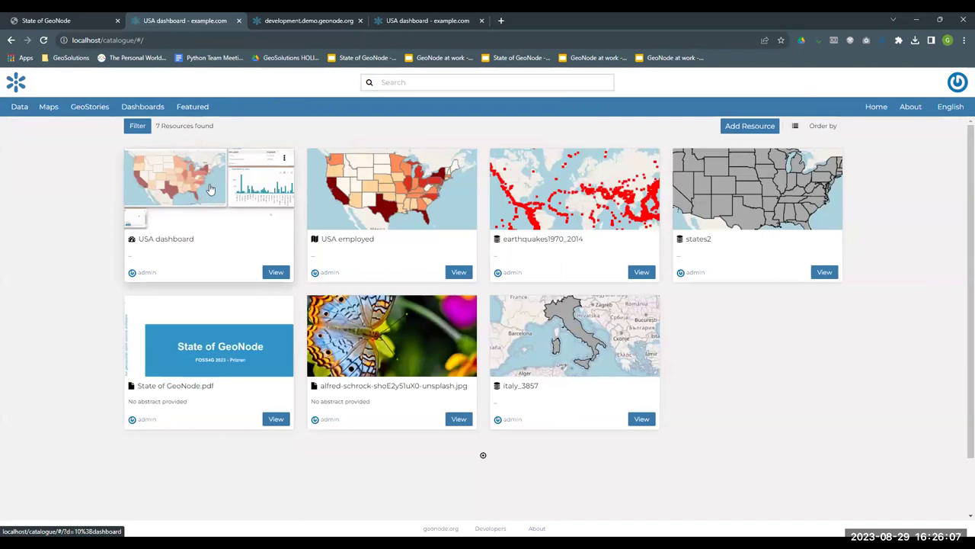
- Create a new GeoStory, reloading the page after an error
click(749, 126)
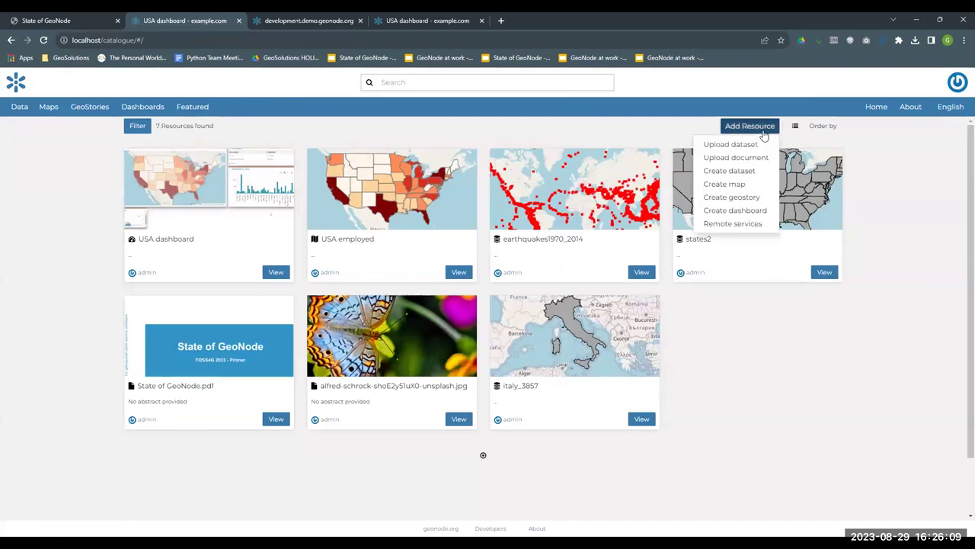
click(741, 200)
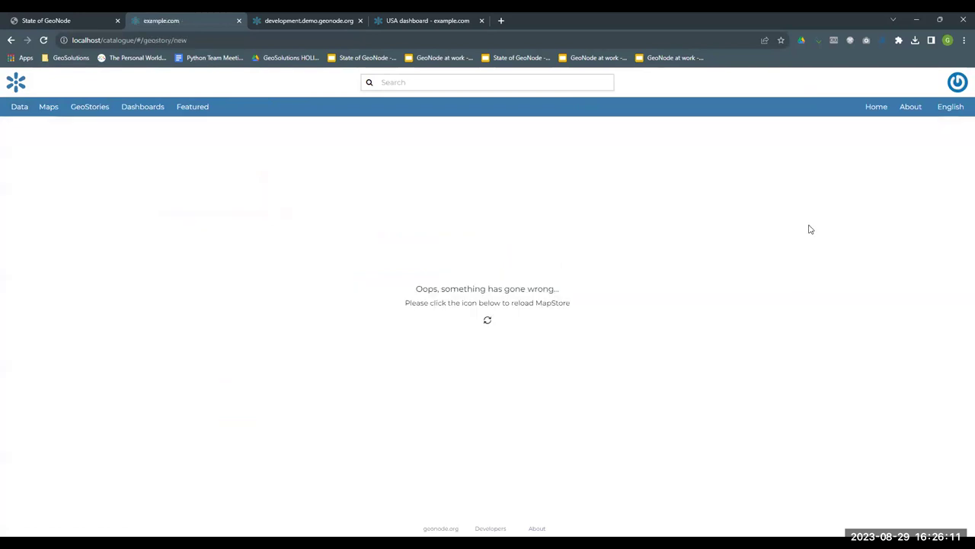
click(47, 39)
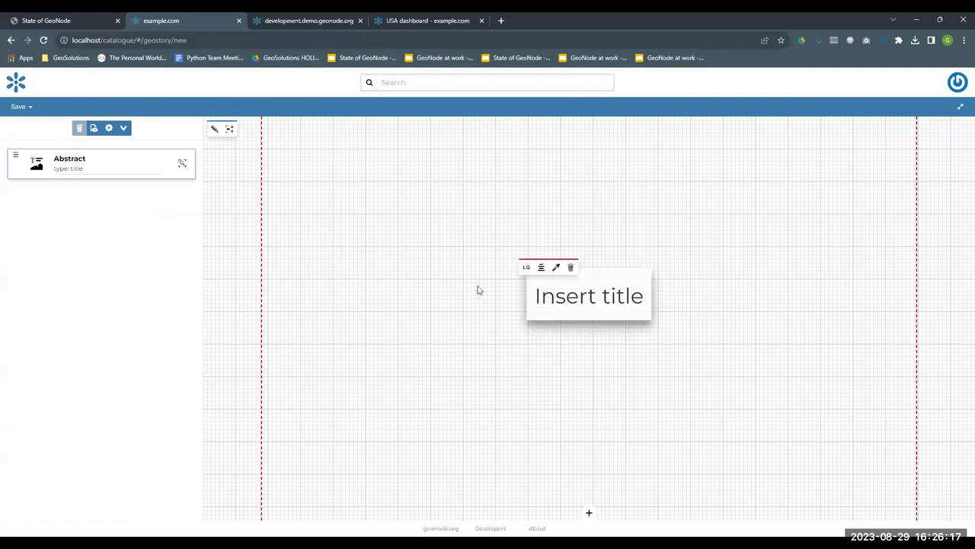
- Enter 'USA emplyed' as the heading of the title section
click(606, 298)
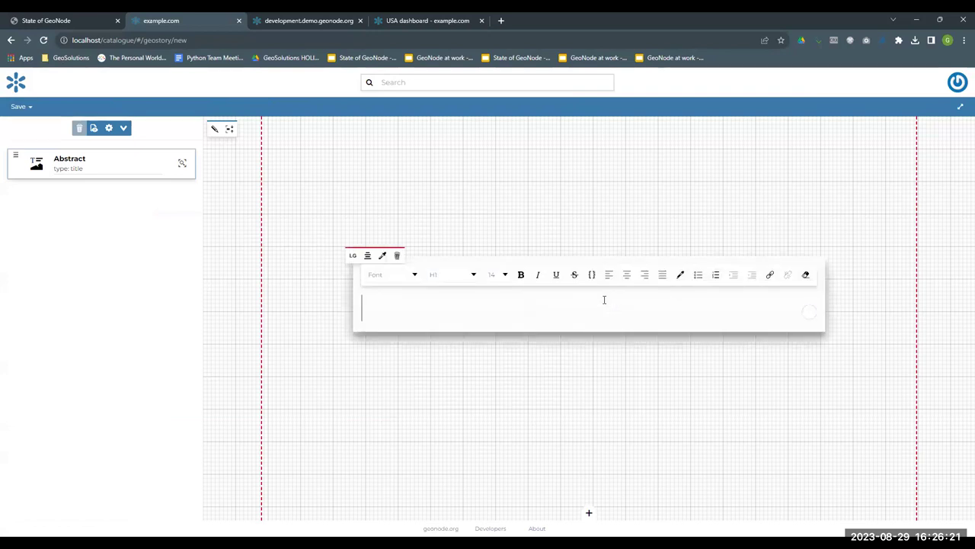
text(USA )
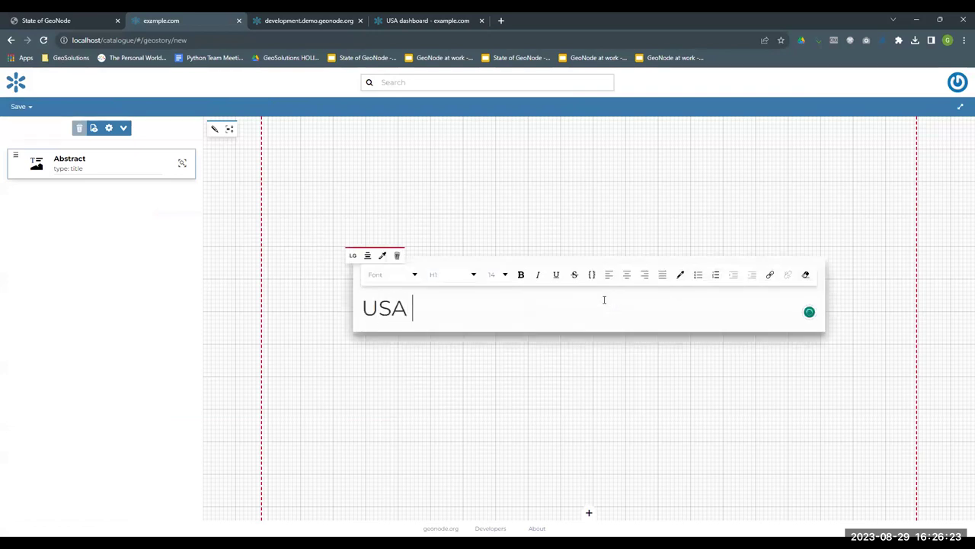
text(emplyed)
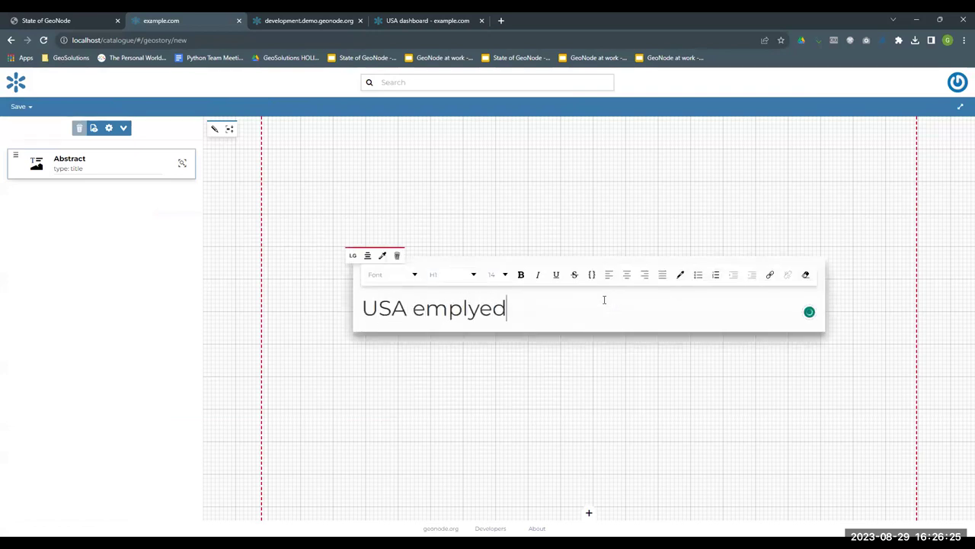
click(675, 206)
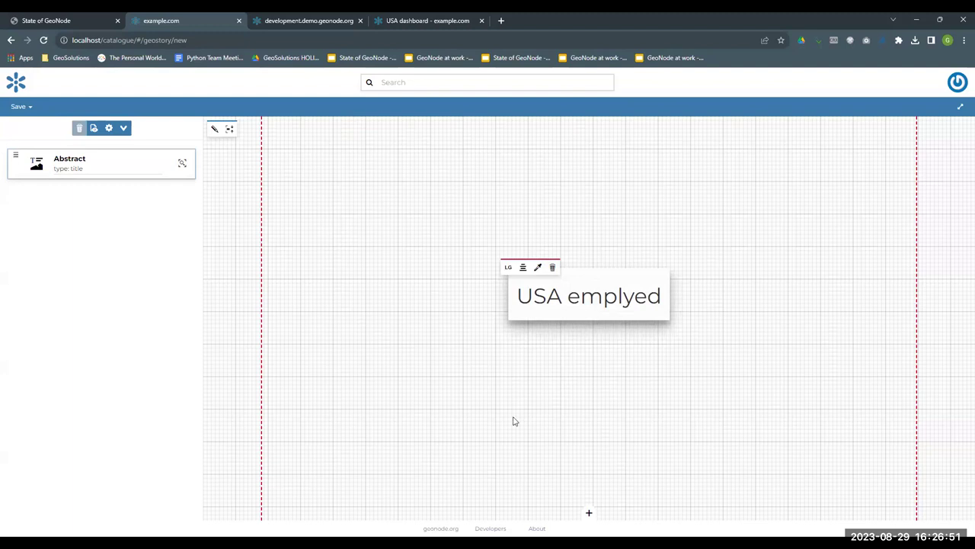
- Apply the 'USA employed' map from the GeoNode maps service as the title section background
click(214, 130)
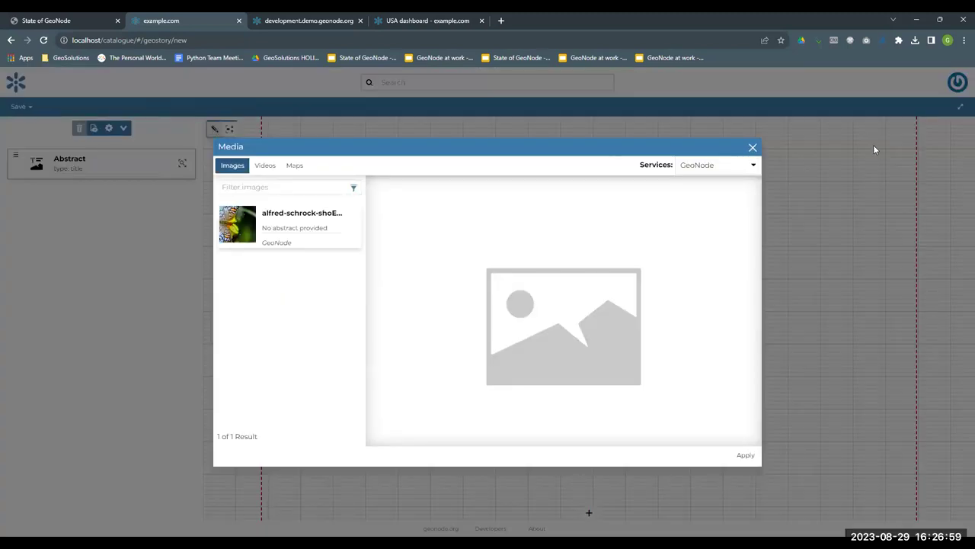
click(297, 166)
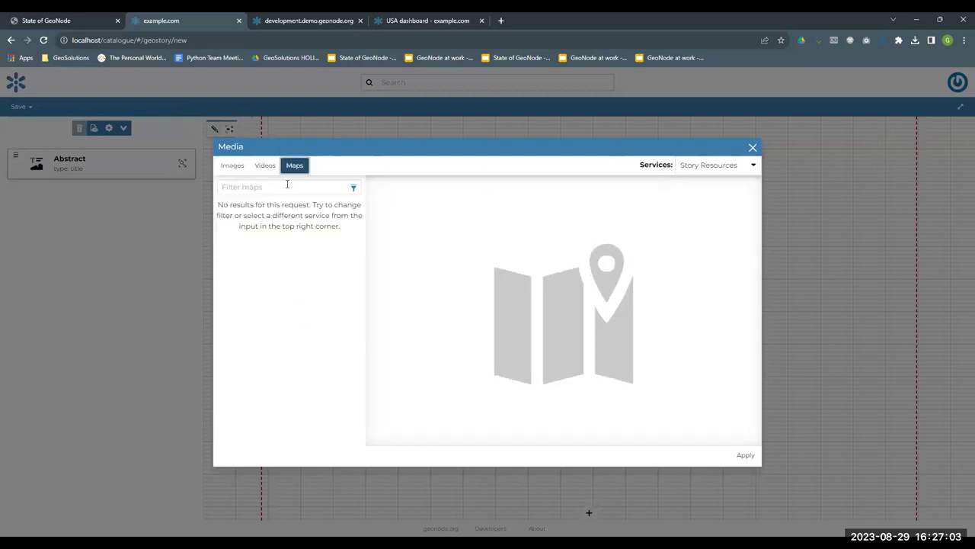
click(716, 163)
click(694, 202)
click(235, 228)
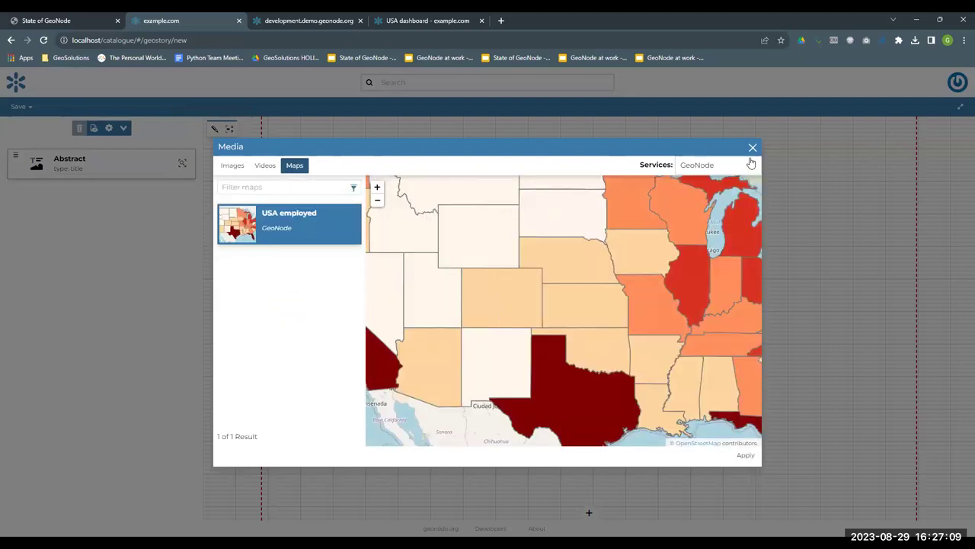
click(739, 454)
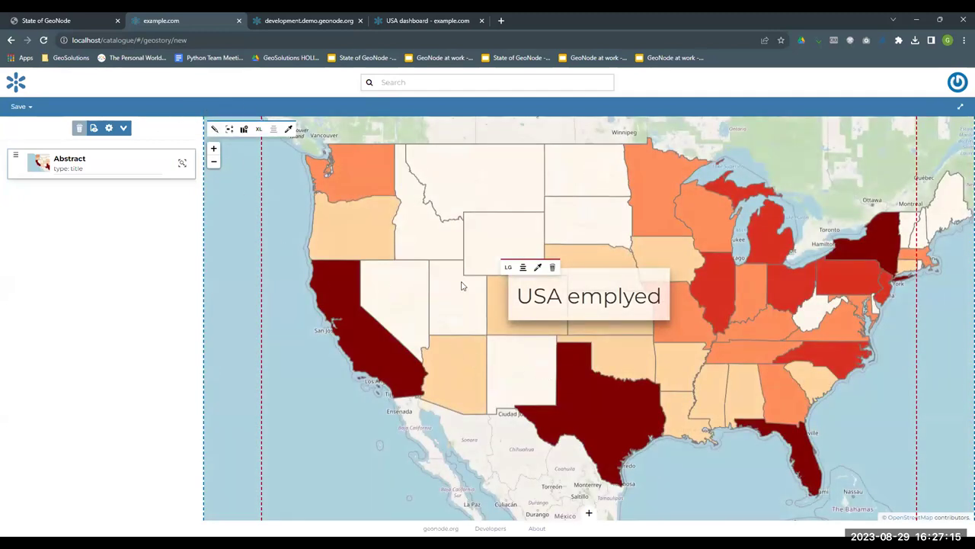
- Add a Web Page Section and copy the USA dashboard's web address from its tab
click(589, 516)
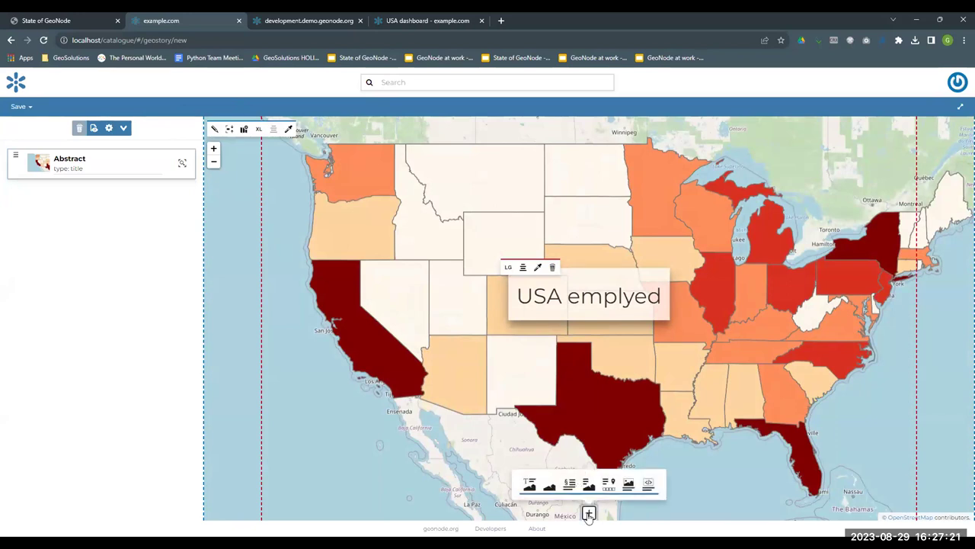
click(648, 485)
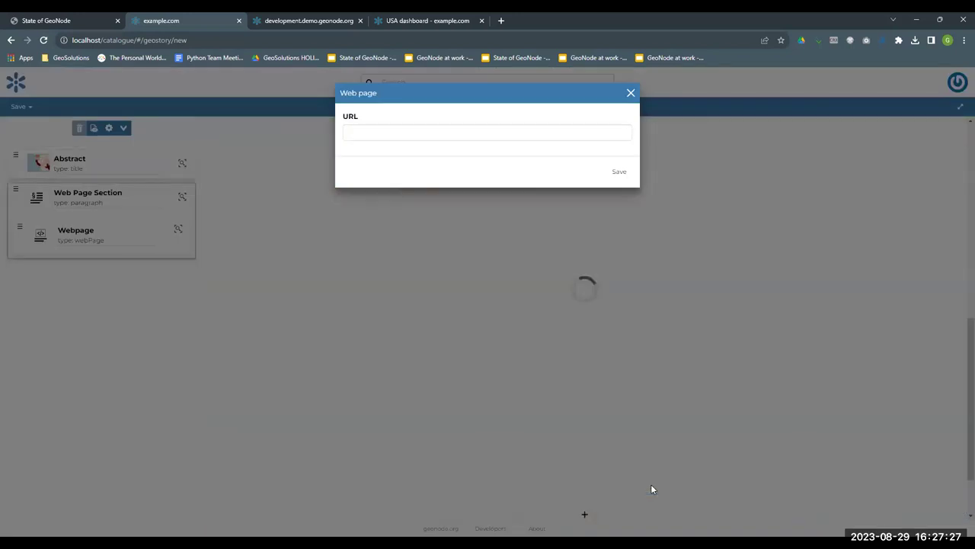
click(485, 131)
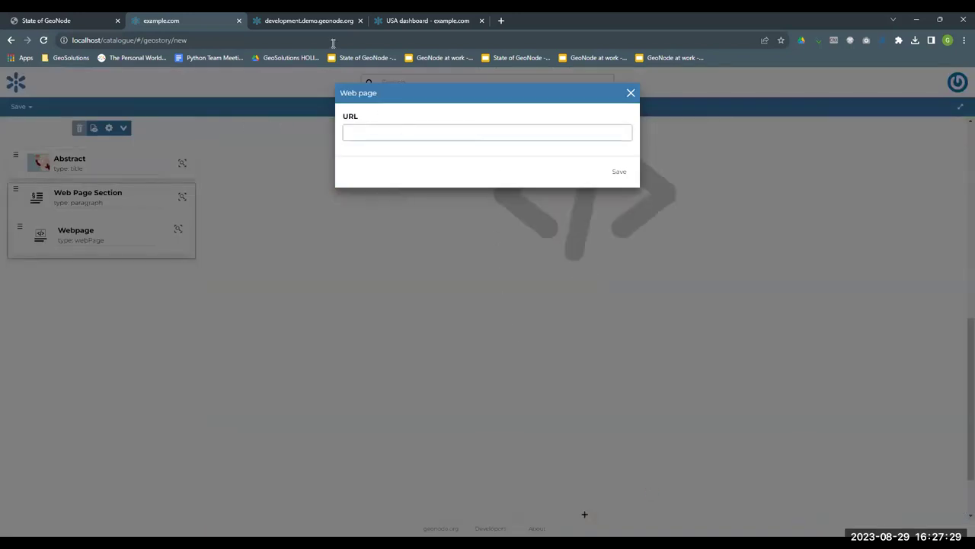
click(419, 22)
click(272, 40)
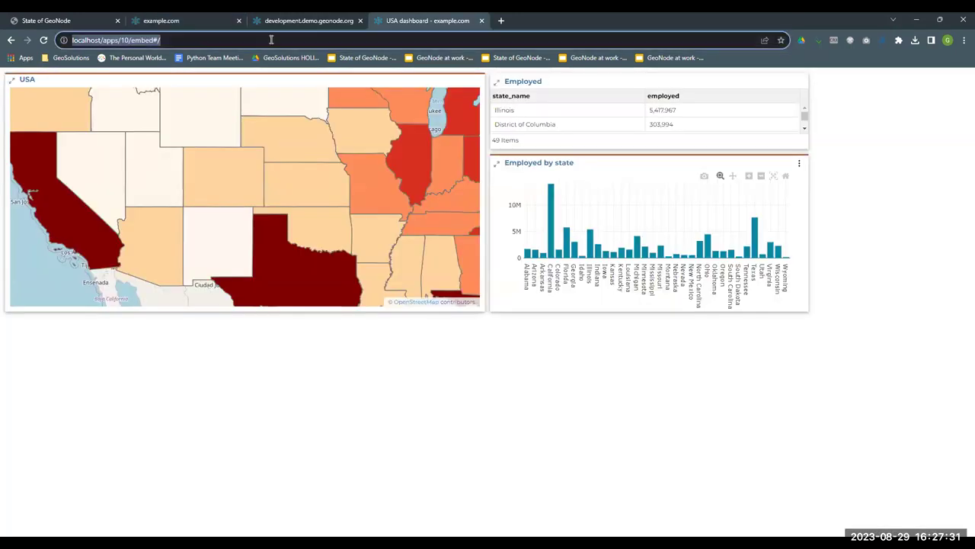
key(ctrl+c)
click(195, 21)
- Paste the dashboard address as the section URL, trimming the trailing slash and #, and save
key(ctrl+v)
key(BackSpace)
click(620, 172)
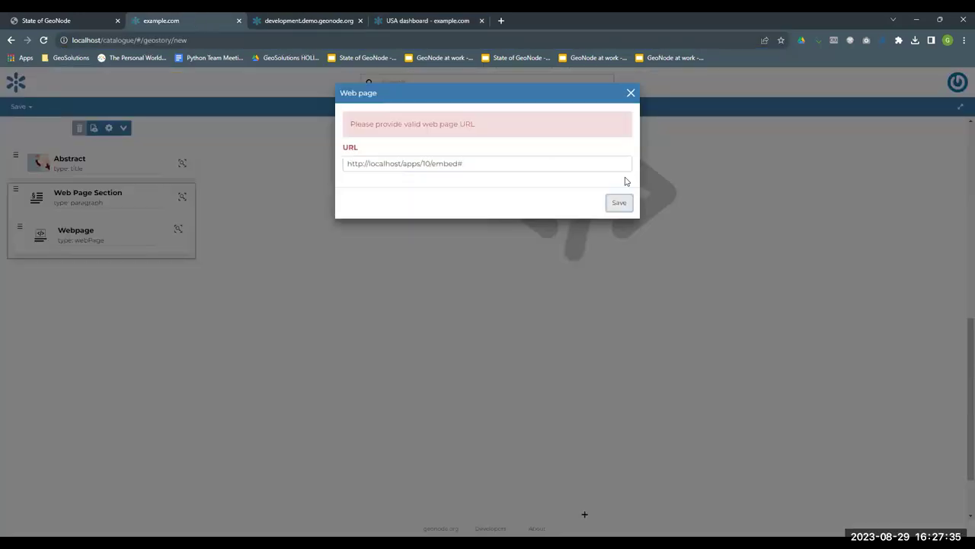
click(472, 165)
key(BackSpace)
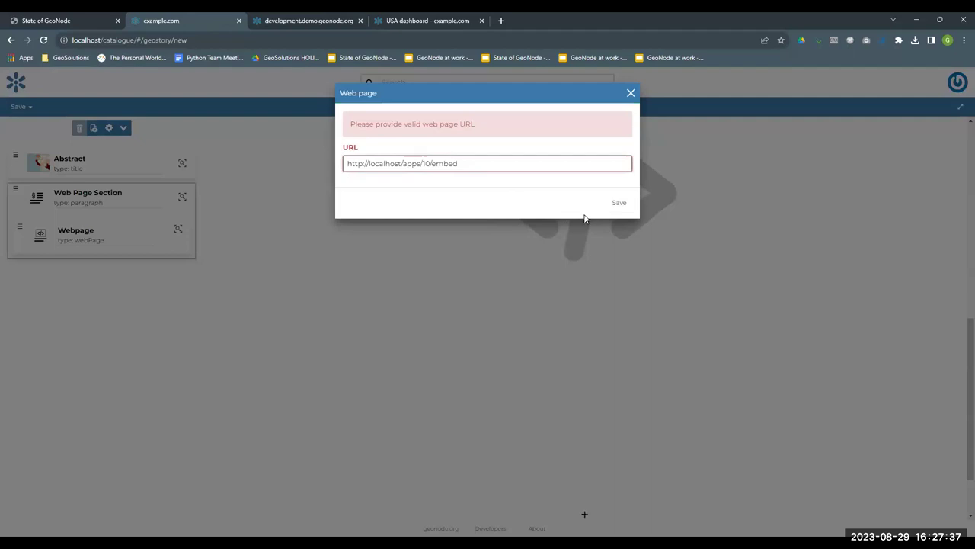
click(620, 206)
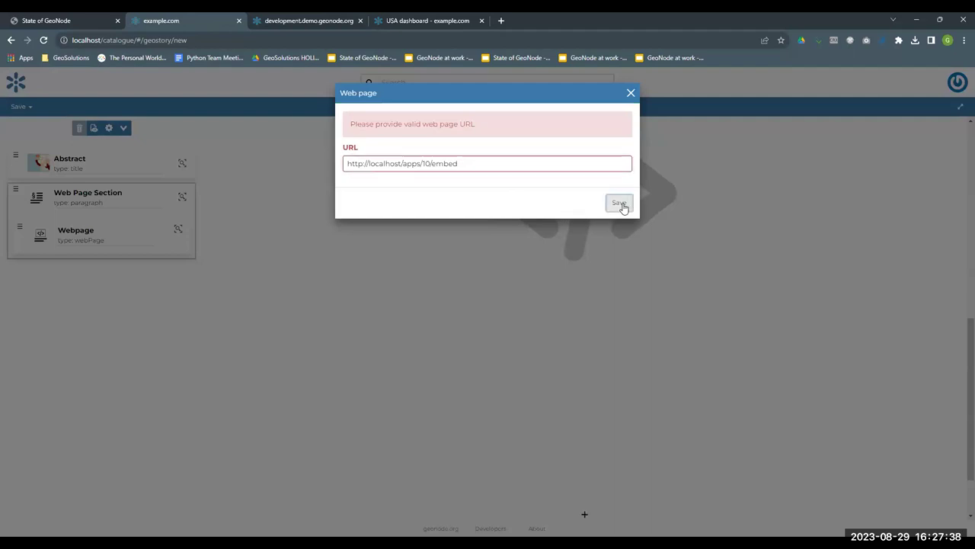
- Edit the start of the rejected URL, then close the web page dialog without saving
click(362, 164)
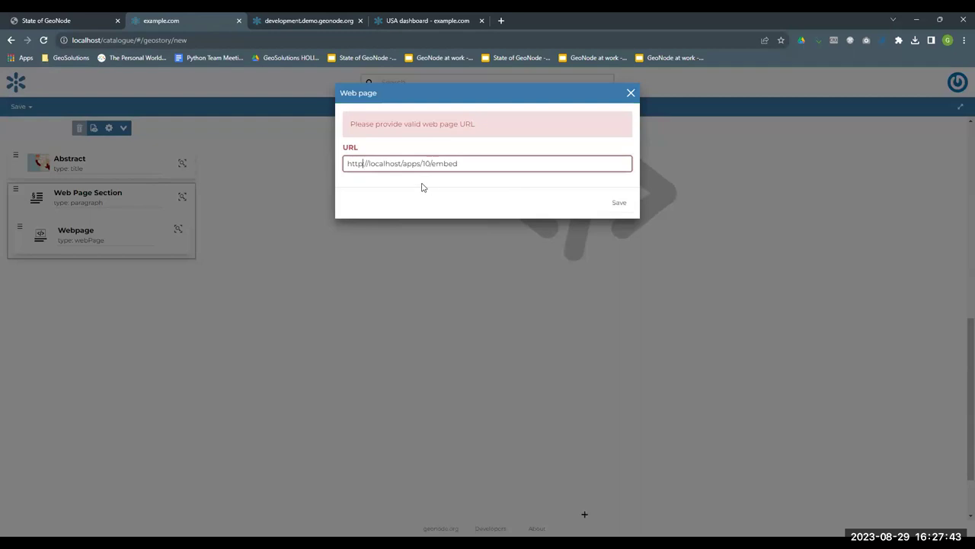
click(362, 163)
click(630, 93)
scroll(526, 328, up, 3)
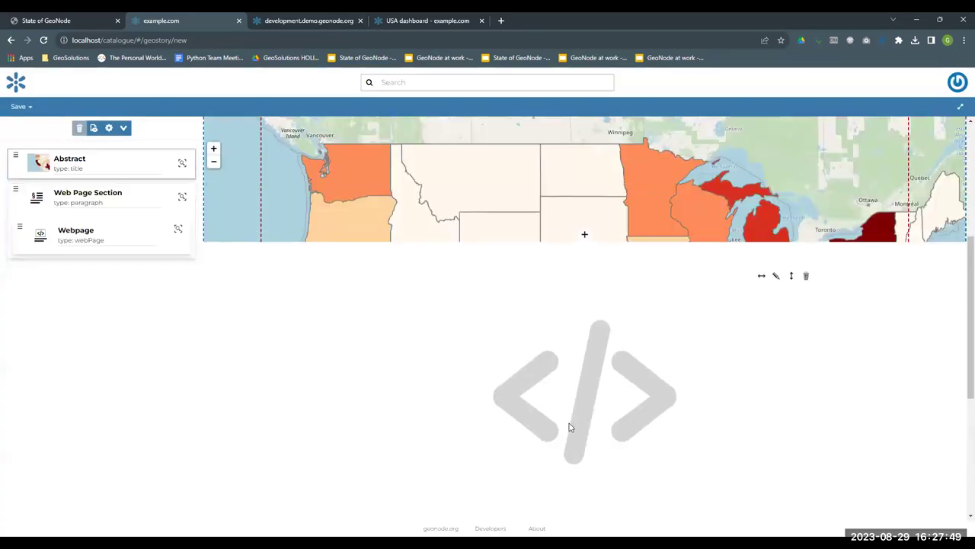
scroll(571, 428, down, 4)
scroll(571, 427, up, 5)
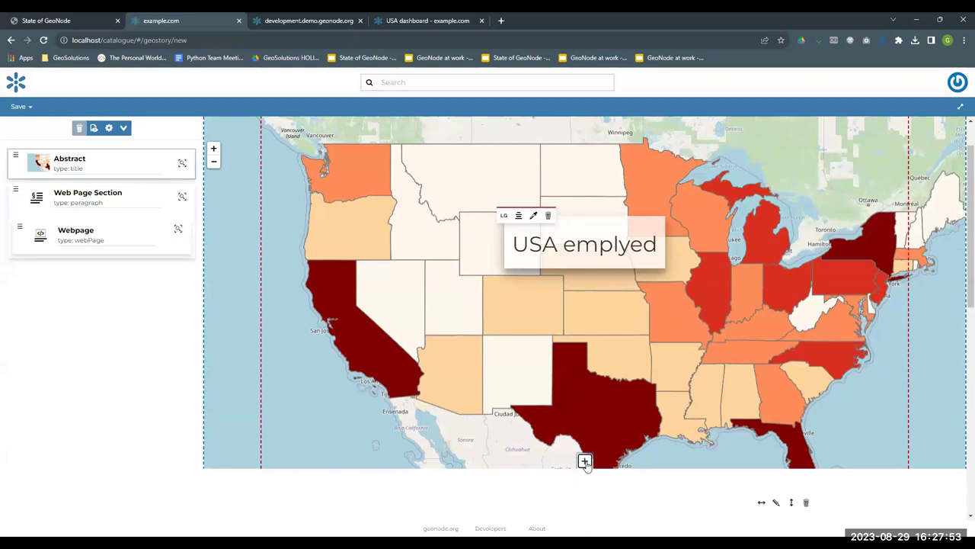
- Add a Media Section holding the butterfly image from the GeoNode images source
click(584, 461)
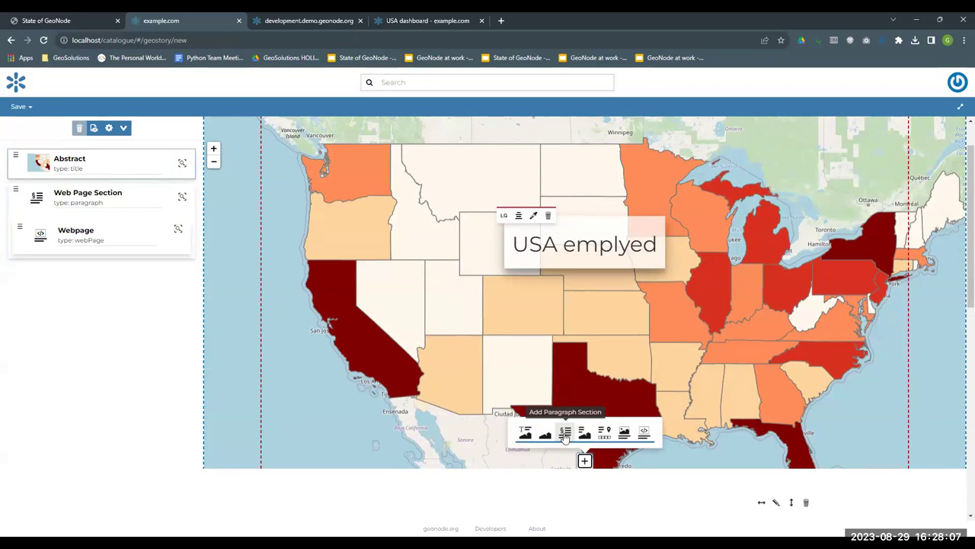
click(625, 433)
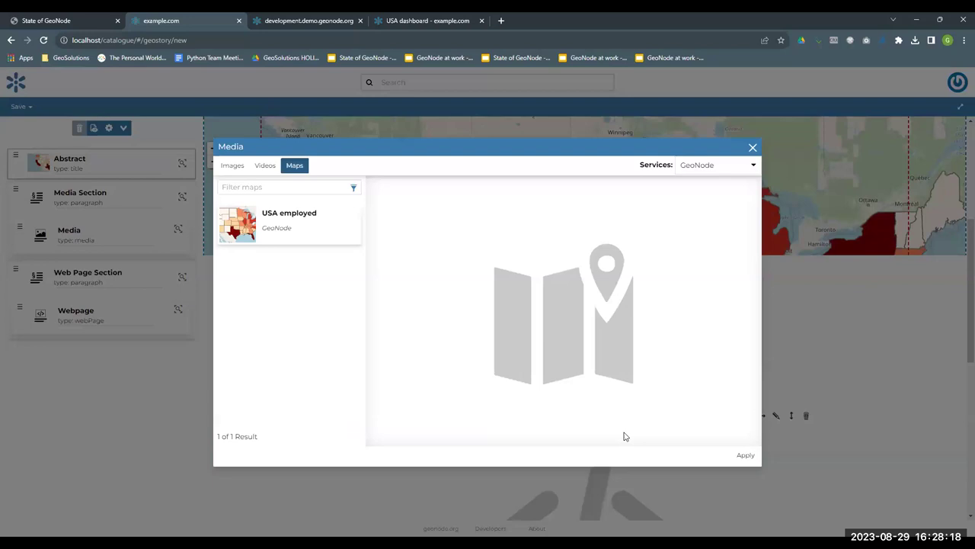
click(233, 167)
click(693, 169)
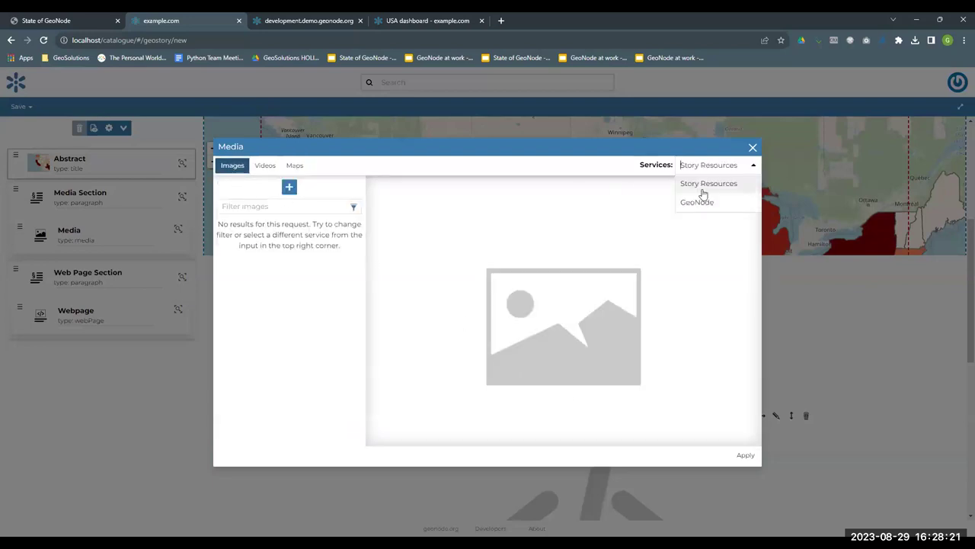
click(704, 204)
click(290, 225)
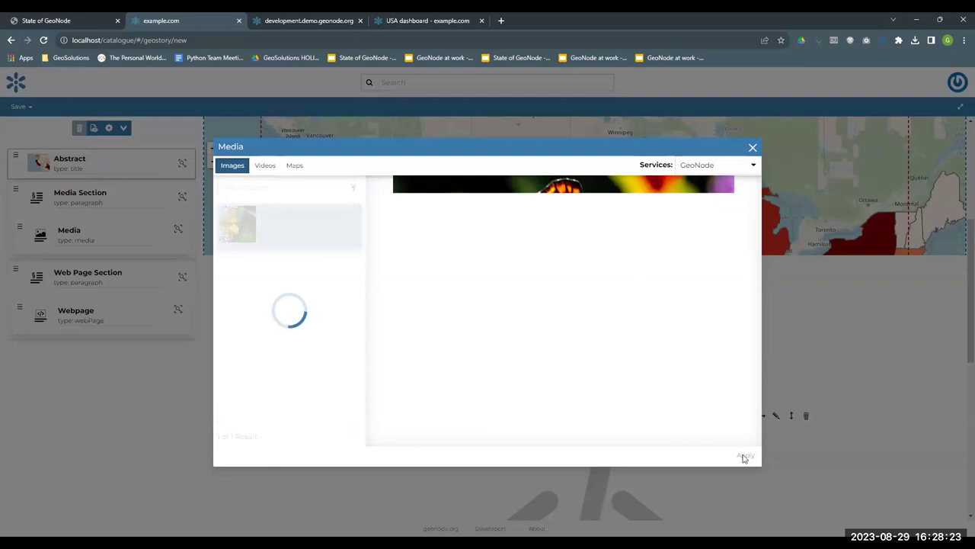
click(744, 457)
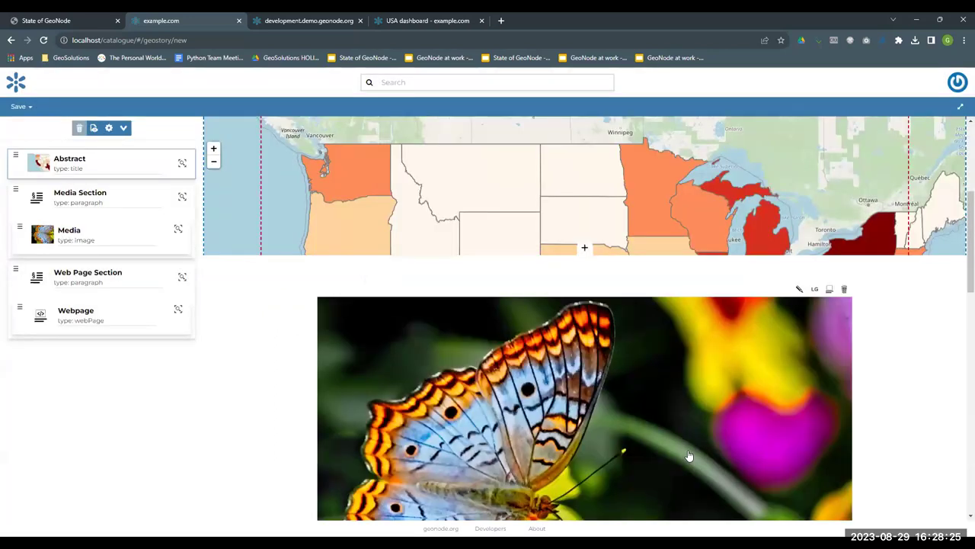
- Keep the butterfly image at large size
click(815, 290)
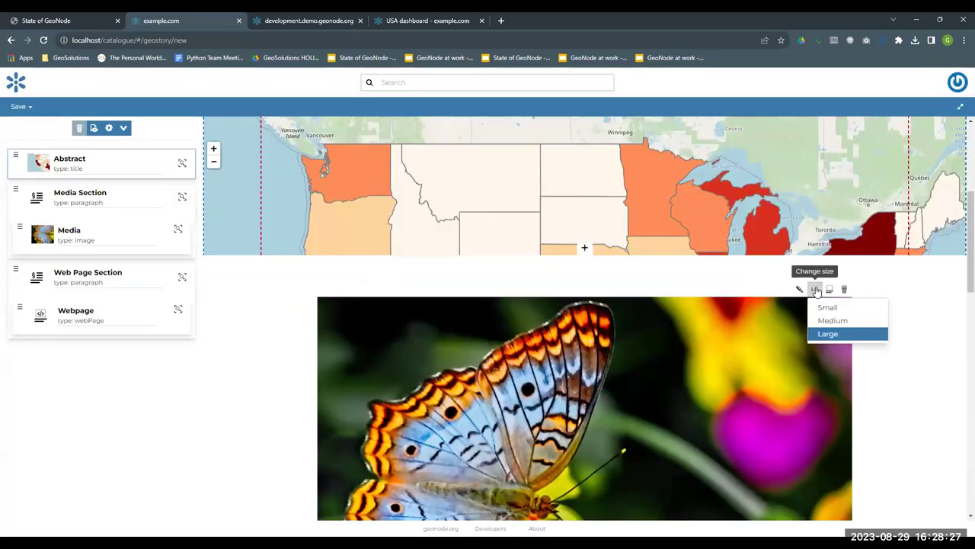
click(862, 288)
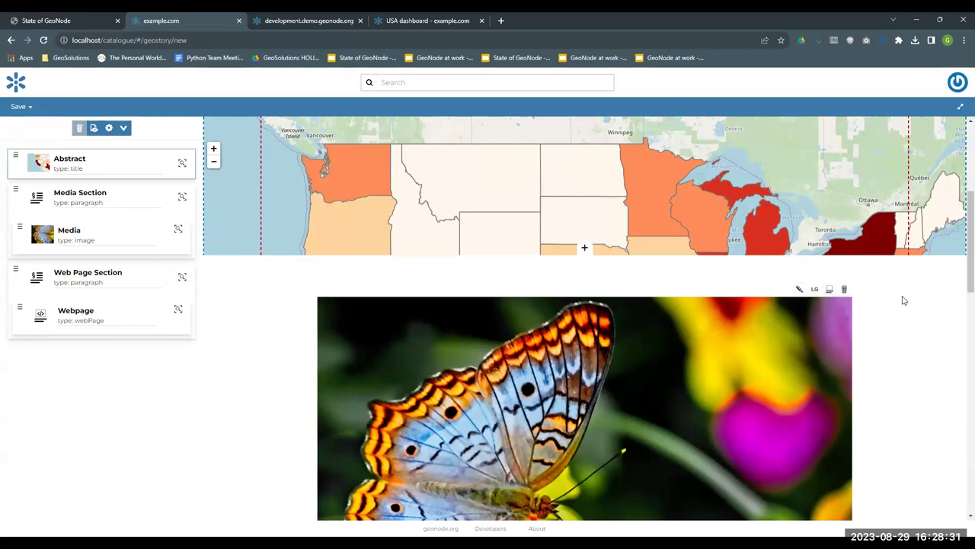
scroll(903, 300, down, 6)
scroll(892, 305, up, 5)
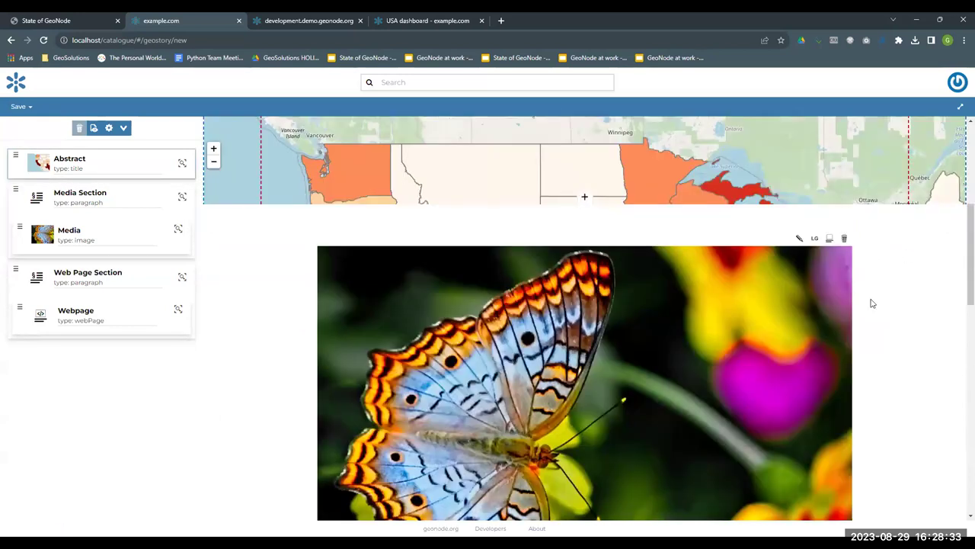
scroll(889, 306, up, 1)
mouse_move(584, 247)
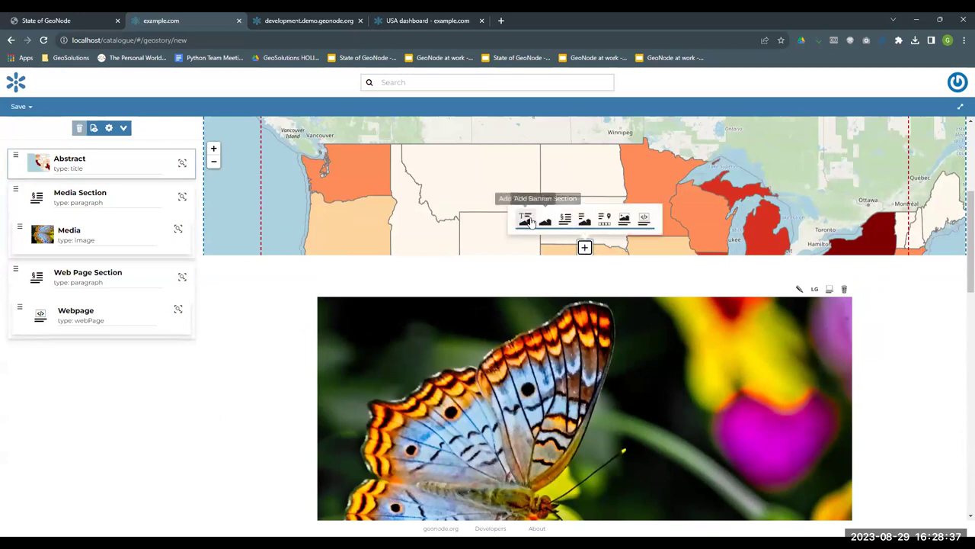
- Add a paragraph reading 'The following is a nice image!' in centred, bold text
click(565, 219)
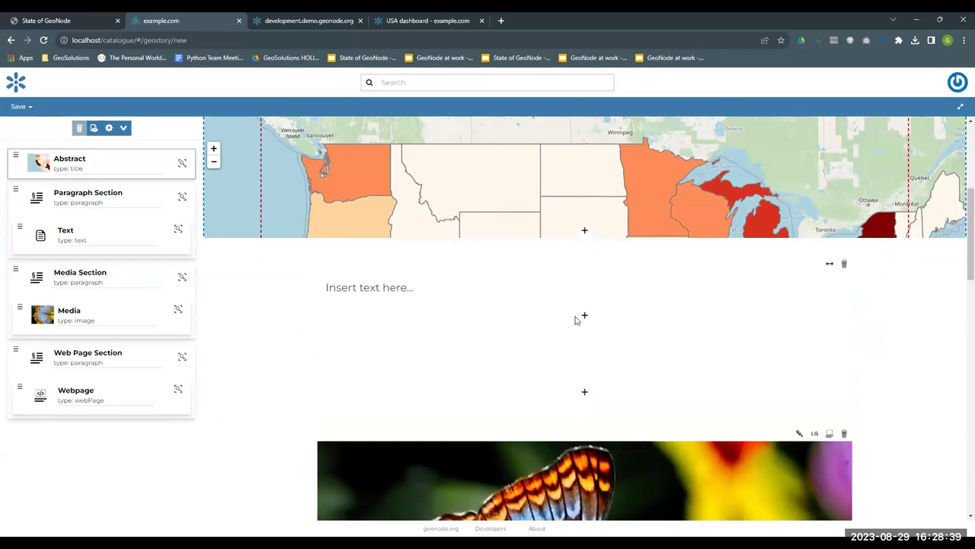
click(441, 294)
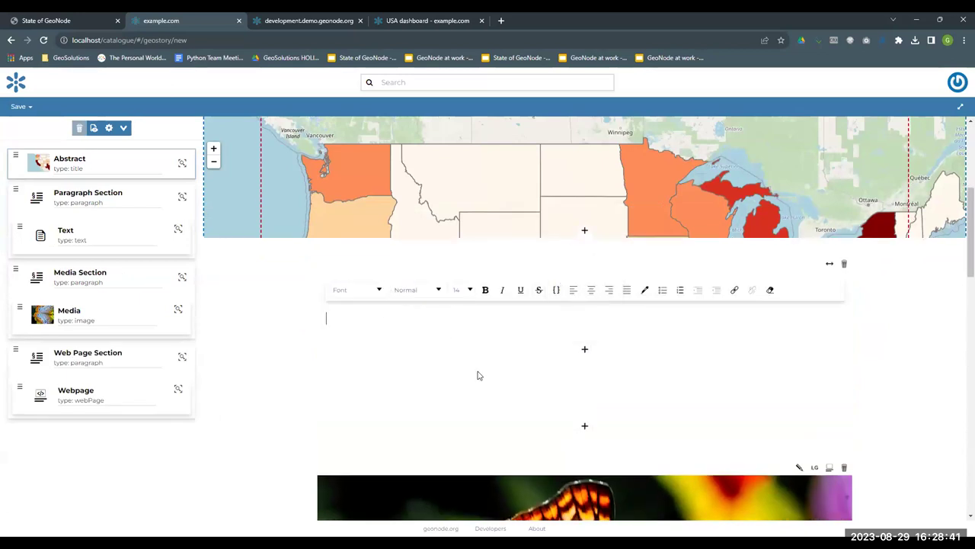
text(The following is a nice image)
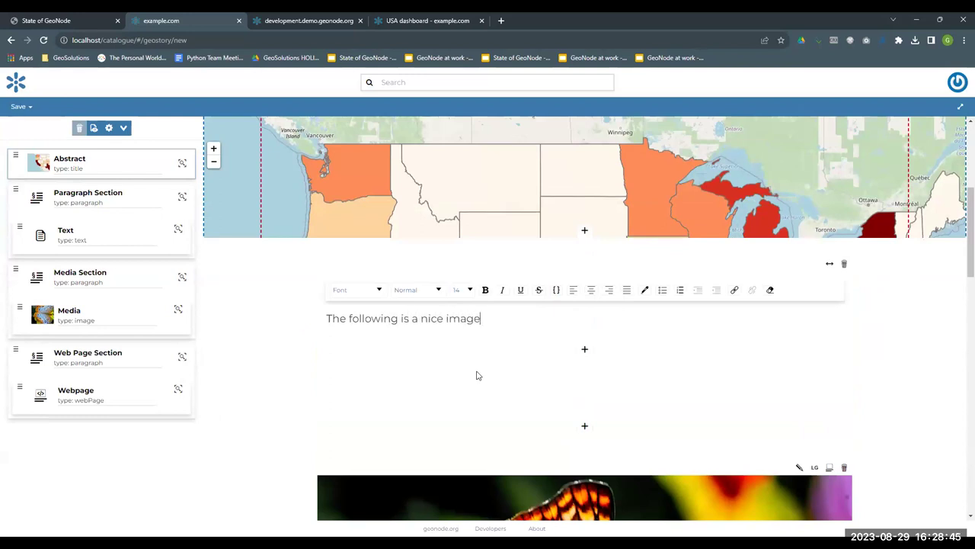
click(591, 290)
drag(688, 331, 459, 328)
click(484, 296)
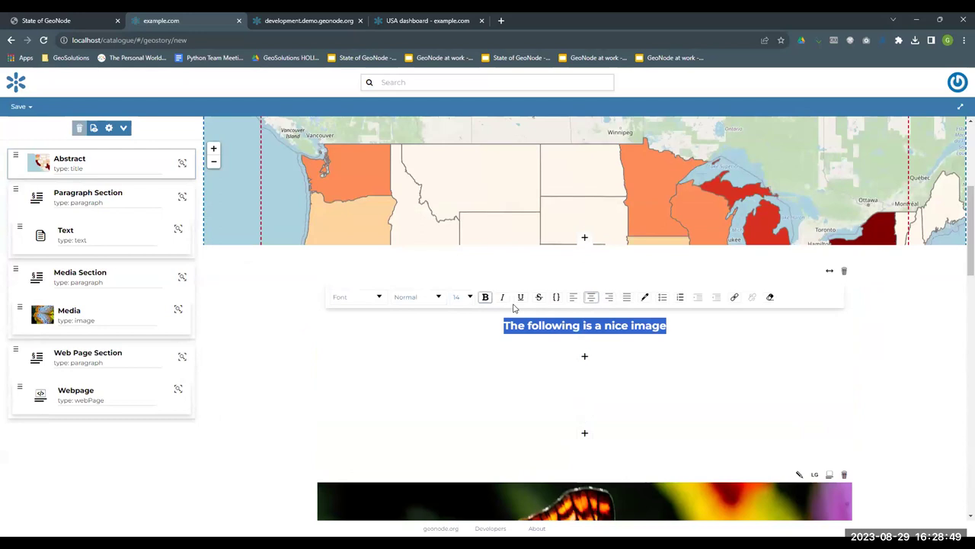
click(676, 325)
text(!)
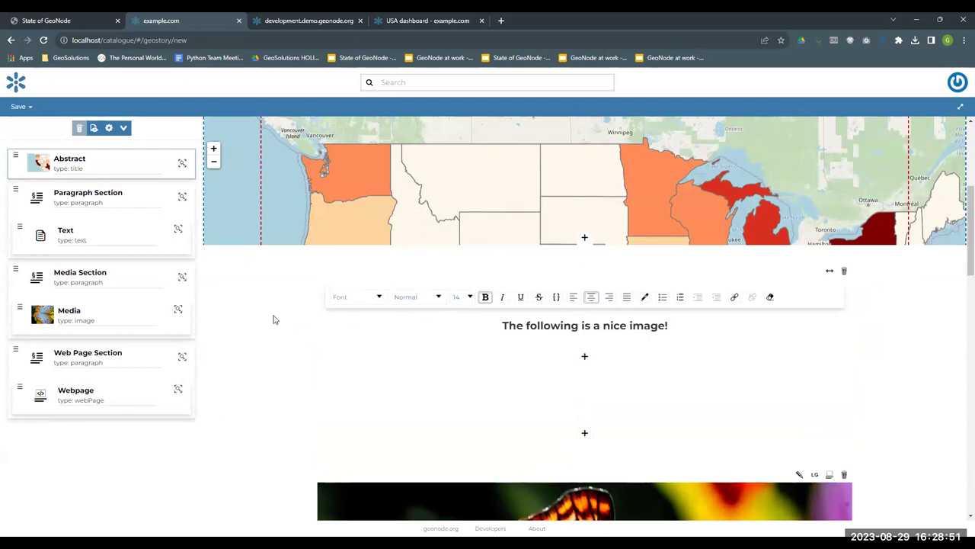
click(237, 311)
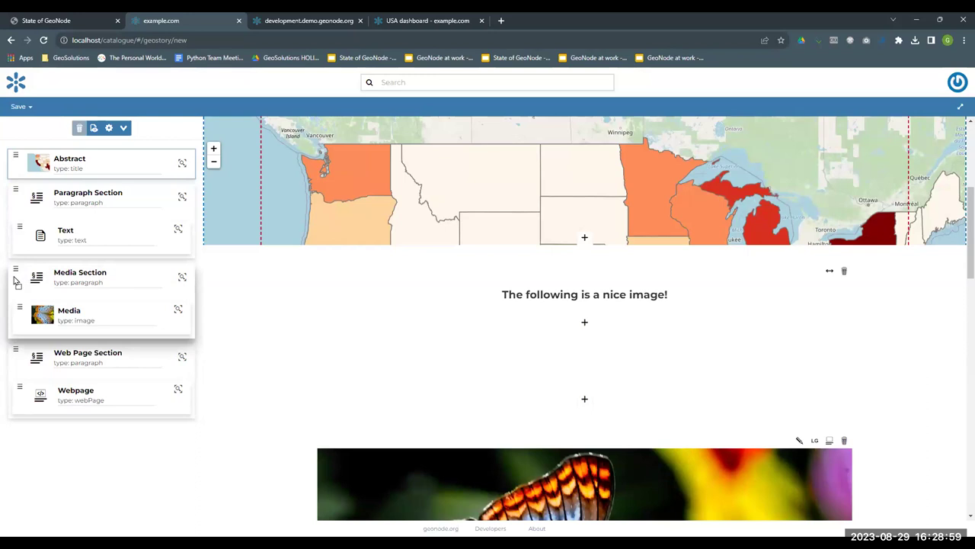
- Delete the empty Web Page Section, then drag the paragraph below the image and back above it
click(76, 352)
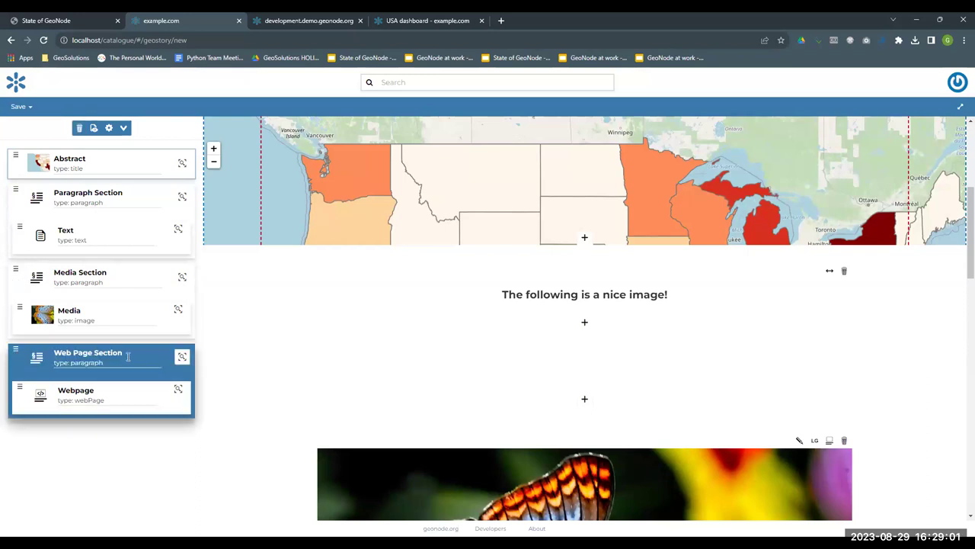
click(79, 128)
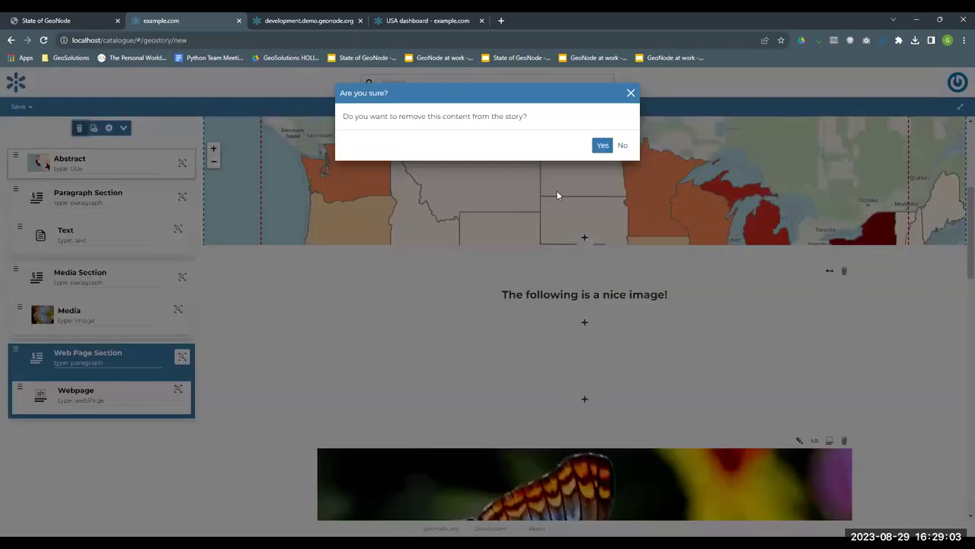
click(602, 145)
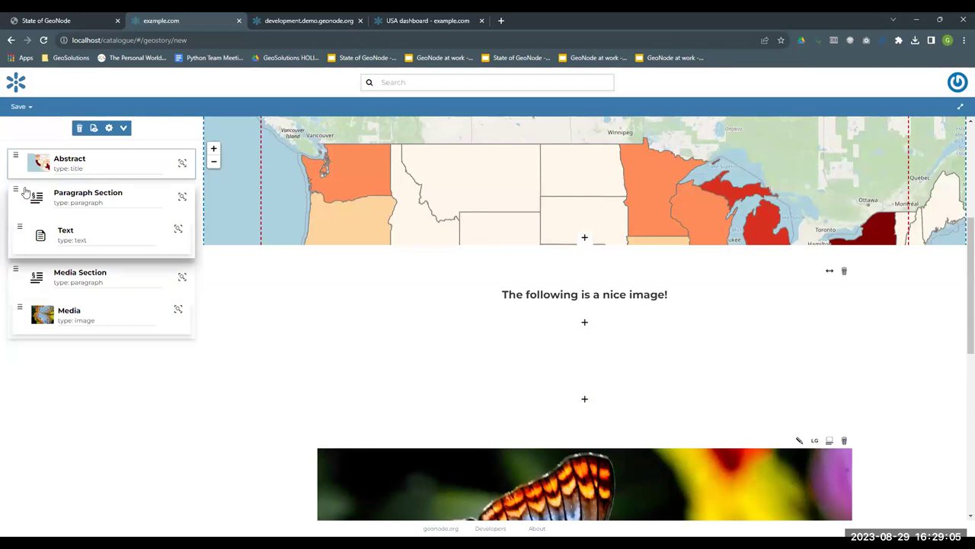
drag(18, 194, 34, 329)
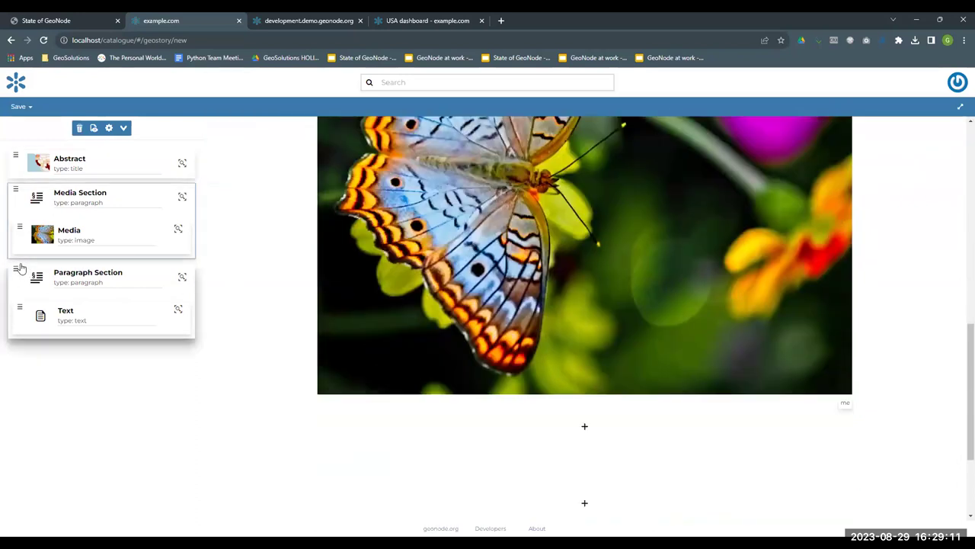
drag(20, 268, 25, 200)
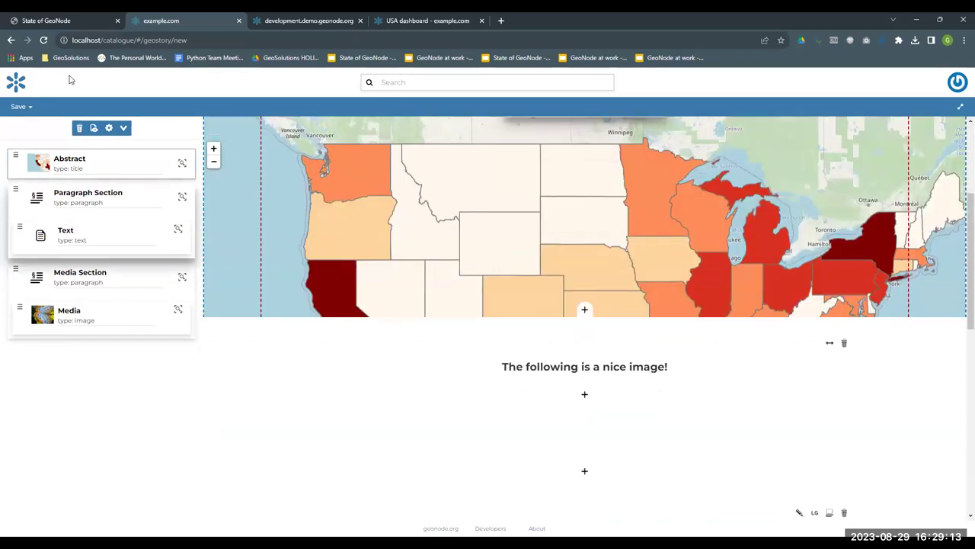
click(93, 128)
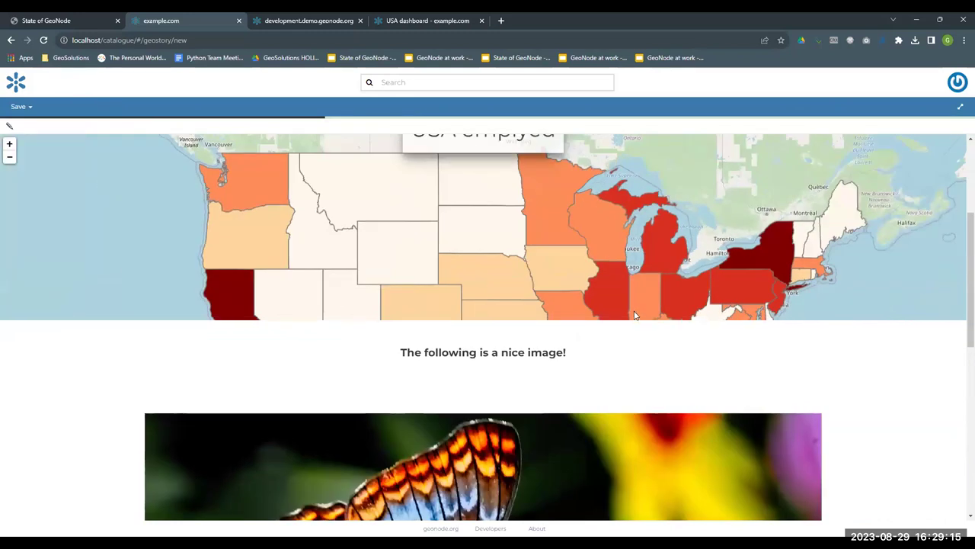
scroll(634, 310, down, 5)
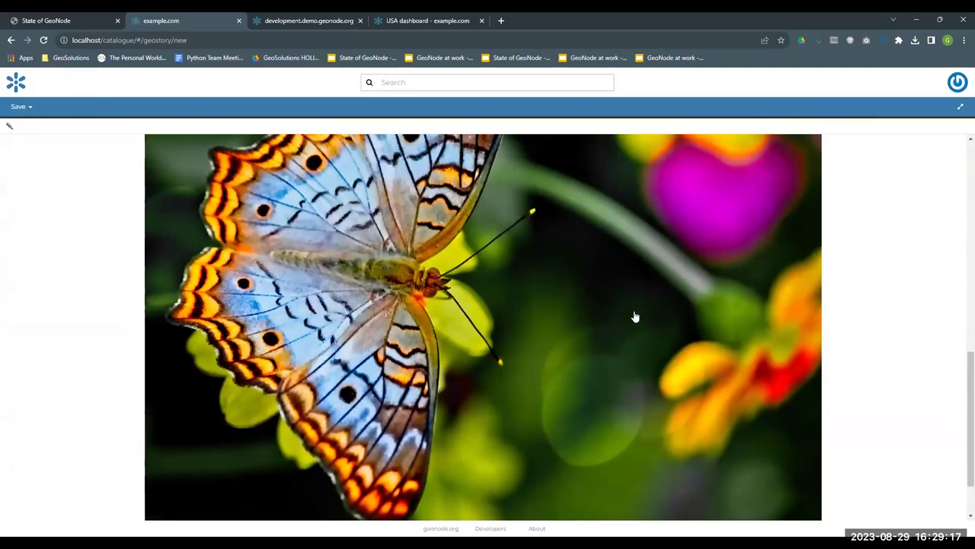
scroll(635, 314, up, 5)
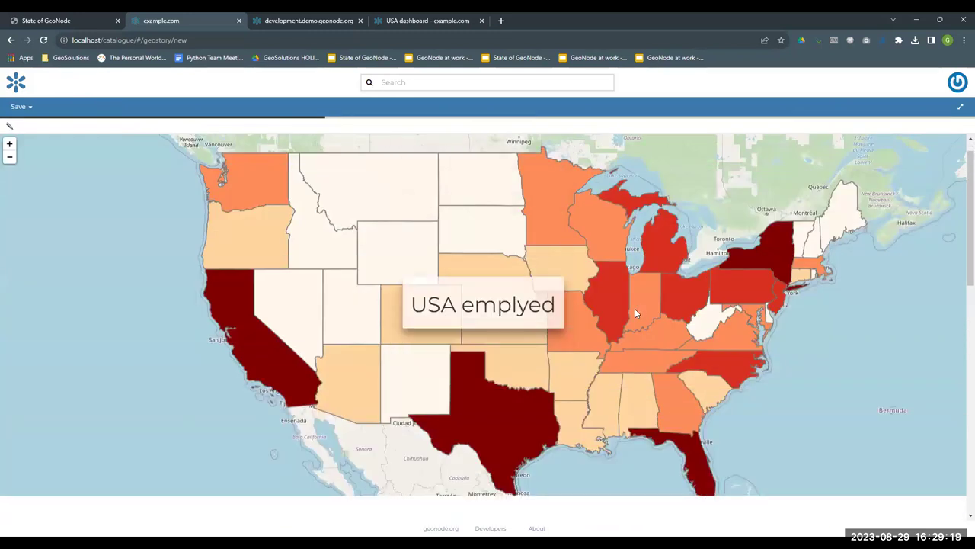
scroll(636, 312, down, 5)
scroll(587, 305, up, 5)
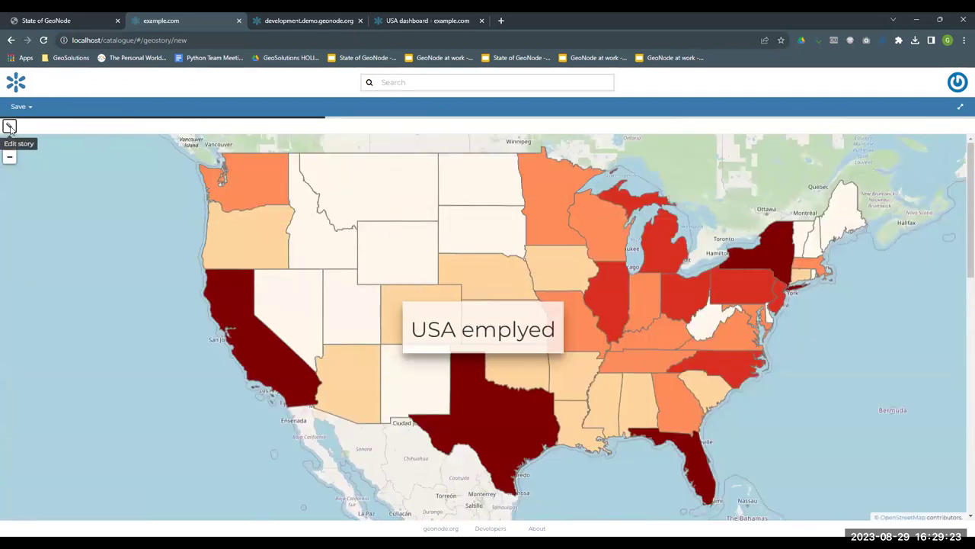
click(10, 127)
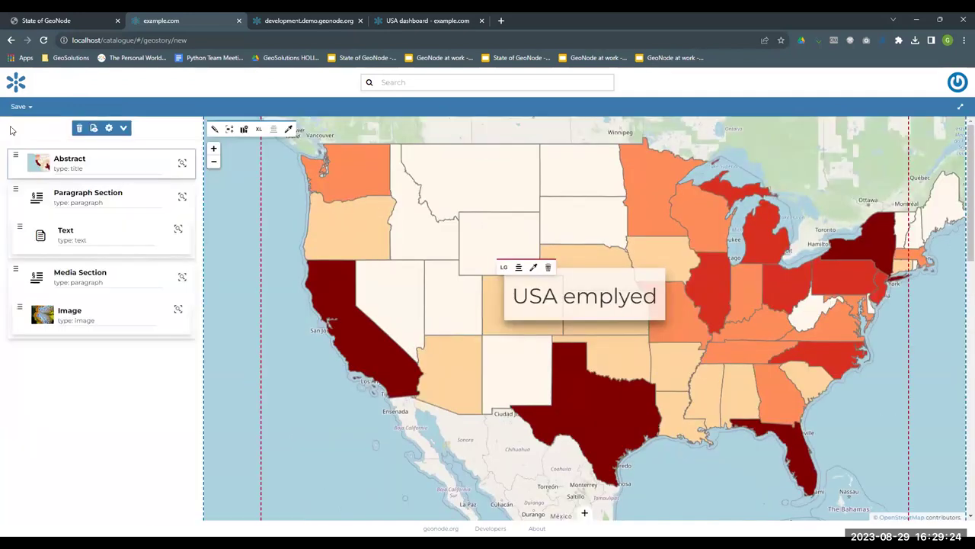
click(109, 128)
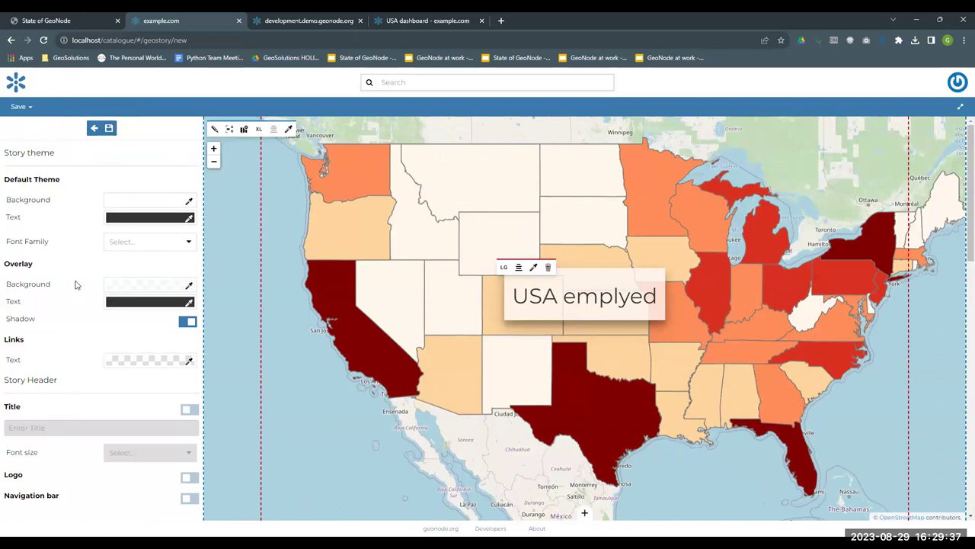
click(94, 128)
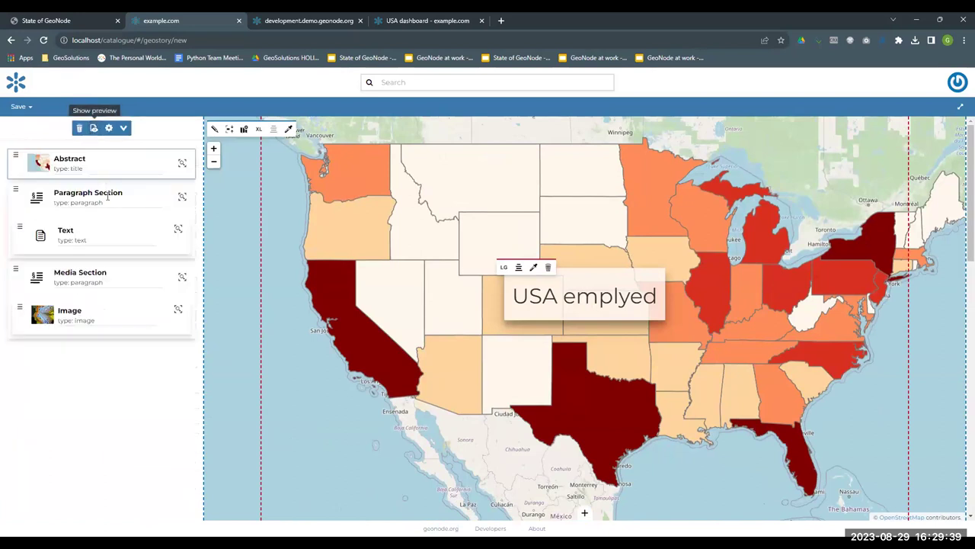
click(97, 211)
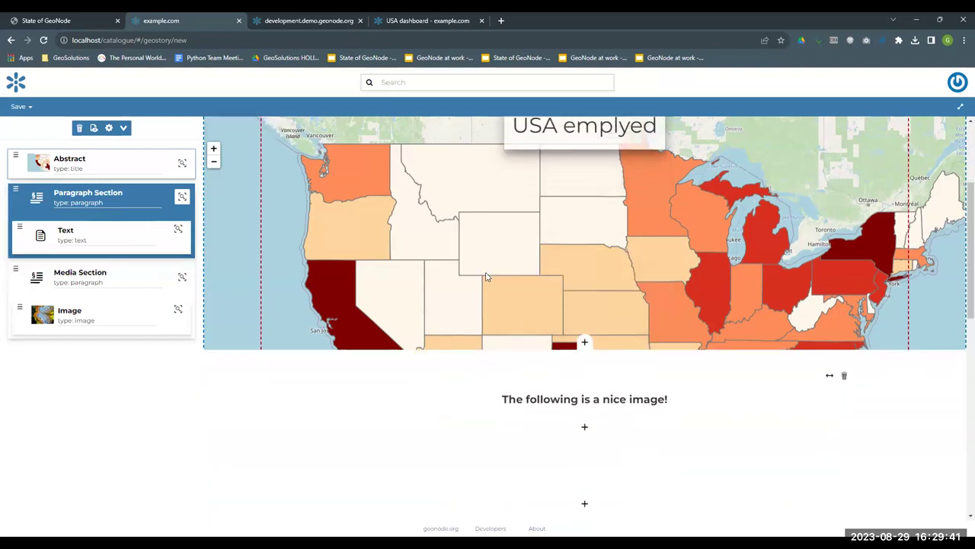
click(583, 213)
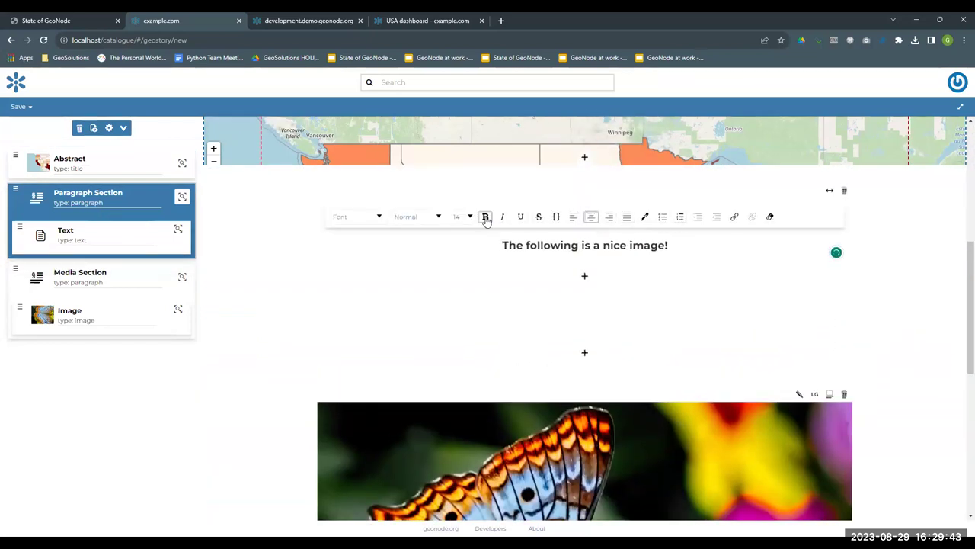
click(645, 218)
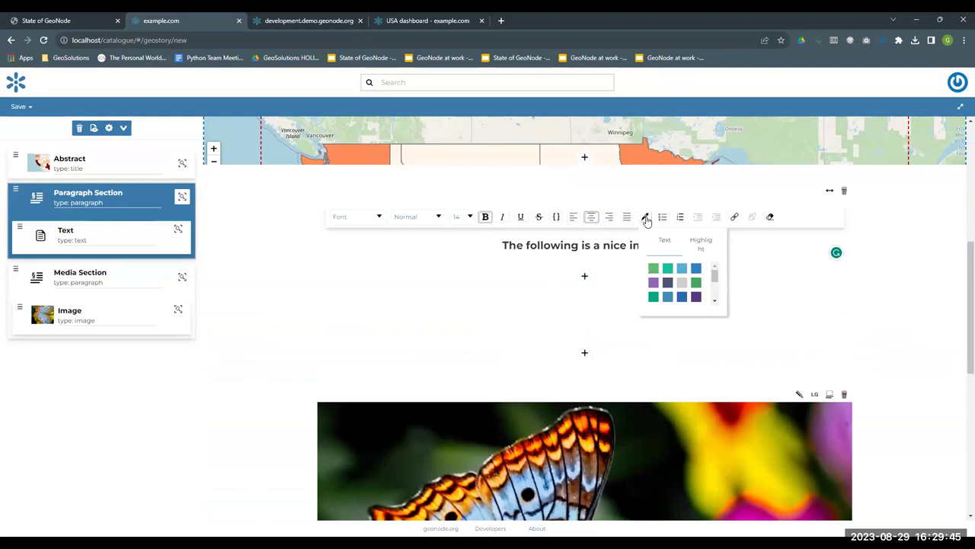
click(645, 218)
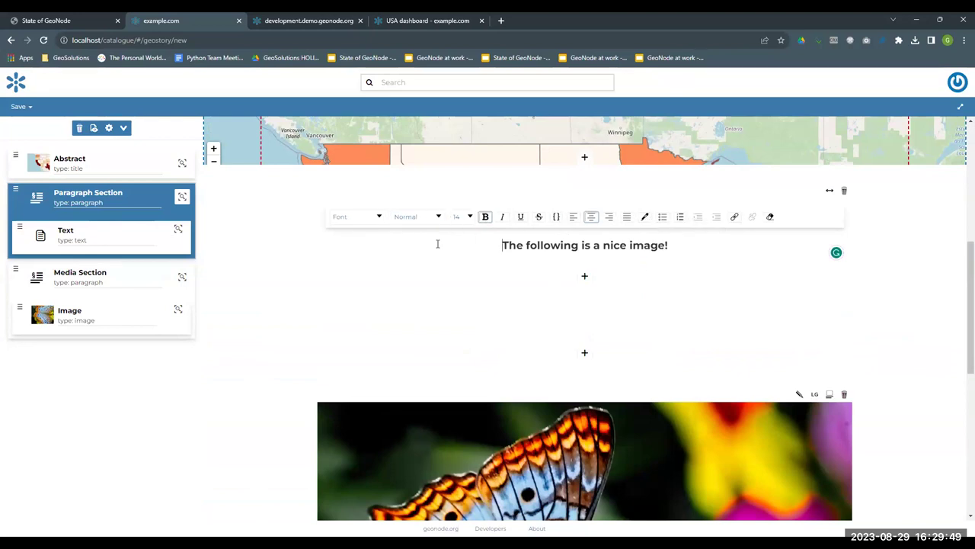
click(248, 263)
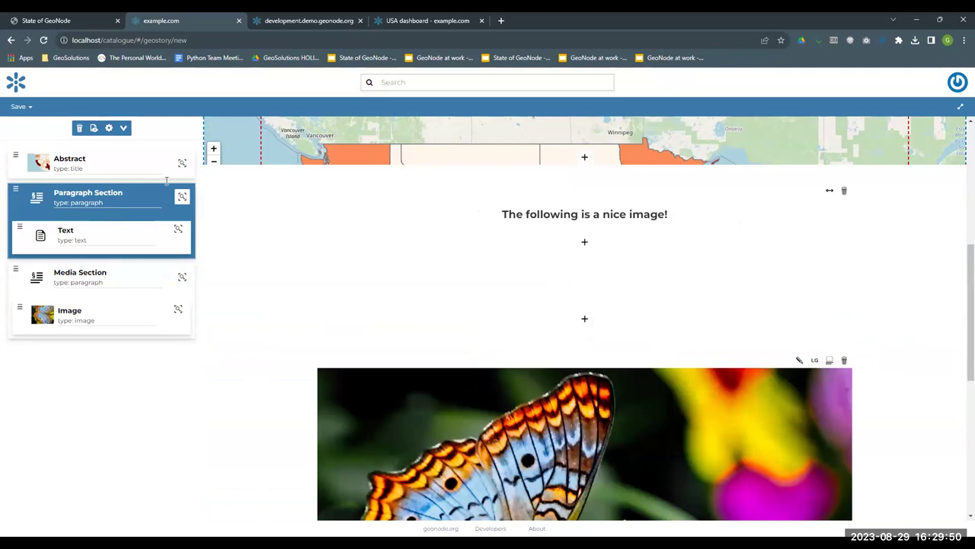
- Save the story as a new item titled 'A geostory'
click(20, 106)
click(31, 130)
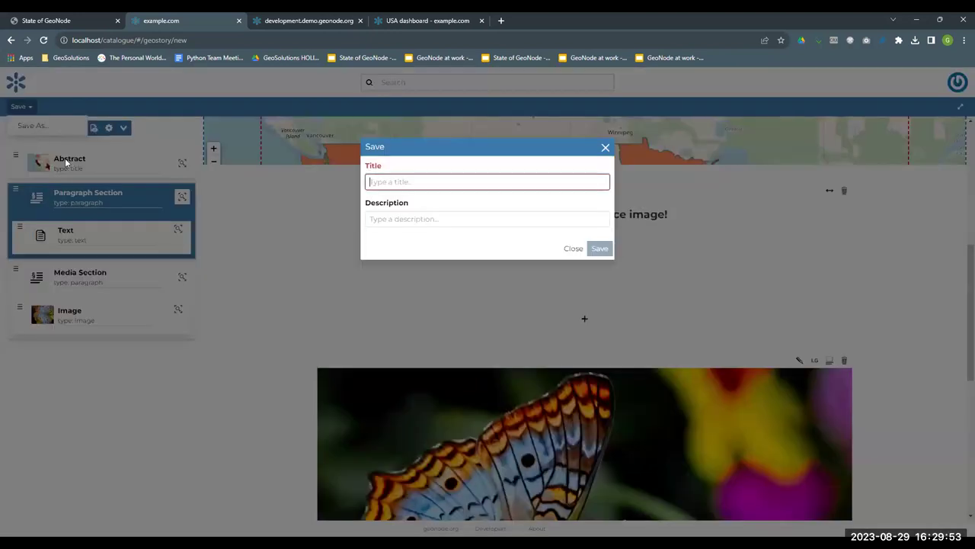
click(460, 181)
text(A geostory)
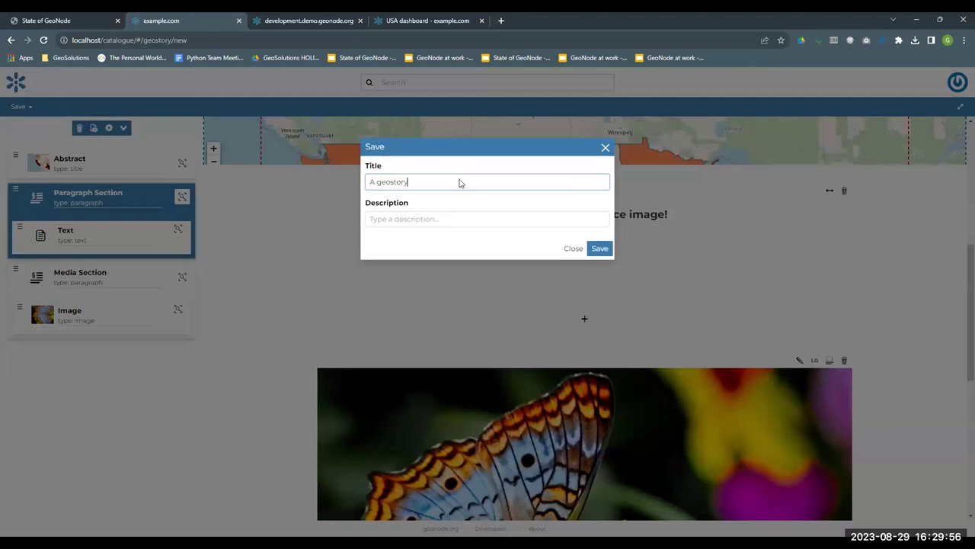
key(Return)
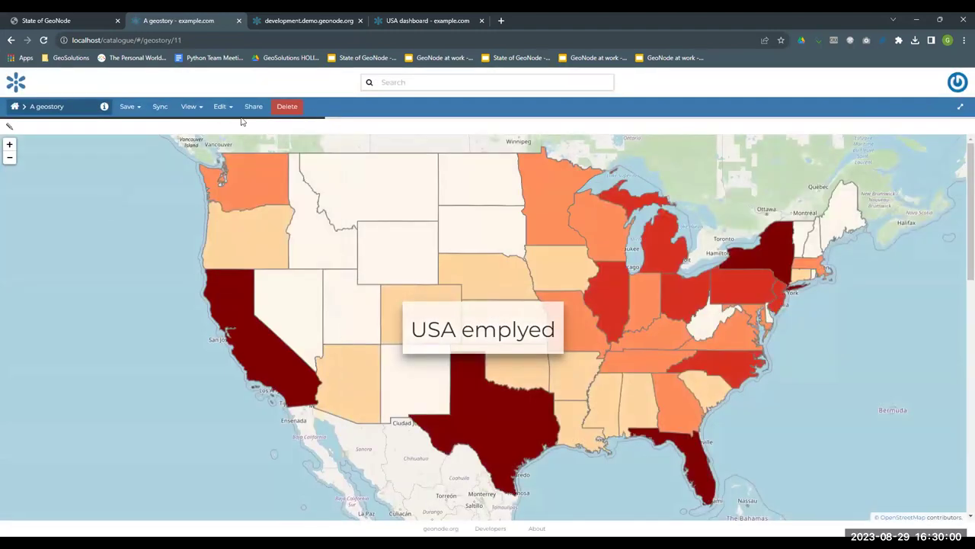
- Copy the geostory's embed link and load it in the demo site tab, scrolling the embed page
click(253, 107)
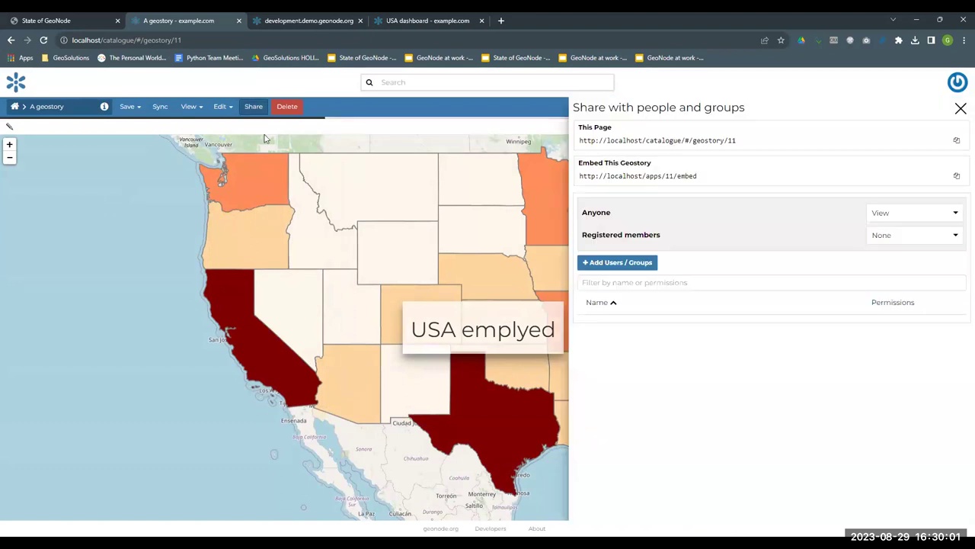
click(957, 176)
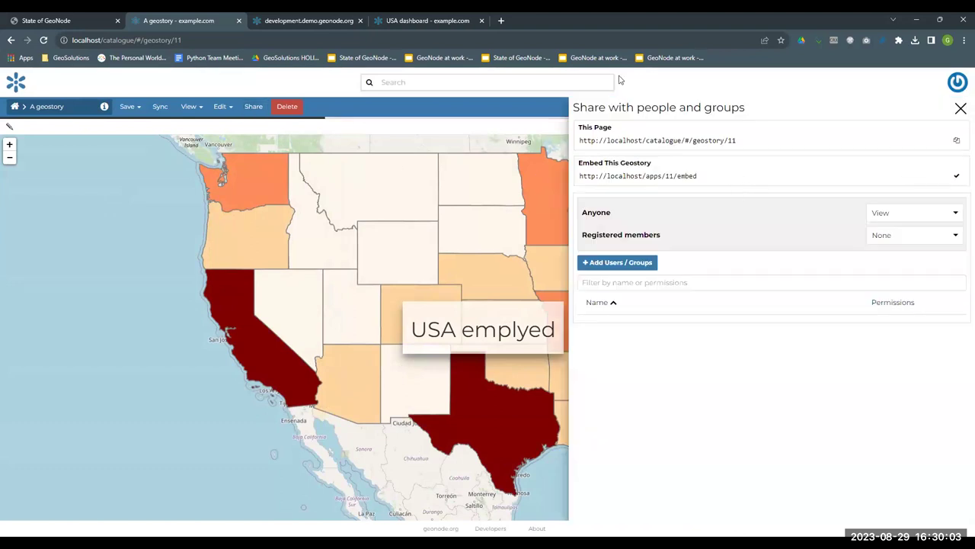
click(314, 23)
click(300, 39)
text(http://localhost/apps/11/embed)
key(Return)
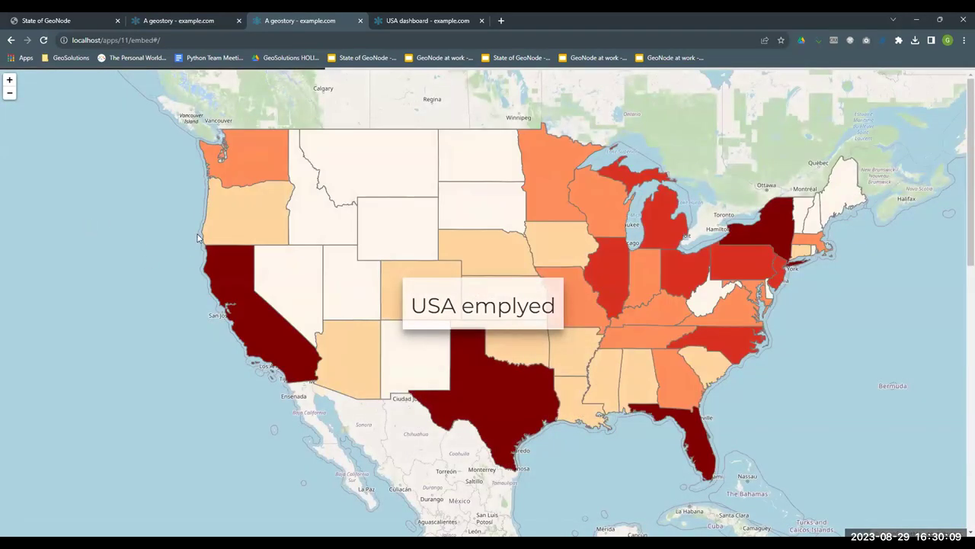
scroll(197, 237, down, 6)
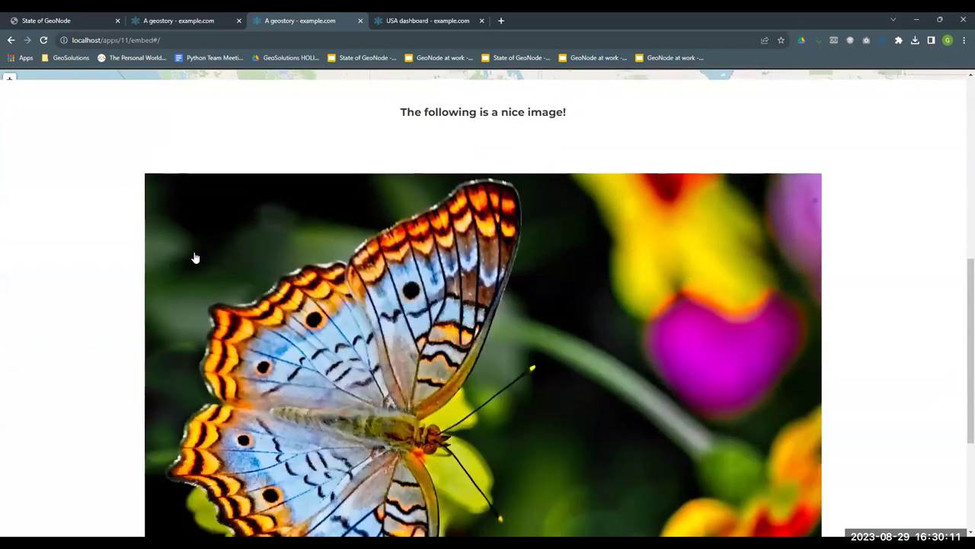
scroll(195, 257, down, 3)
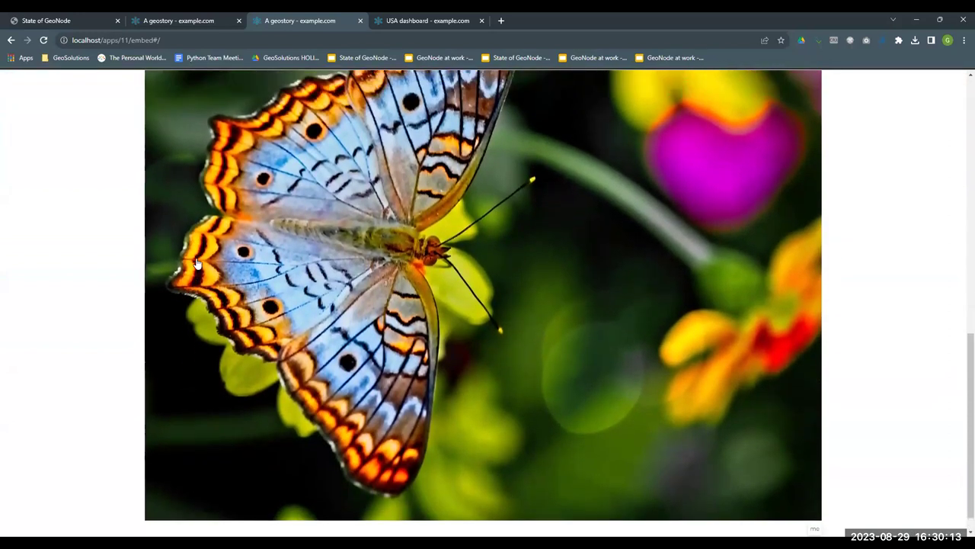
scroll(196, 262, up, 8)
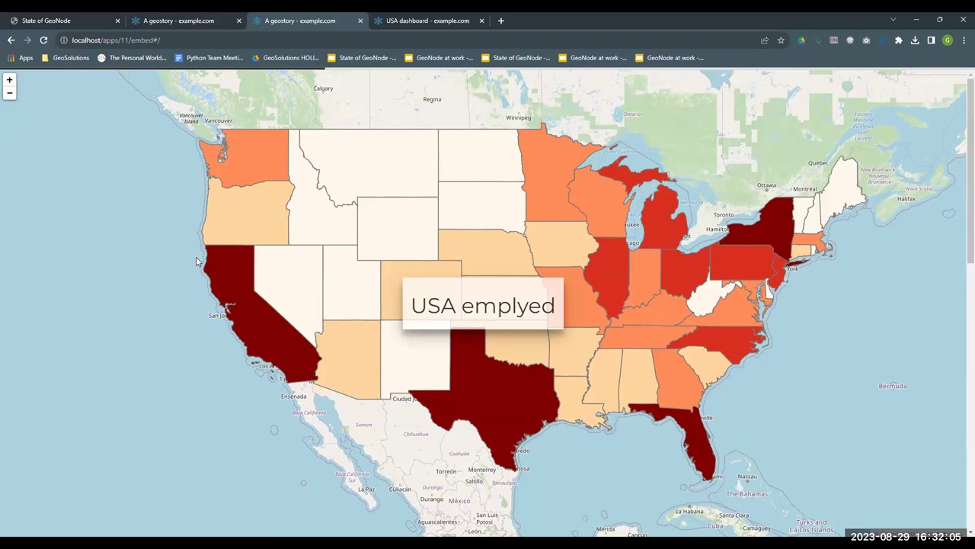
- In a new tab, open the GitHub GeoNode/documentation repository and follow its docs.geonode.org link
key(ctrl+t)
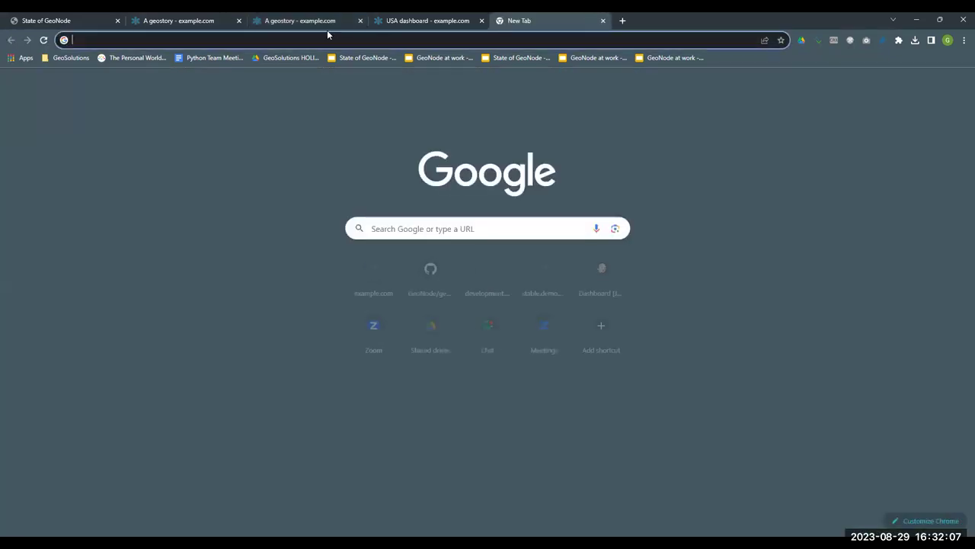
click(321, 39)
text(docum)
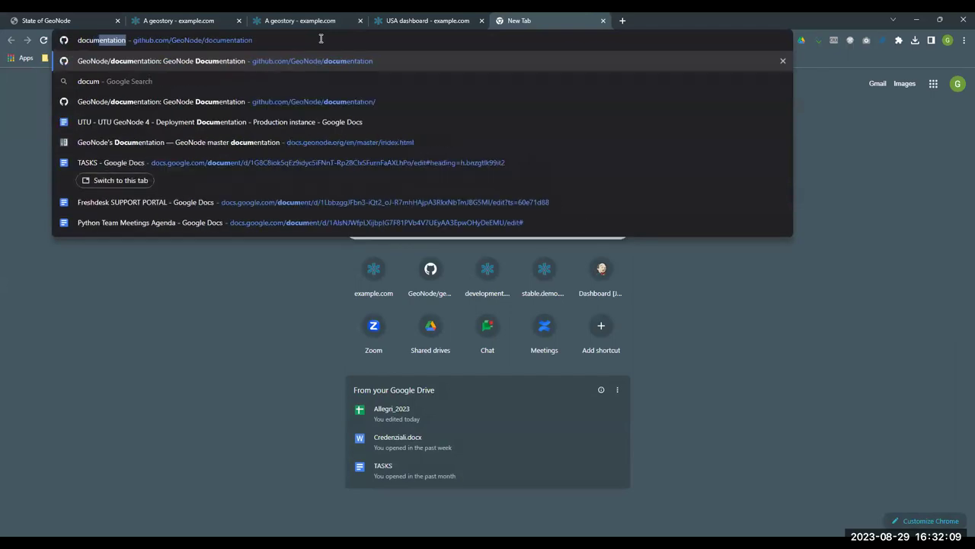
key(Return)
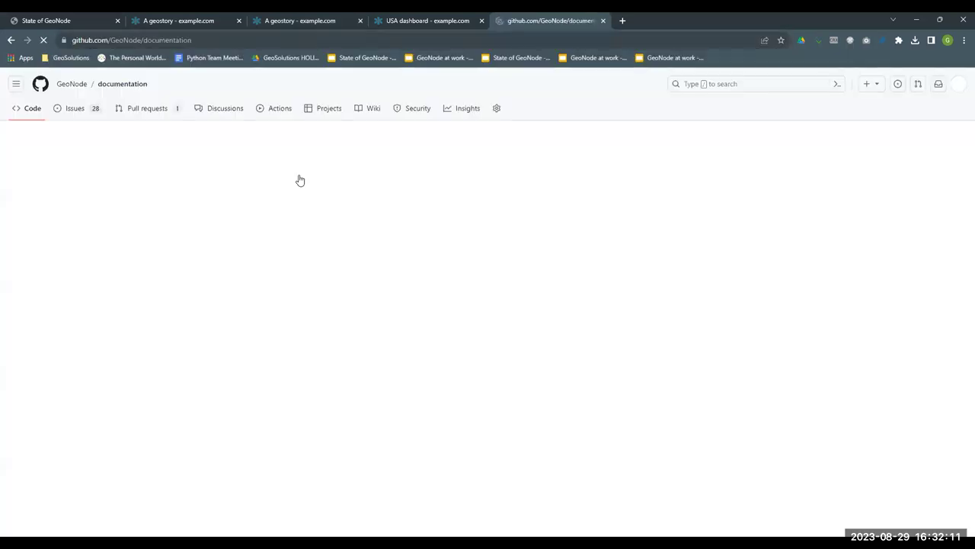
key(ctrl+l)
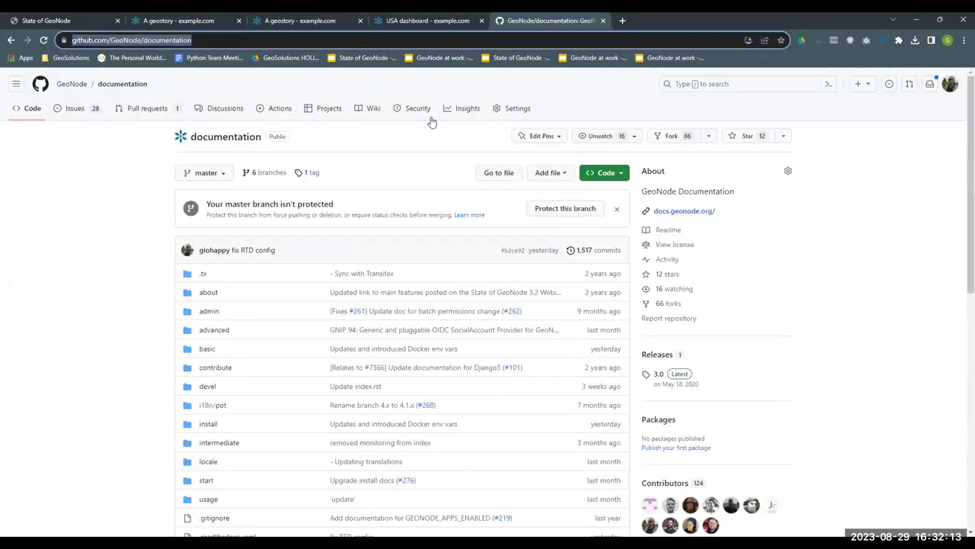
click(673, 211)
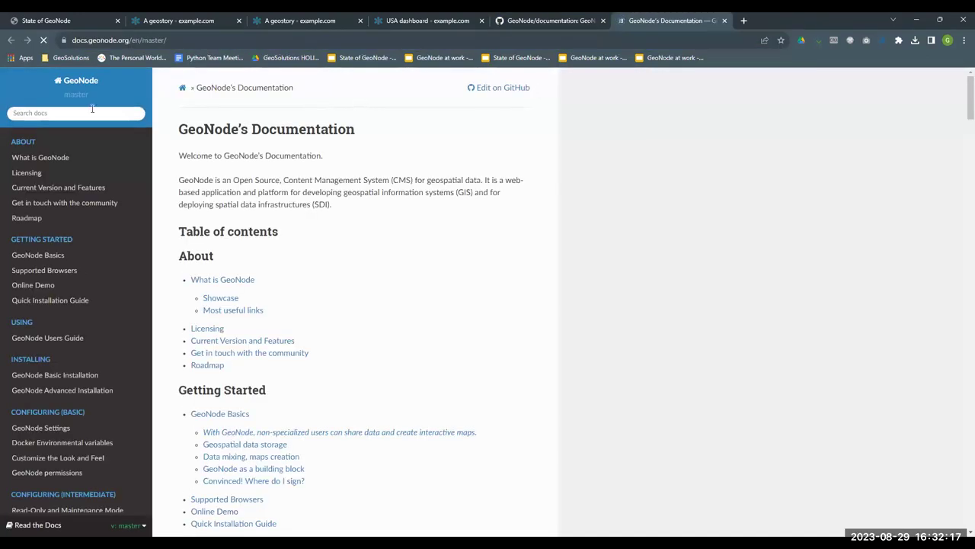
- Search the GeoNode documentation for 'migrate'
click(92, 113)
text(migra)
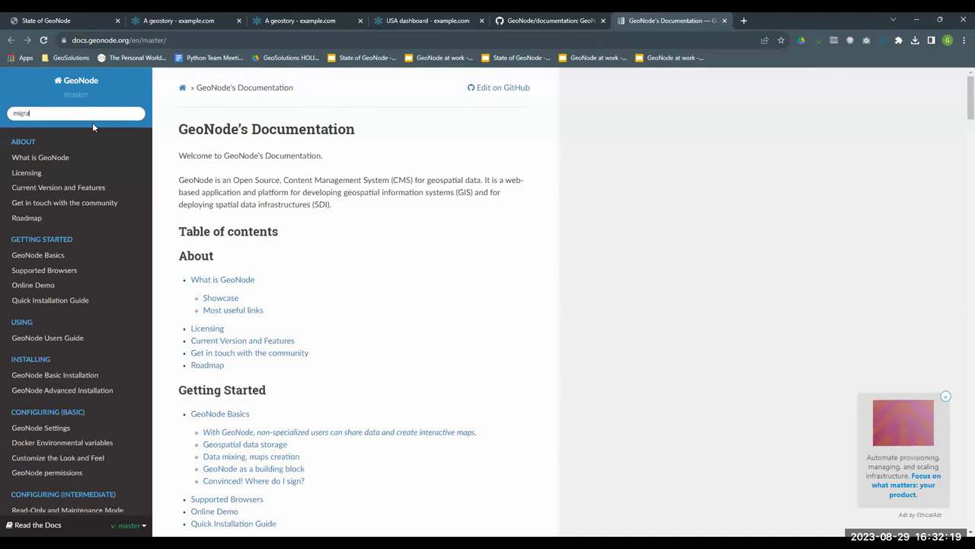
text(te)
key(Return)
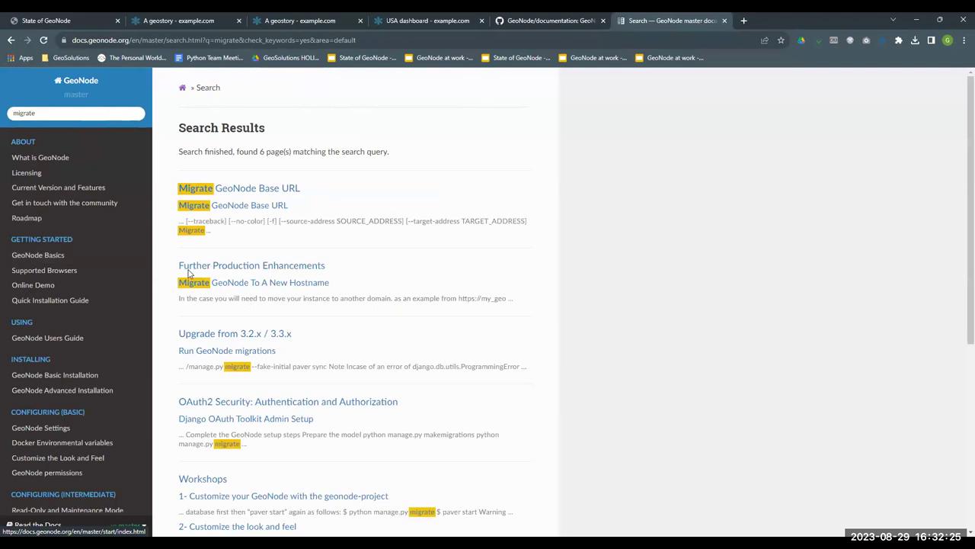
scroll(257, 307, down, 1)
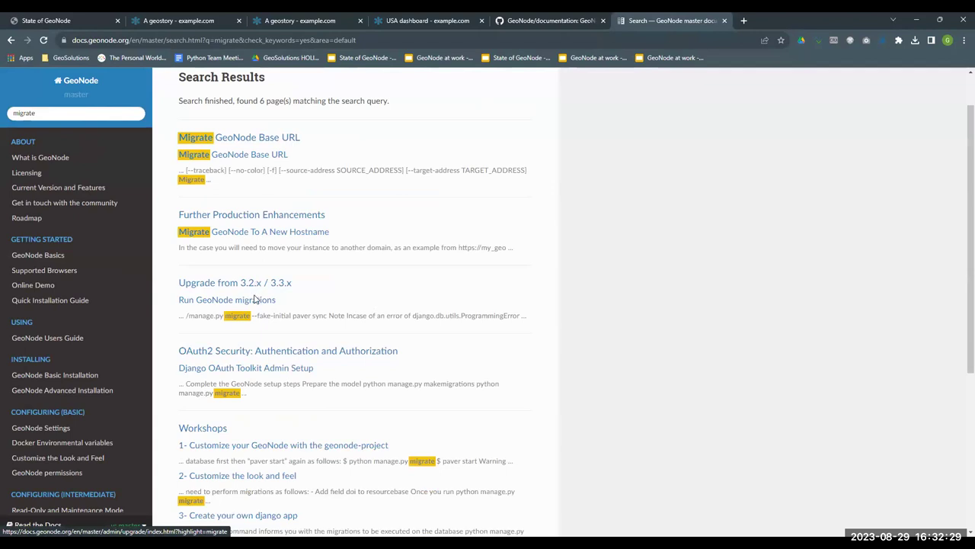
- Open the Run GeoNode migrations result and highlight the ./manage.py migrate command and export variables block
click(256, 301)
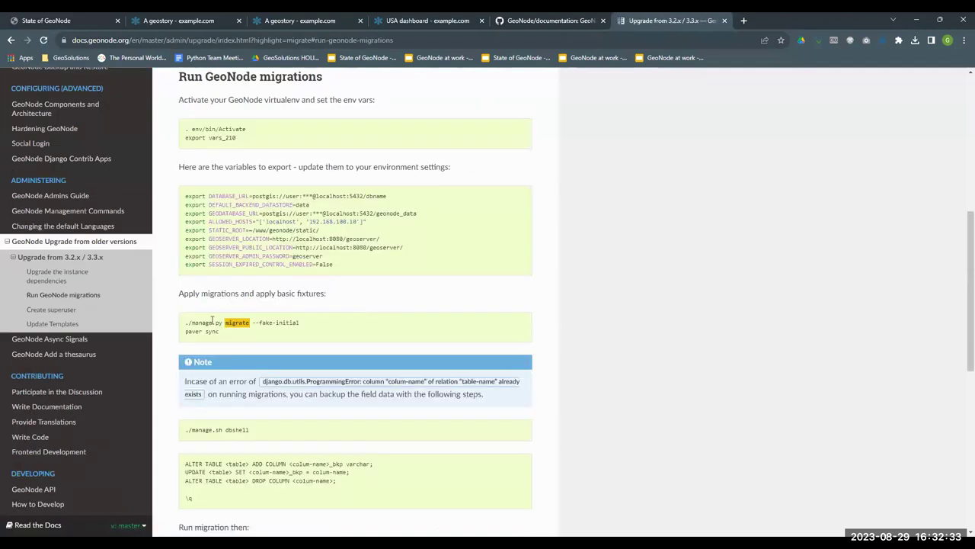
drag(186, 323, 249, 323)
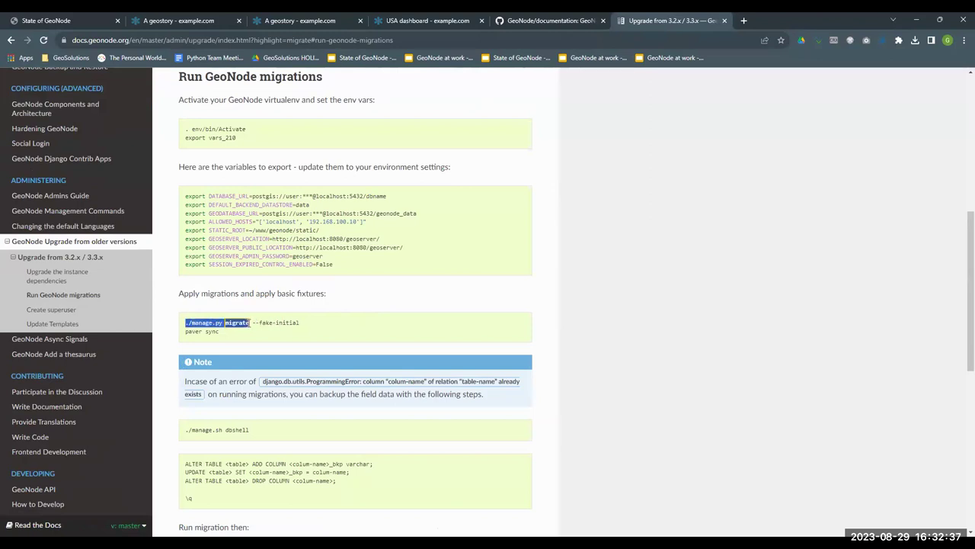
double_click(241, 322)
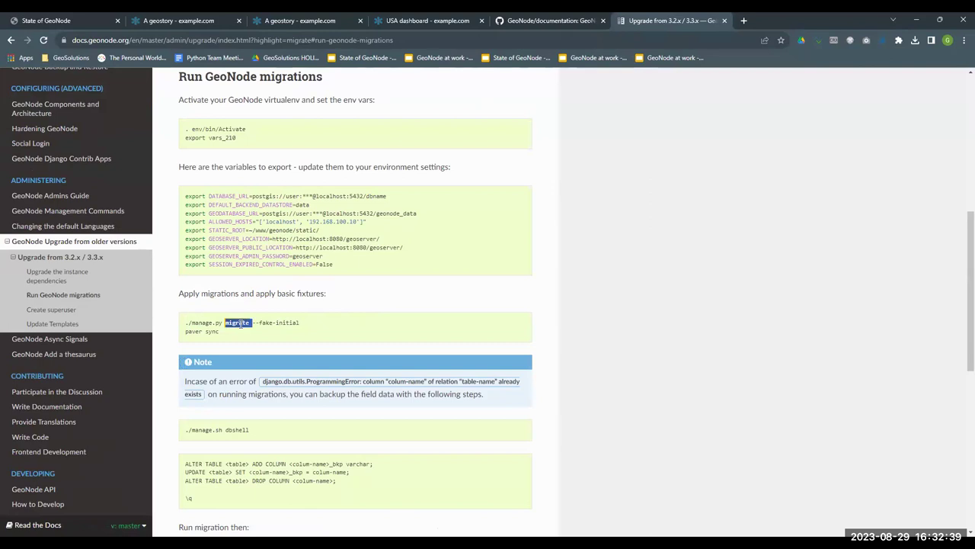
drag(186, 322, 250, 323)
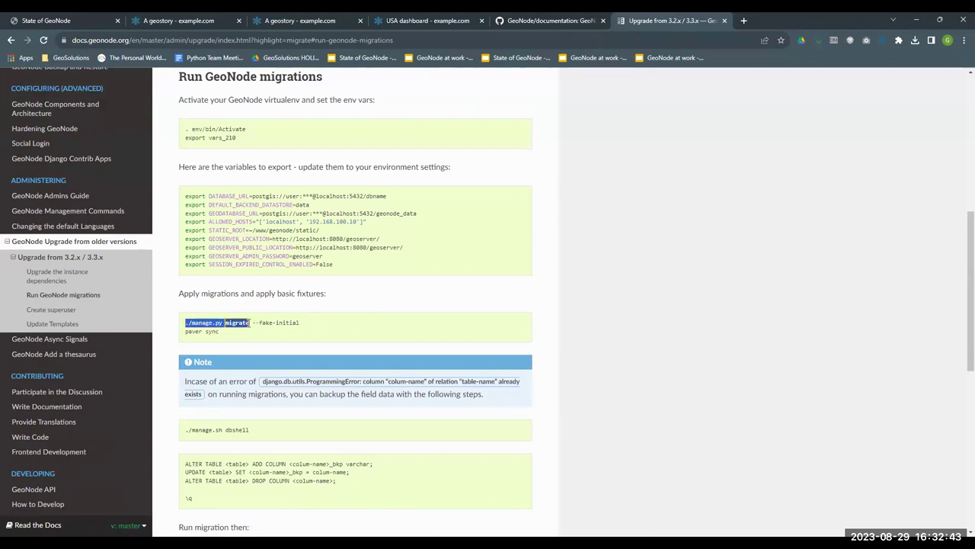
drag(337, 267, 172, 197)
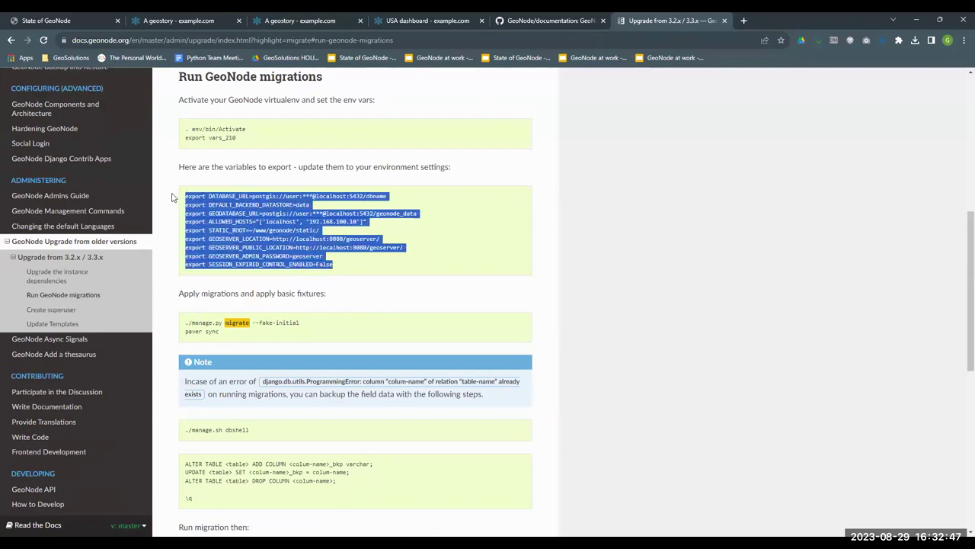
click(172, 198)
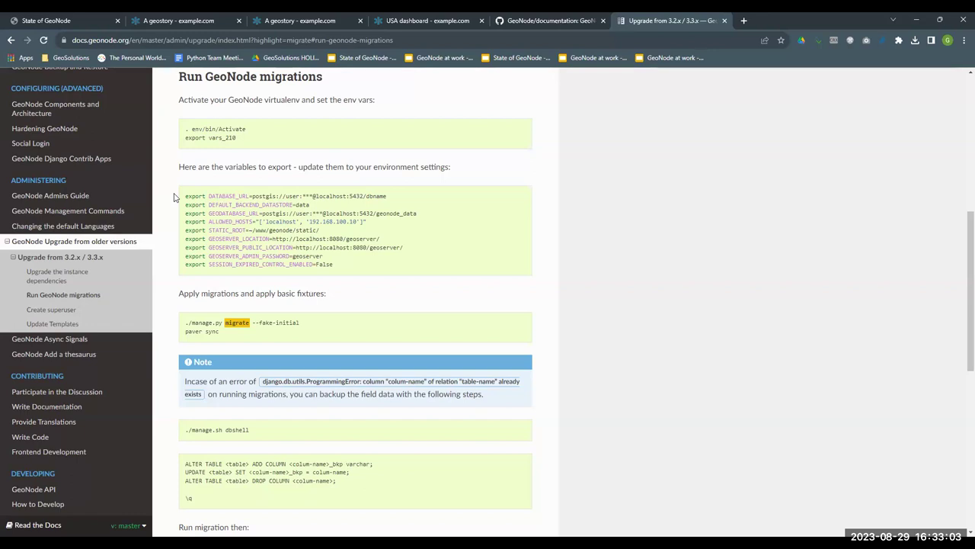
drag(185, 322, 250, 323)
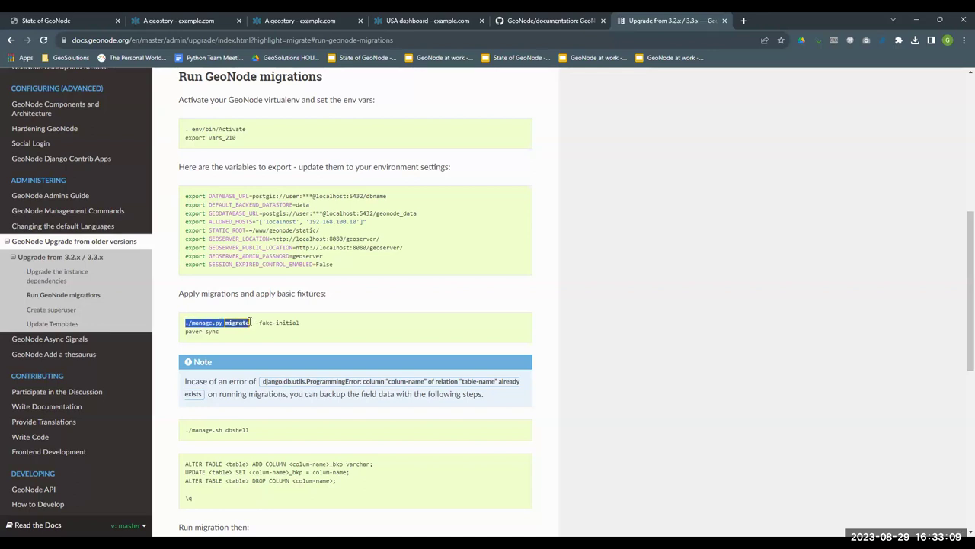
drag(333, 265, 186, 196)
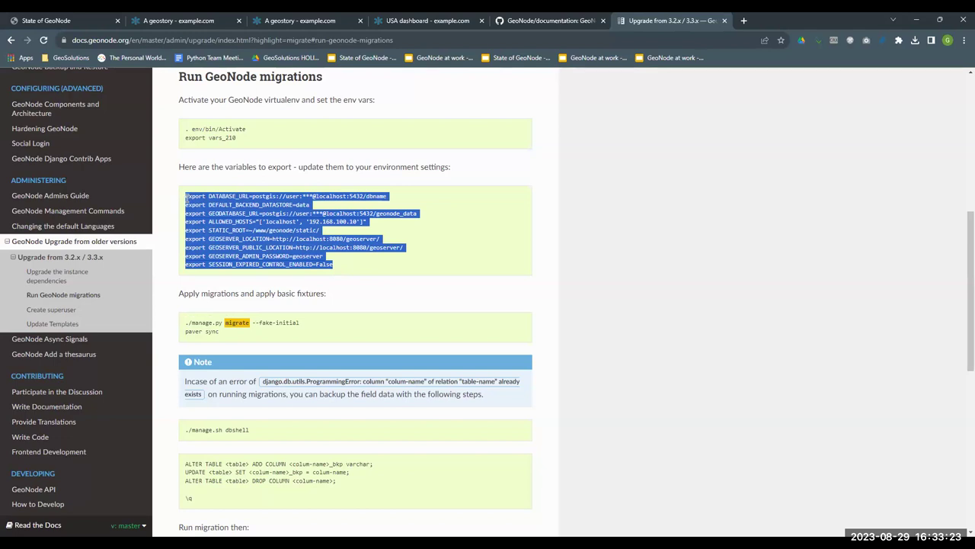
click(186, 196)
drag(185, 195, 333, 266)
click(342, 266)
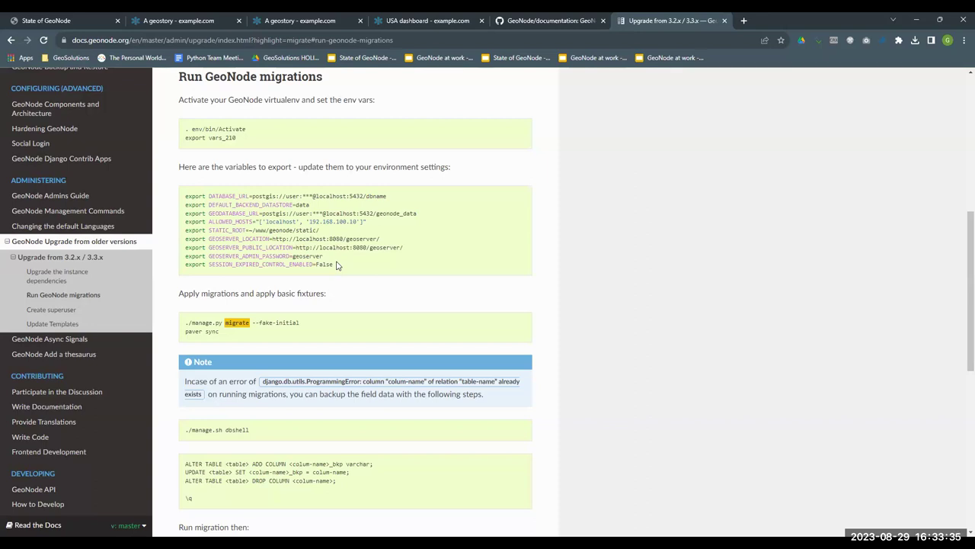
double_click(221, 196)
click(226, 212)
double_click(226, 214)
double_click(226, 222)
double_click(224, 230)
double_click(224, 238)
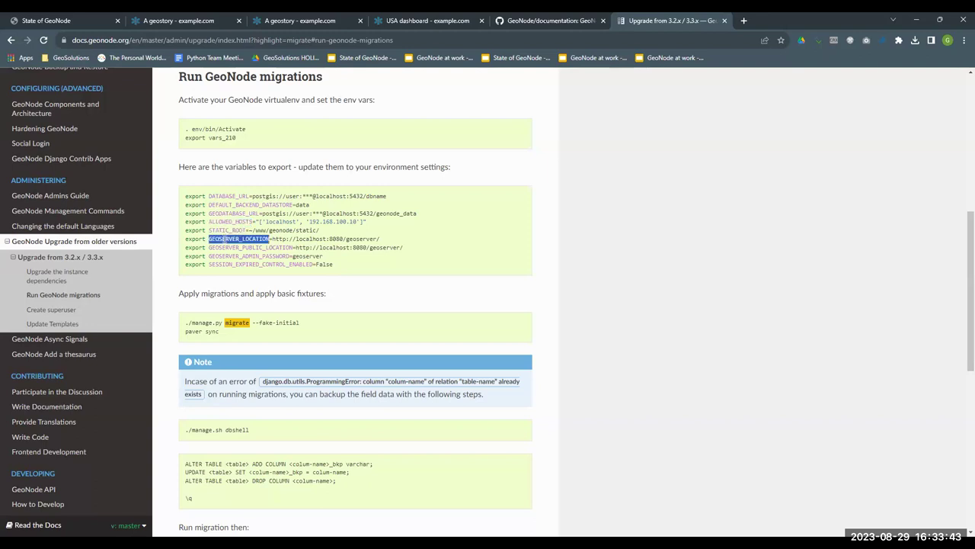
drag(352, 267, 172, 203)
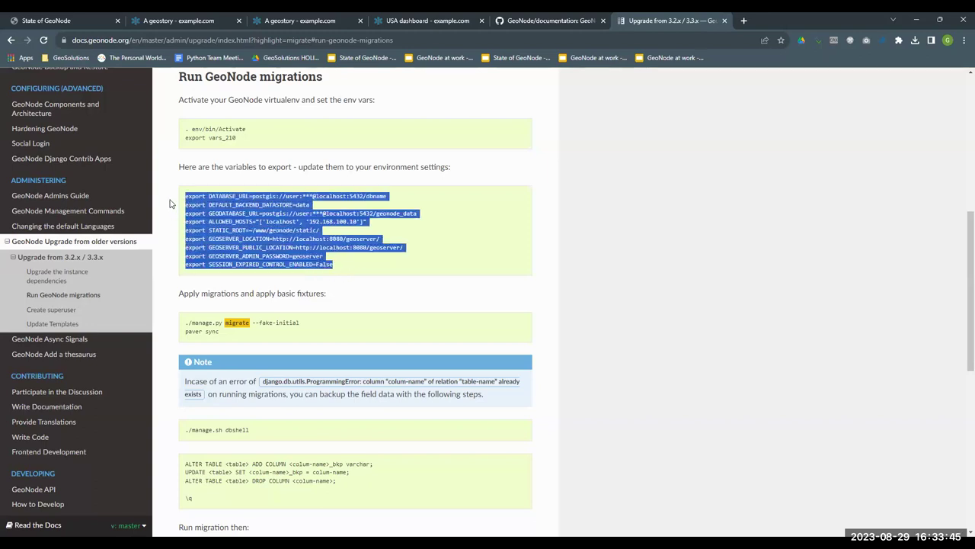
click(224, 196)
double_click(224, 196)
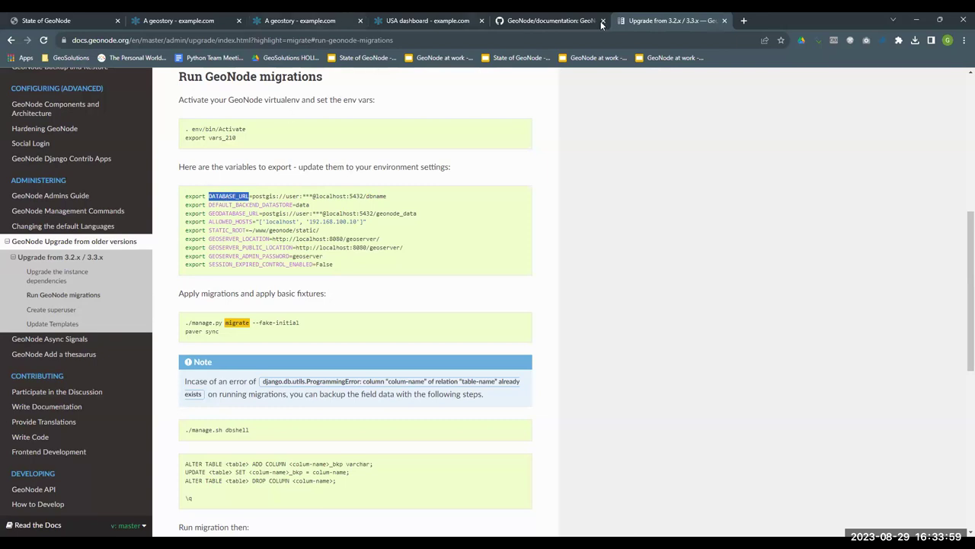
- In a new tab, open the GitHub GeoNode/geonode repository and its .env.sample file
click(743, 20)
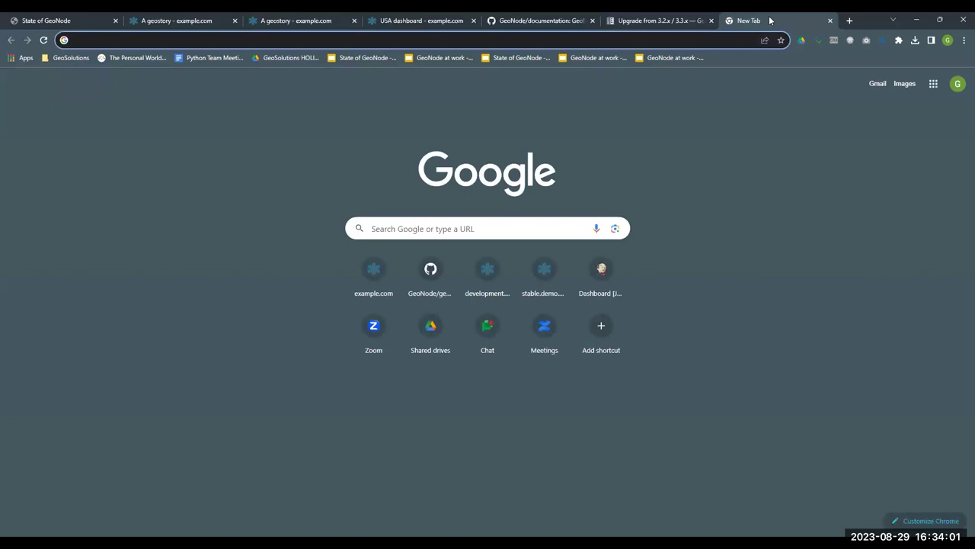
text(geonode)
key(Down)
key(Down)
key(Down)
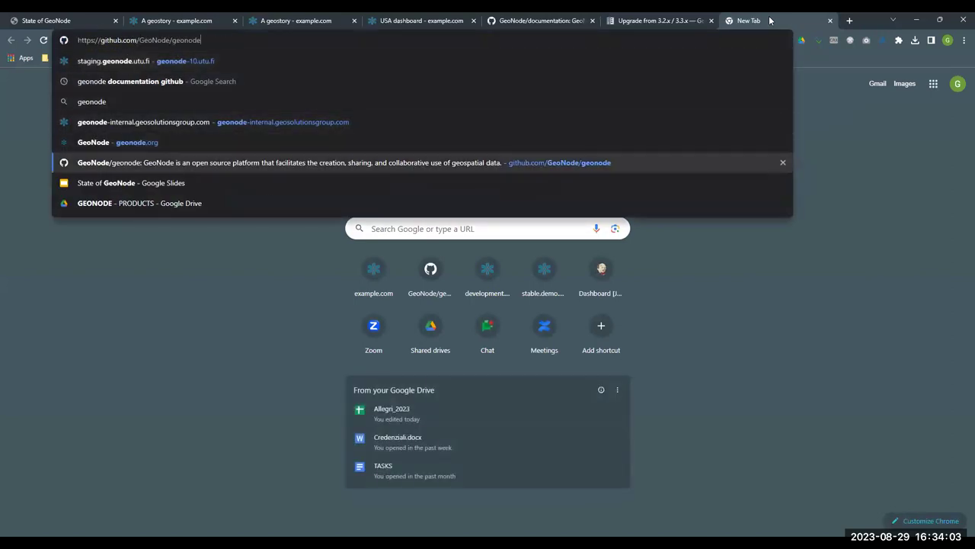
key(Return)
scroll(196, 290, down, 3)
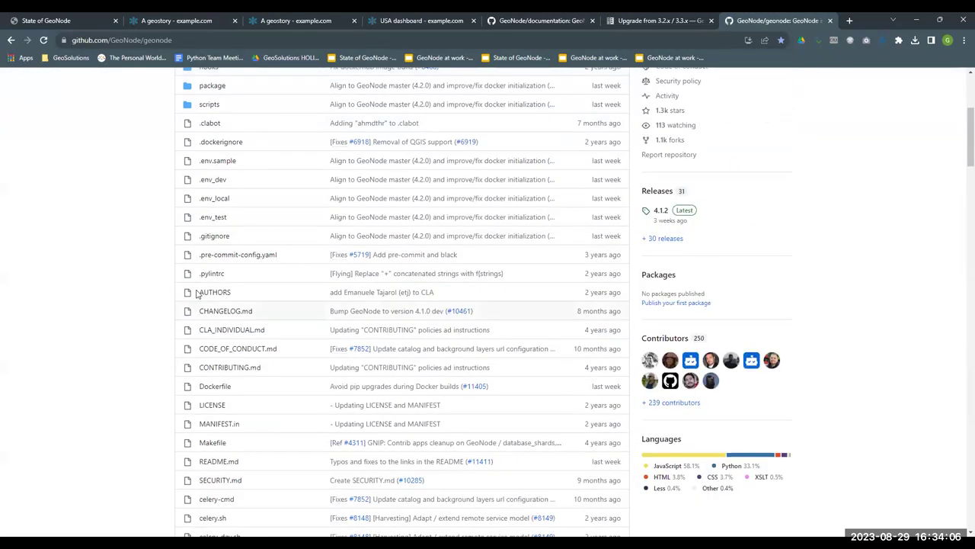
click(218, 161)
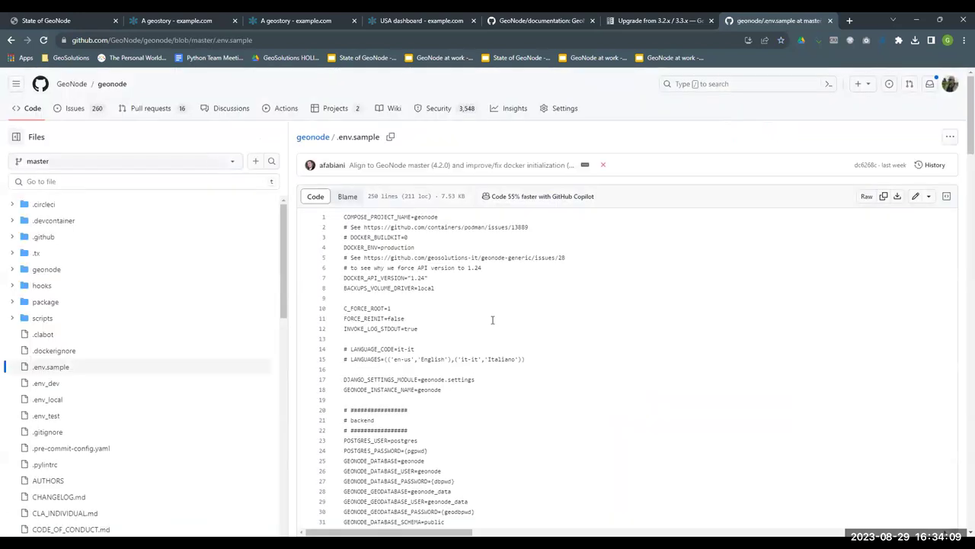
- Scroll through the .env.sample settings, highlighting a block of lines along the way
scroll(593, 352, down, 4)
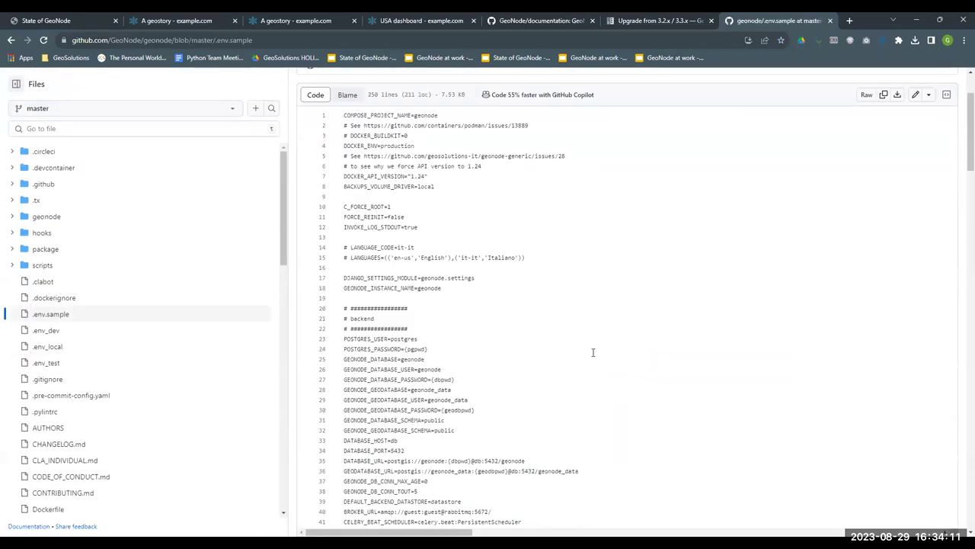
scroll(593, 352, up, 5)
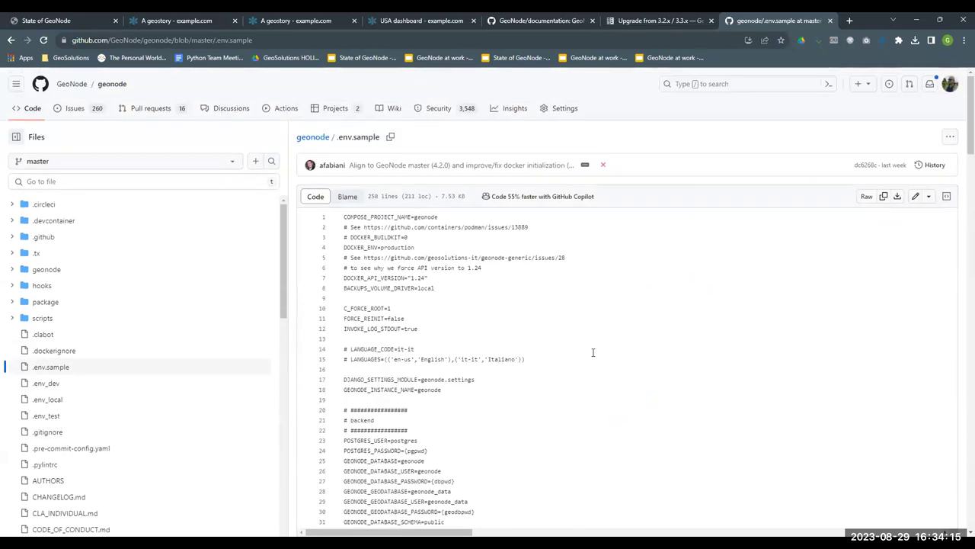
scroll(592, 349, down, 3)
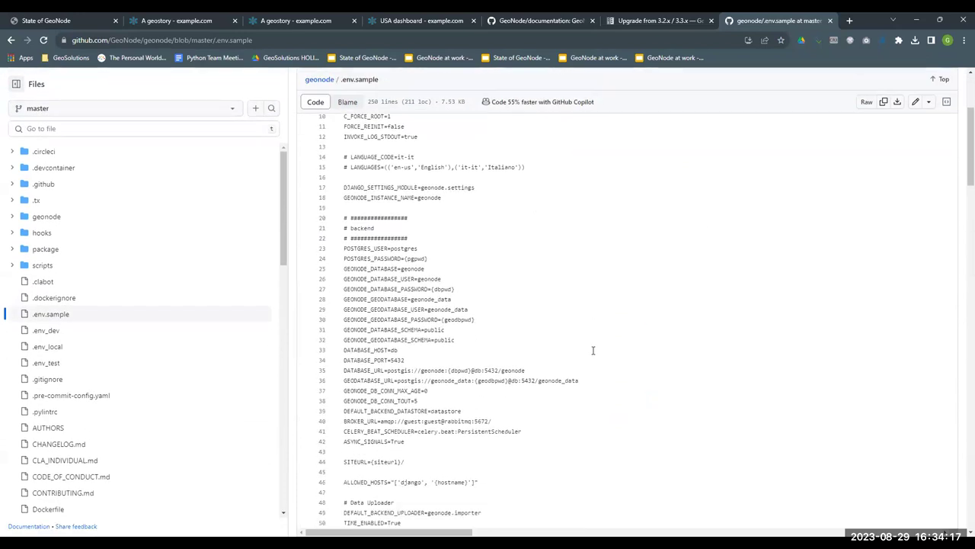
drag(372, 237, 370, 389)
scroll(381, 377, down, 5)
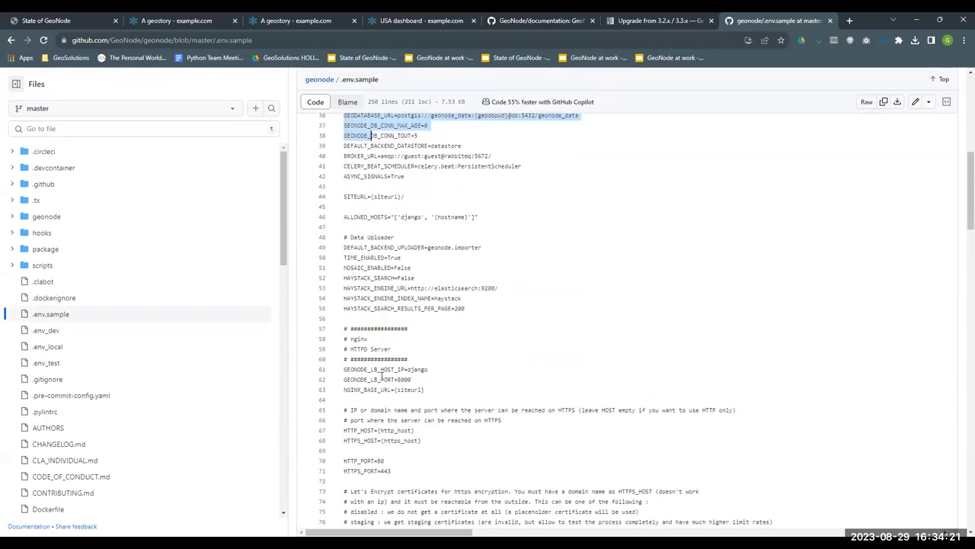
scroll(382, 375, down, 8)
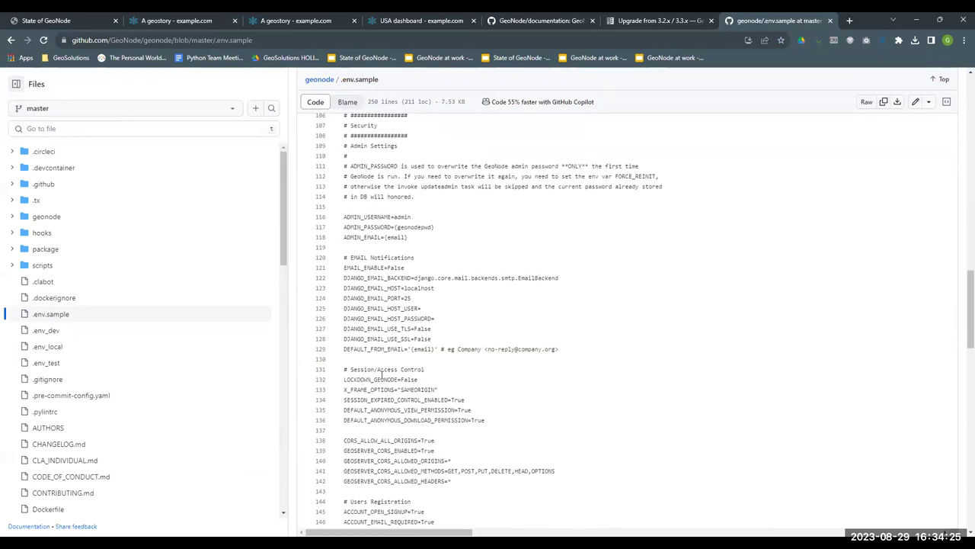
scroll(382, 375, down, 2)
scroll(383, 371, up, 2)
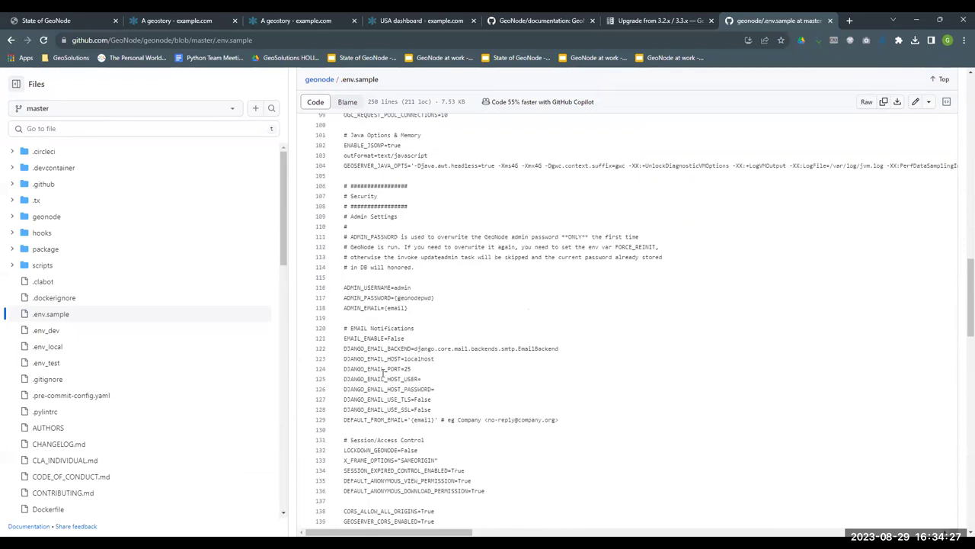
scroll(381, 371, up, 10)
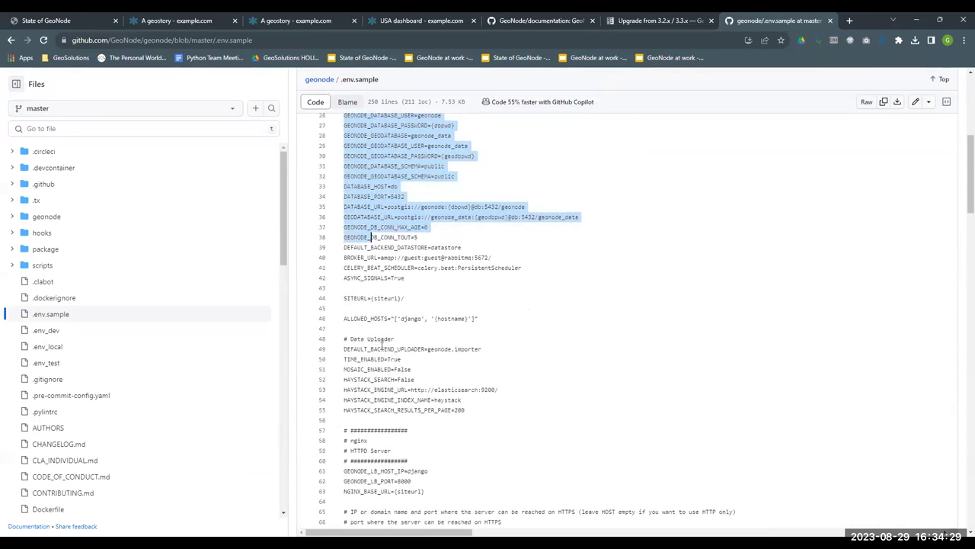
- Highlight the database timeout, GEONODE_DATABASE_SCHEMA, USER, PASSWORD, GEODATABASE and GEODATABASE_USER settings
drag(434, 236, 344, 227)
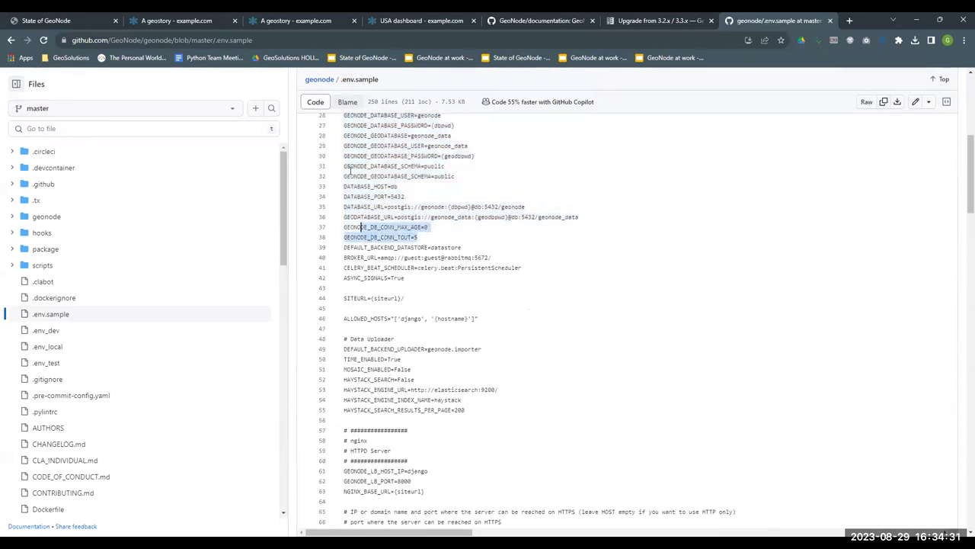
drag(422, 166, 344, 166)
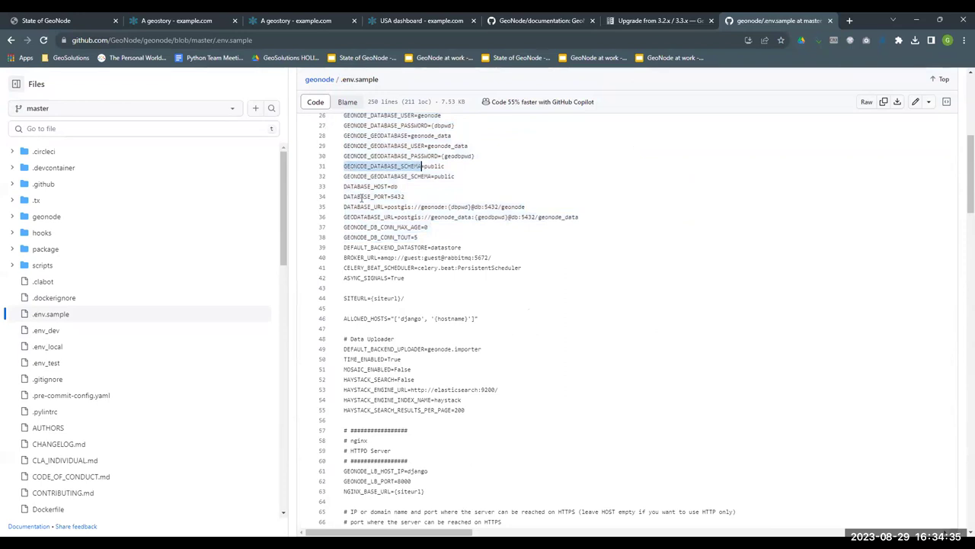
scroll(361, 197, up, 3)
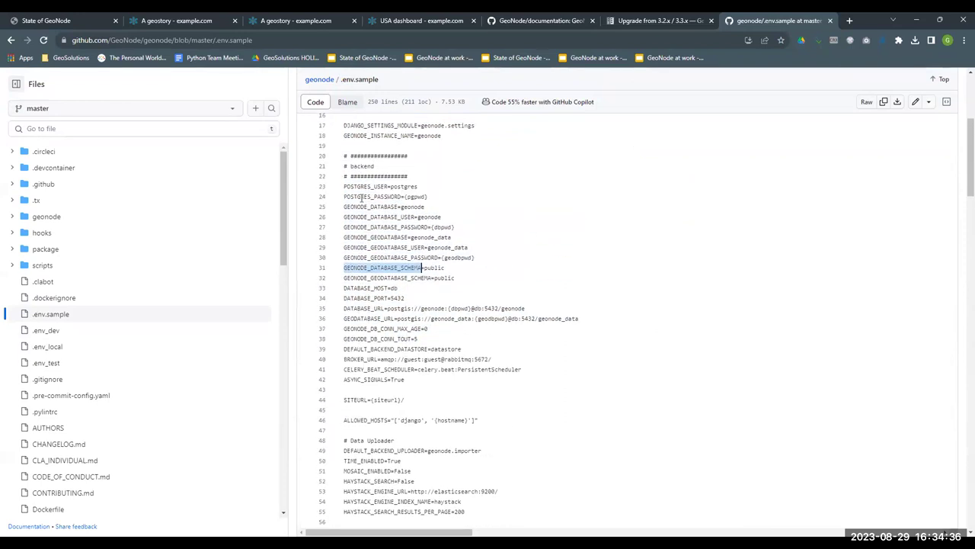
double_click(366, 218)
double_click(366, 227)
double_click(362, 237)
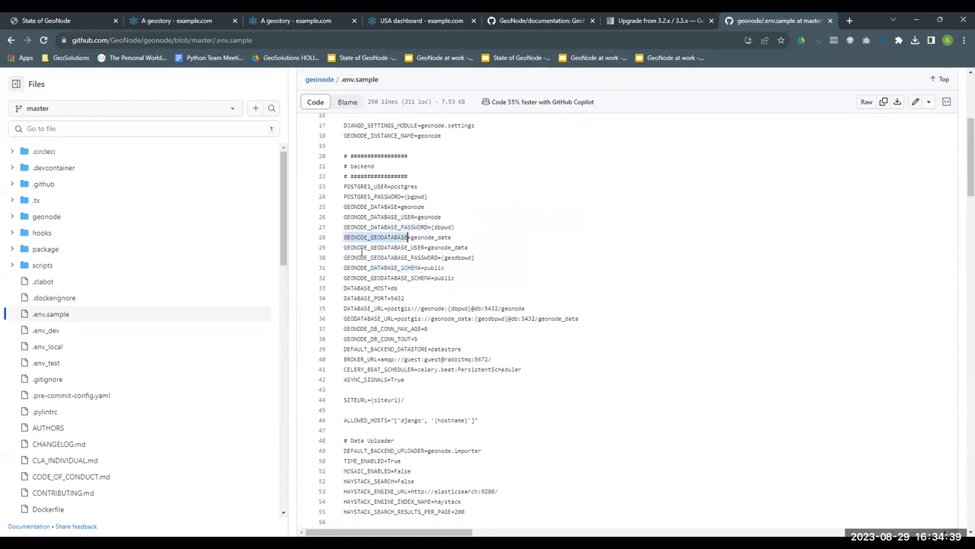
double_click(361, 248)
- Highlight the GEONODE_GEODATABASE_PASSWORD setting name in .env.sample
double_click(360, 257)
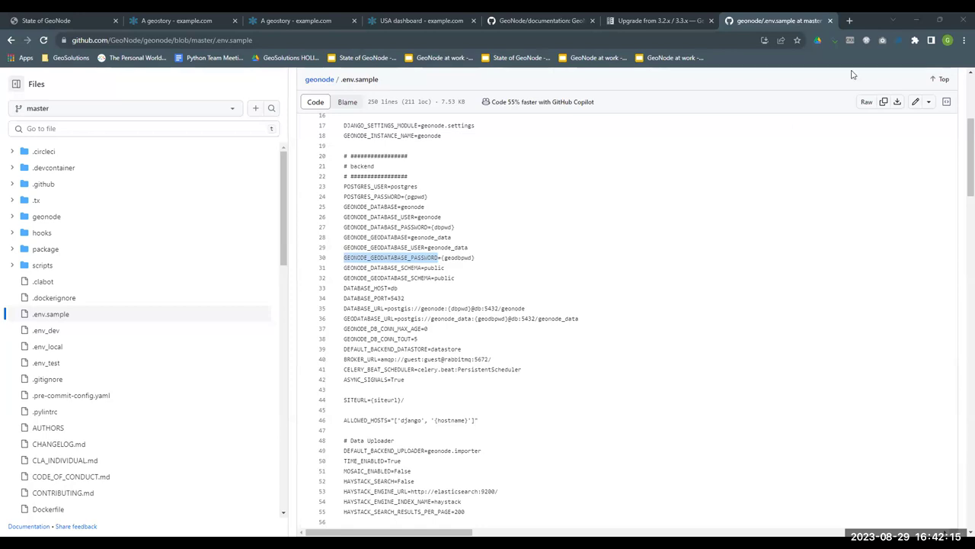
- Open the GeoNode/geonode-mapstore-client repository on GitHub in a new tab
click(849, 23)
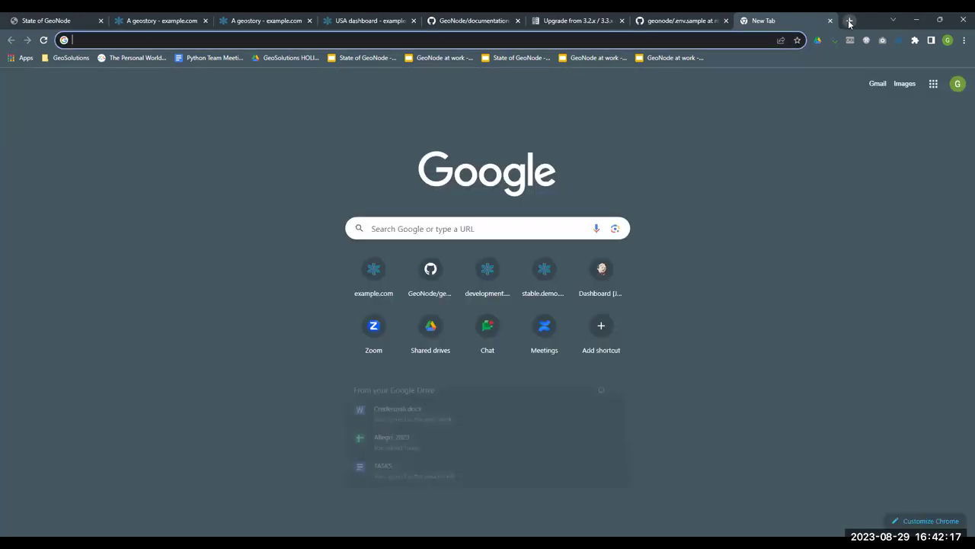
text(geonode-)
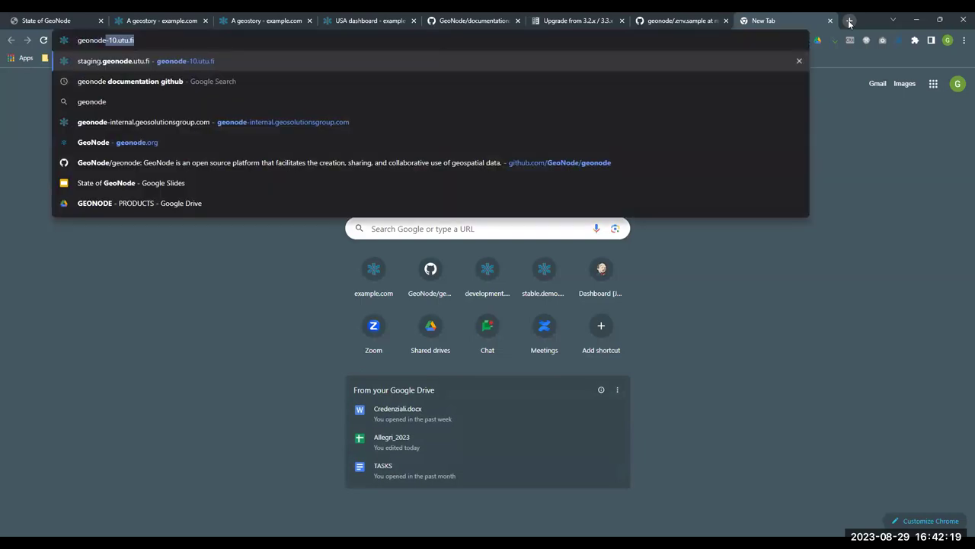
text(ma)
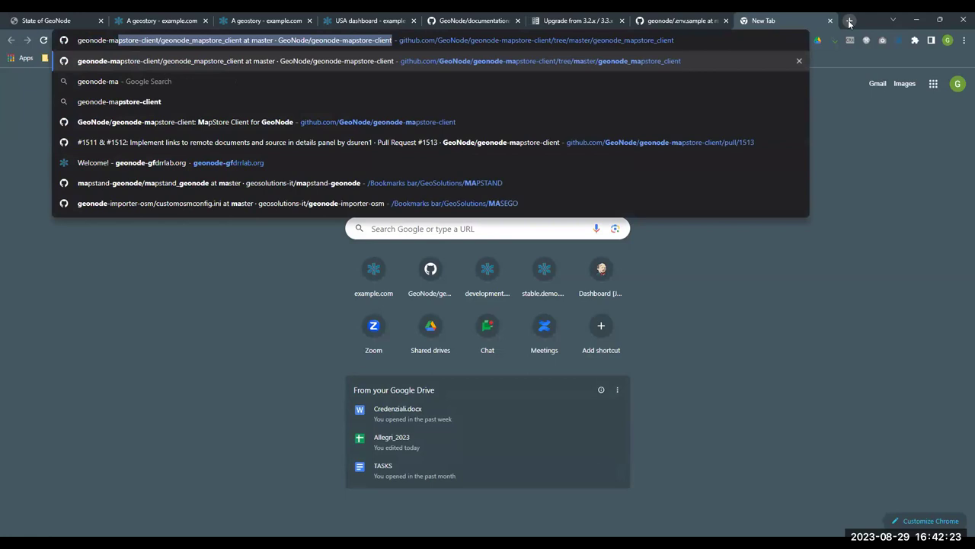
key(Return)
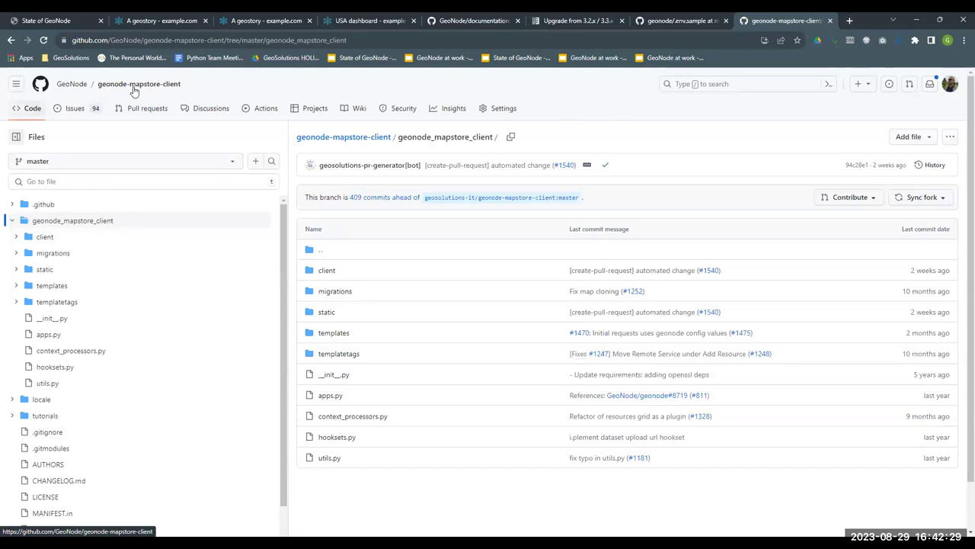
click(134, 85)
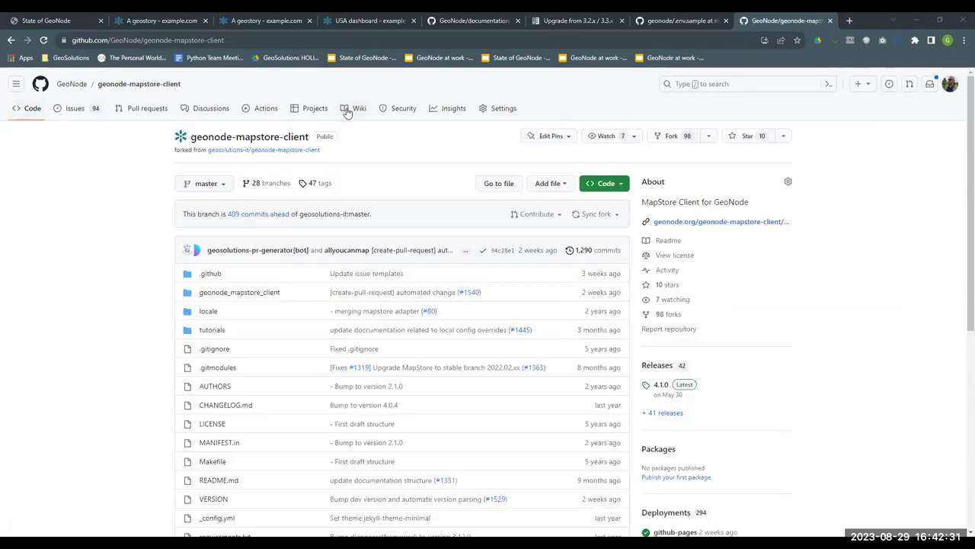
- Open the repo's GeoNode MapStore Client documentation site, then return to the repository tab
scroll(589, 157, down, 3)
scroll(589, 157, up, 1)
scroll(590, 156, down, 1)
scroll(602, 152, up, 1)
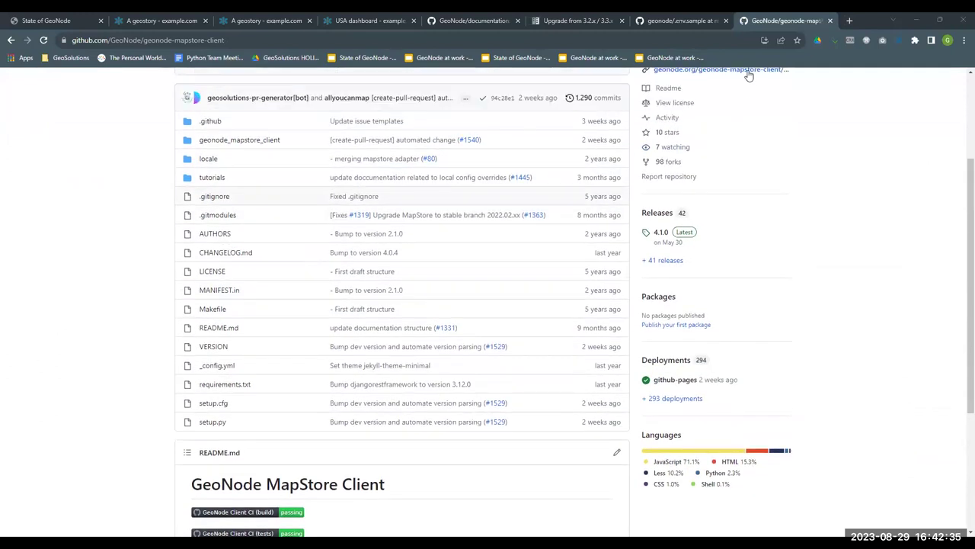
click(749, 74)
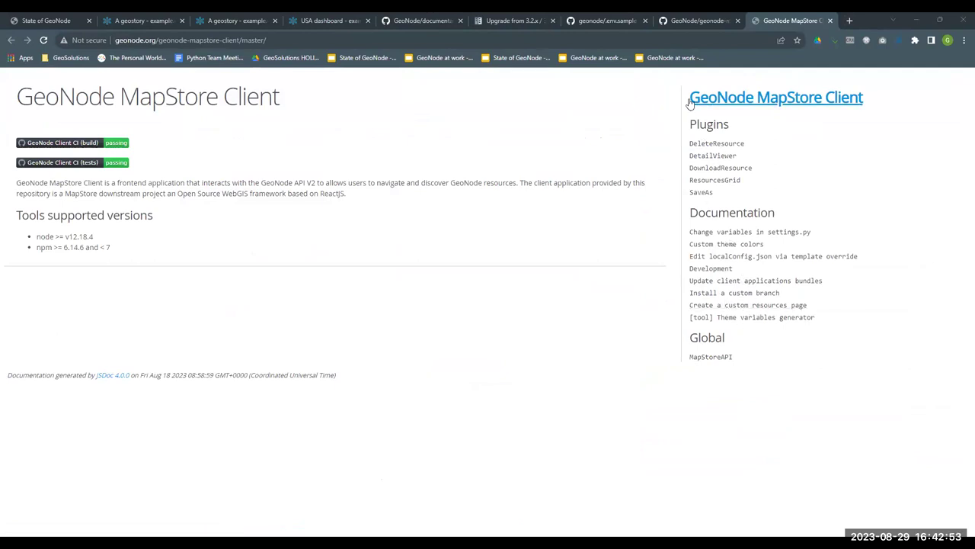
click(690, 20)
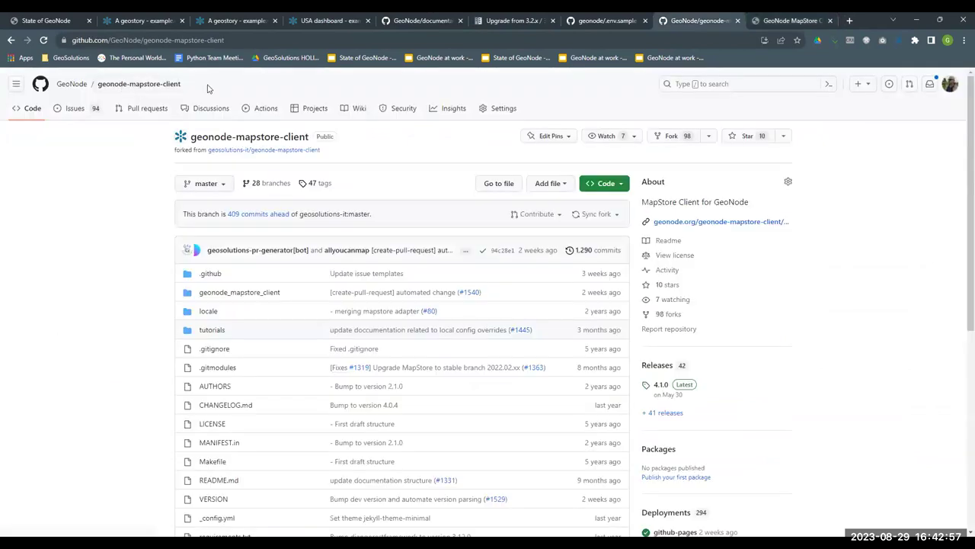
click(673, 228)
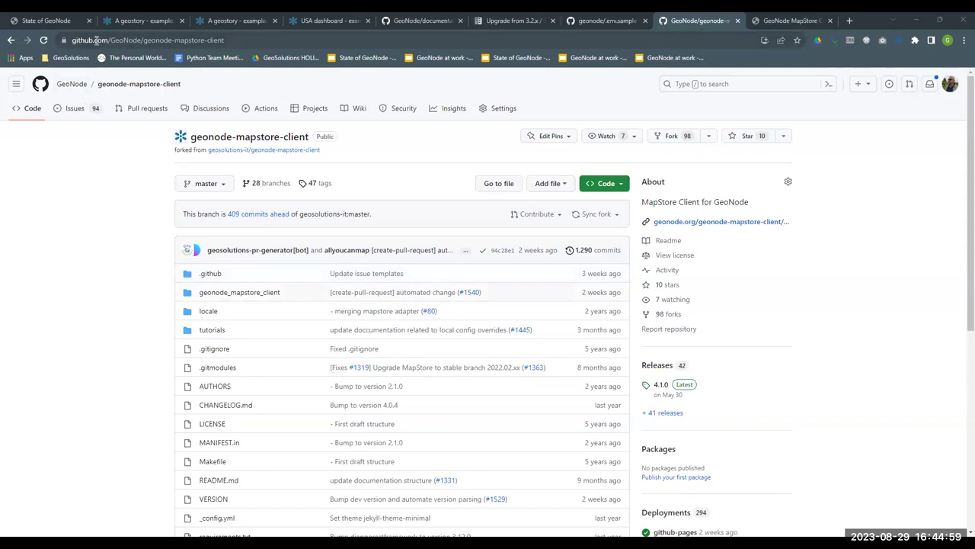
- Load the development.demo.geonode.org demo site in the USA dashboard tab
click(137, 22)
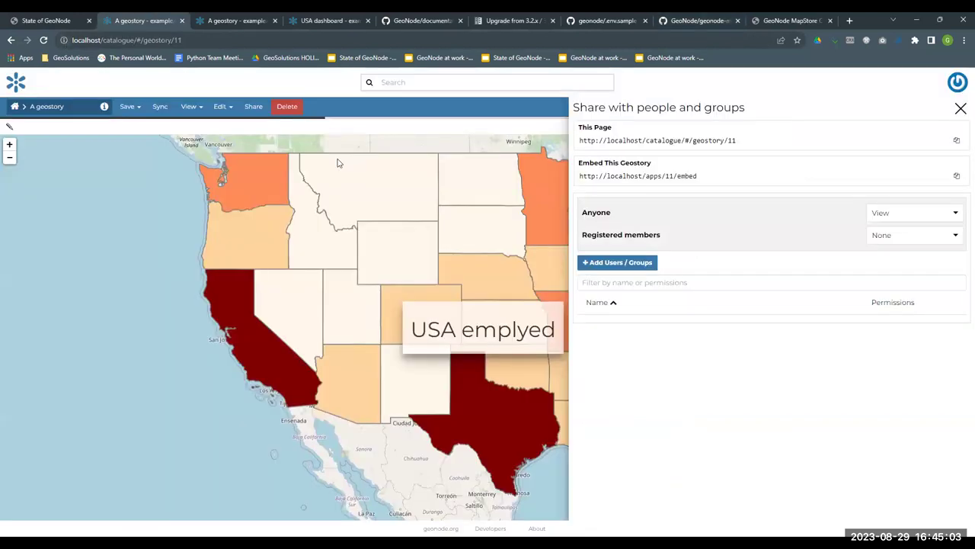
click(65, 45)
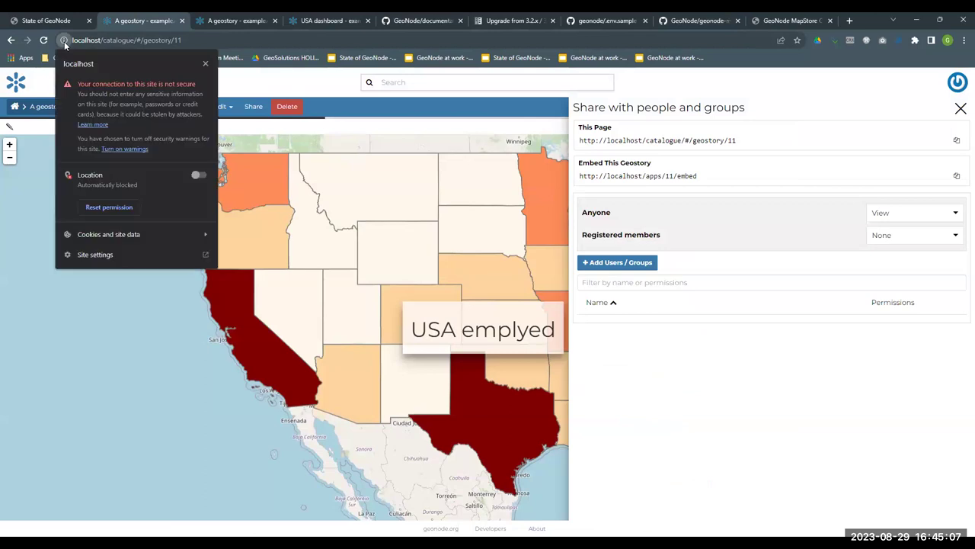
click(66, 44)
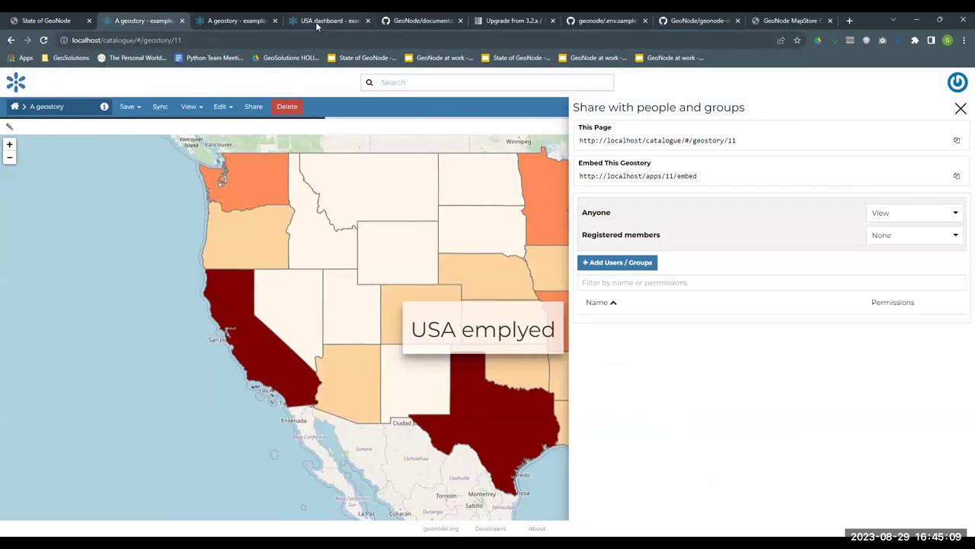
click(315, 22)
click(213, 37)
text(de)
key(Return)
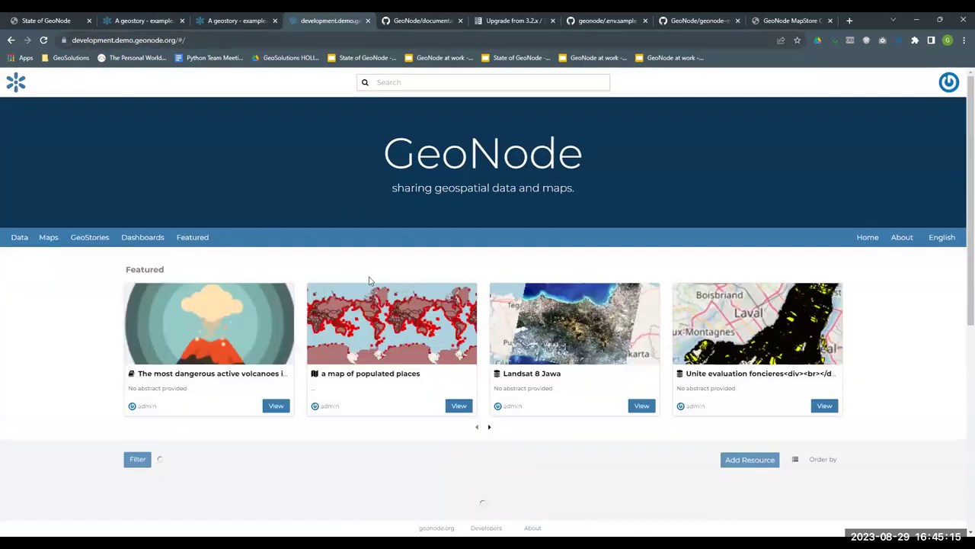
- Show the share links of the volcanoes GeoStory and select the embed link's start
click(277, 404)
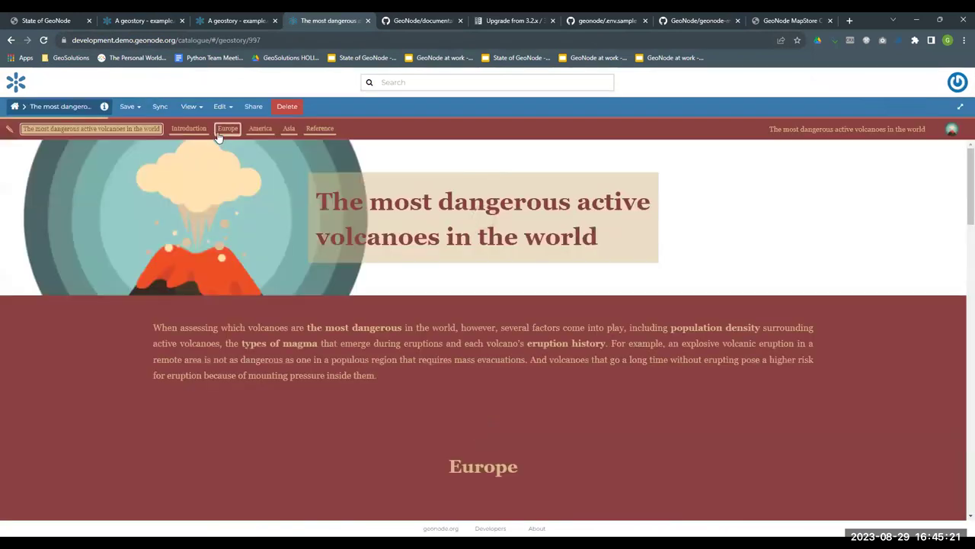
click(253, 107)
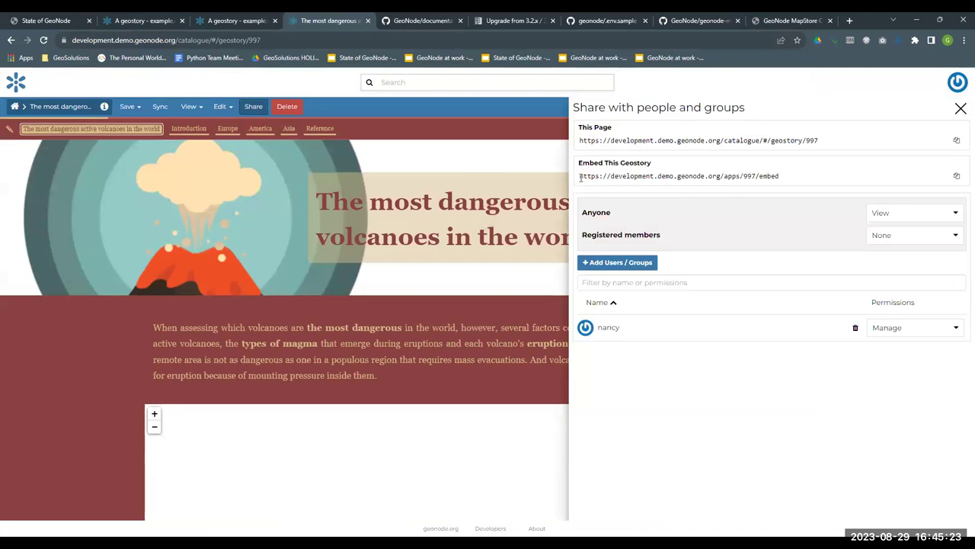
drag(579, 176, 623, 176)
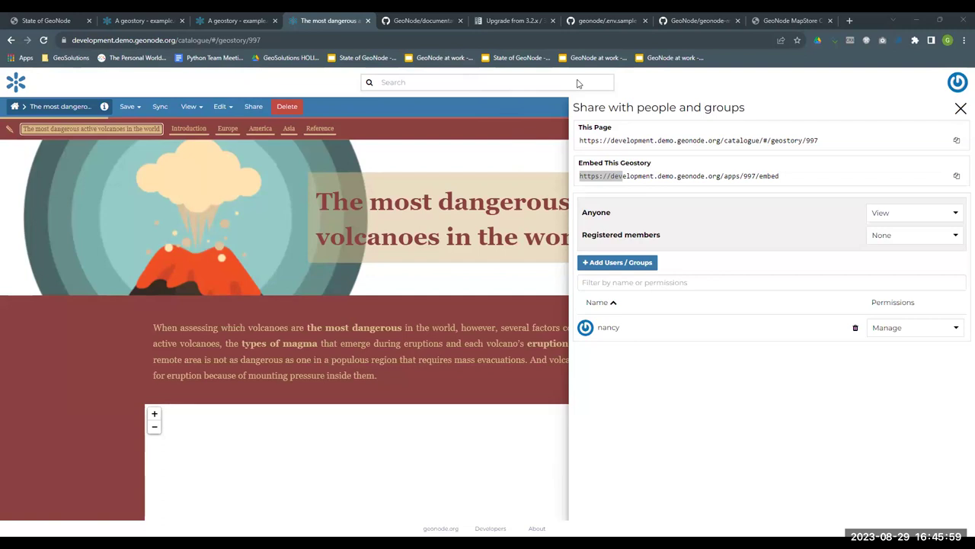
- Load geonode.org in the 'A geostory' tab and scroll to its footer and back
click(156, 23)
text(geo)
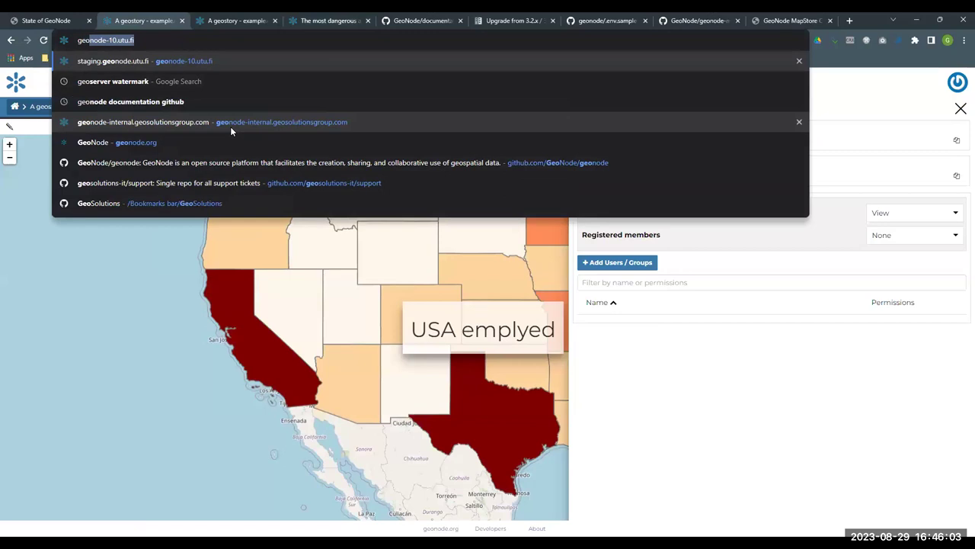
text(node.)
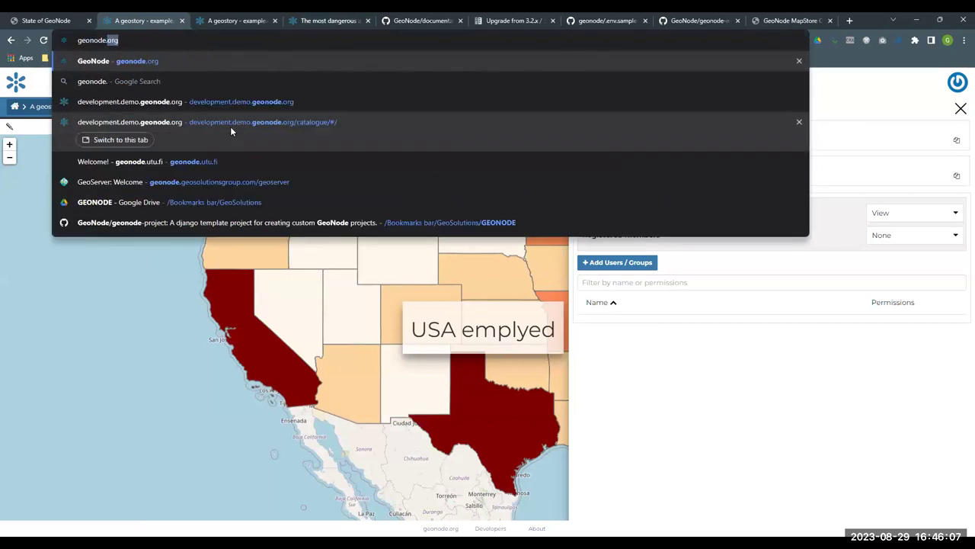
text(org)
key(Return)
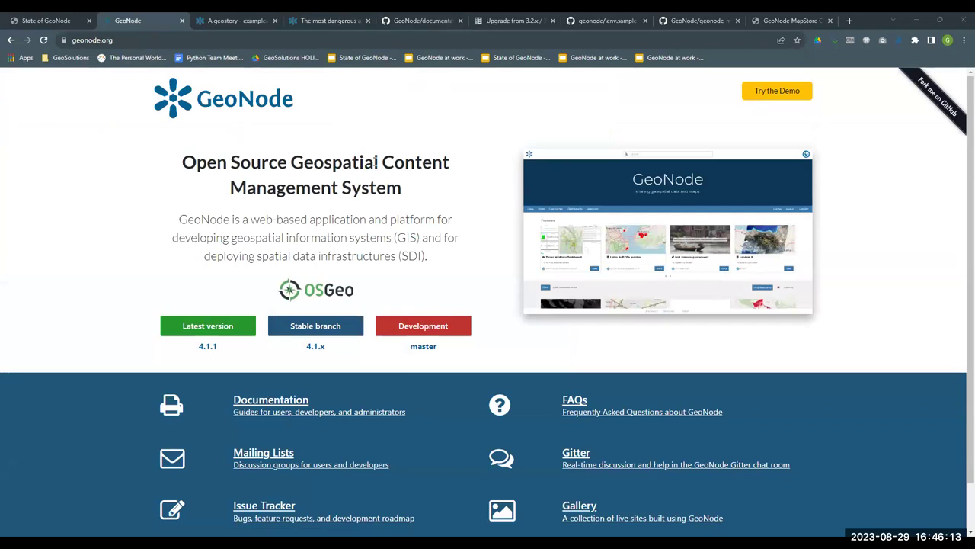
scroll(376, 161, down, 1)
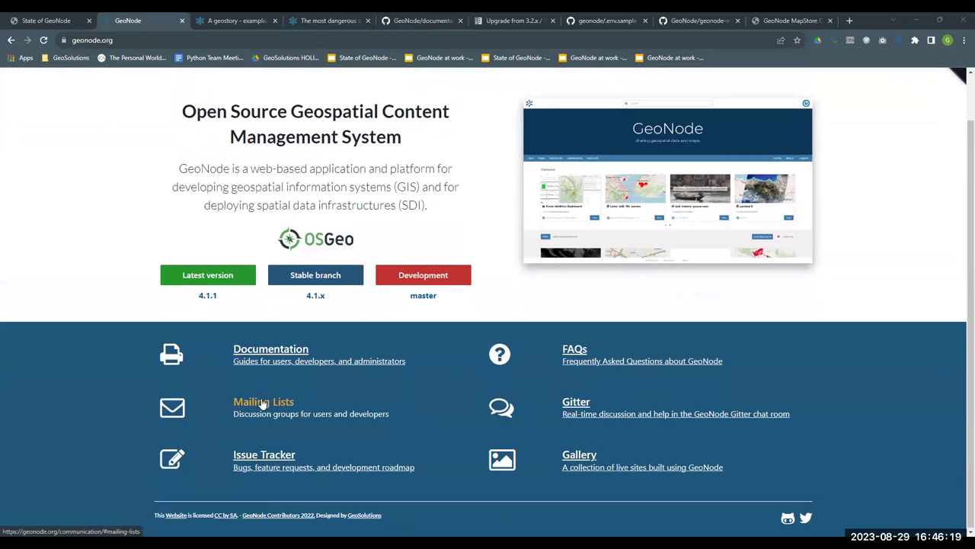
scroll(214, 385, up, 1)
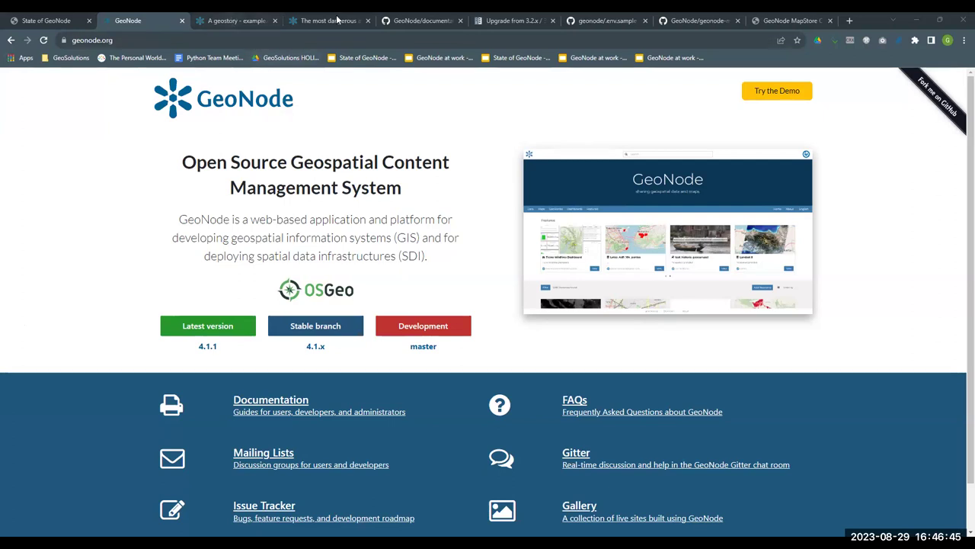
- Take the volcanoes GeoStory tab back to the demo site's home page with featured resources
click(233, 20)
click(329, 20)
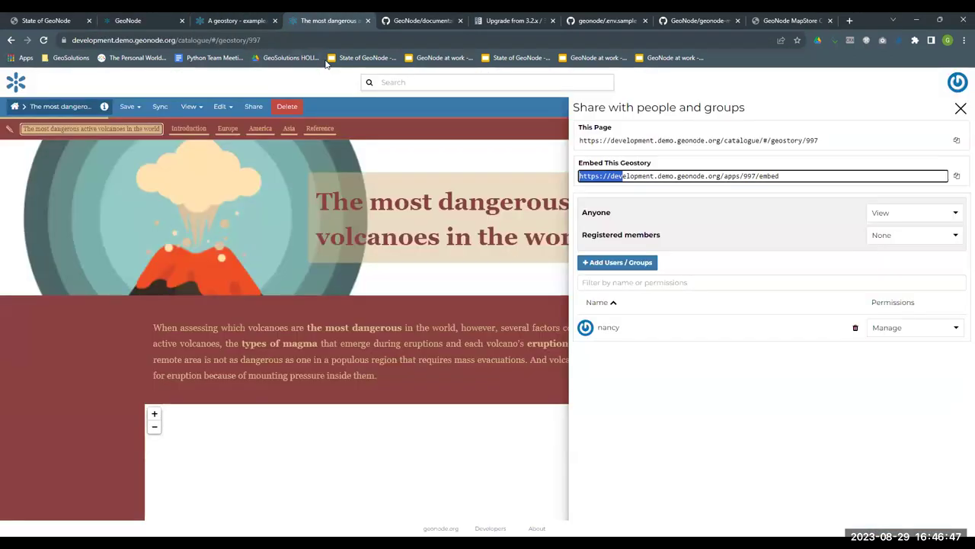
click(15, 112)
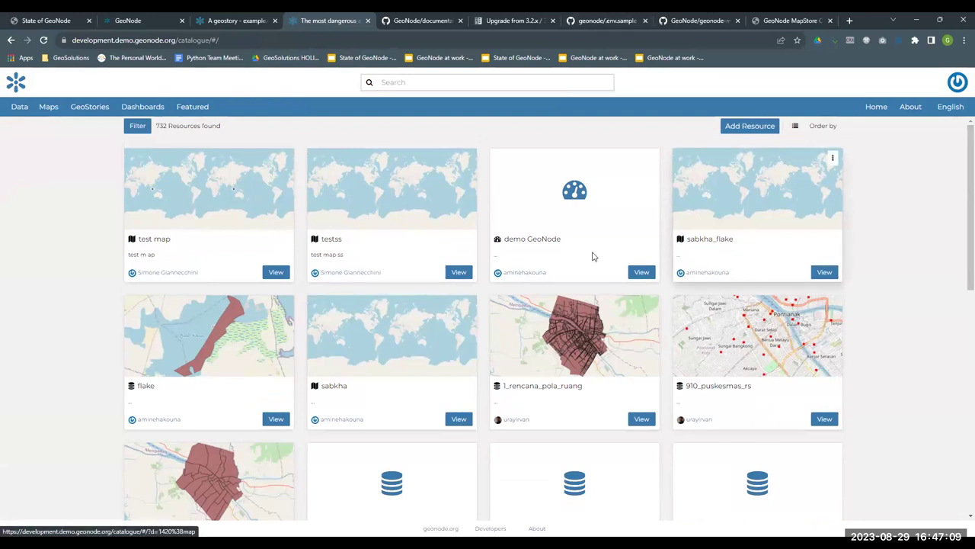
key(alt+Left)
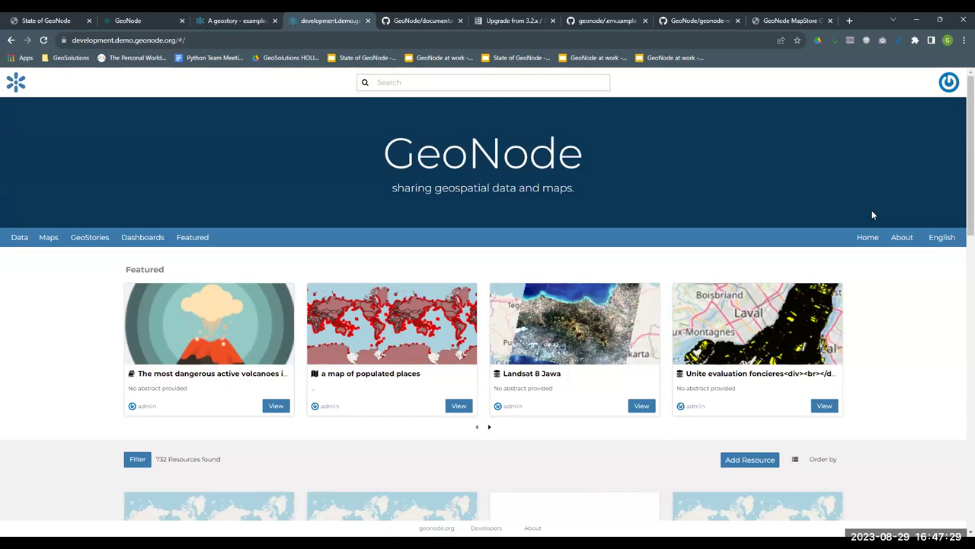
- Replace the State of GeoNode PDF with the GeoNode/geonode GitHub repository page
click(131, 20)
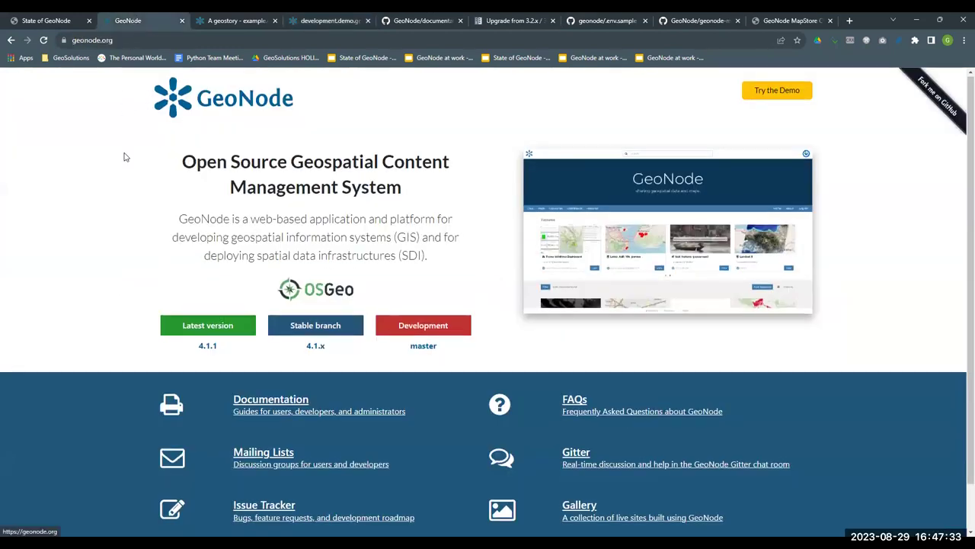
scroll(125, 157, down, 1)
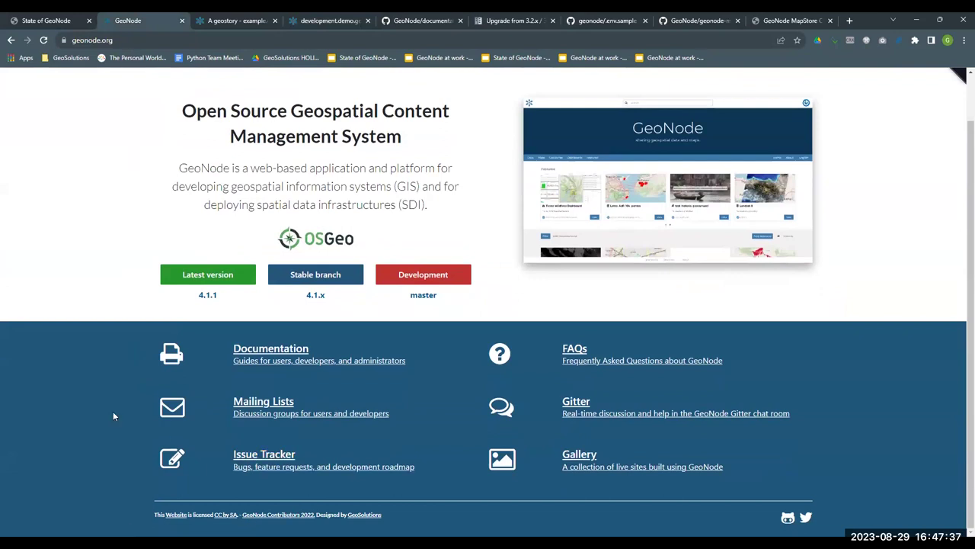
click(55, 23)
click(160, 40)
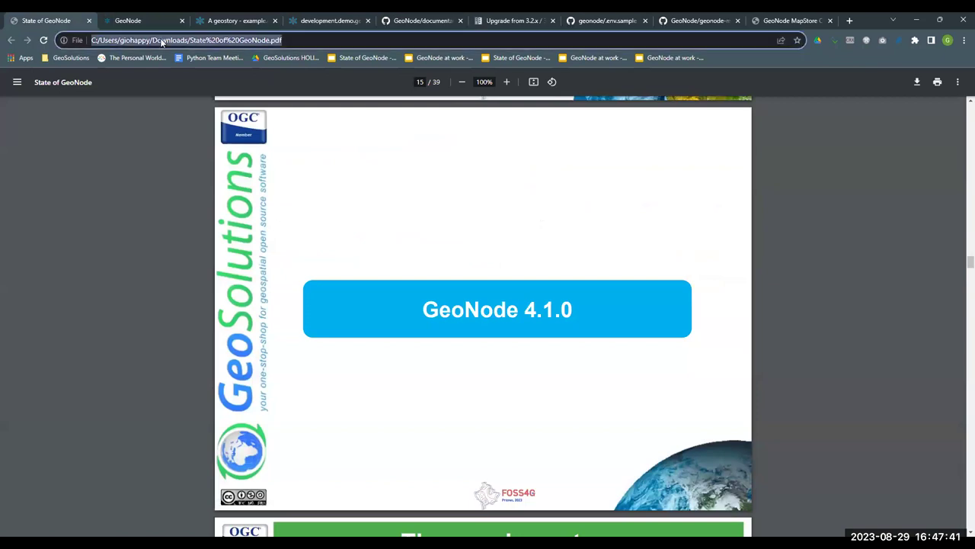
text(geonode)
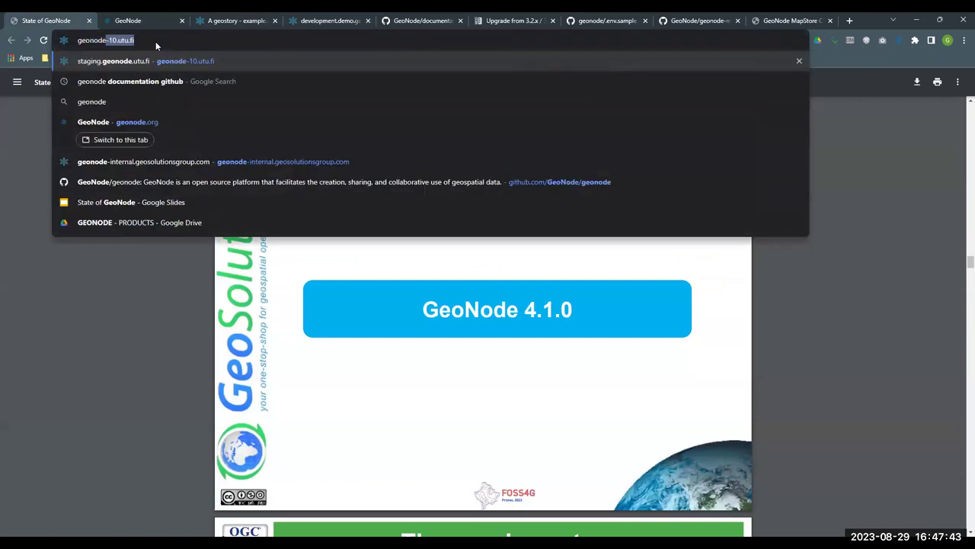
key(Down)
key(Down)
key(Down)
key(Down)
key(Down)
key(Return)
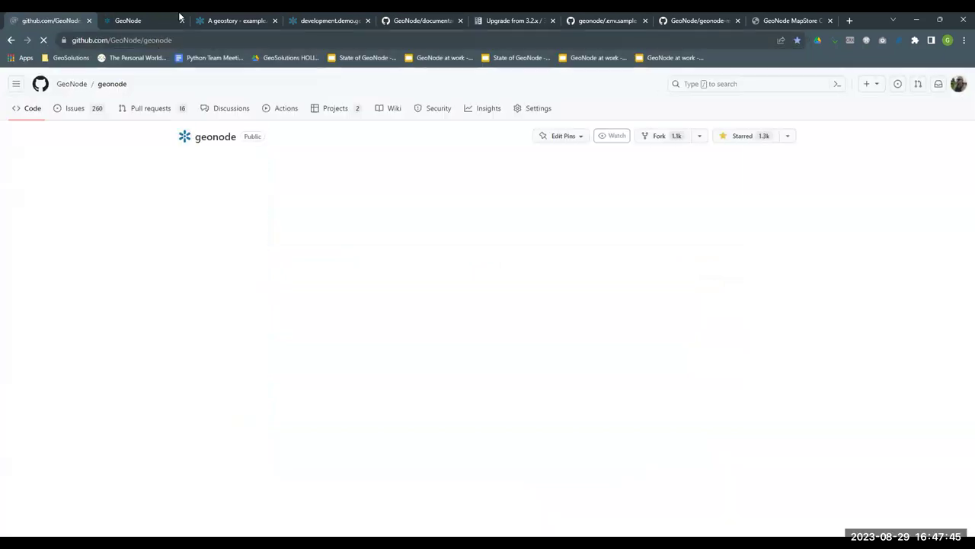
mouse_move(75, 89)
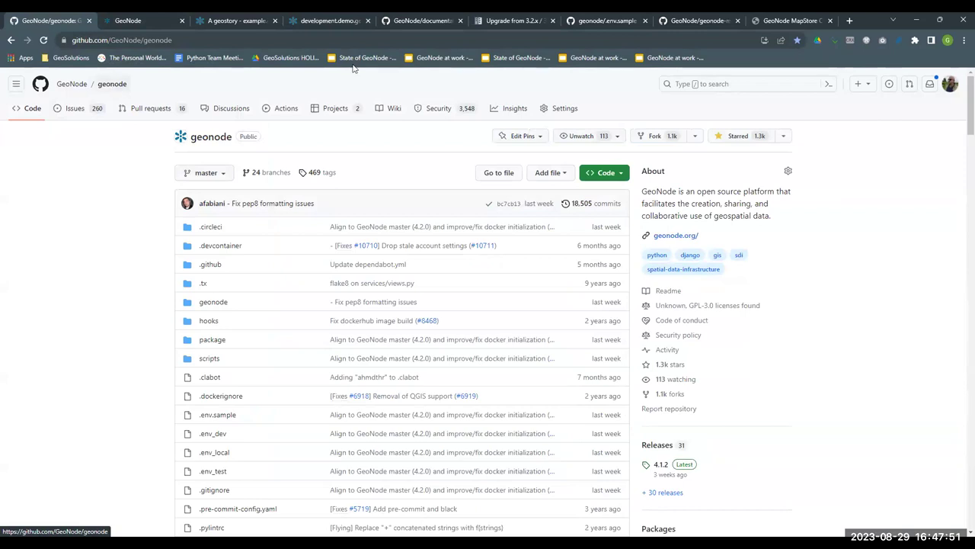
- Place the geonode-mapstore-client tab next to the GeoNode repo tab, then show geonode.org
click(793, 23)
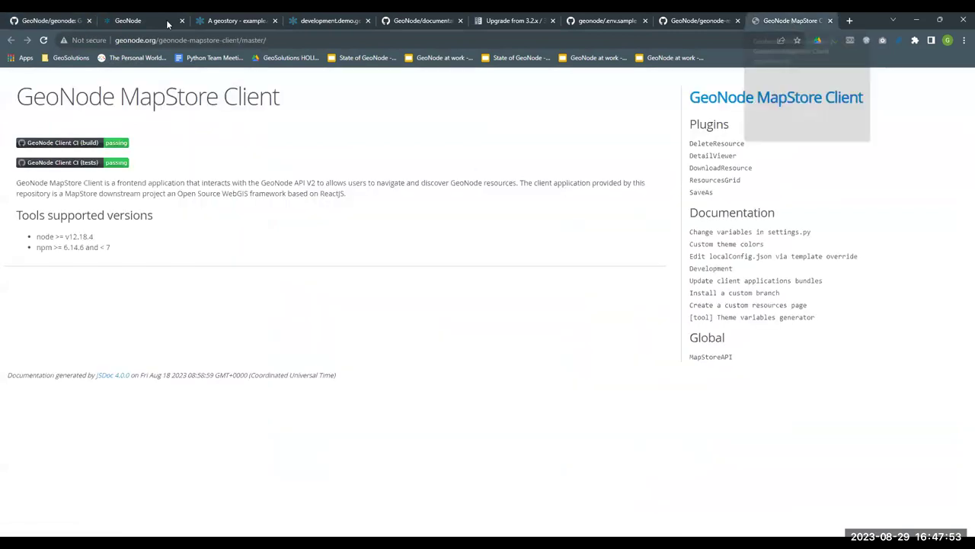
shift+click(705, 20)
drag(705, 20, 126, 29)
click(173, 42)
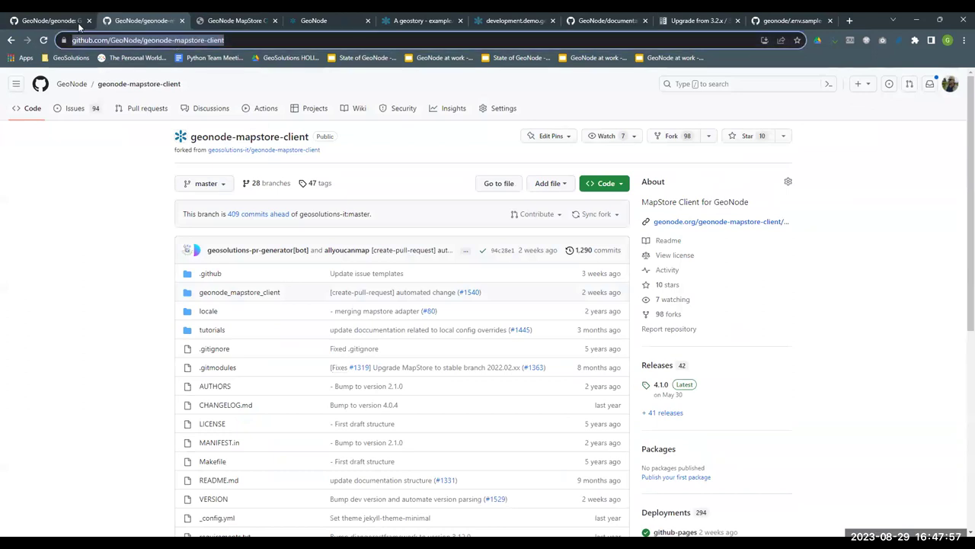
click(52, 22)
click(148, 21)
click(67, 110)
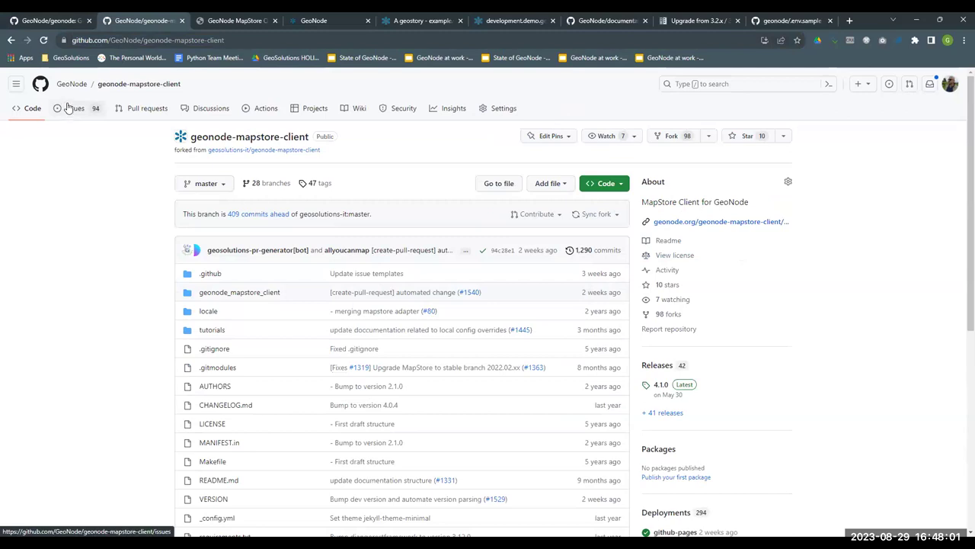
key(ctrl+shift+Tab)
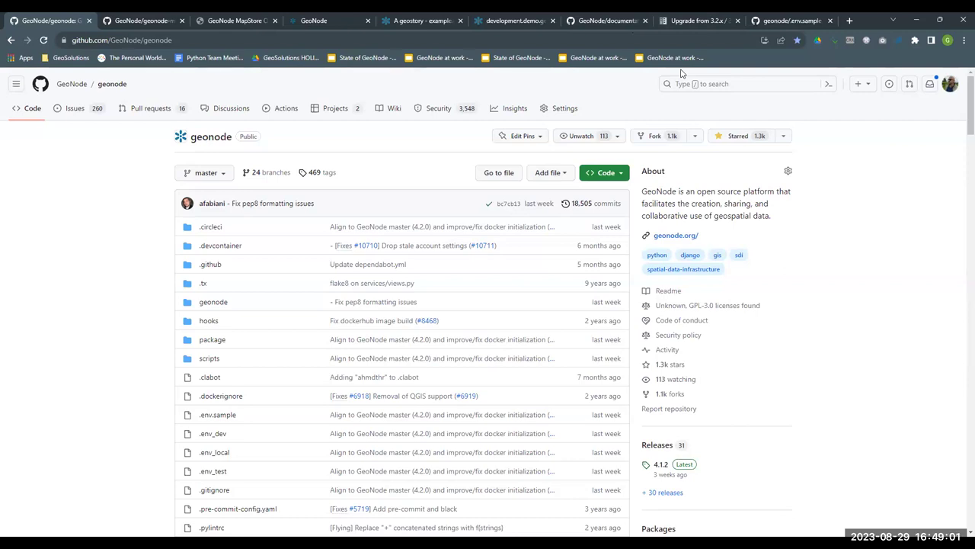
click(332, 23)
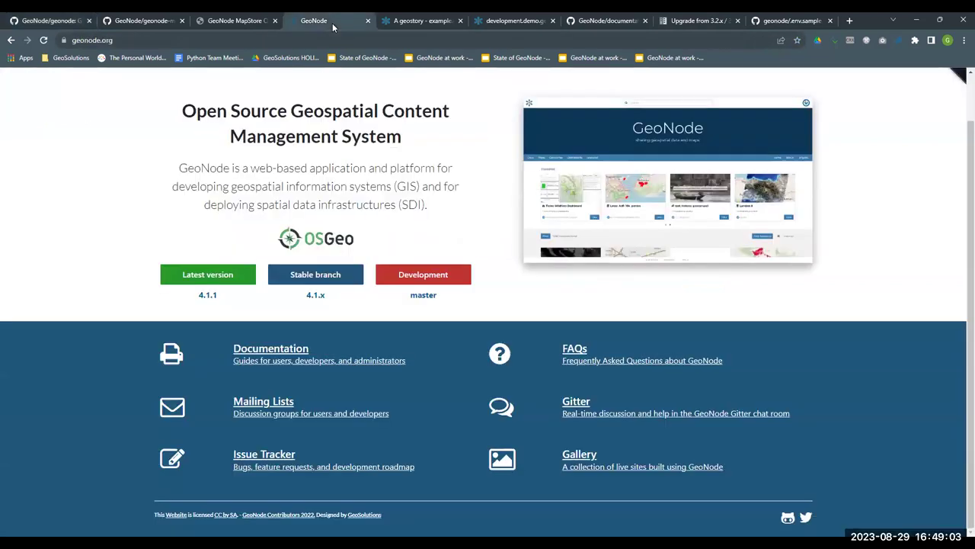